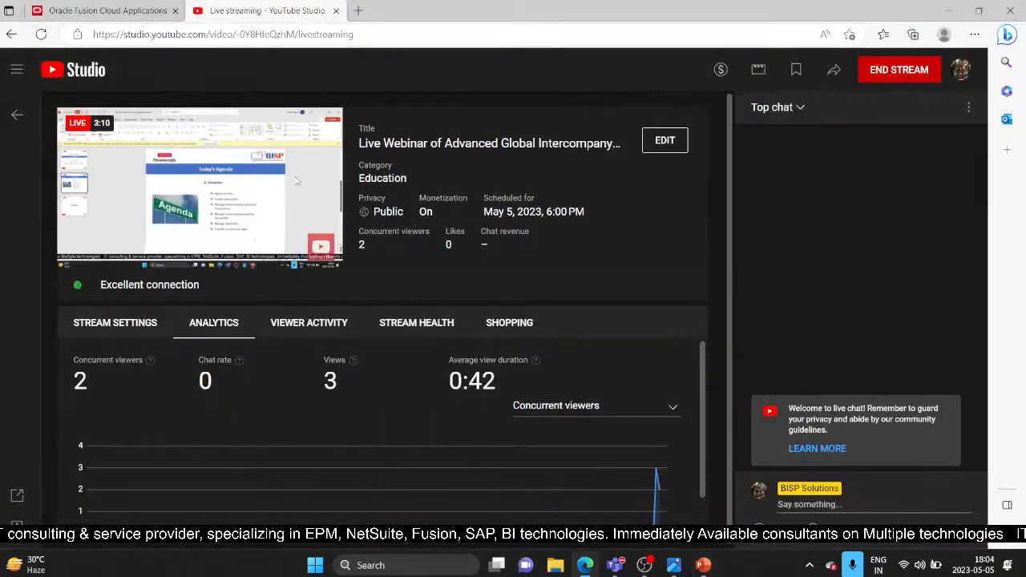
# Step: From the Oracle Fusion tab, open Setup and Maintenance, which lands on Setup: Compensation Management
pyautogui.click(92, 8)
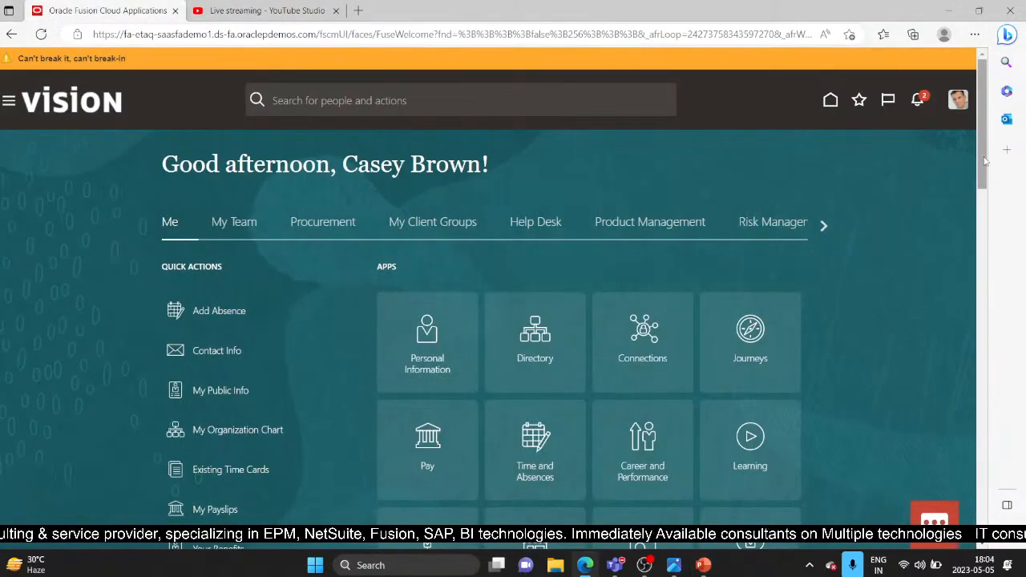
pyautogui.scroll(-2, 988, 198)
pyautogui.scroll(2, 989, 198)
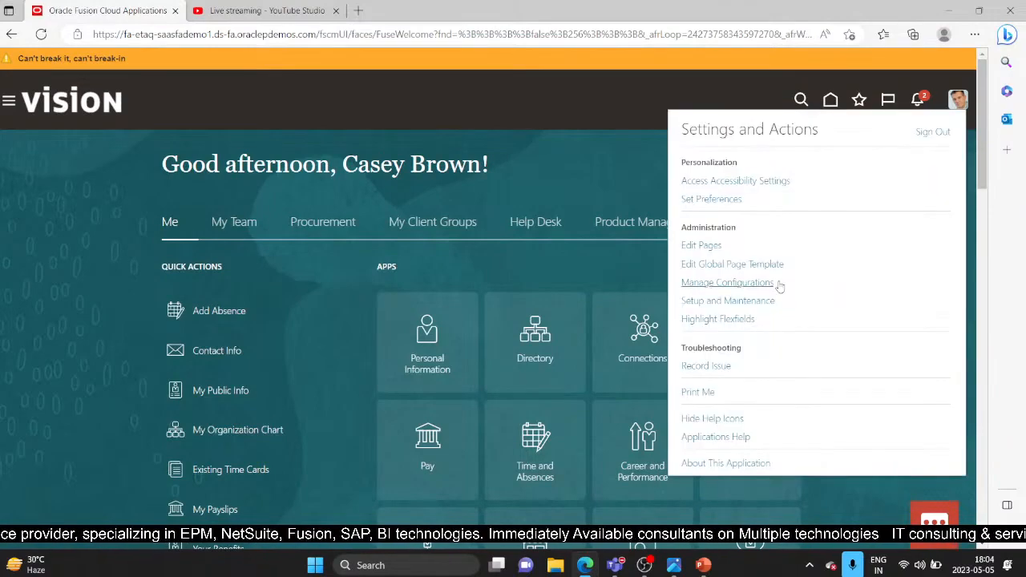
pyautogui.click(744, 299)
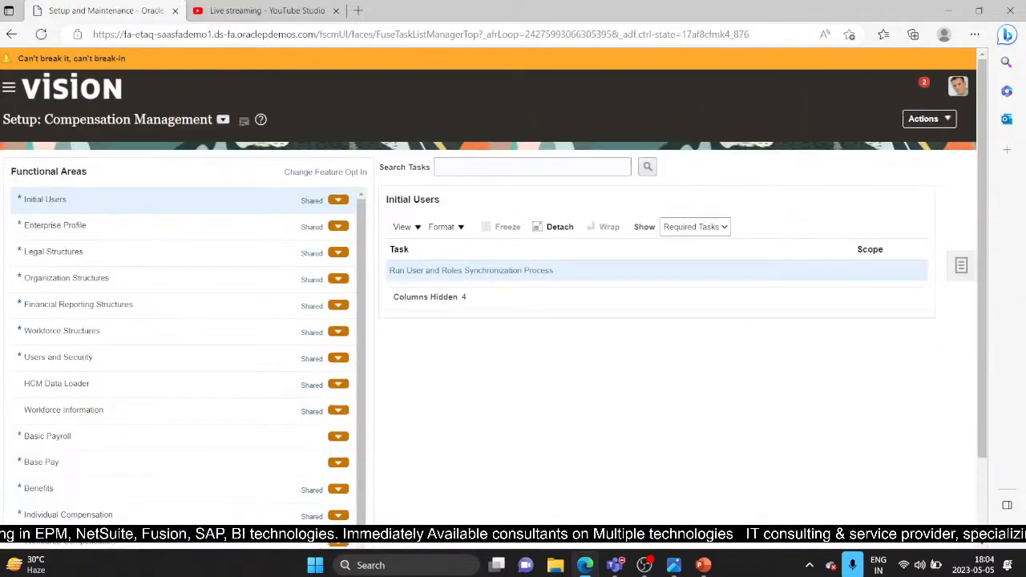
# Step: Switch the setup offering to Financials and scroll to its functional areas
pyautogui.click(222, 120)
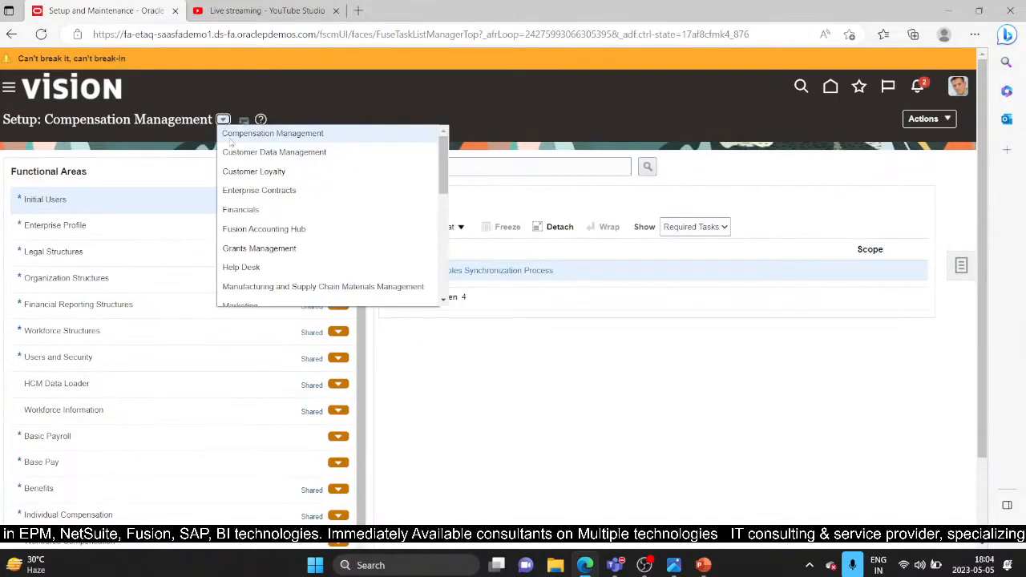
pyautogui.click(251, 203)
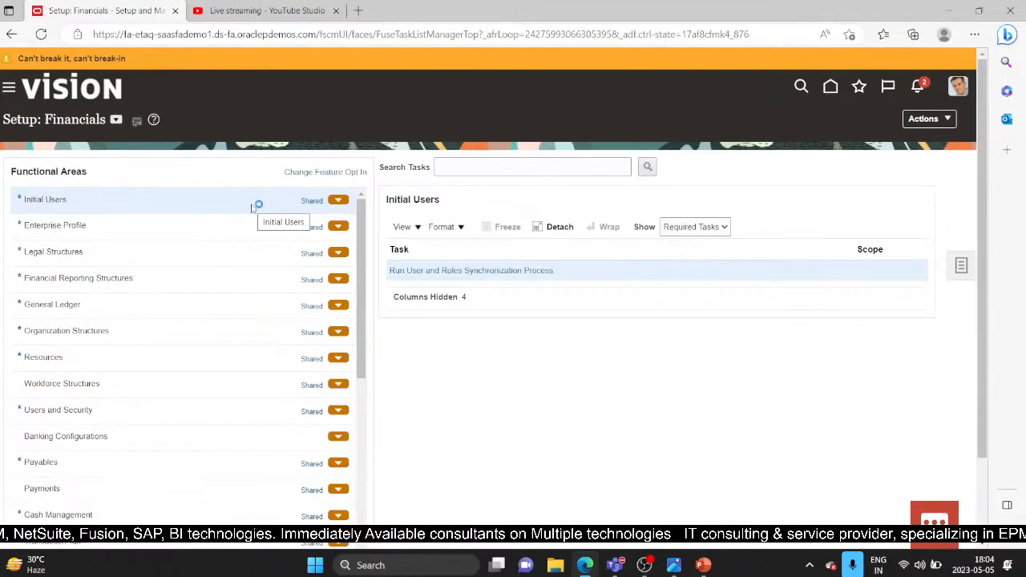
pyautogui.scroll(-5, 96, 431)
pyautogui.scroll(-5, 102, 486)
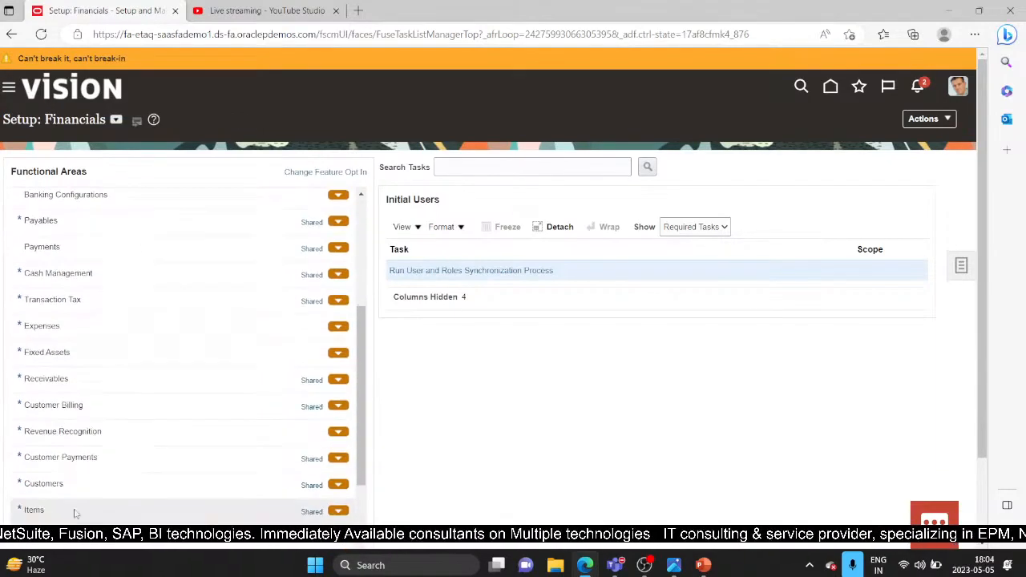
# Step: List all Intercompany tasks and open Manage Intercompany Transaction Types
pyautogui.click(98, 481)
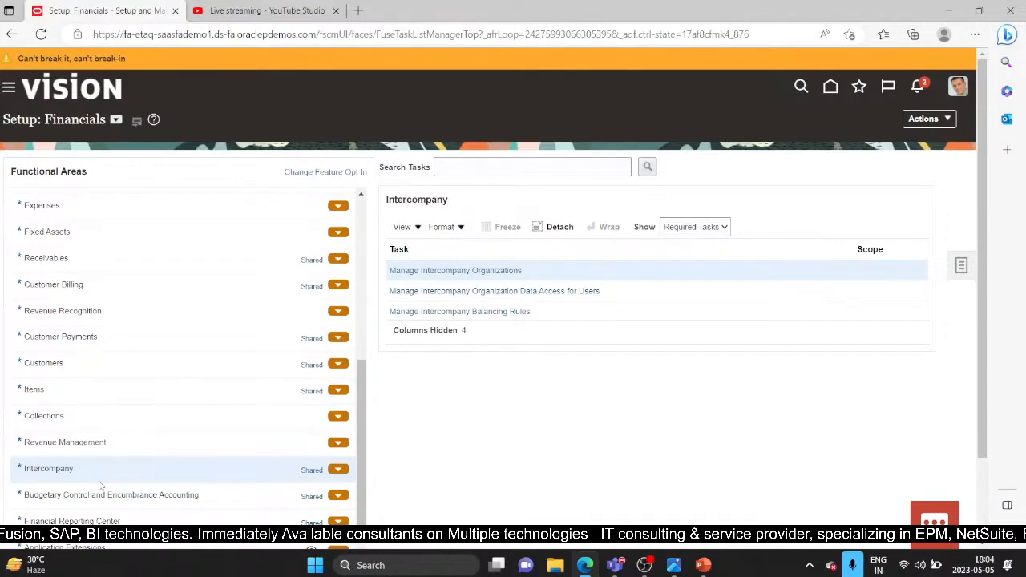
pyautogui.click(723, 228)
pyautogui.click(680, 245)
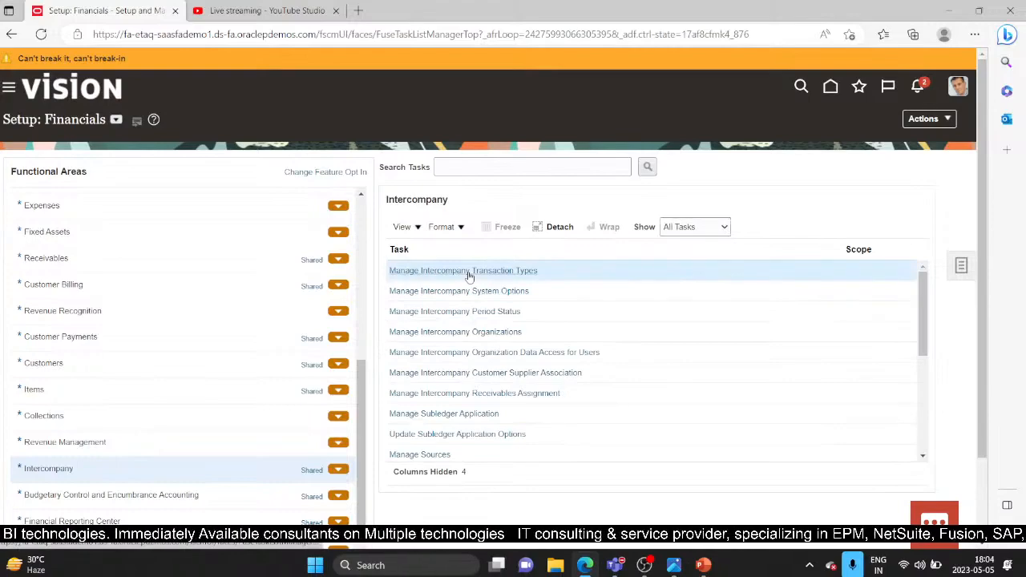
pyautogui.click(470, 272)
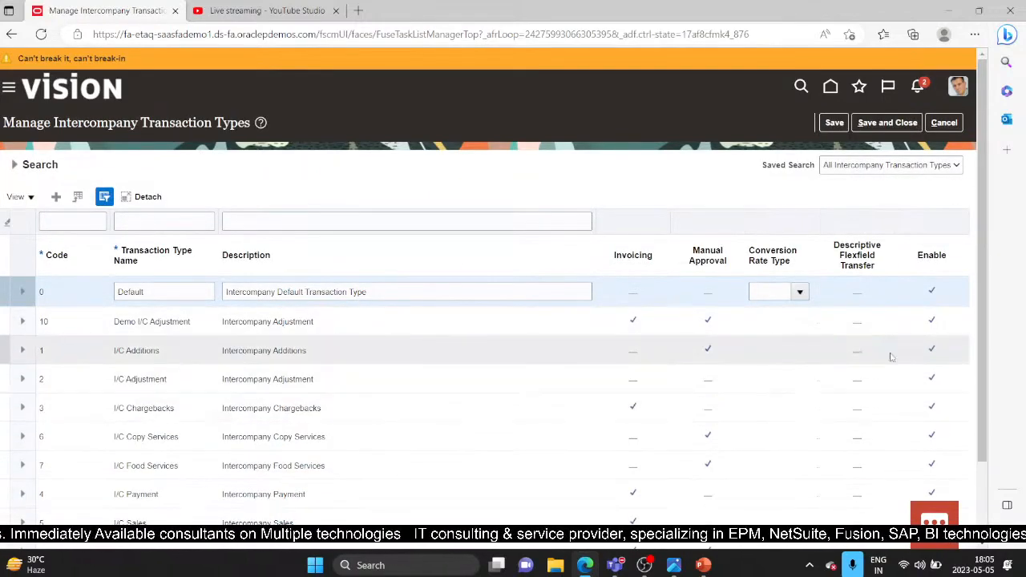
# Step: Review the transaction types such as Default, Demo I/C Adjustment and I/C Additions, then bring PowerPoint forward
pyautogui.moveTo(982, 226); pyautogui.dragTo(980, 264)
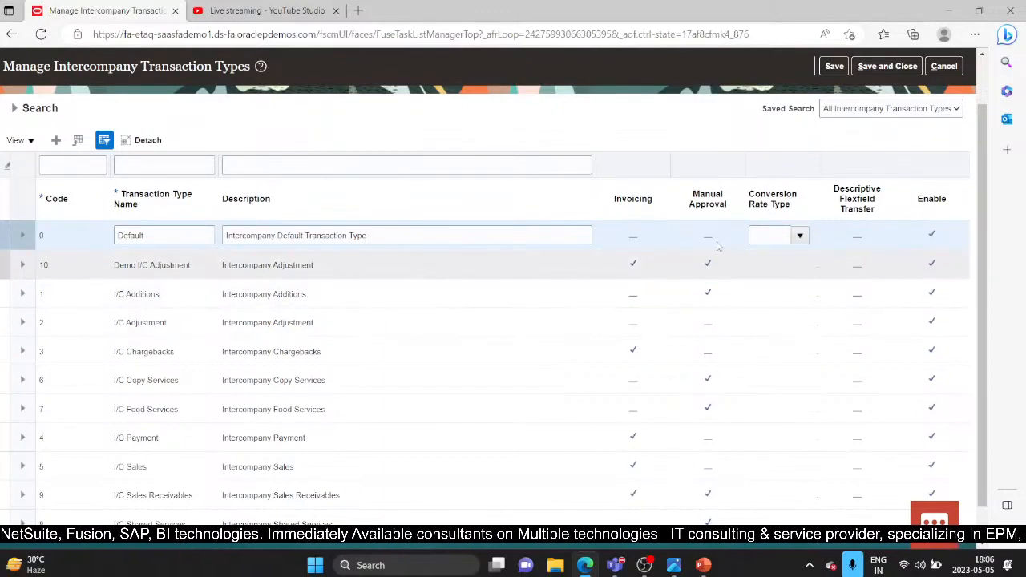
pyautogui.scroll(1, 655, 315)
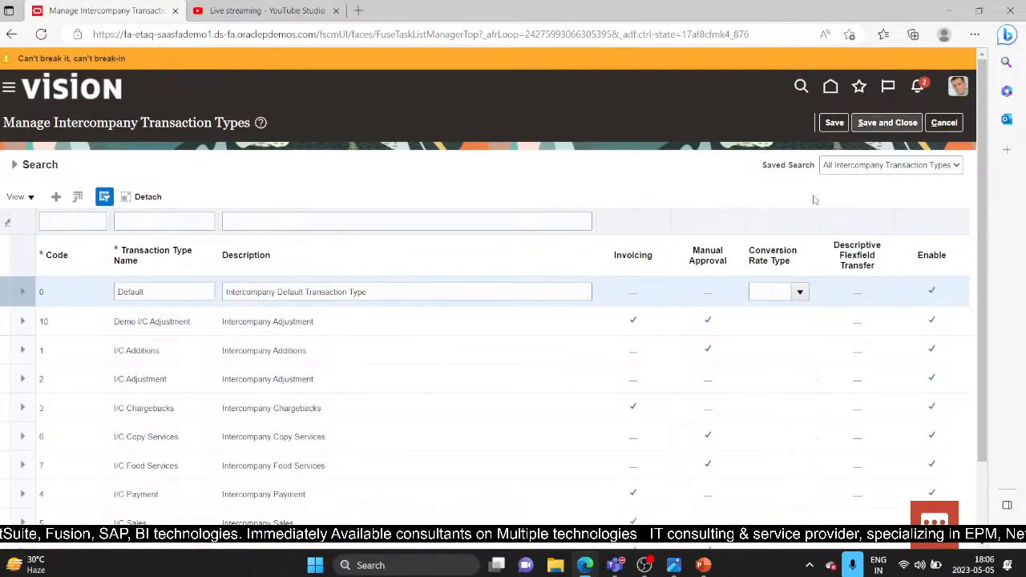
pyautogui.scroll(-1, 814, 197)
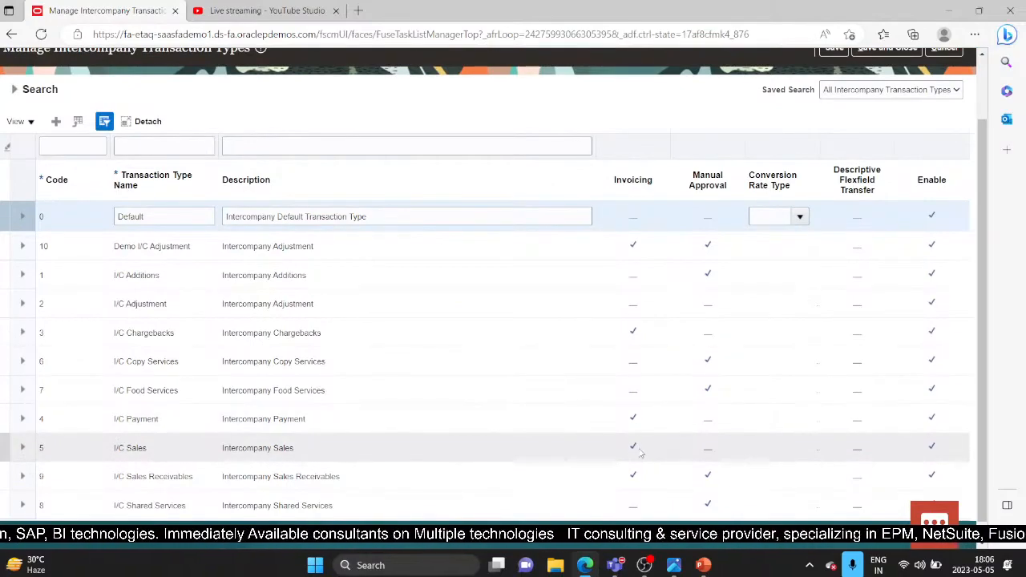
pyautogui.click(702, 565)
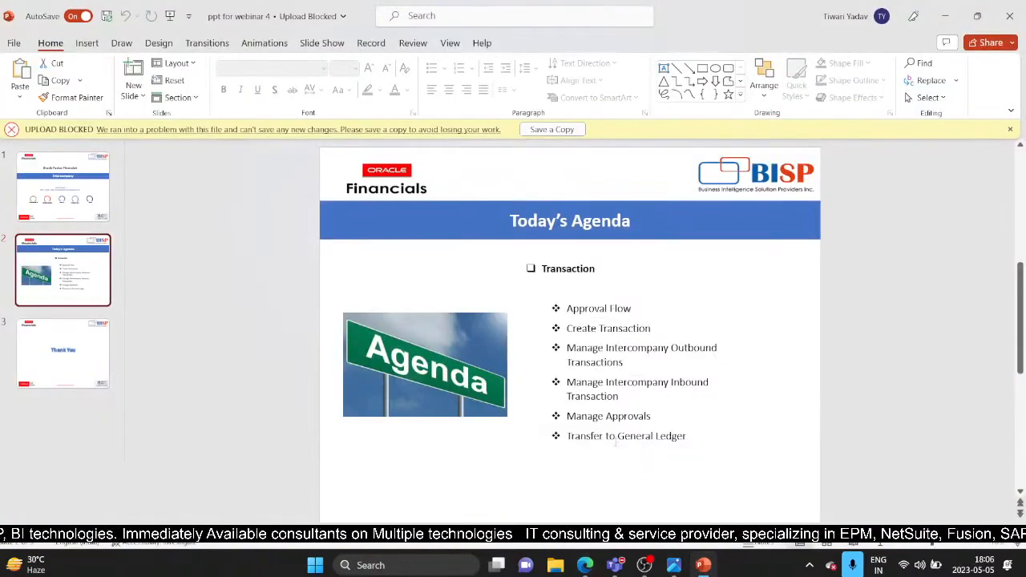
# Step: Highlight the Transfer to General Ledger agenda item, then return to the Setup: Financials Intercompany task list
pyautogui.moveTo(614, 437); pyautogui.dragTo(687, 439)
pyautogui.click(681, 461)
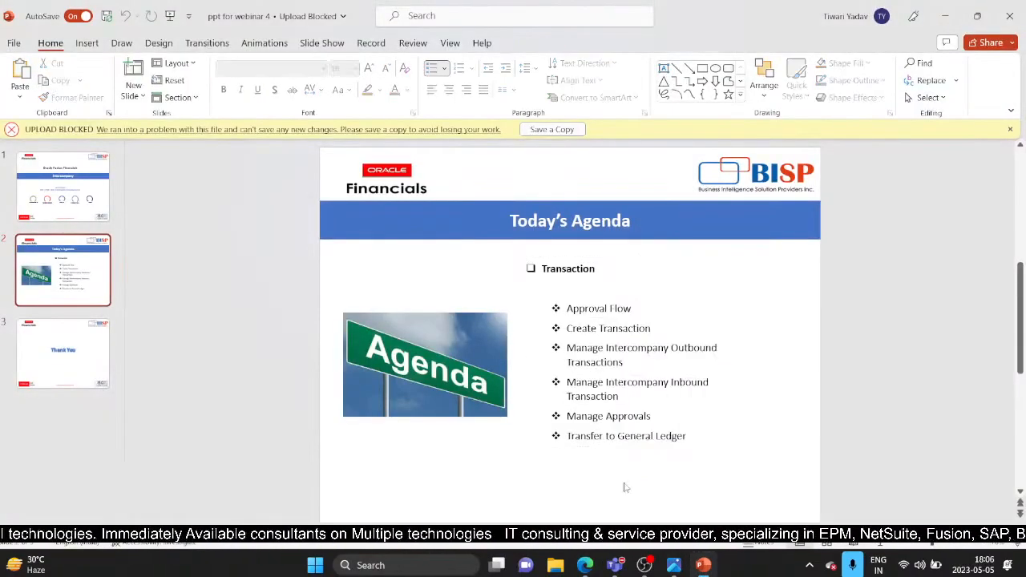
pyautogui.click(586, 565)
pyautogui.scroll(2, 57, 429)
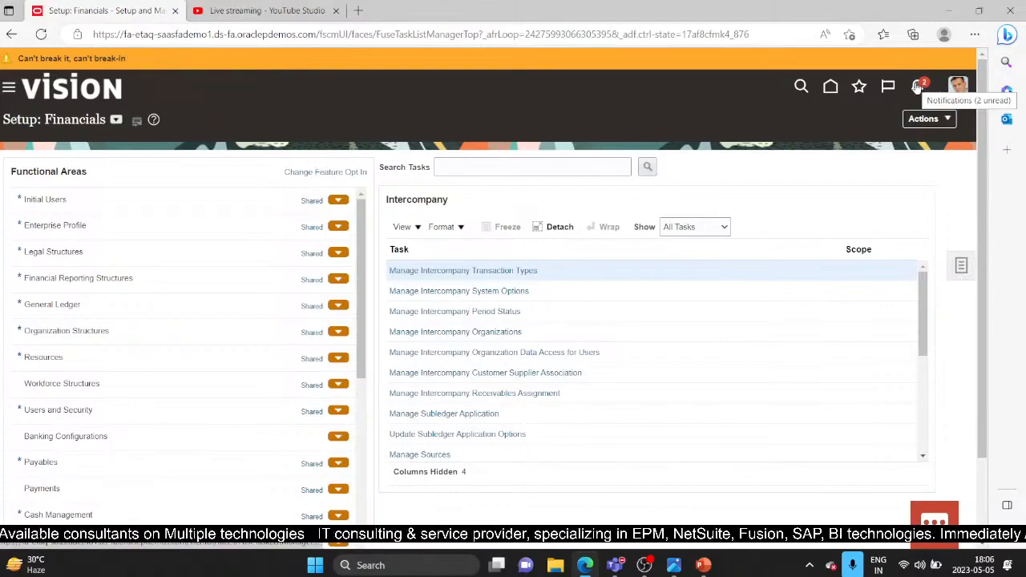
# Step: Show all notifications with the two approved items, then launch the Worklist in a new window
pyautogui.click(918, 87)
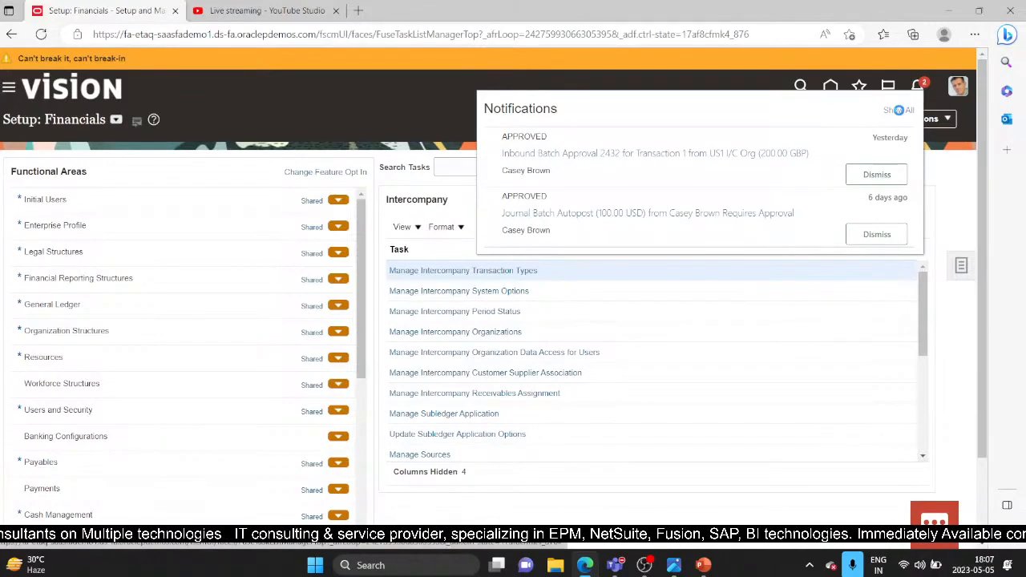
pyautogui.click(898, 109)
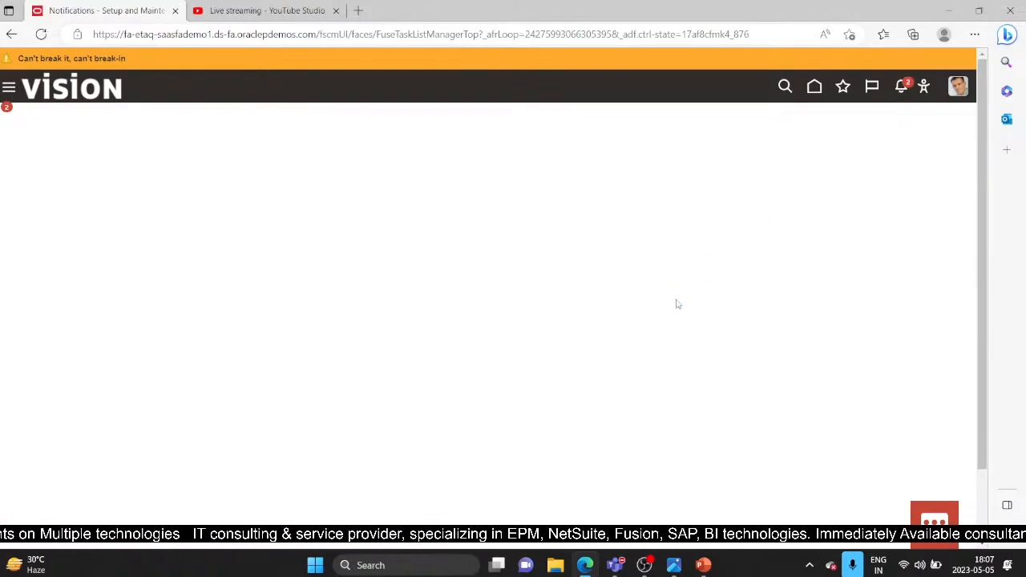
pyautogui.click(922, 91)
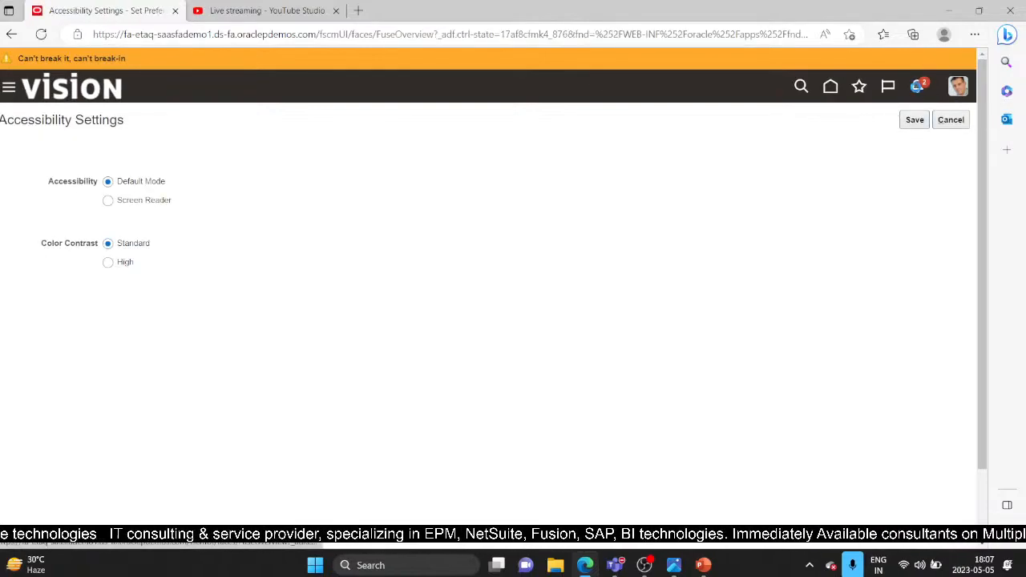
pyautogui.click(917, 86)
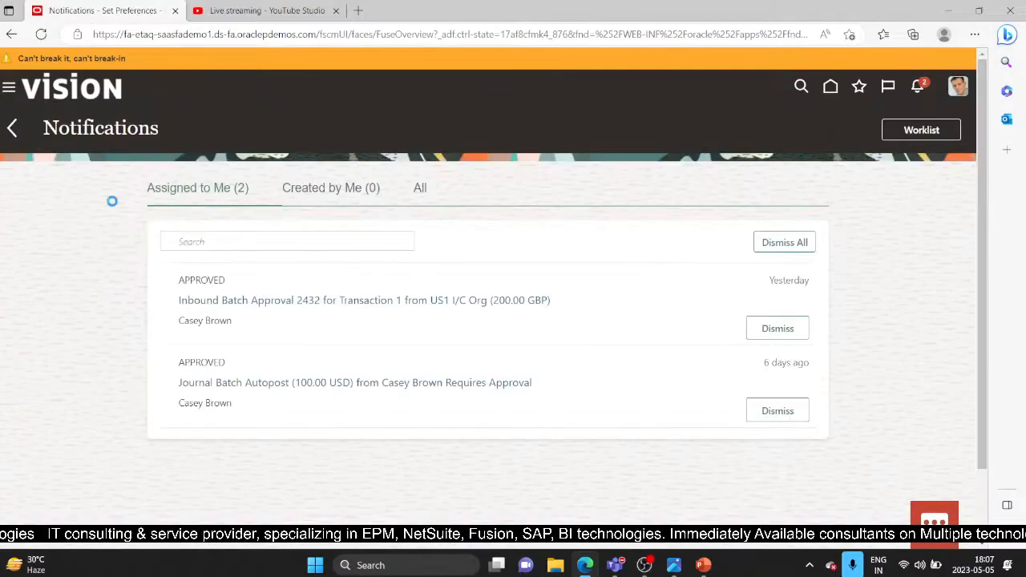
pyautogui.click(922, 129)
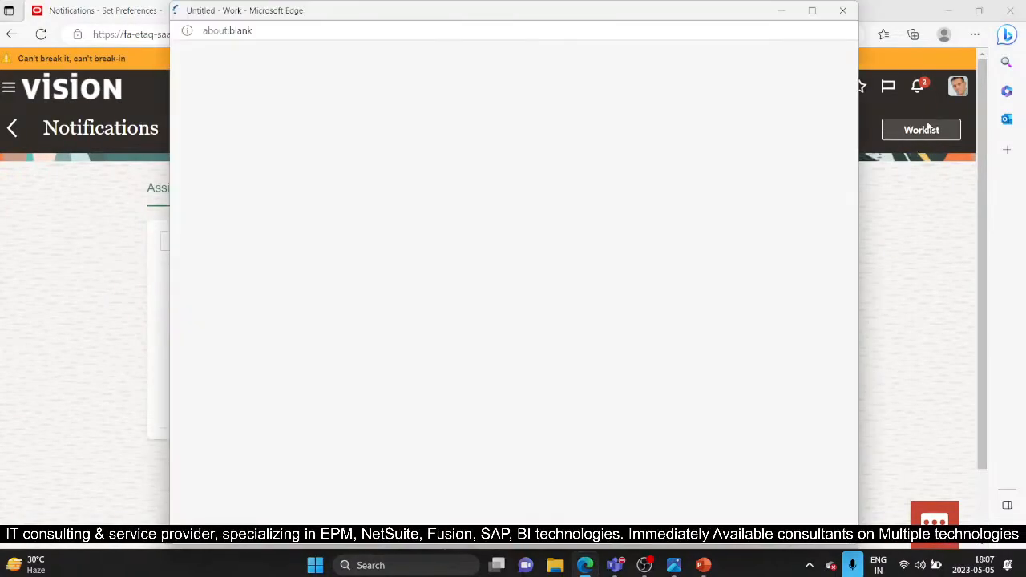
# Step: Maximize the BPM Worklist window and go to Administration from the user menu
pyautogui.click(812, 10)
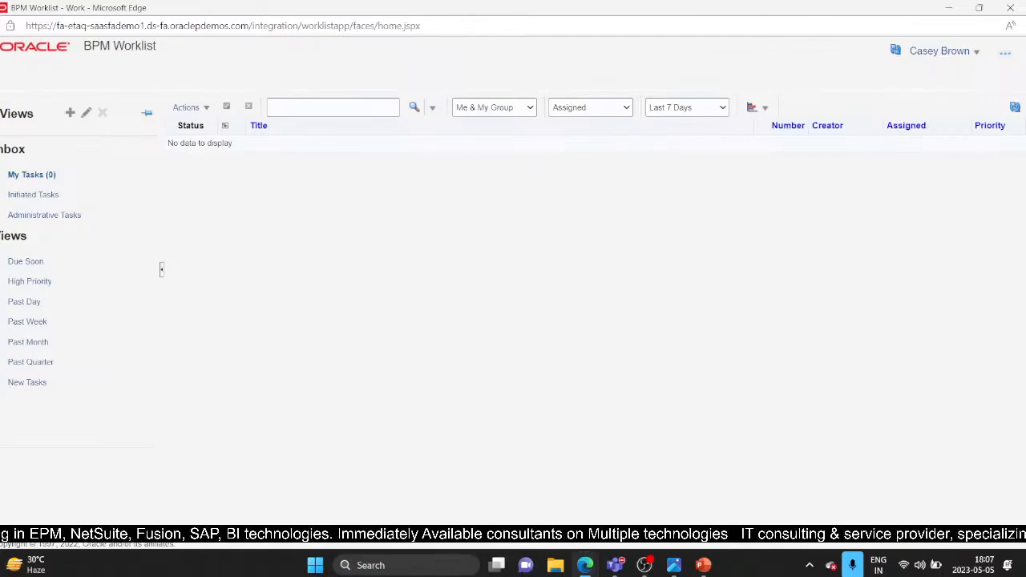
pyautogui.click(973, 51)
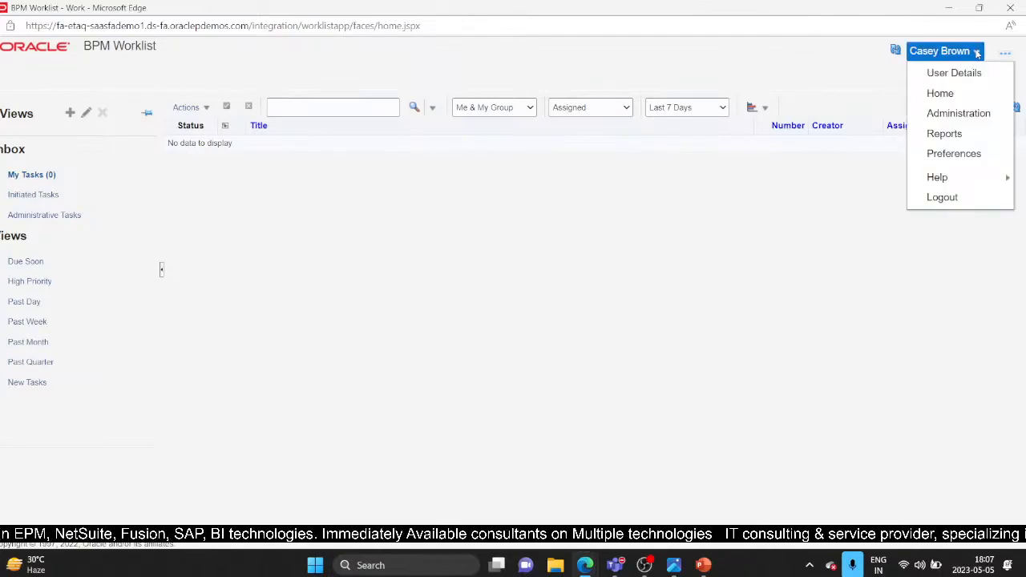
pyautogui.click(972, 117)
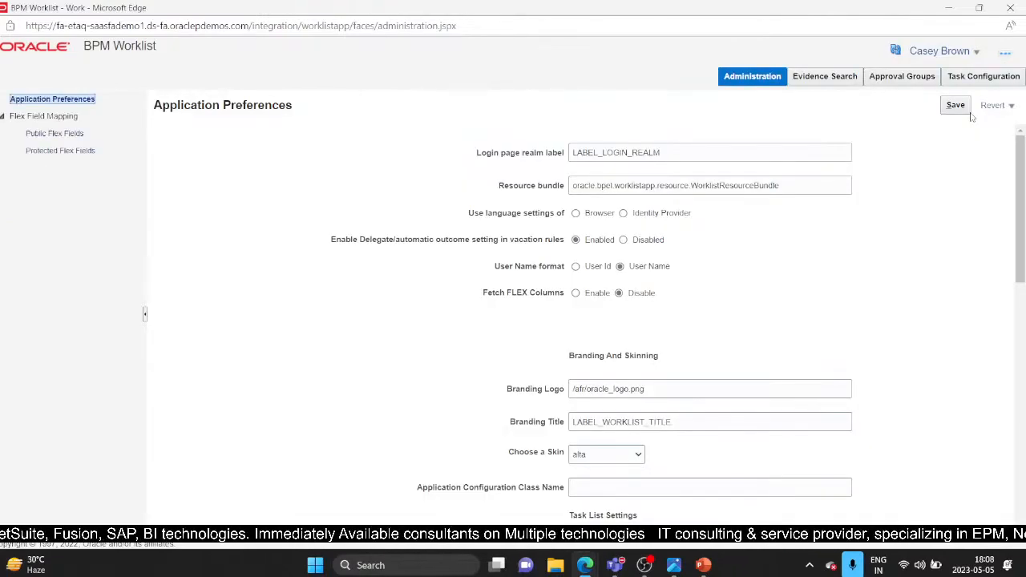
# Step: In Task Configuration, search 'FinFun' and open FinFunTransactionApproval's General settings
pyautogui.click(987, 76)
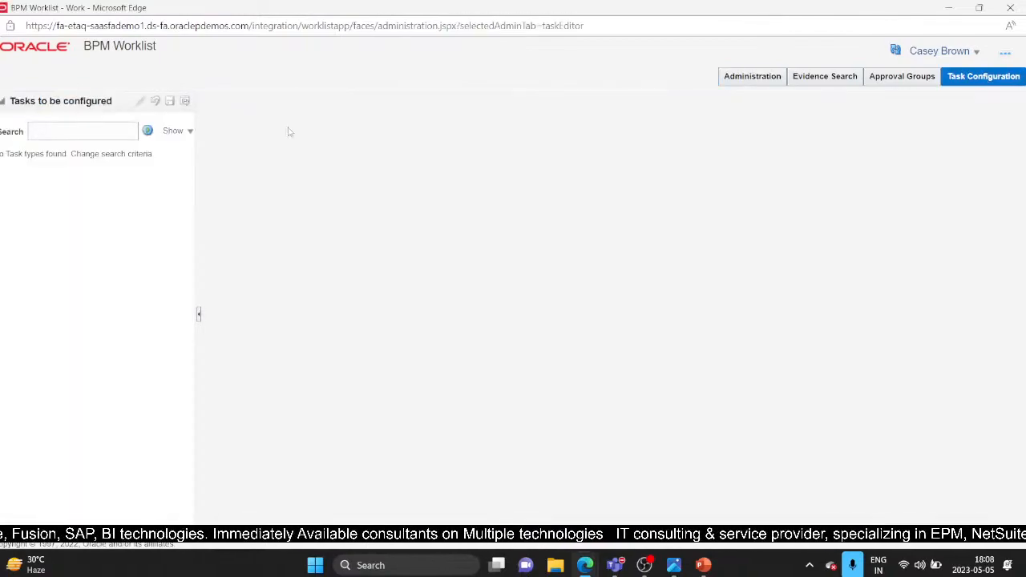
pyautogui.click(51, 130)
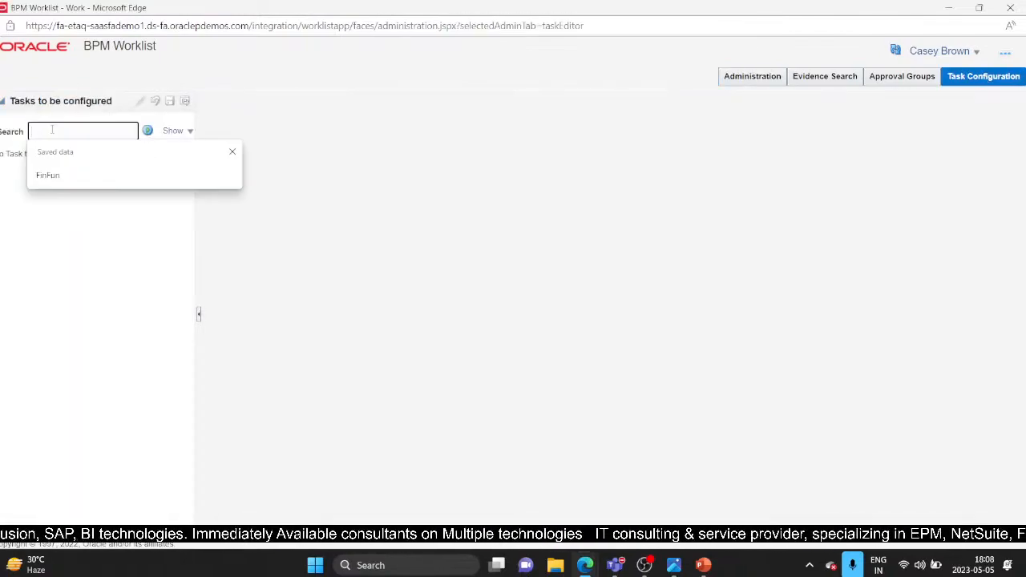
pyautogui.write('FinFu')
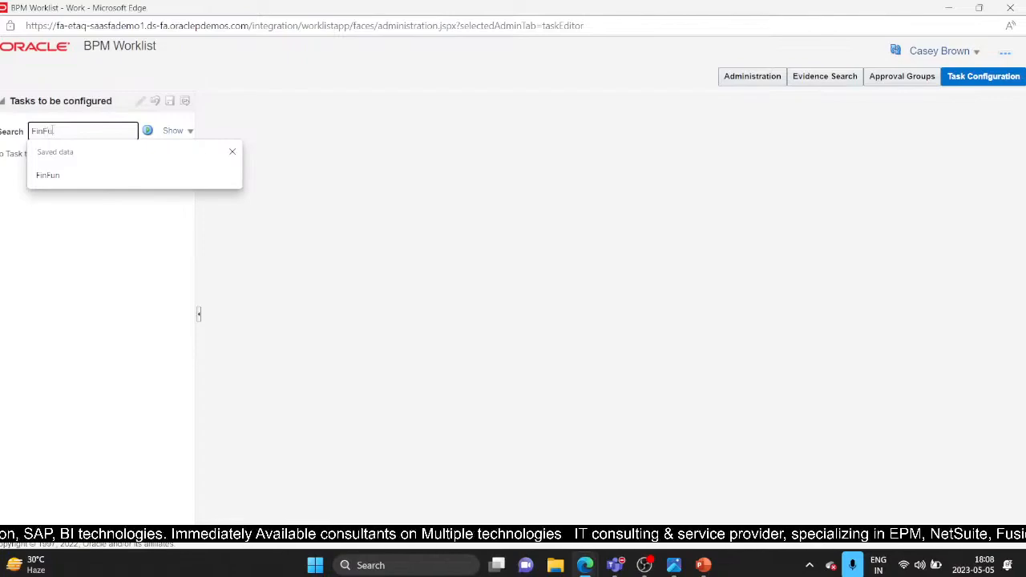
pyautogui.write('n')
pyautogui.click(148, 130)
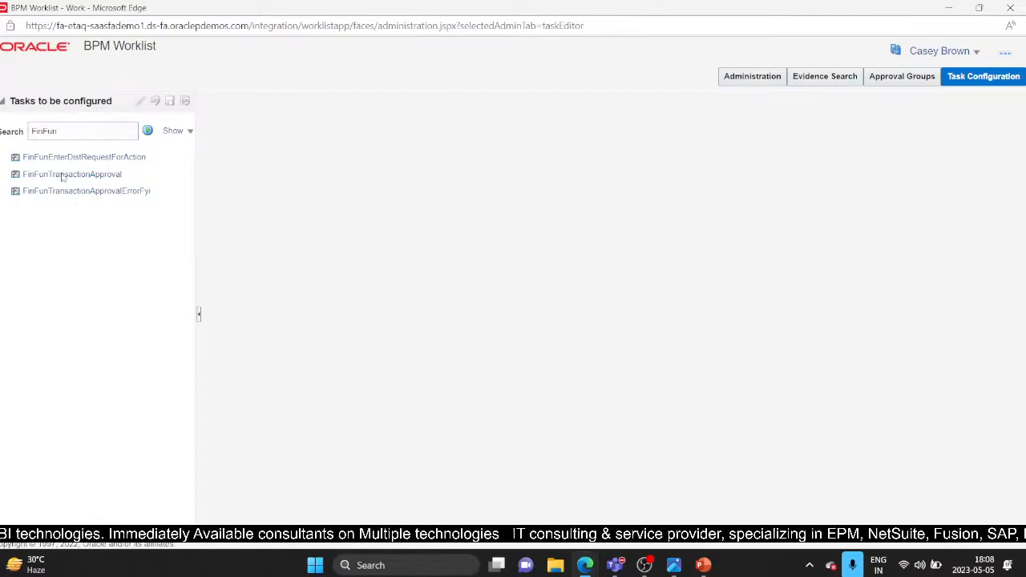
pyautogui.click(62, 175)
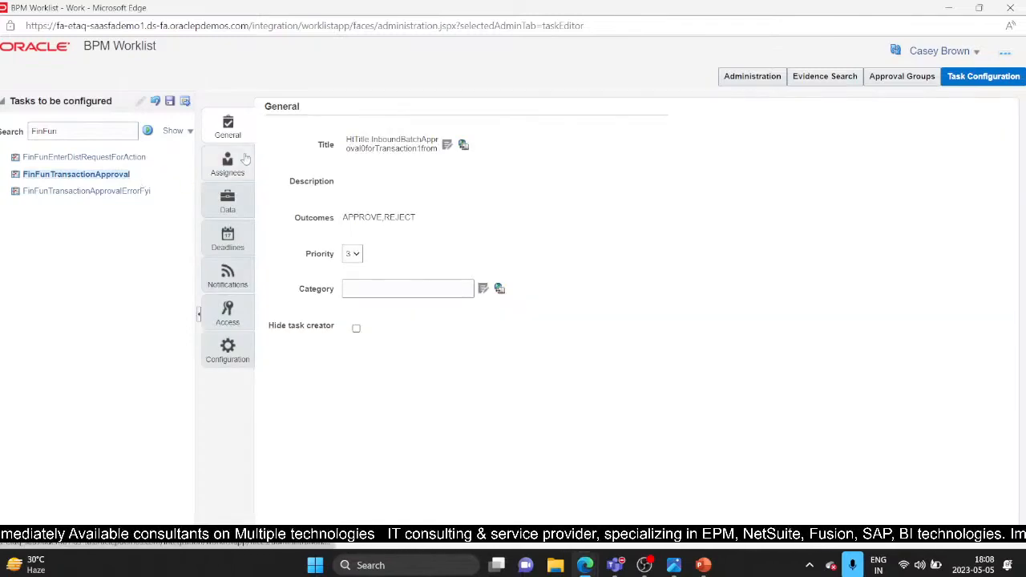
# Step: From the Assignees tab, go to the Parallel Participant's rule, showing IntercoTrxApprovalRuleUS1
pyautogui.click(227, 163)
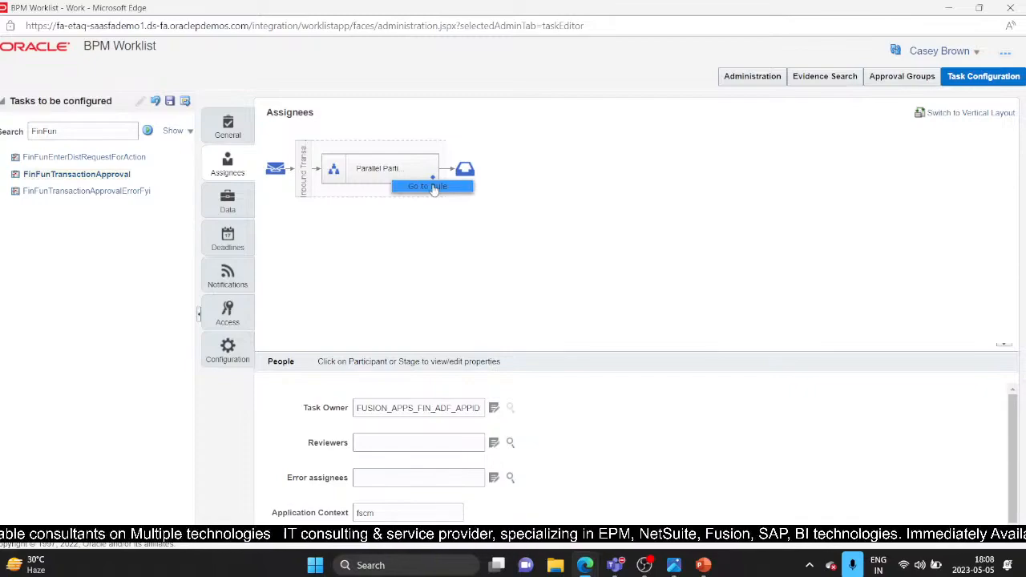
pyautogui.click(433, 188)
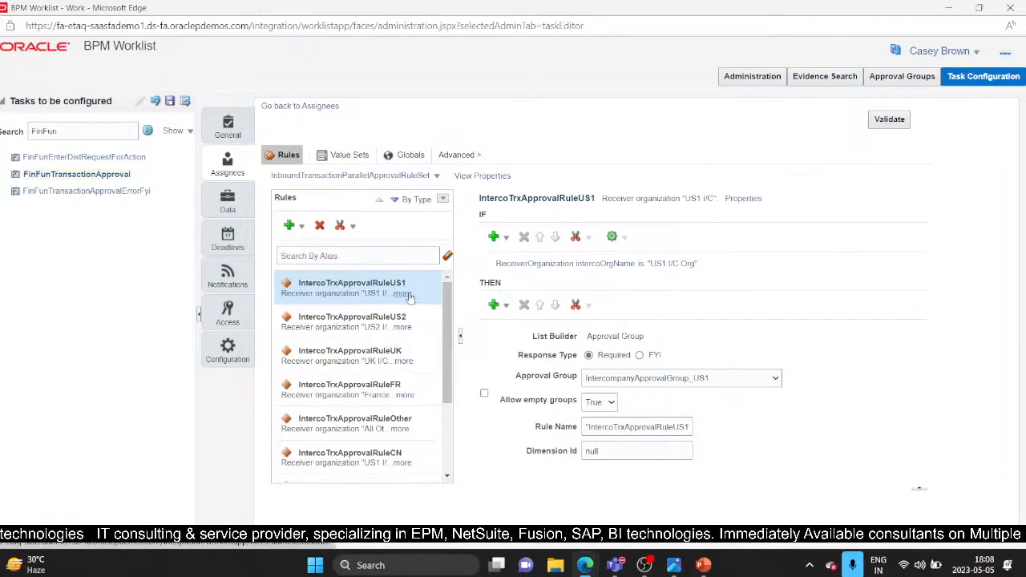
# Step: Expand the IntercoTrxApprovalRuleUS1 description and scroll the Rules list down and back up
pyautogui.click(402, 329)
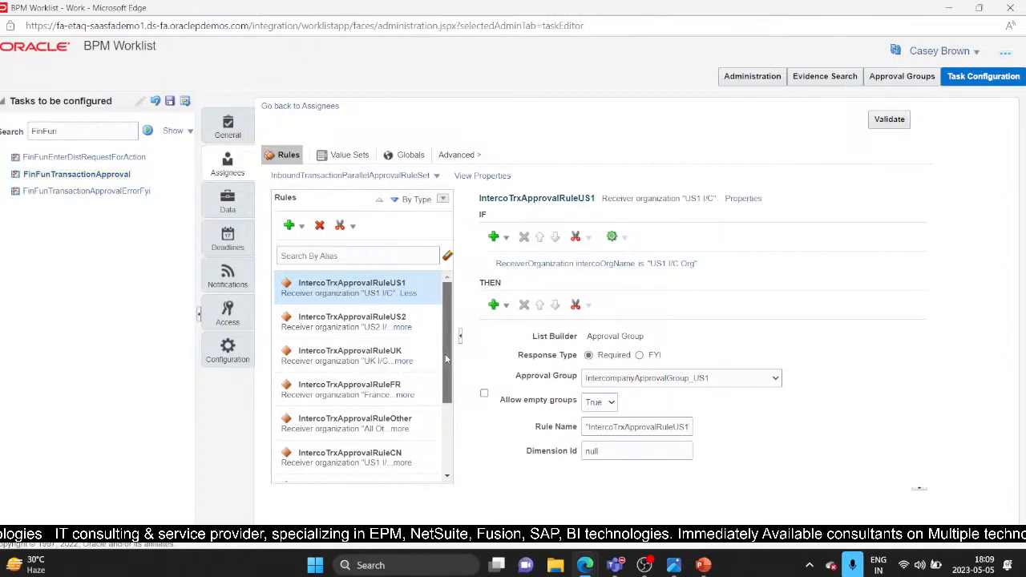
pyautogui.moveTo(447, 360); pyautogui.dragTo(447, 422)
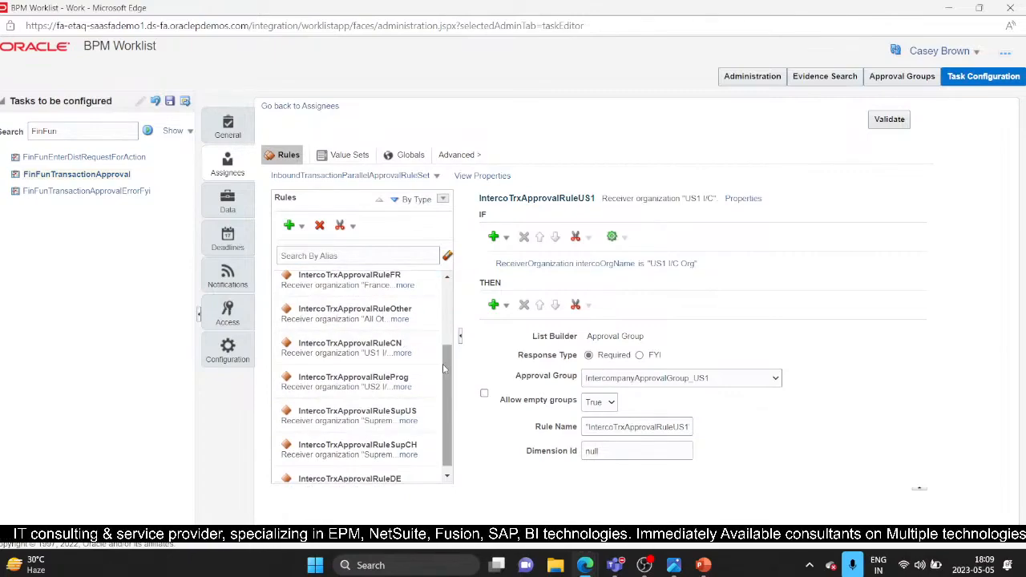
pyautogui.moveTo(448, 371); pyautogui.dragTo(440, 318)
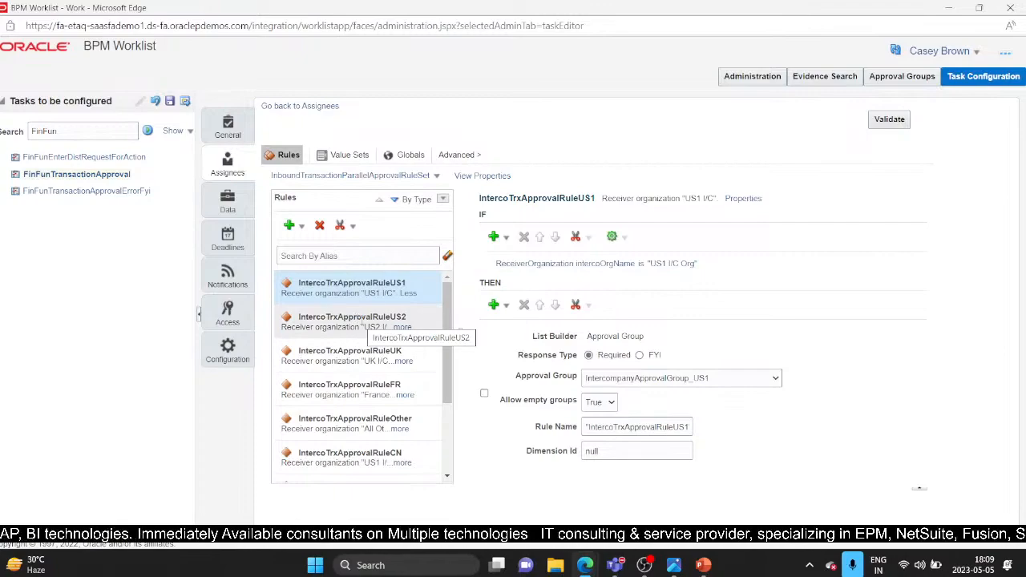
# Step: Inspect IntercoTrxApprovalRuleUS2, then IntercoTrxApprovalRuleUK routing to IntercompanyApprovalGroup_UK, highlighting its Approval Group
pyautogui.click(361, 319)
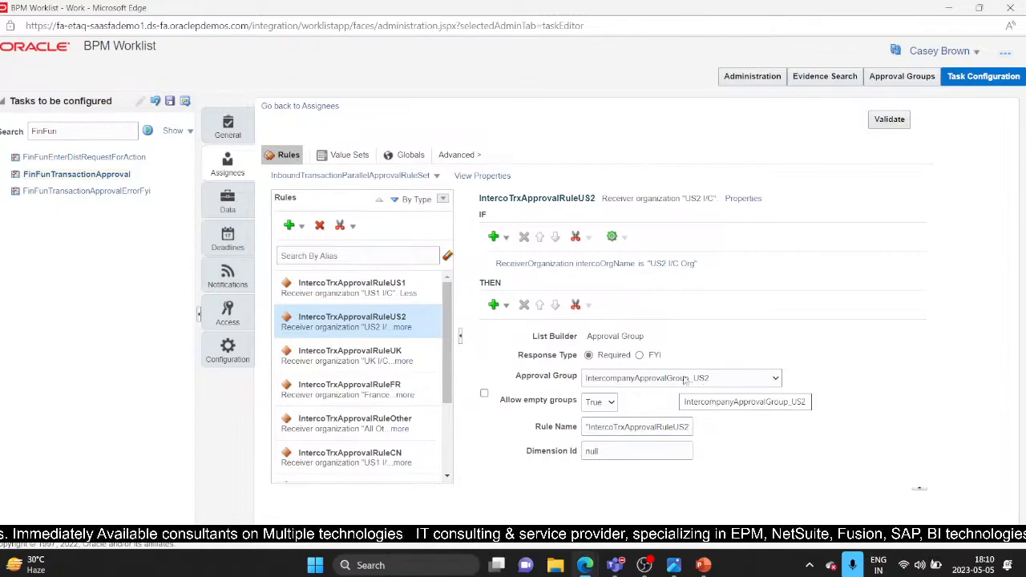
pyautogui.click(350, 363)
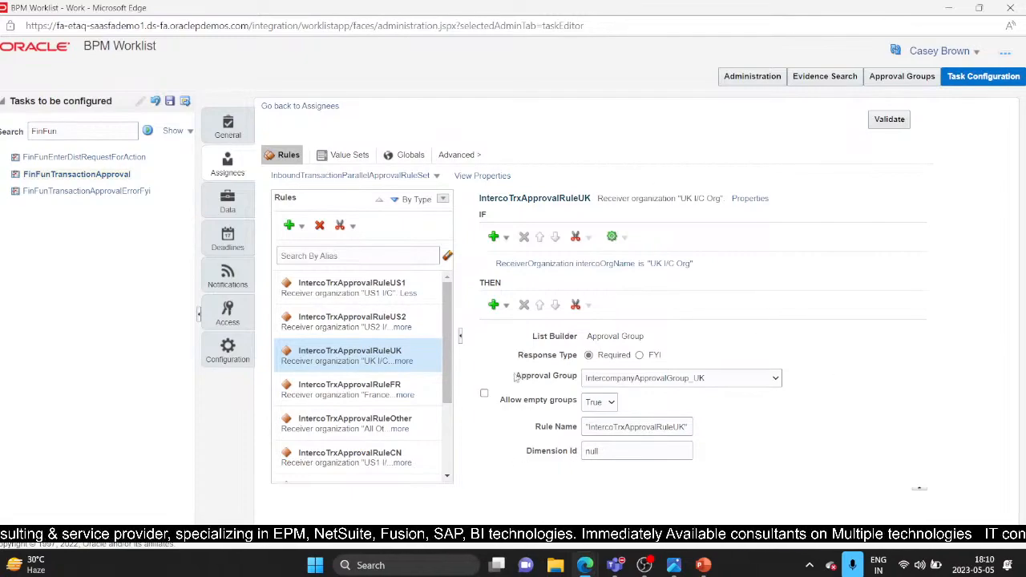
pyautogui.moveTo(514, 376); pyautogui.dragTo(579, 376)
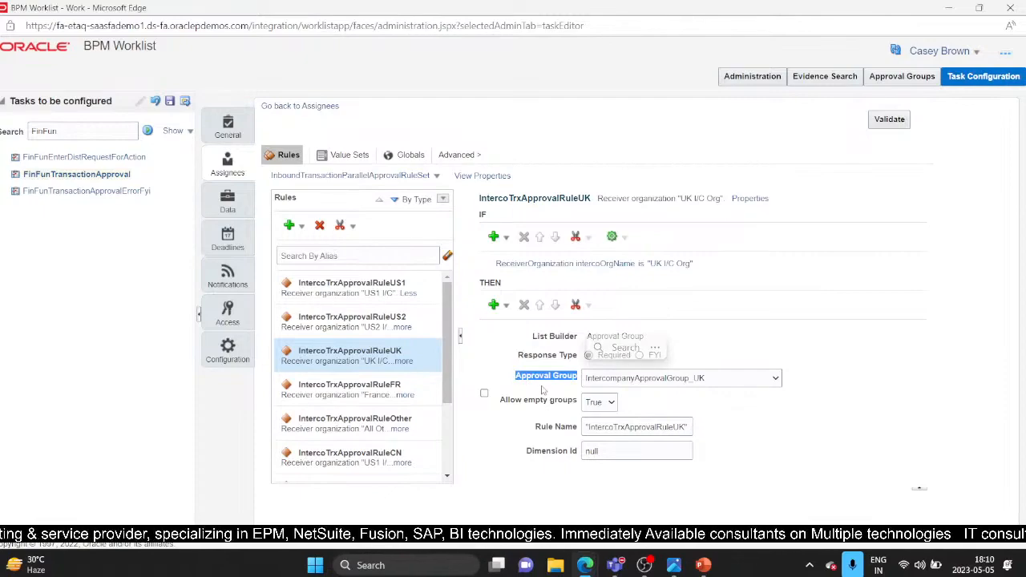
pyautogui.click(863, 407)
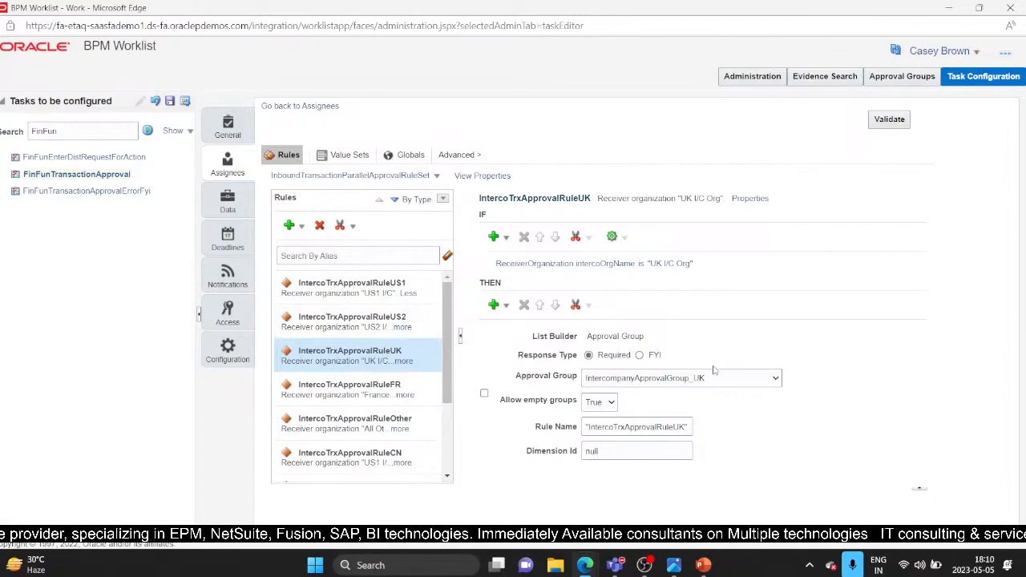
# Step: Search approval groups for 'Intercompany' and open IntercompanyApprovalGroup_US1 to view its two members
pyautogui.click(904, 79)
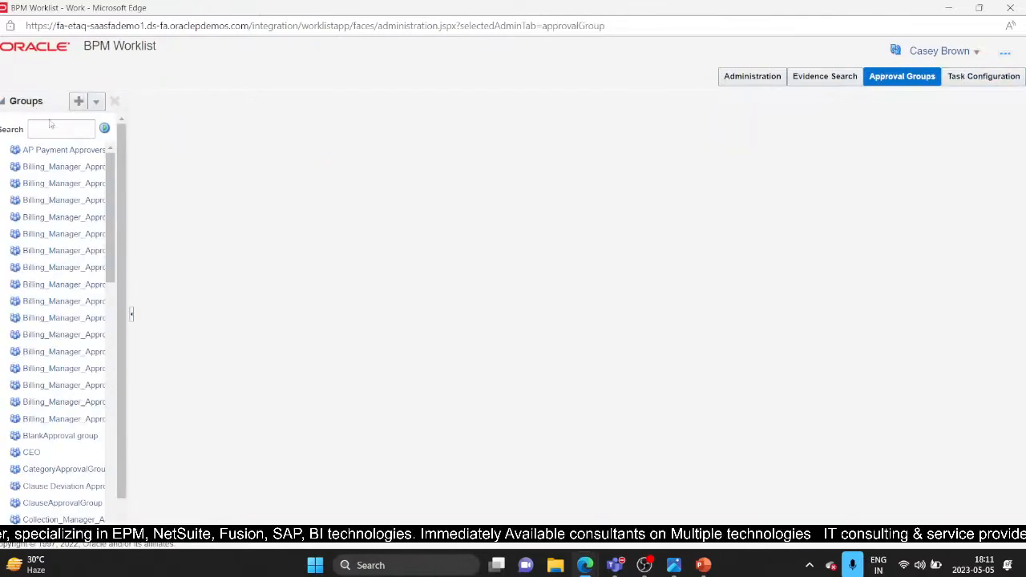
pyautogui.click(50, 129)
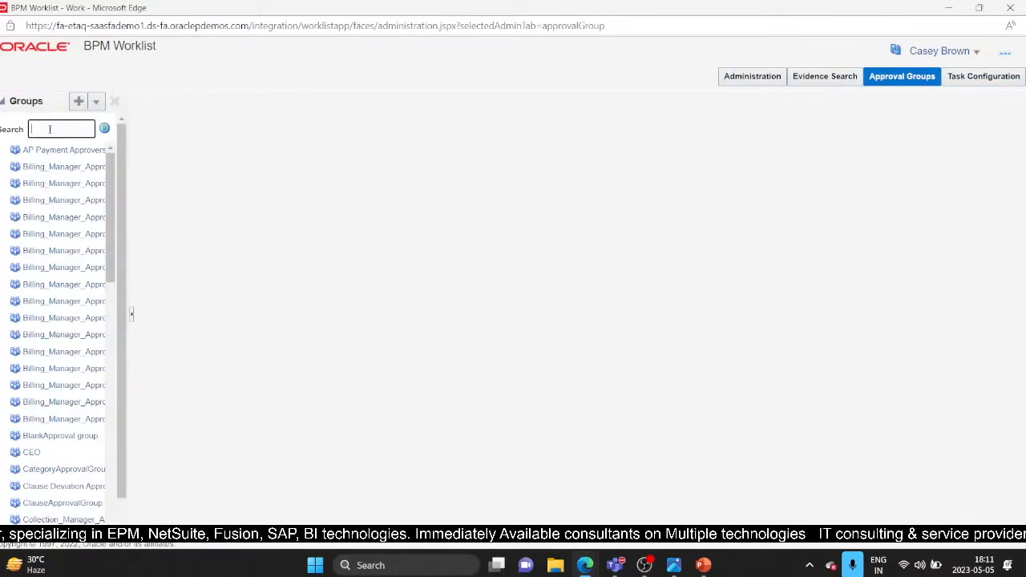
pyautogui.write('In')
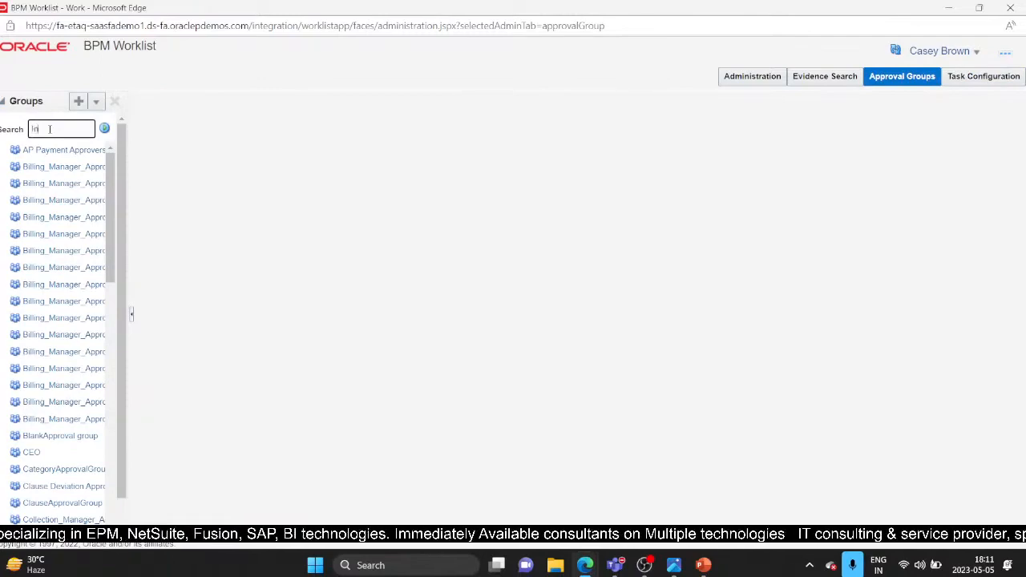
pyautogui.write('tercomp')
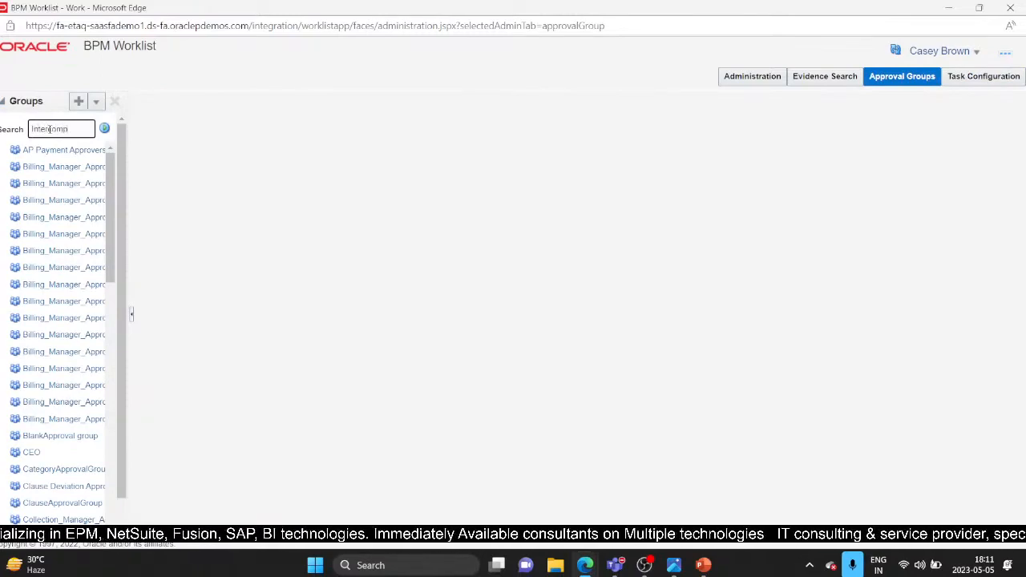
pyautogui.write('any')
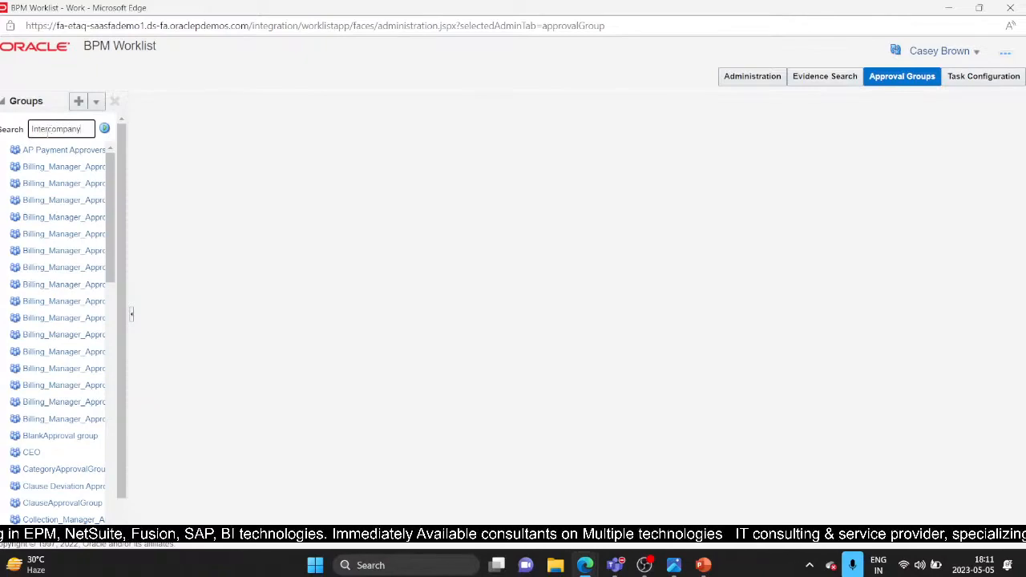
pyautogui.moveTo(130, 102); pyautogui.dragTo(193, 100)
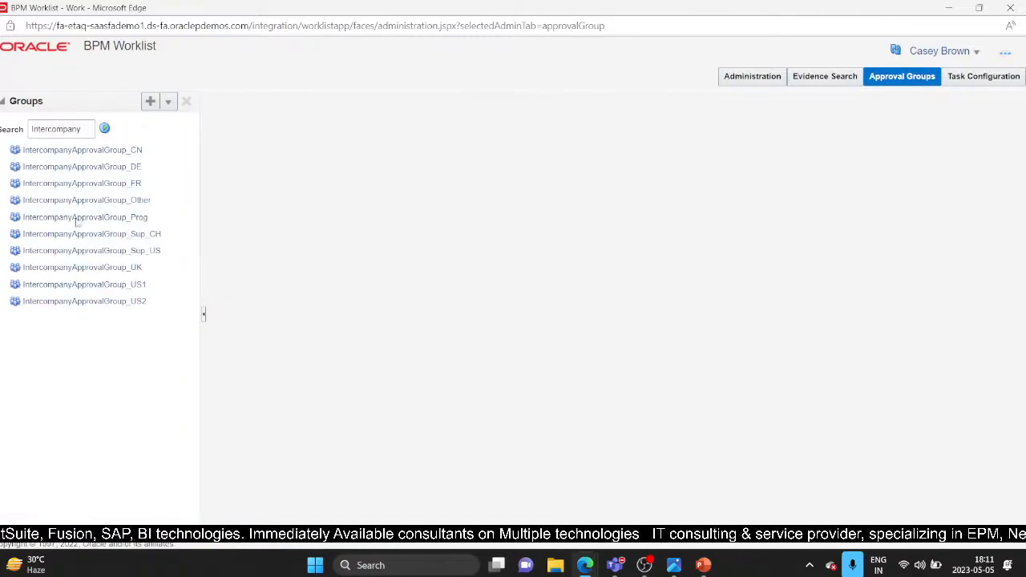
pyautogui.click(78, 290)
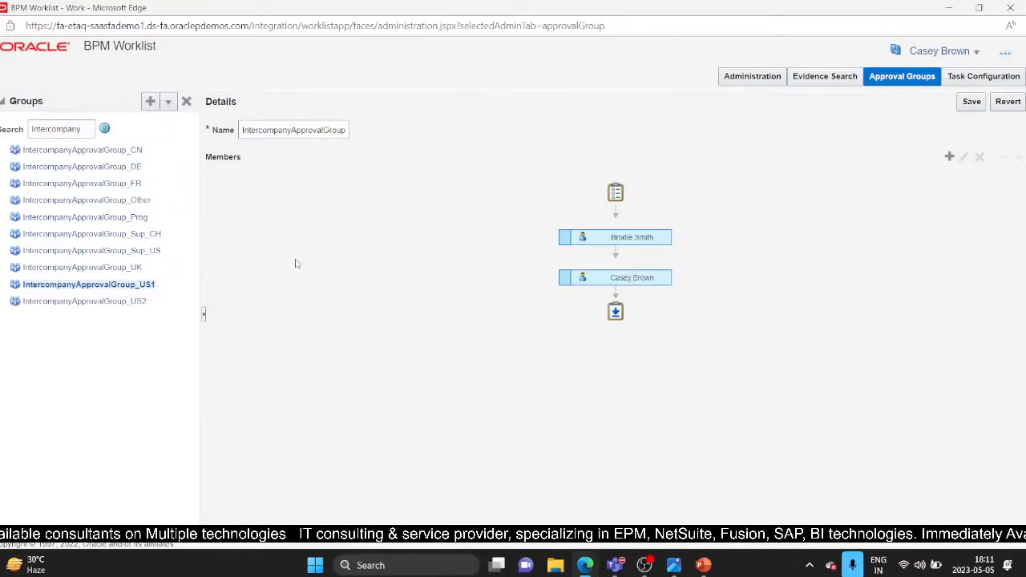
# Step: Open IntercompanyApprovalGroup_US2 and start adding a new user member to it
pyautogui.click(113, 303)
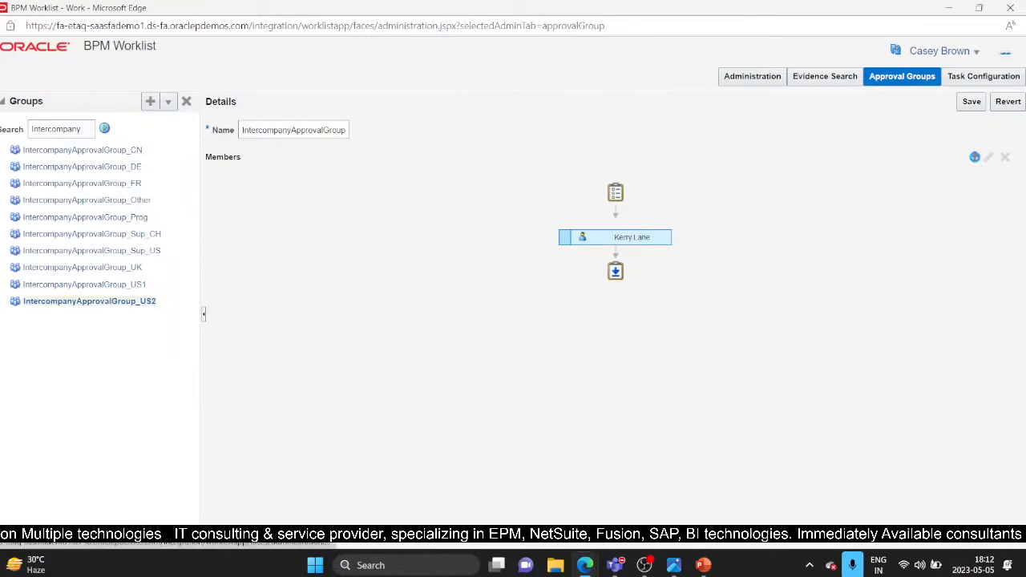
pyautogui.click(974, 158)
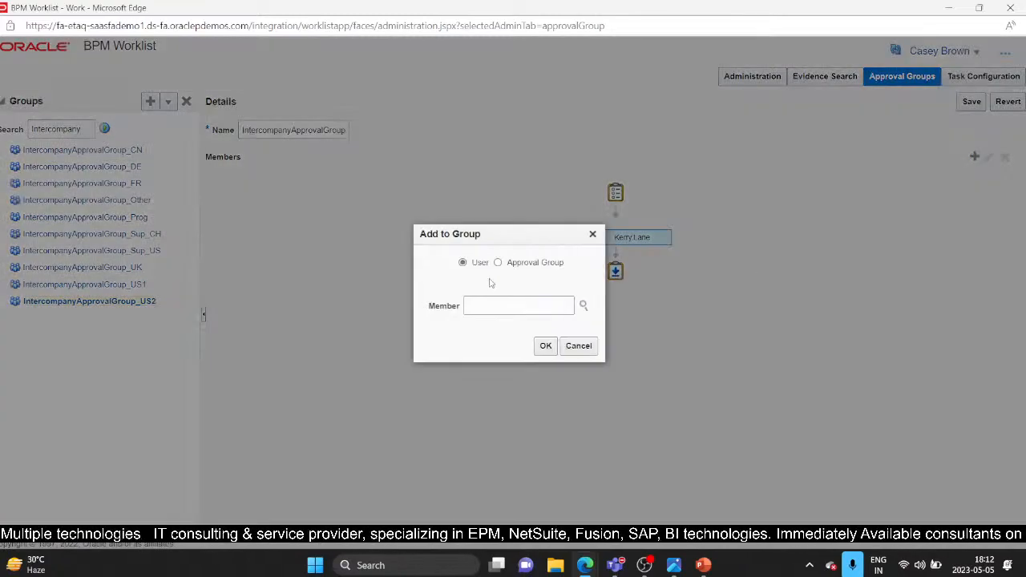
# Step: Enter the new member's user name, dismiss the invalid-user error, and bring up the Identity Browser
pyautogui.click(526, 305)
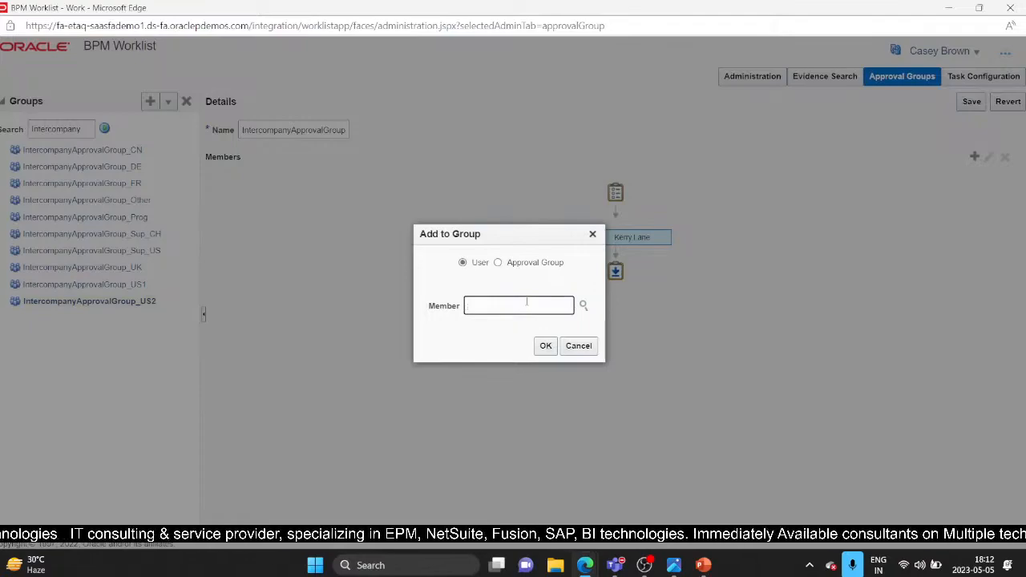
pyautogui.write('James')
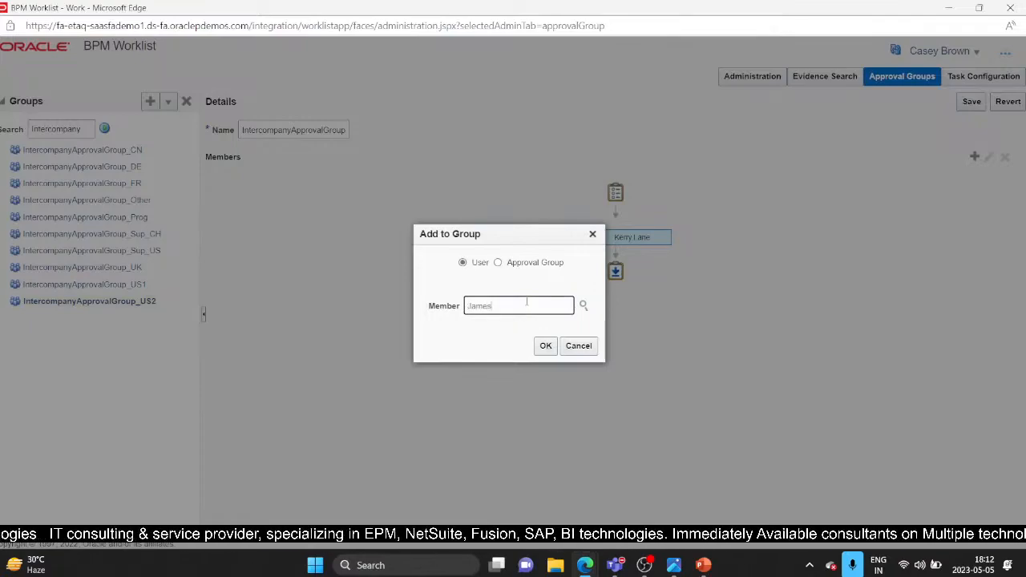
pyautogui.write(' Se')
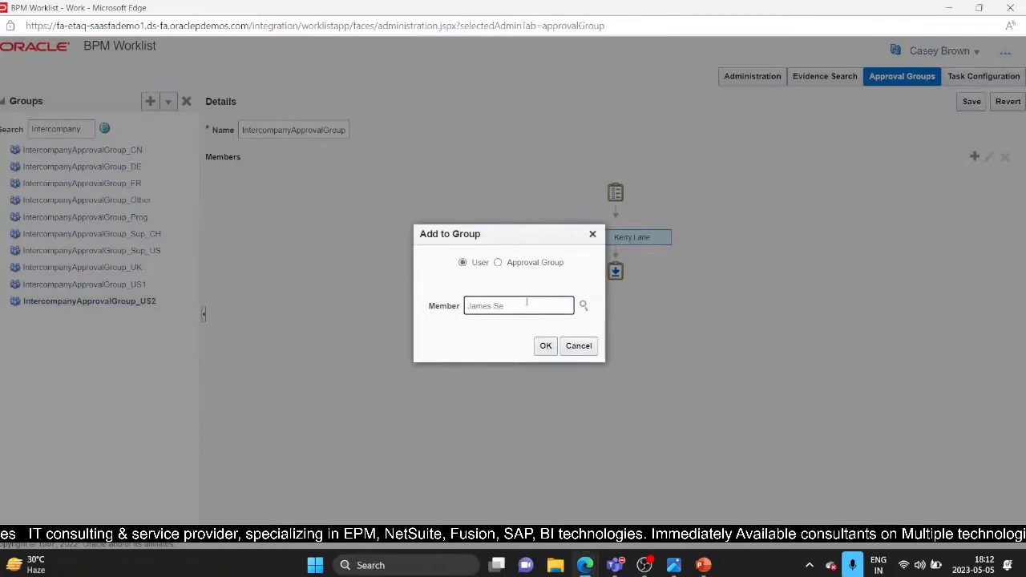
pyautogui.write('ller')
pyautogui.press('Return')
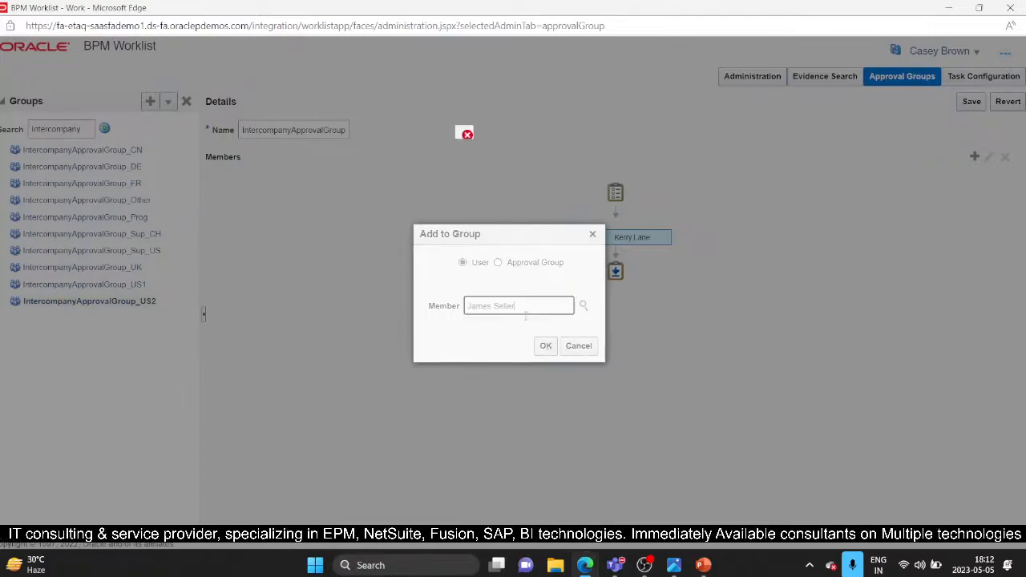
pyautogui.click(537, 187)
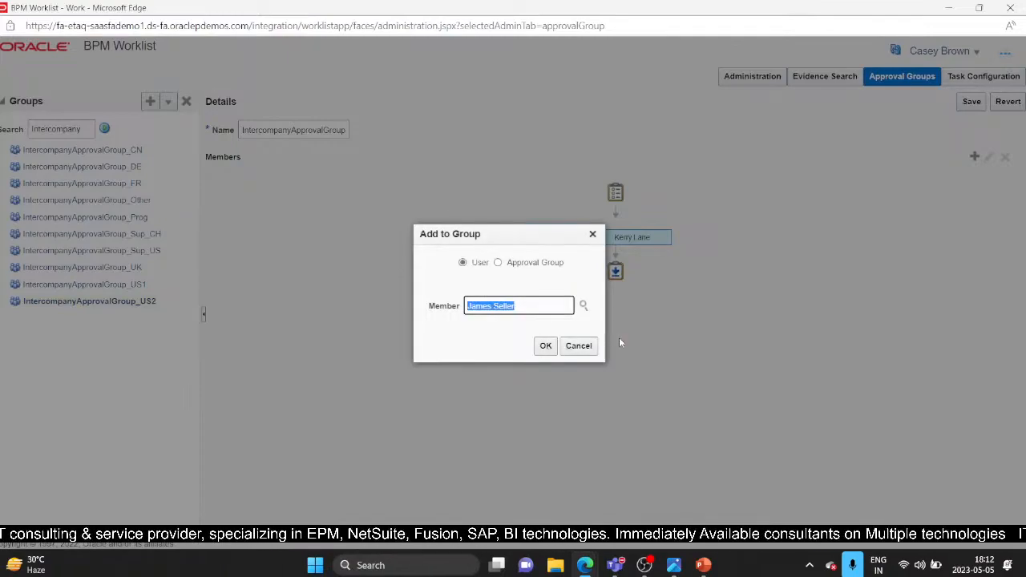
pyautogui.click(584, 306)
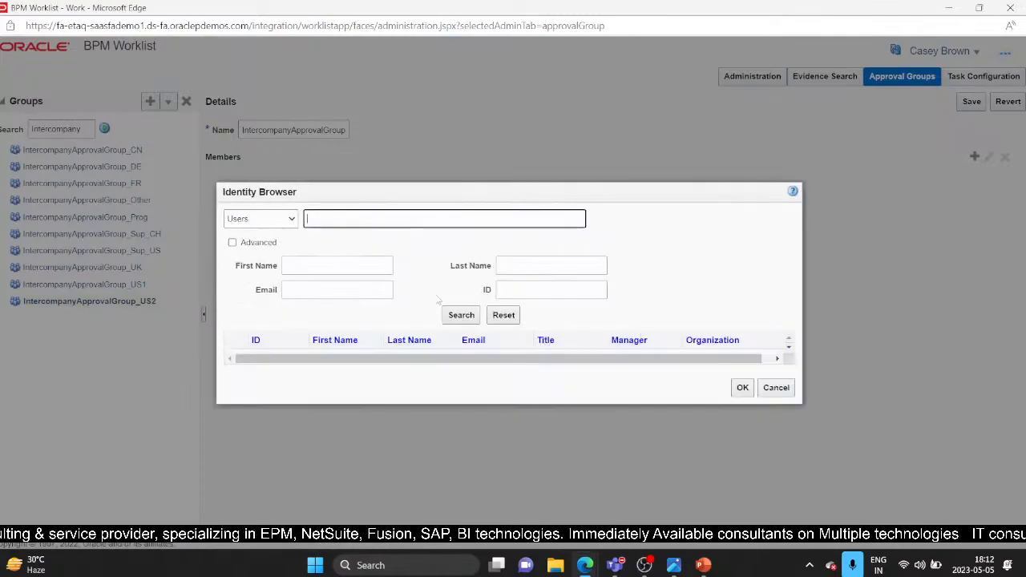
# Step: Find the user by first and last name in Identity Browser and add them to the US2 group
pyautogui.click(312, 265)
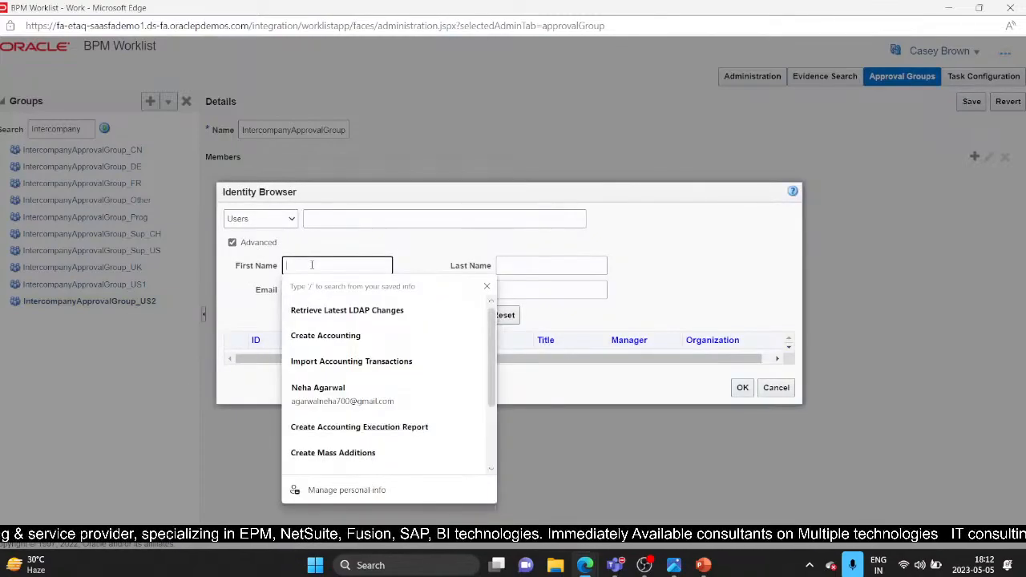
pyautogui.write('James')
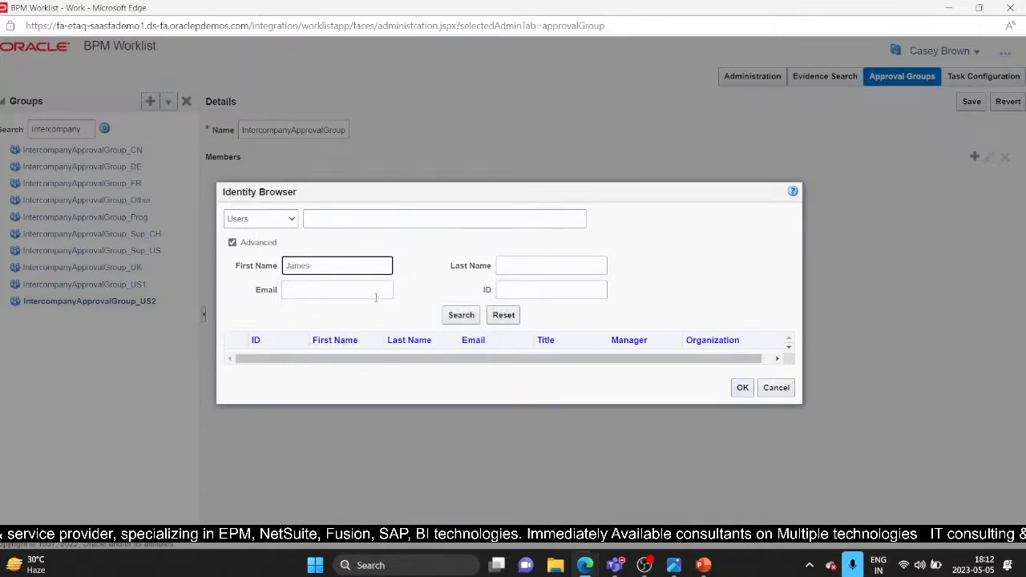
pyautogui.click(503, 268)
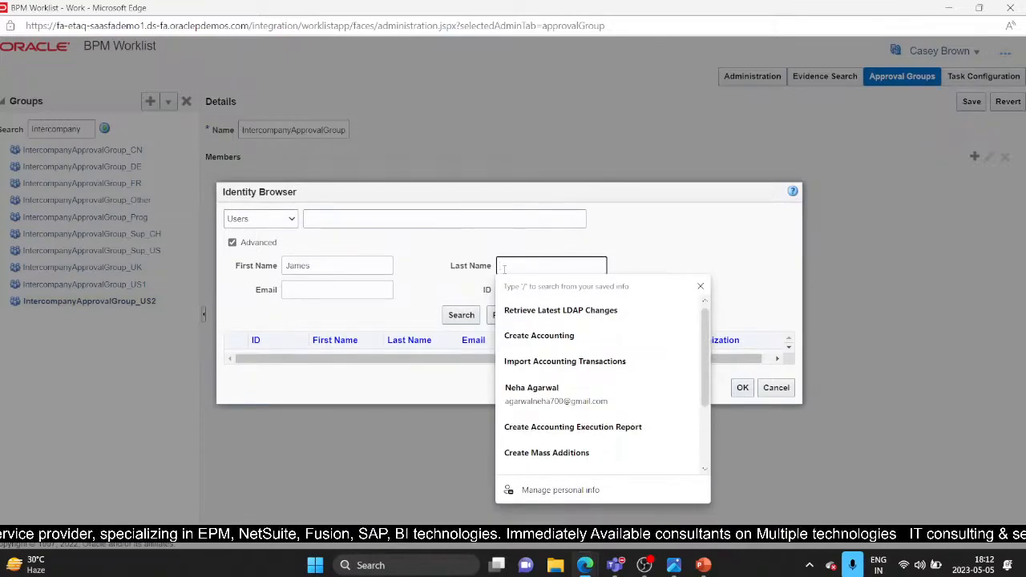
pyautogui.write('Seller')
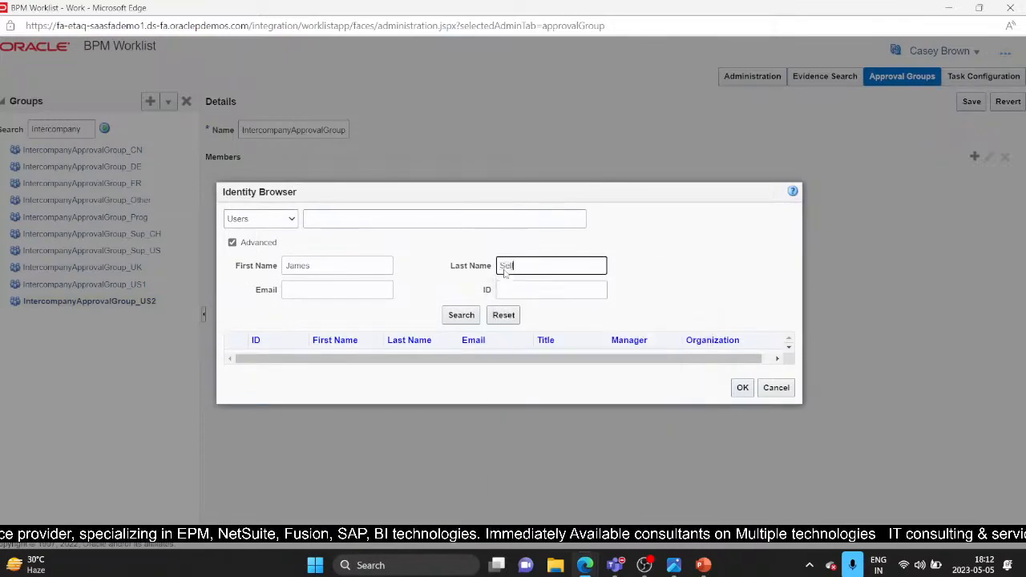
pyautogui.click(461, 318)
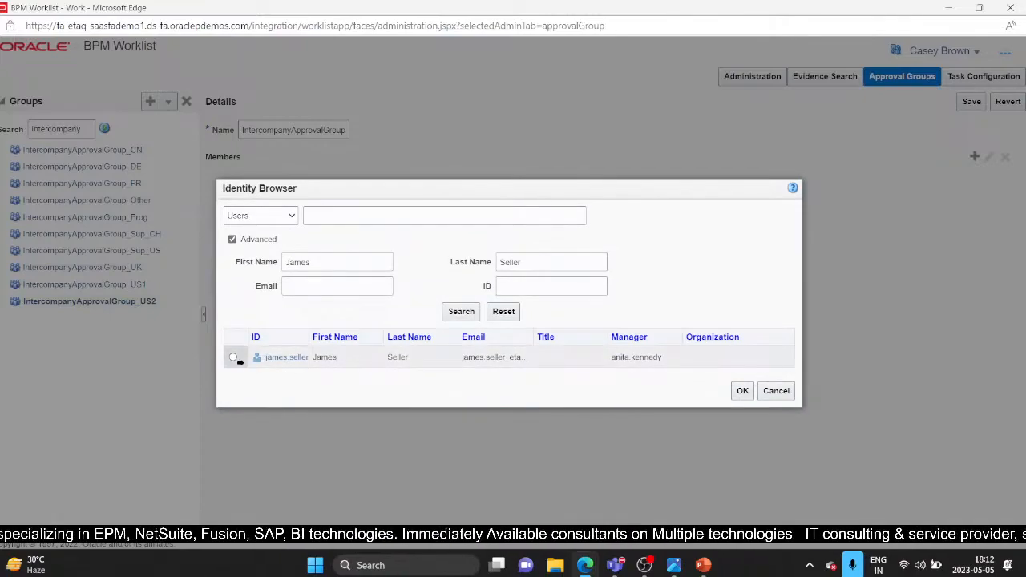
pyautogui.click(233, 358)
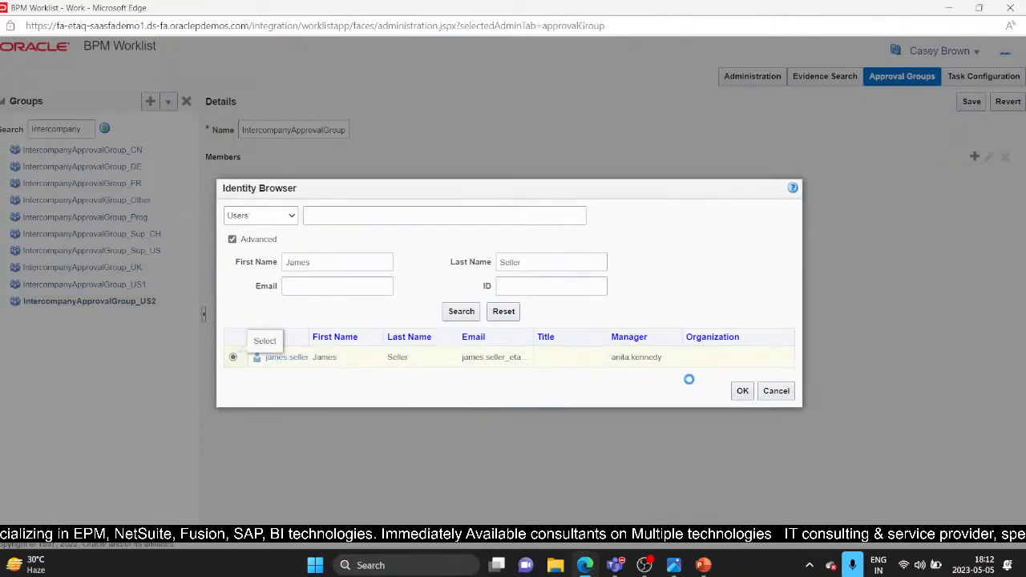
pyautogui.click(742, 391)
pyautogui.click(546, 346)
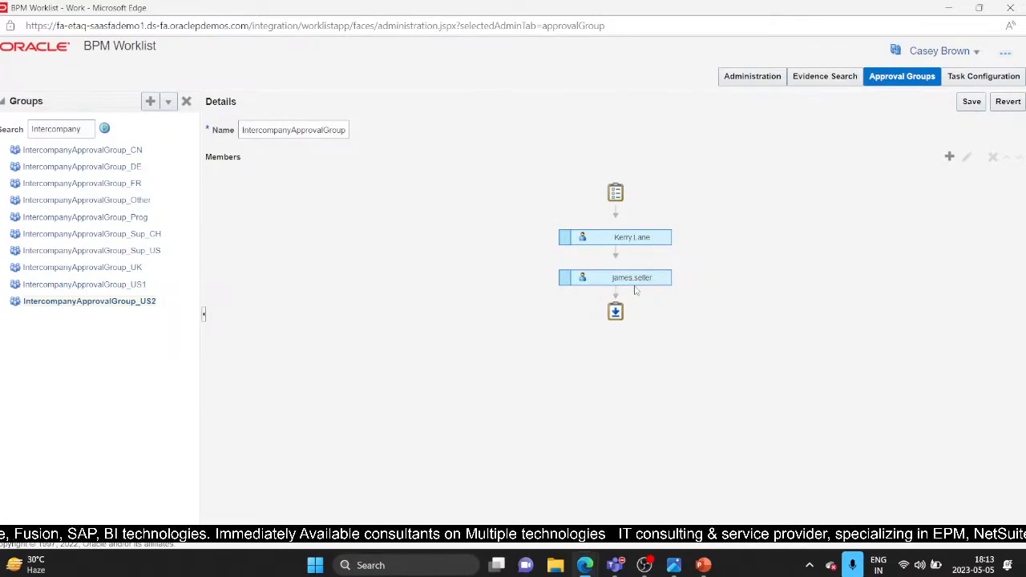
# Step: Save IntercompanyApprovalGroup_US2 and acknowledge the 'saved successfully' message
pyautogui.click(971, 101)
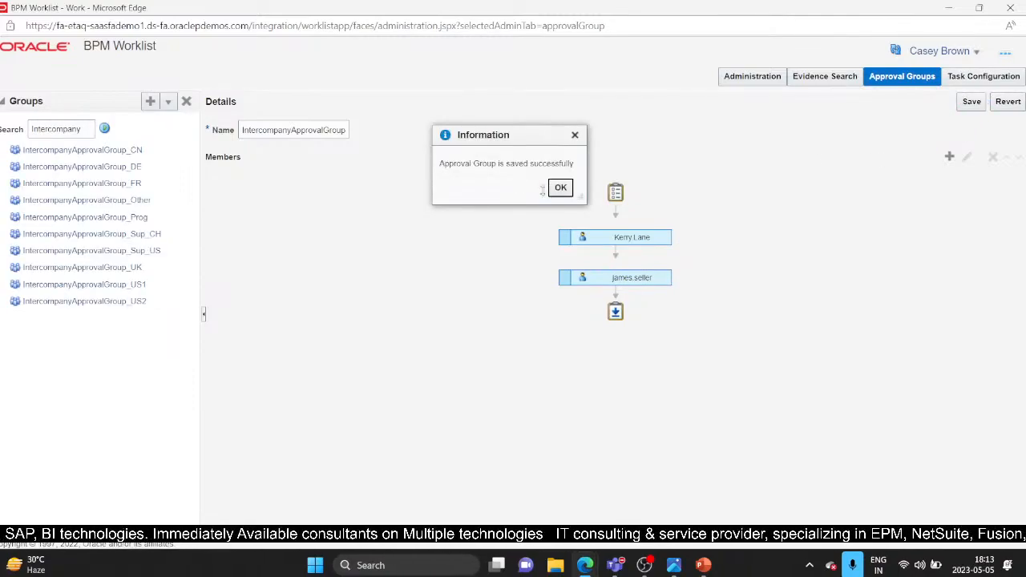
pyautogui.click(560, 189)
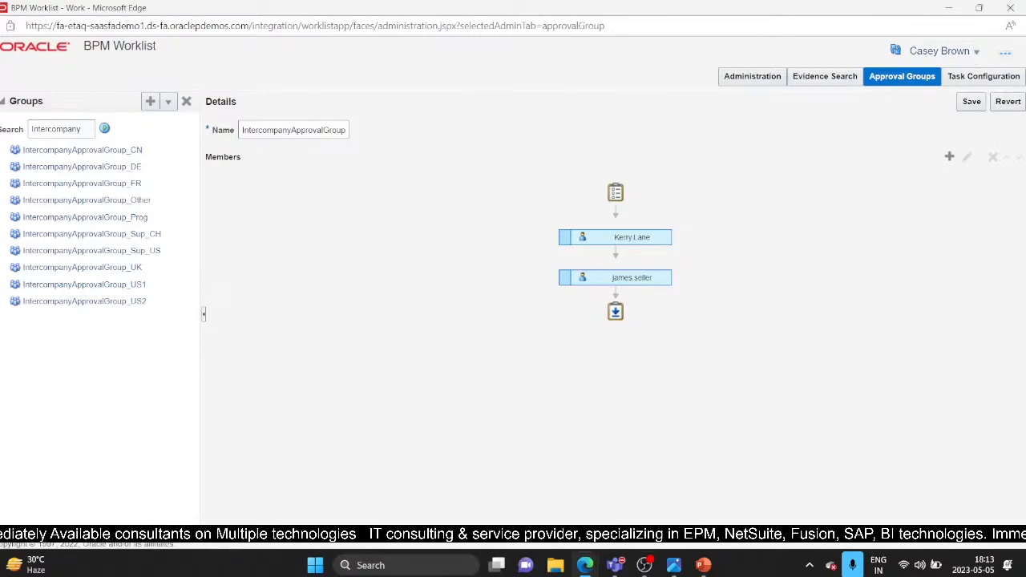
# Step: Close the BPM Worklist approval-group window, returning to Notifications
pyautogui.moveTo(584, 561)
pyautogui.click(481, 471)
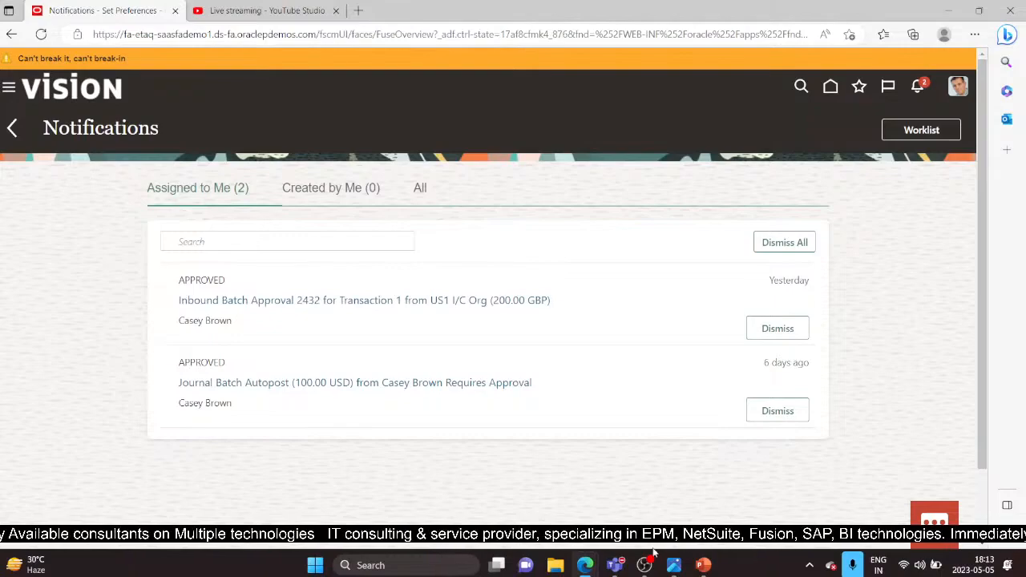
pyautogui.moveTo(579, 565)
pyautogui.click(697, 441)
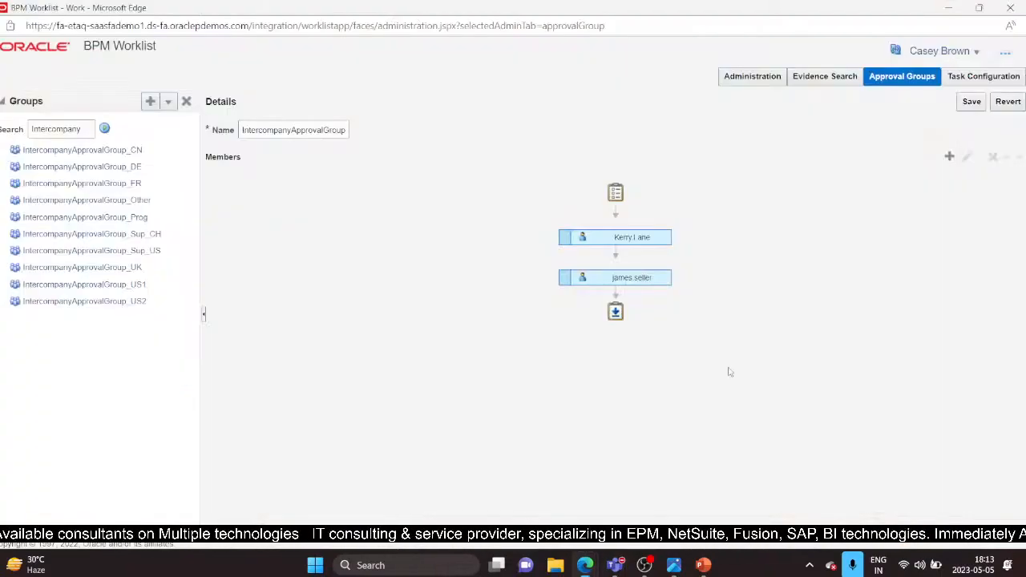
pyautogui.click(1011, 8)
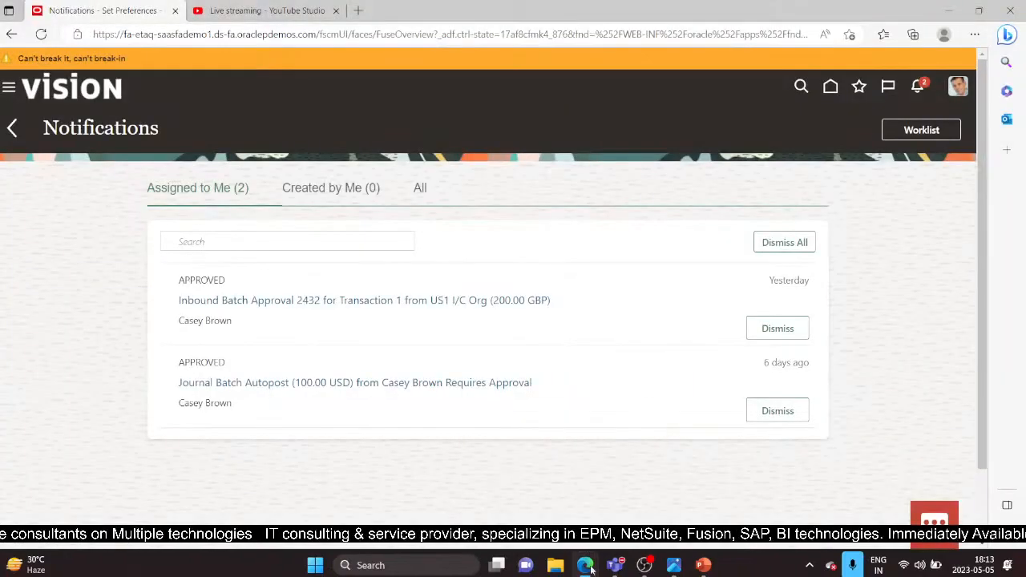
# Step: Go to Intercompany Accounting > Transactions from the Navigator
pyautogui.click(9, 90)
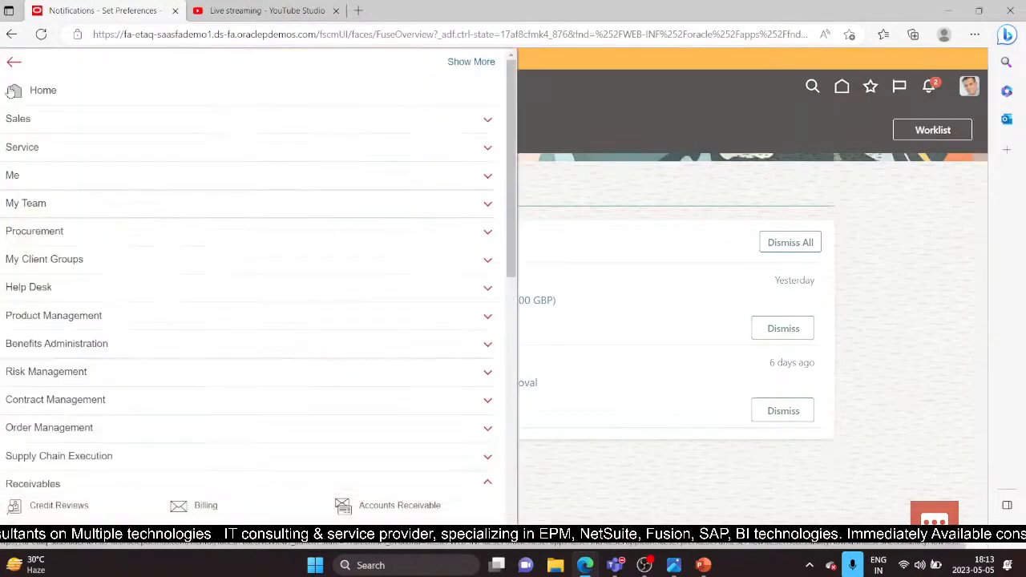
pyautogui.scroll(-3, 121, 252)
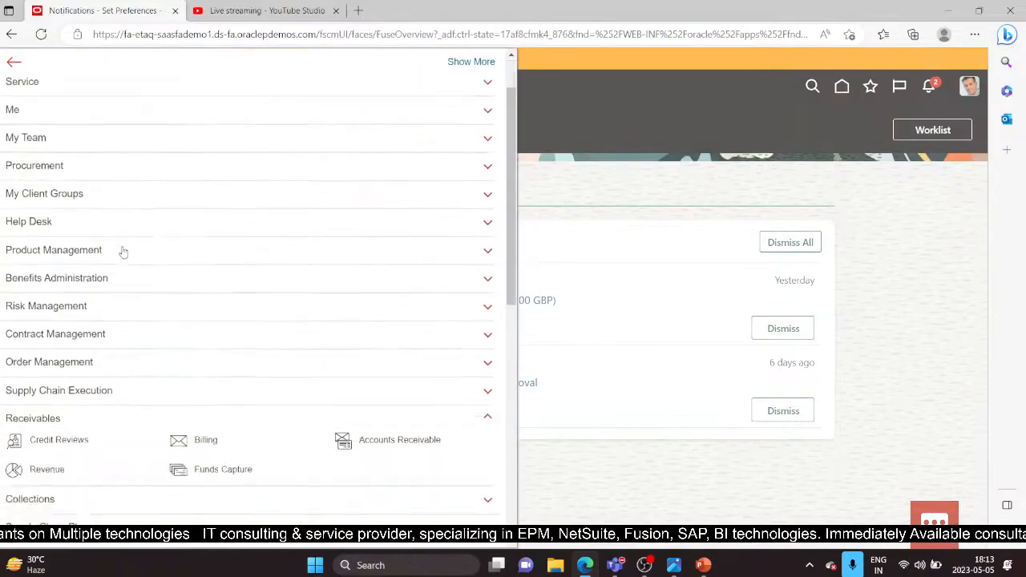
pyautogui.scroll(-3, 298, 306)
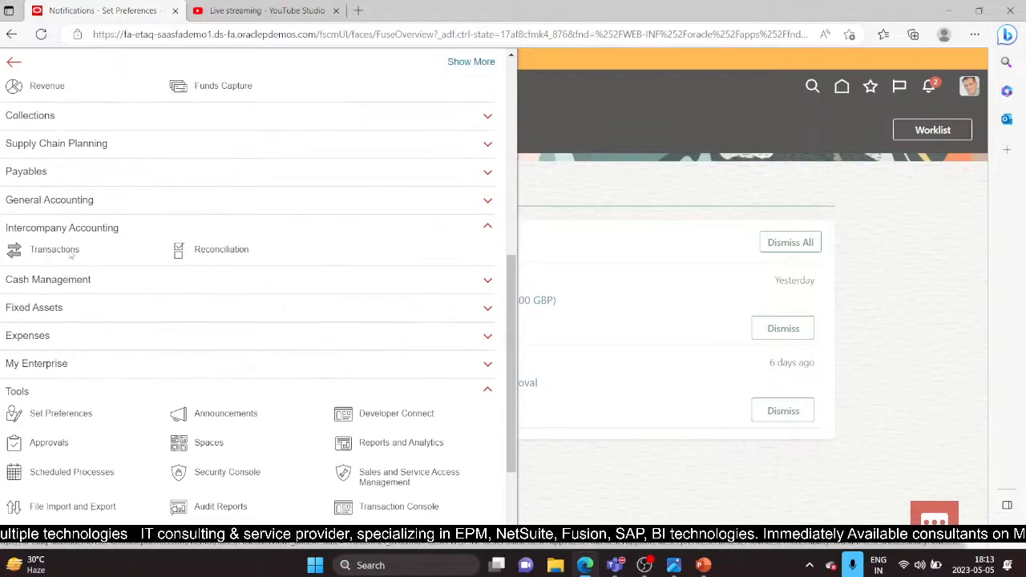
pyautogui.click(70, 250)
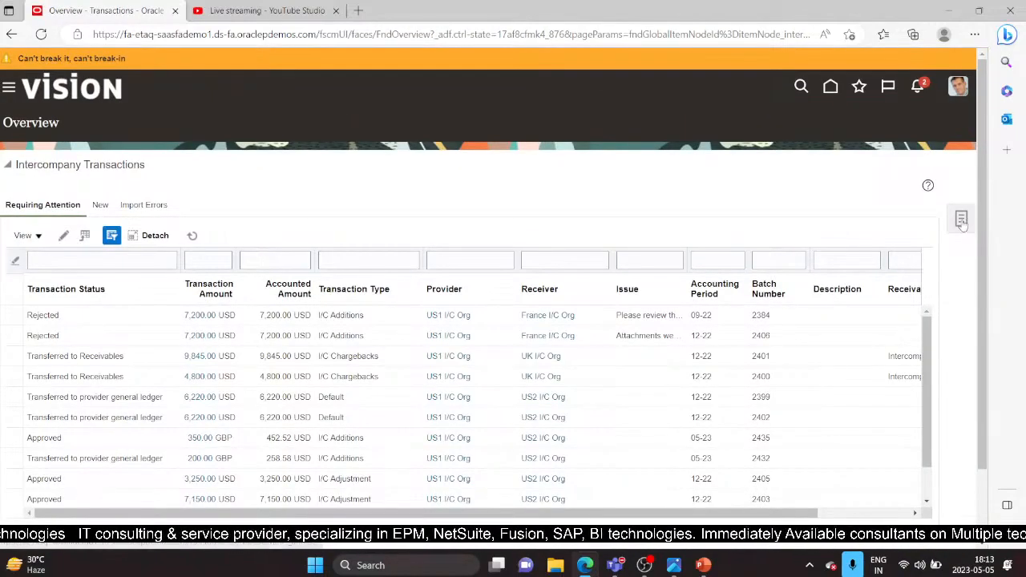
# Step: Create a new intercompany transaction from the Tasks panel, producing batch 2438 in GBP
pyautogui.click(961, 220)
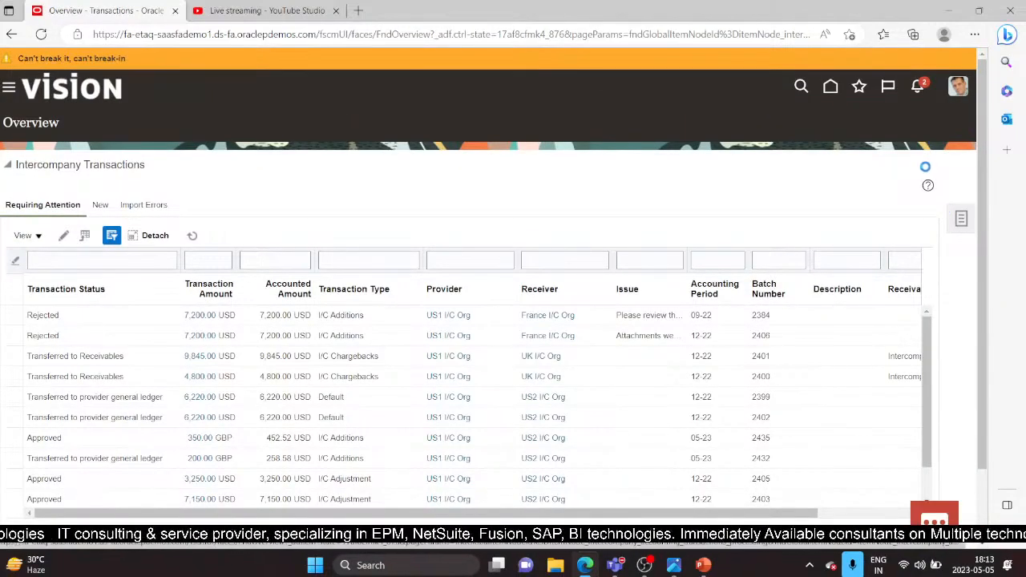
pyautogui.click(884, 152)
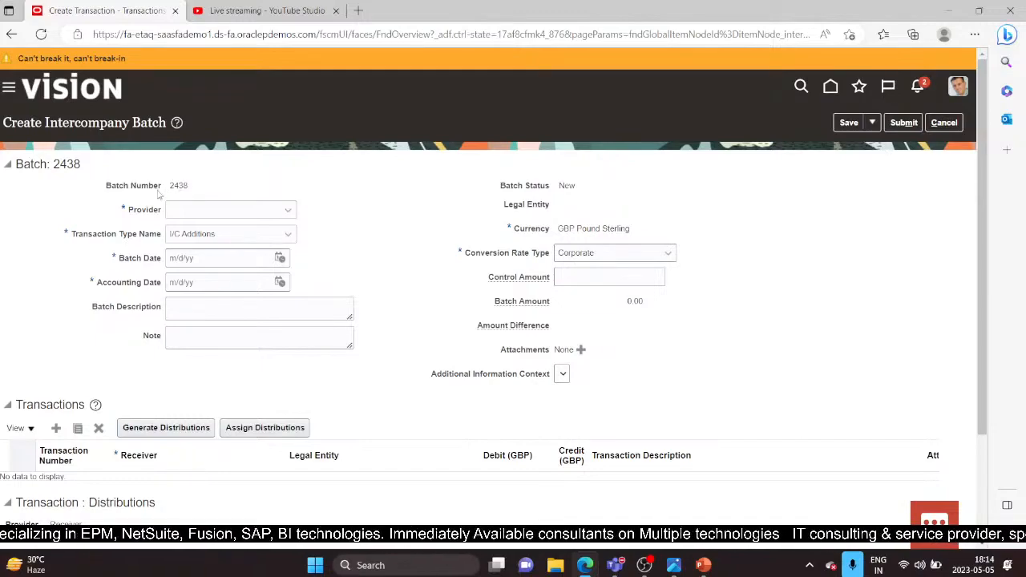
# Step: Set batch 2438's provider to US1 I/C Org and its description to 'Test Demo'
pyautogui.click(286, 211)
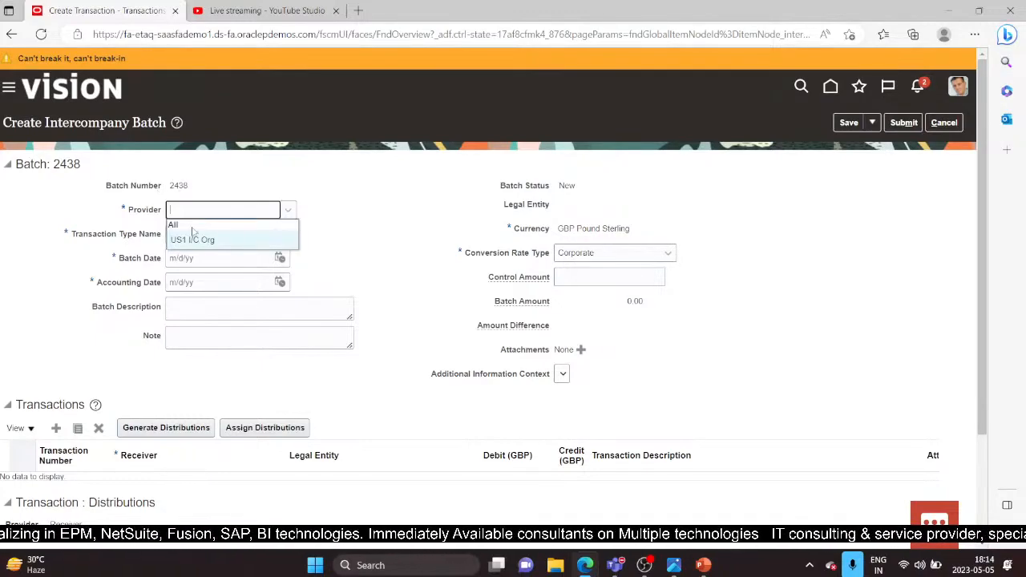
pyautogui.click(193, 240)
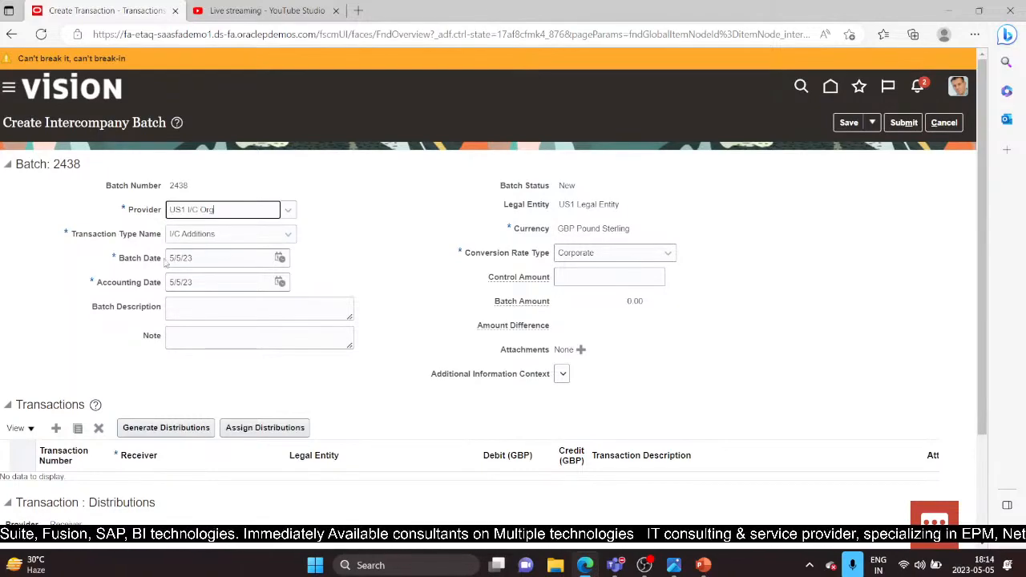
pyautogui.click(204, 305)
pyautogui.write('Test')
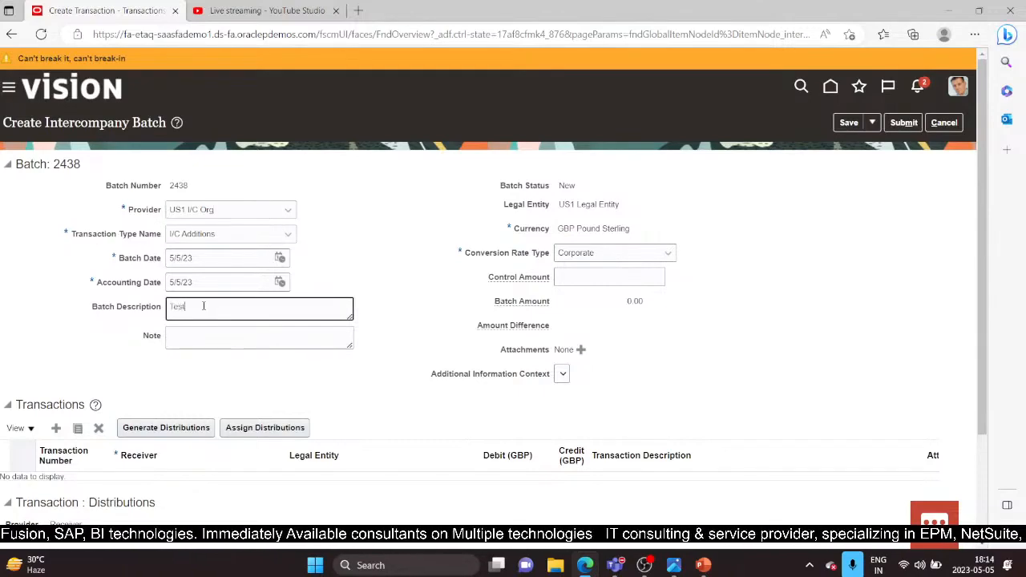
pyautogui.write(' Demo')
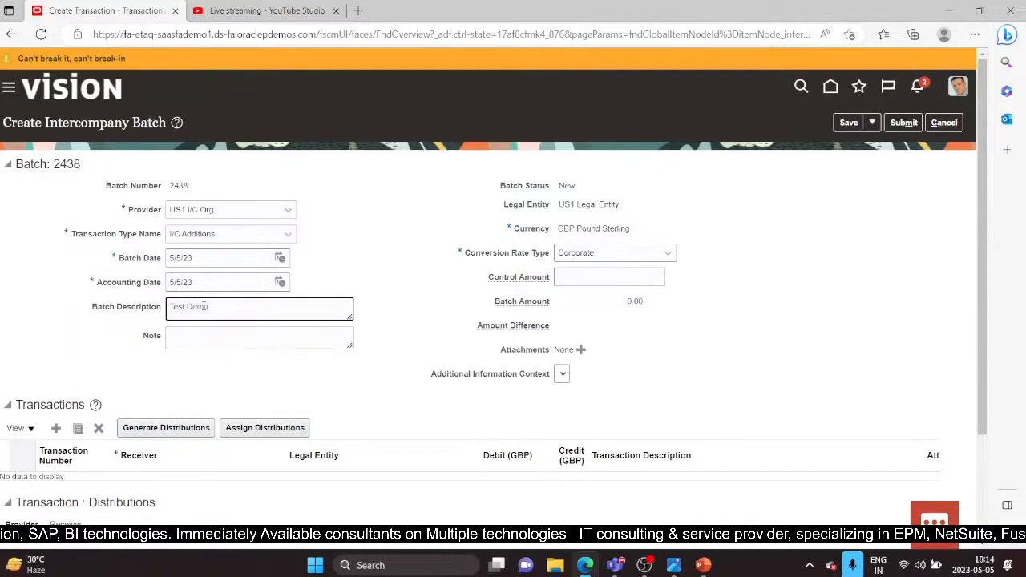
pyautogui.press('Tab')
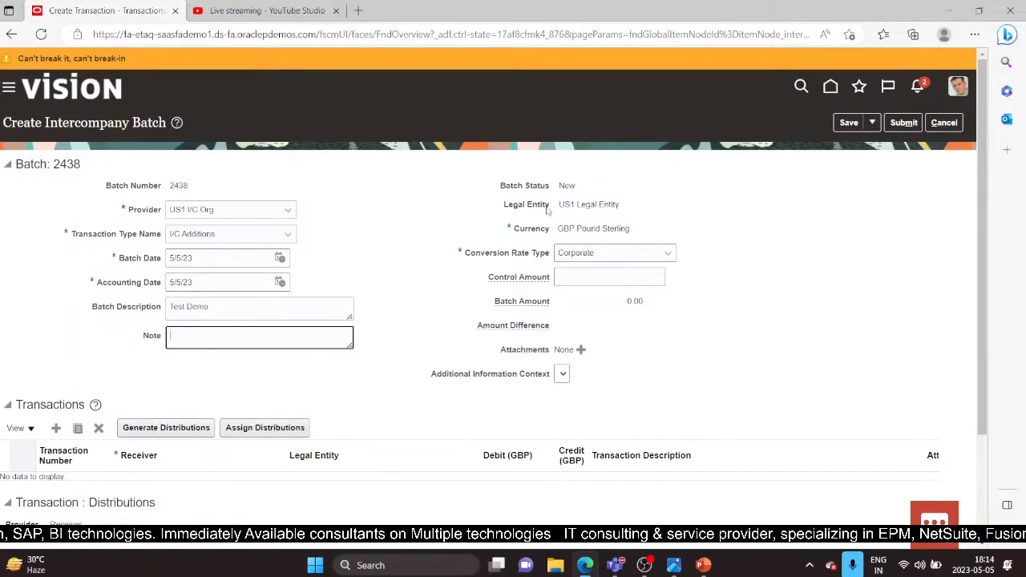
pyautogui.moveTo(558, 204); pyautogui.dragTo(621, 205)
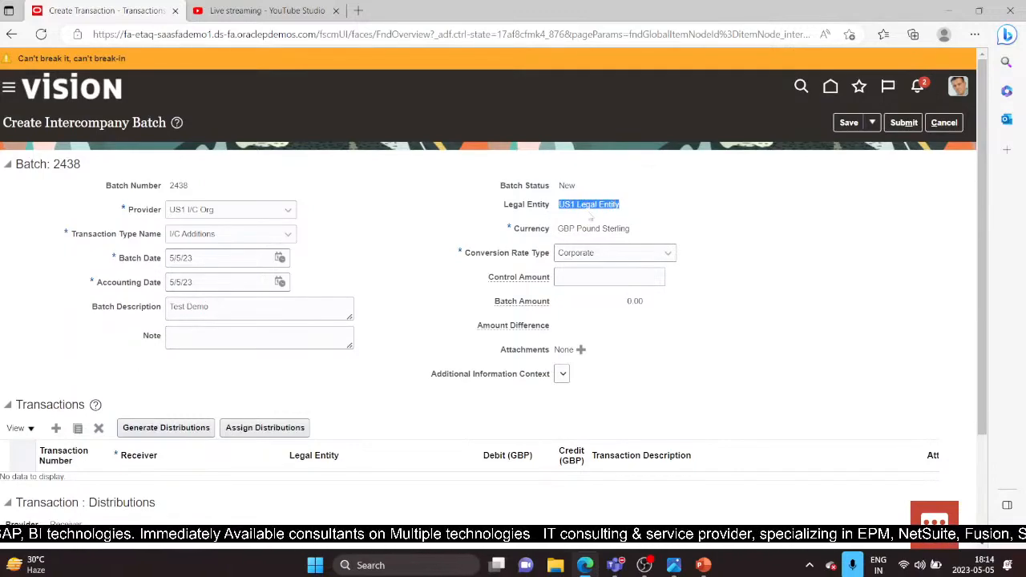
pyautogui.scroll(-1, 863, 309)
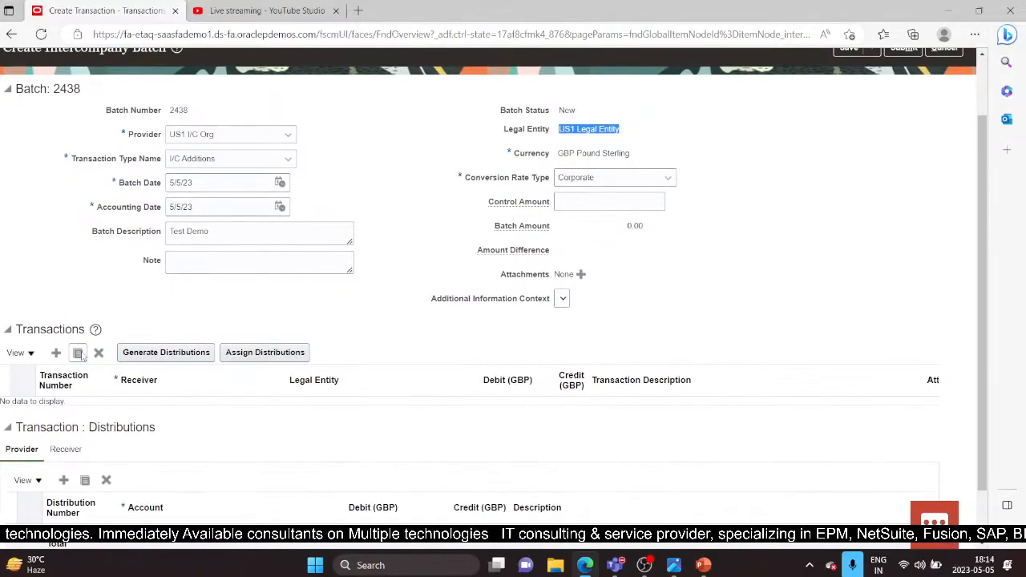
pyautogui.scroll(-1, 986, 287)
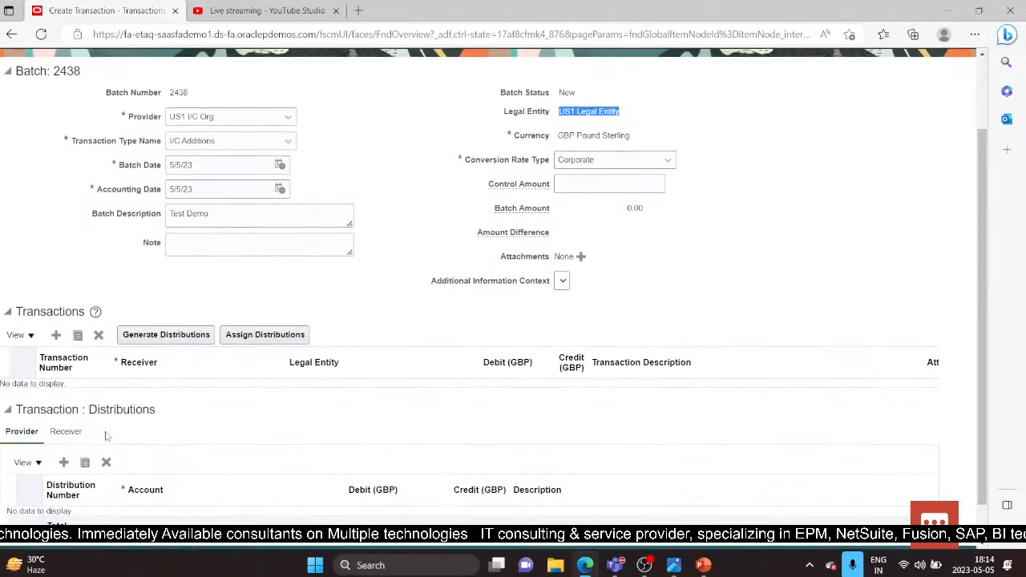
# Step: Add transaction line 1 for receiver US2 I/C Org with a 1,500 GBP debit
pyautogui.click(59, 337)
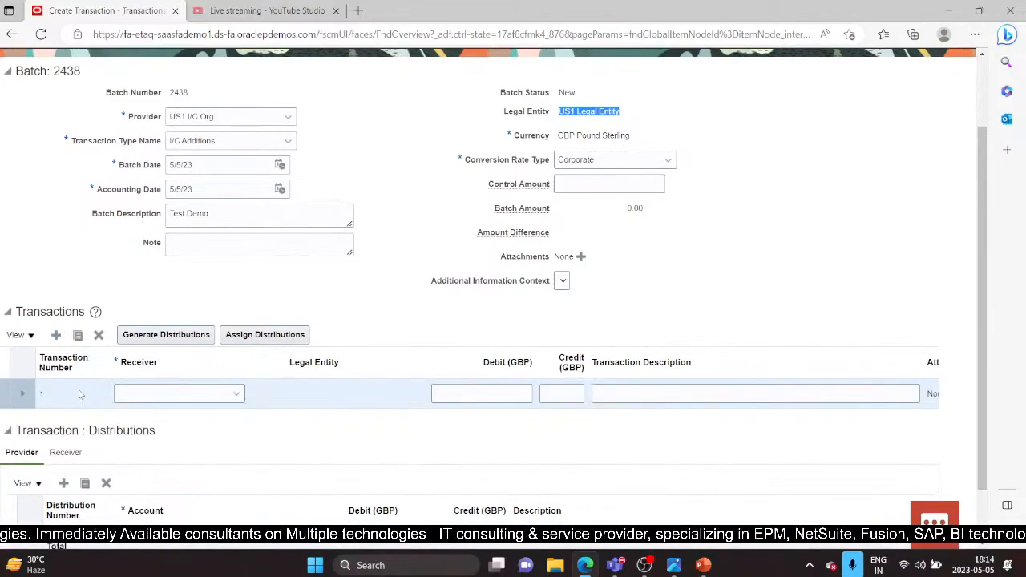
pyautogui.click(227, 394)
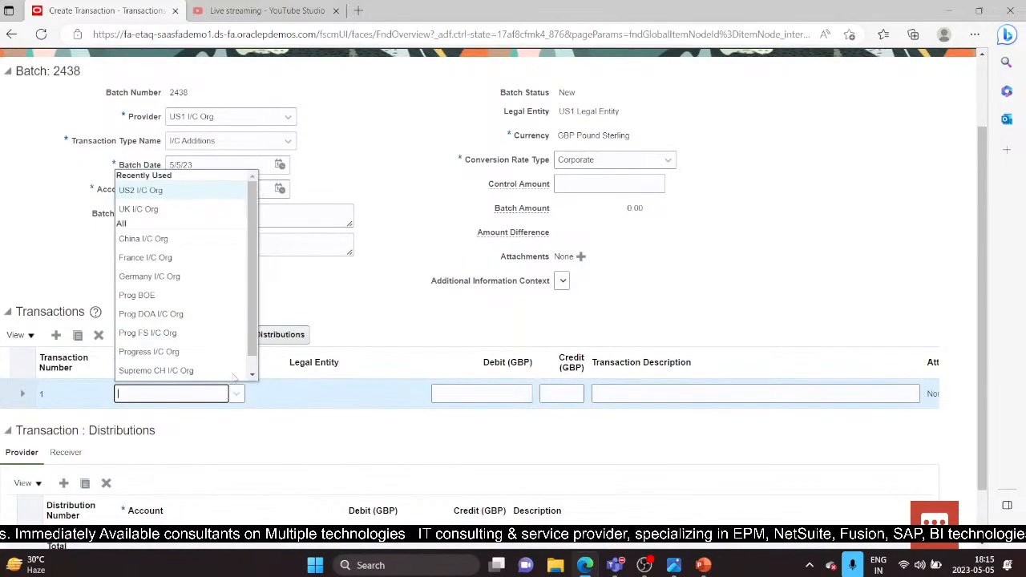
pyautogui.click(169, 189)
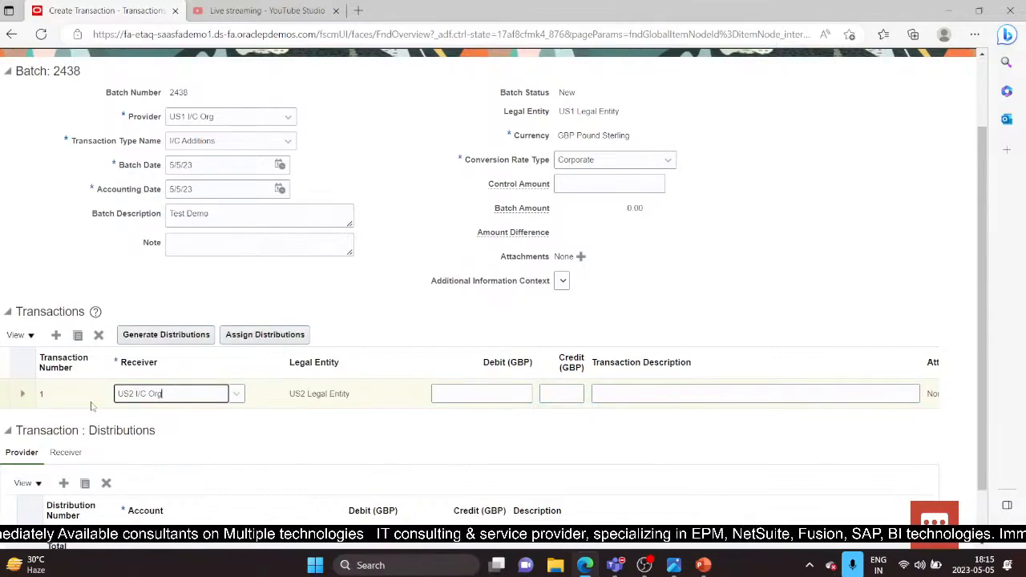
pyautogui.moveTo(290, 393); pyautogui.dragTo(351, 393)
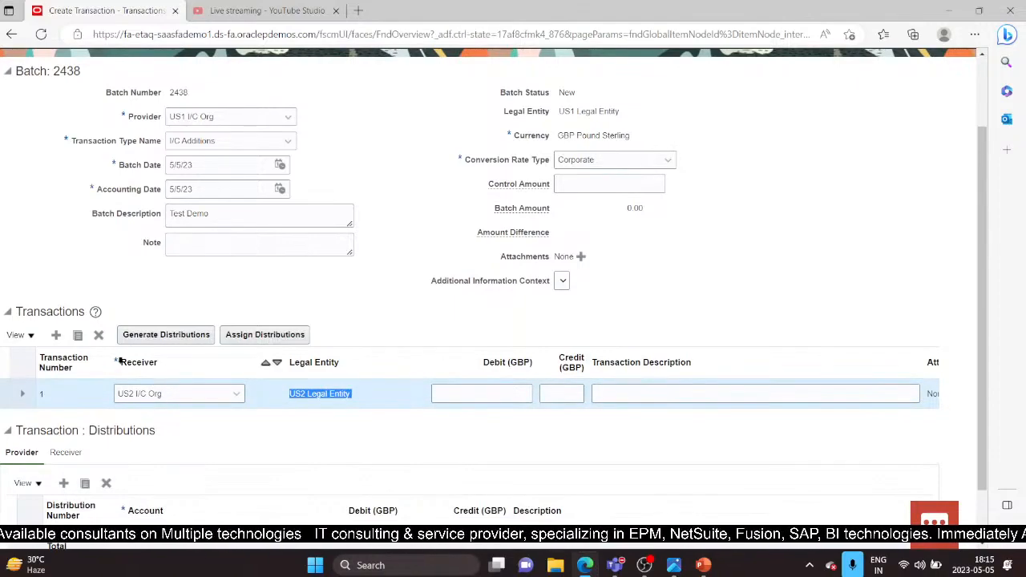
pyautogui.click(321, 414)
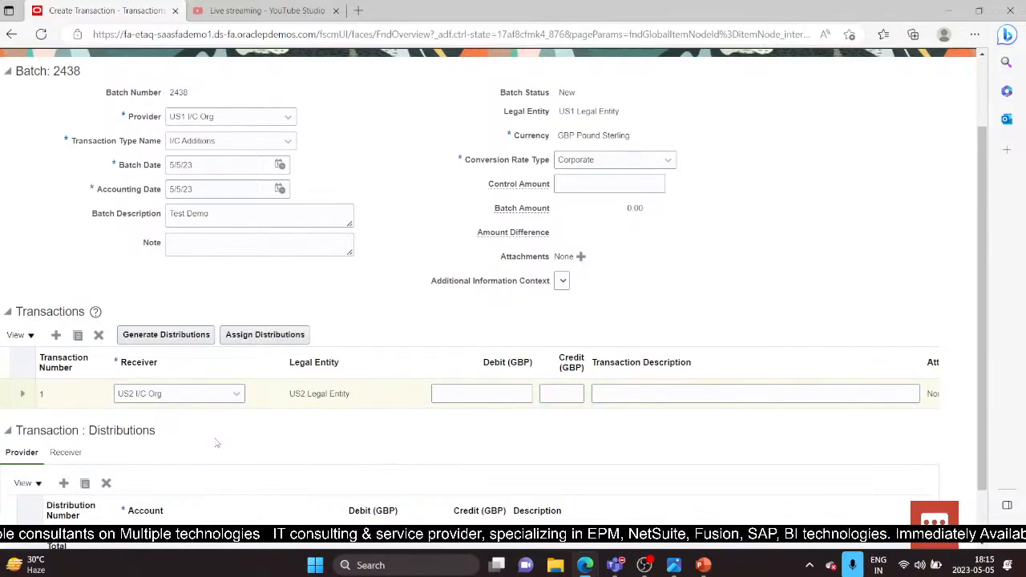
pyautogui.click(510, 398)
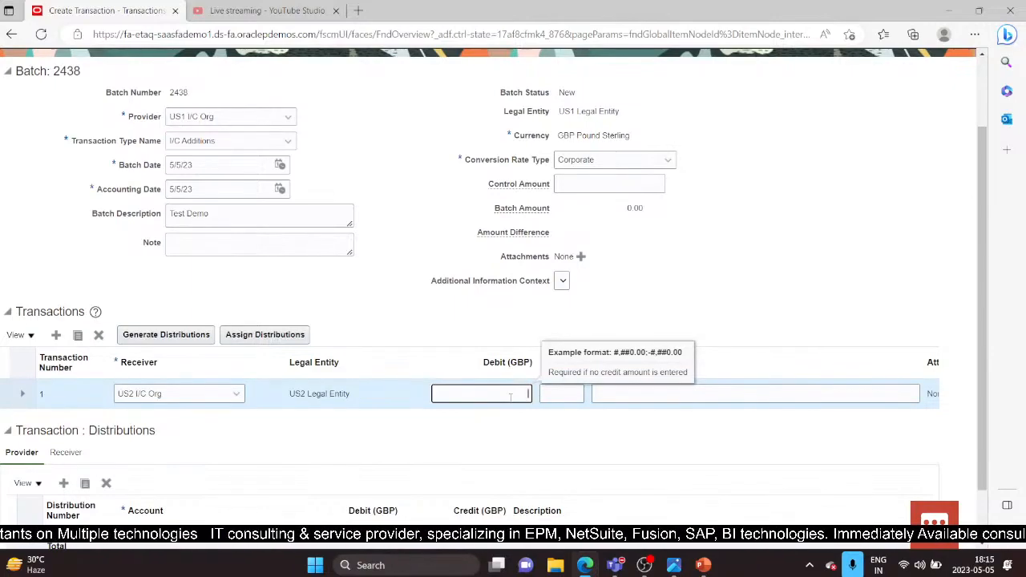
pyautogui.write('1')
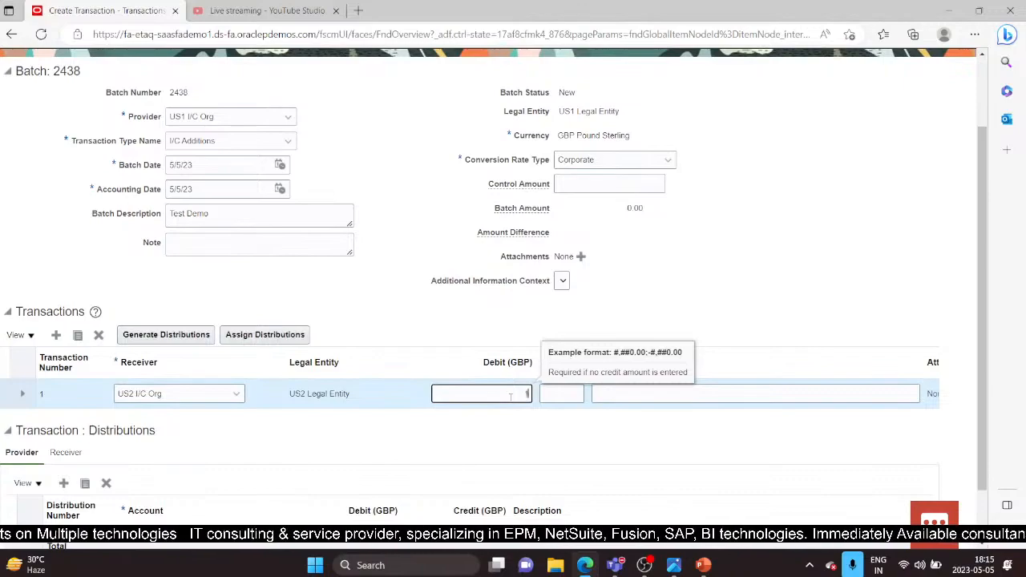
pyautogui.write('500')
pyautogui.click(504, 421)
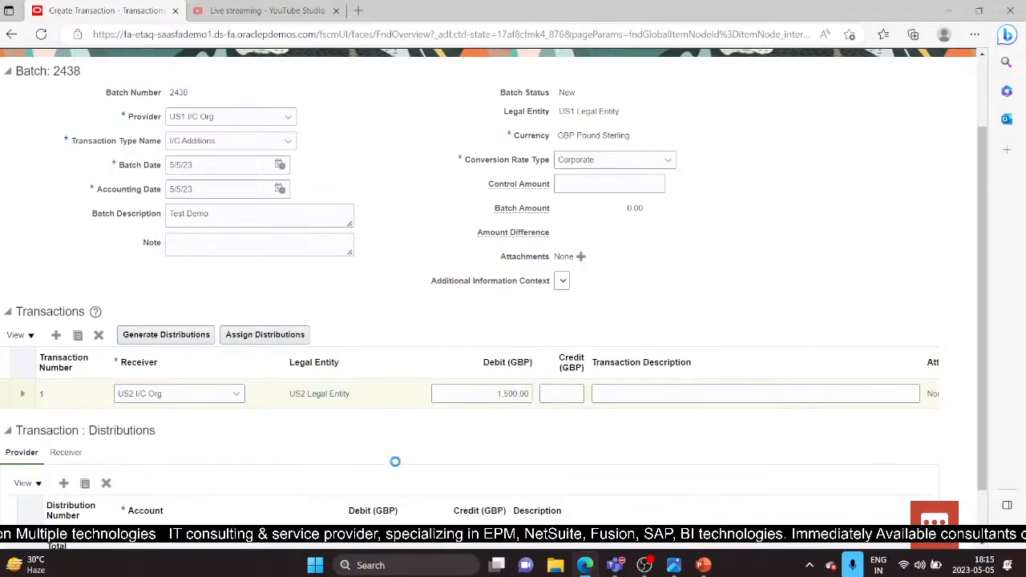
pyautogui.scroll(-2, 986, 313)
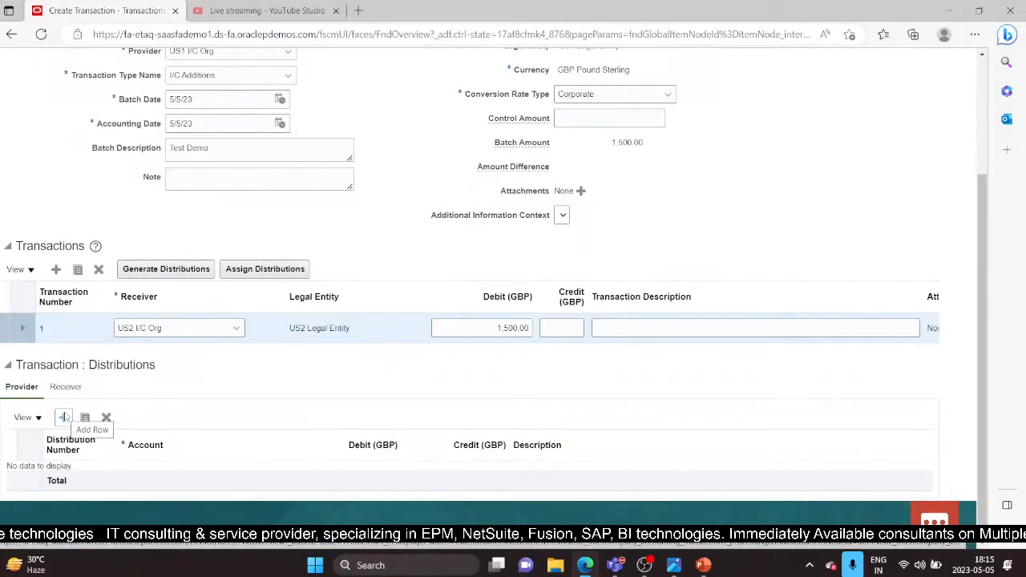
# Step: Add a provider distribution on the Miscellaneous account 101.10.60540.000.000.000, found via '%misc' search
pyautogui.click(63, 417)
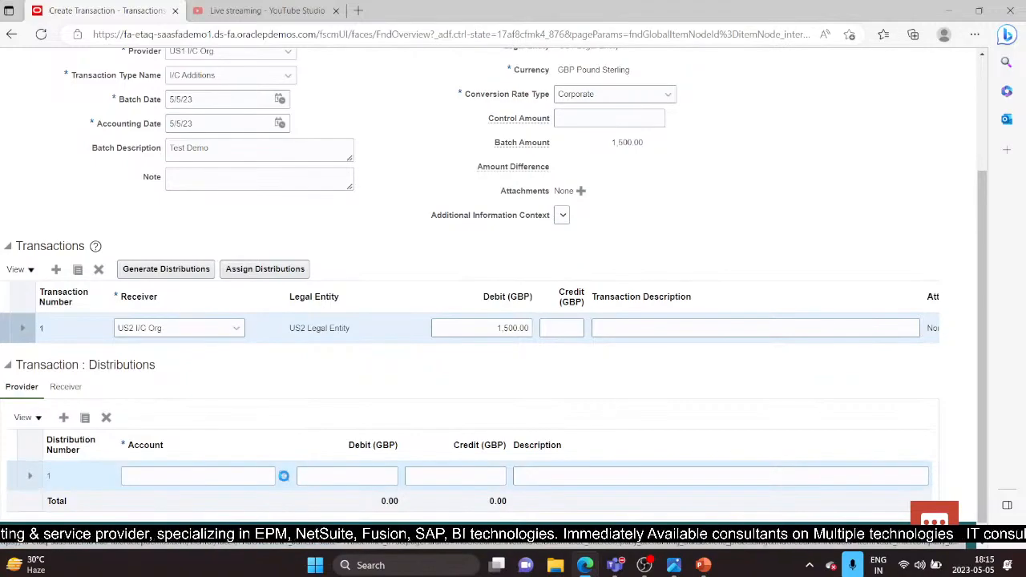
pyautogui.click(284, 476)
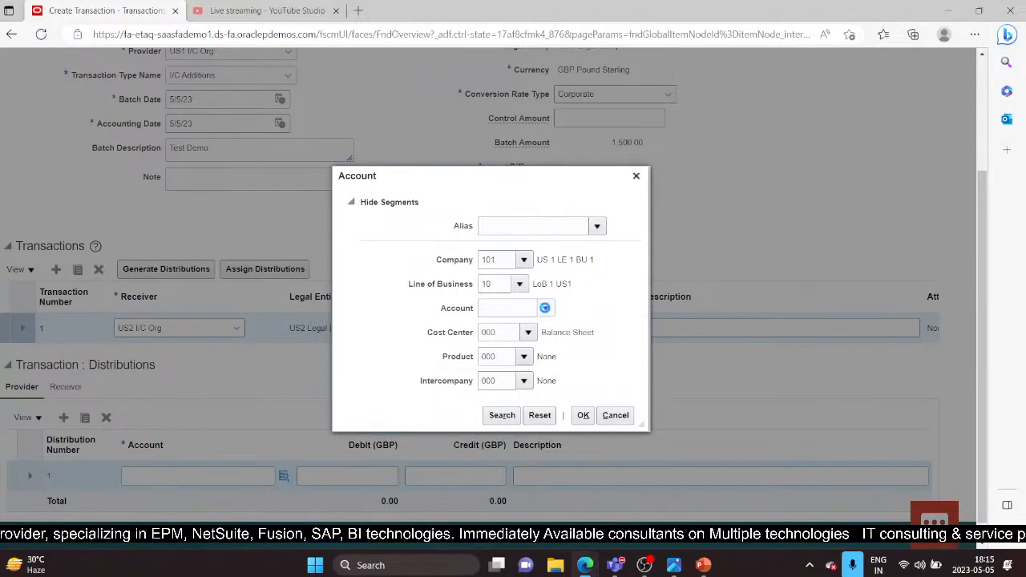
pyautogui.click(545, 307)
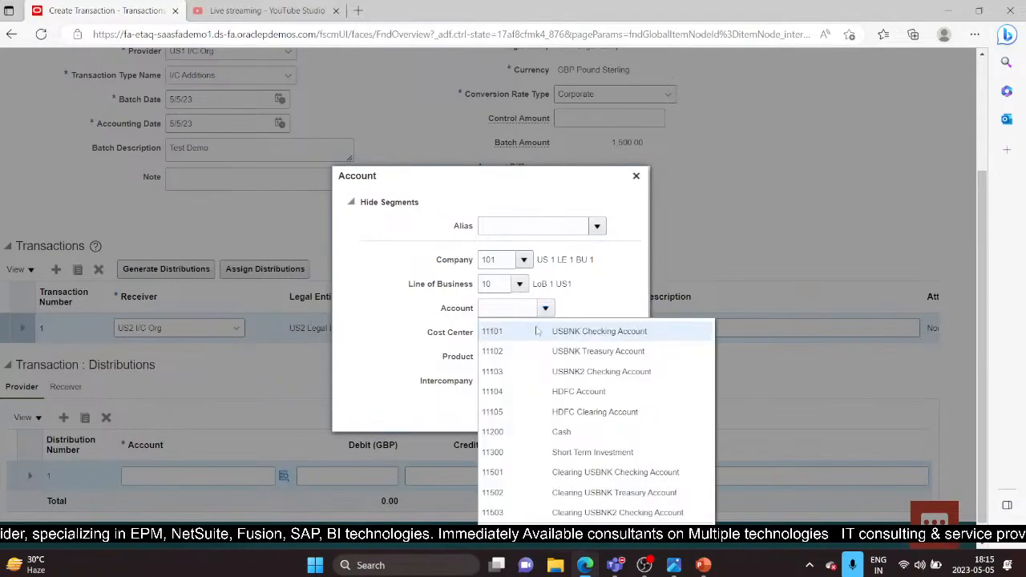
pyautogui.click(545, 331)
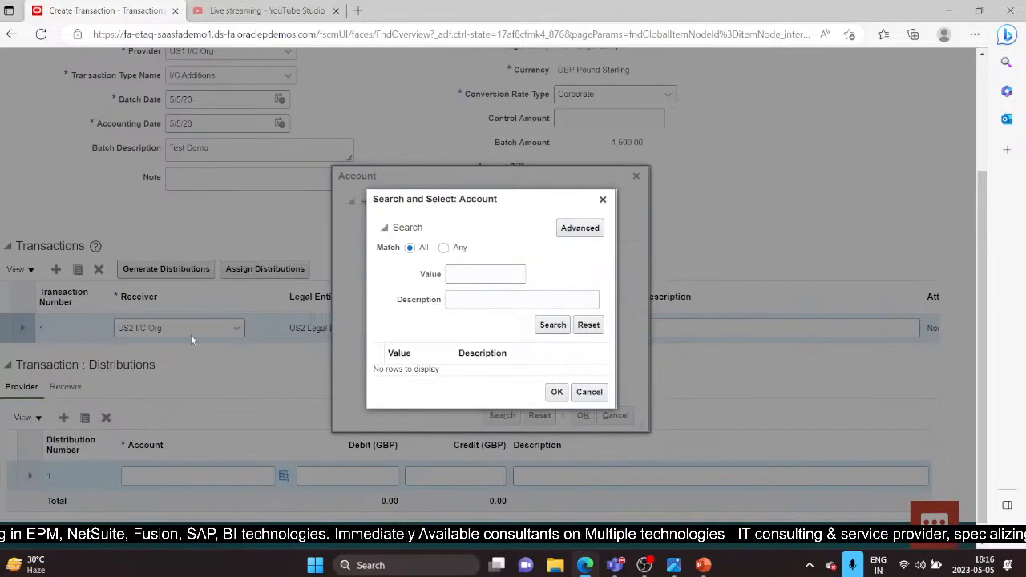
pyautogui.click(487, 298)
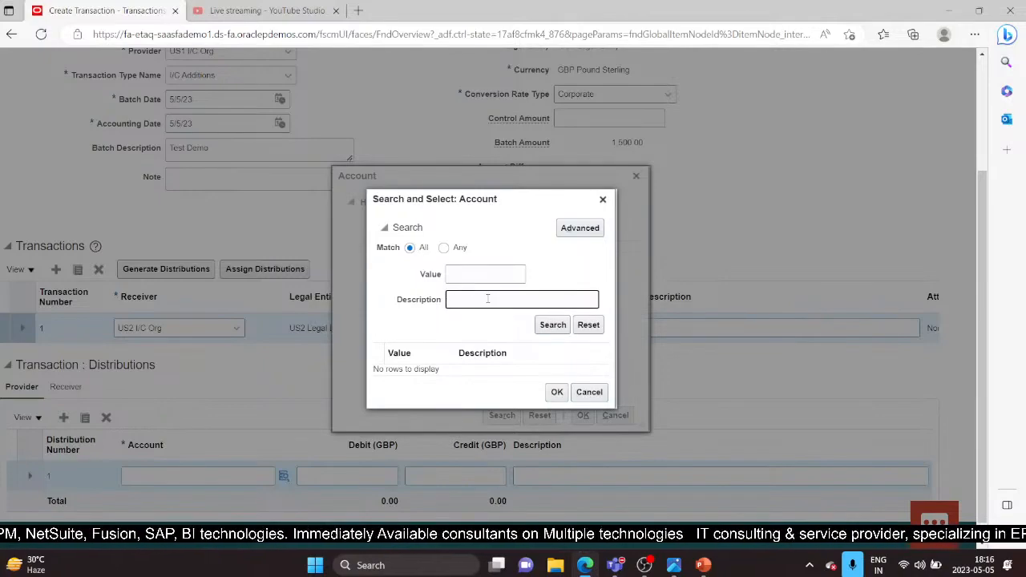
pyautogui.write('%misc')
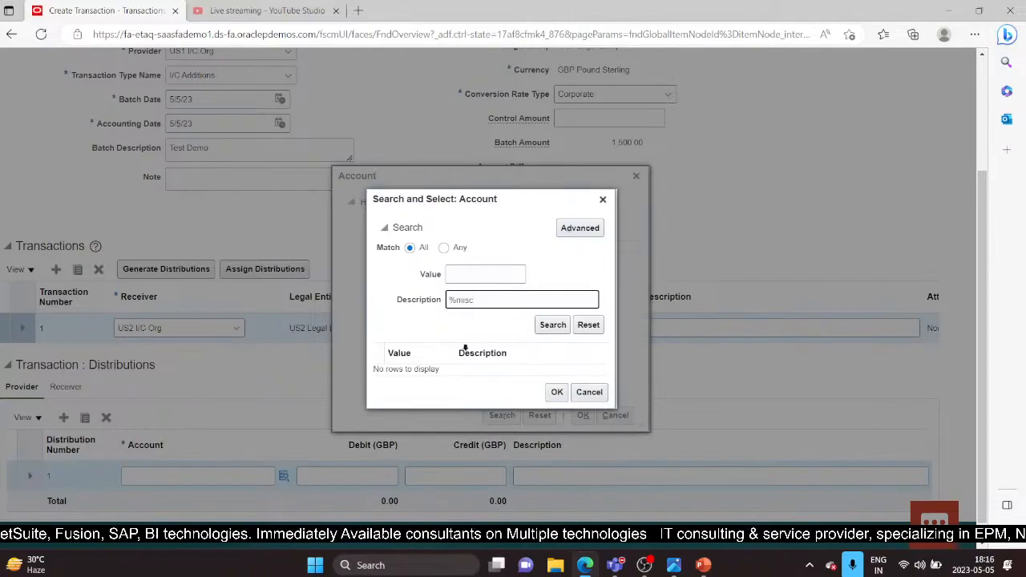
pyautogui.press('Return')
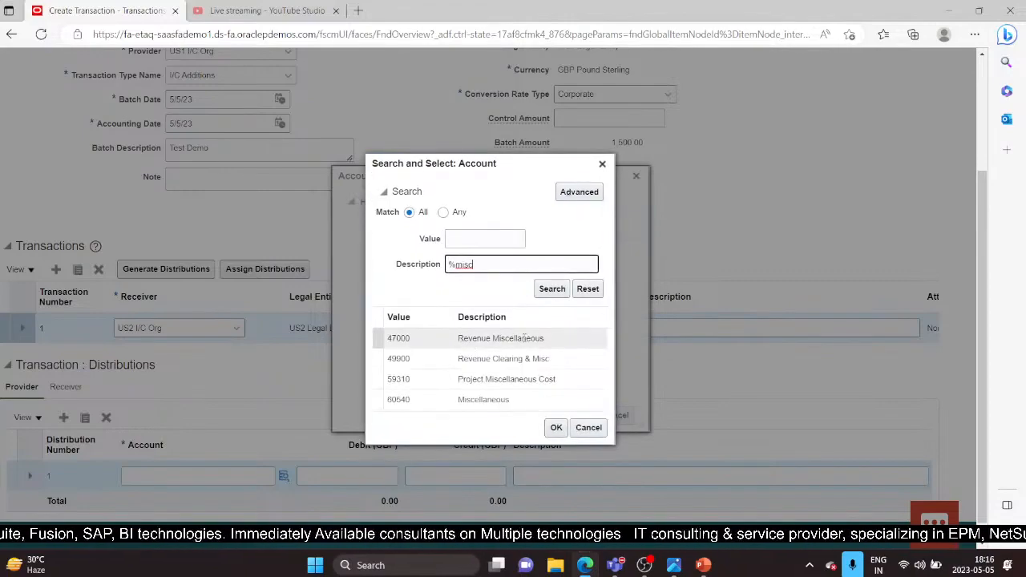
pyautogui.click(434, 403)
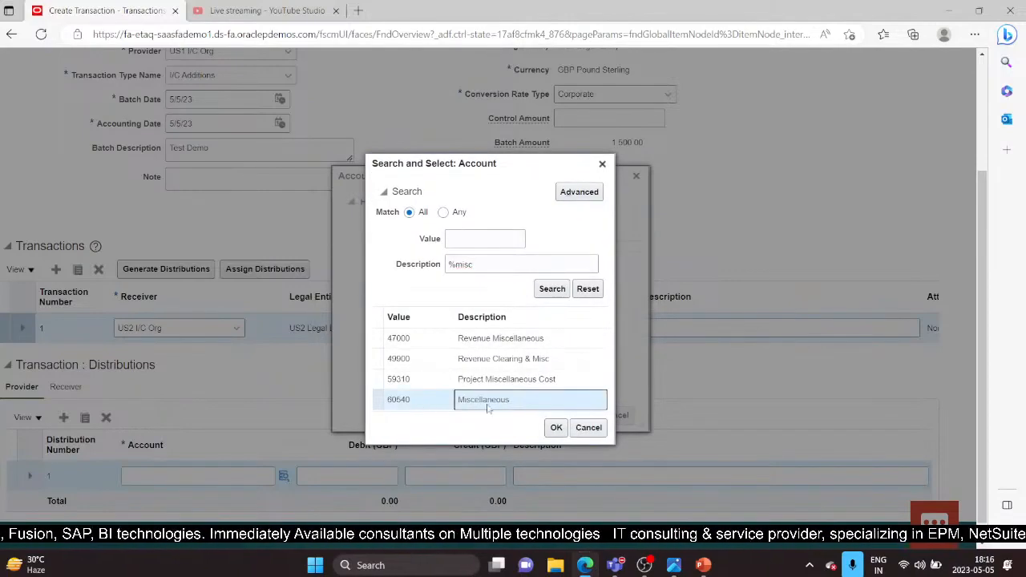
pyautogui.click(554, 429)
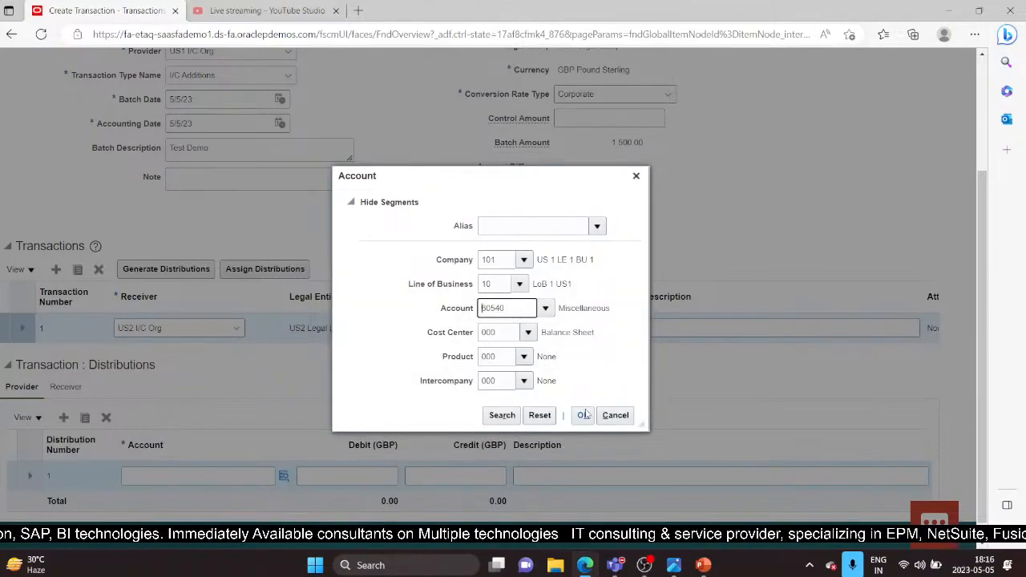
pyautogui.click(584, 415)
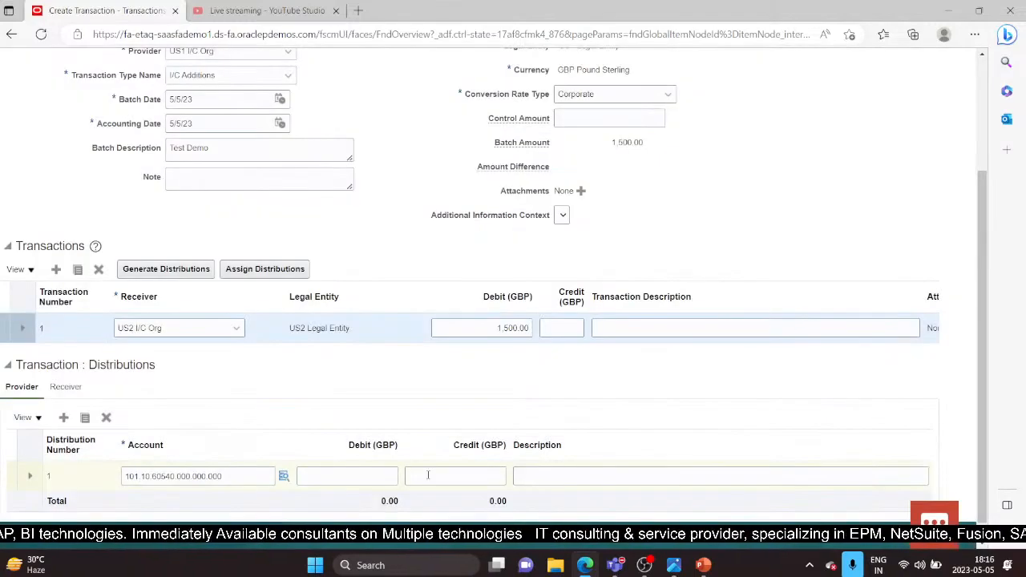
# Step: Credit 1,500 GBP on the provider distribution line
pyautogui.click(428, 476)
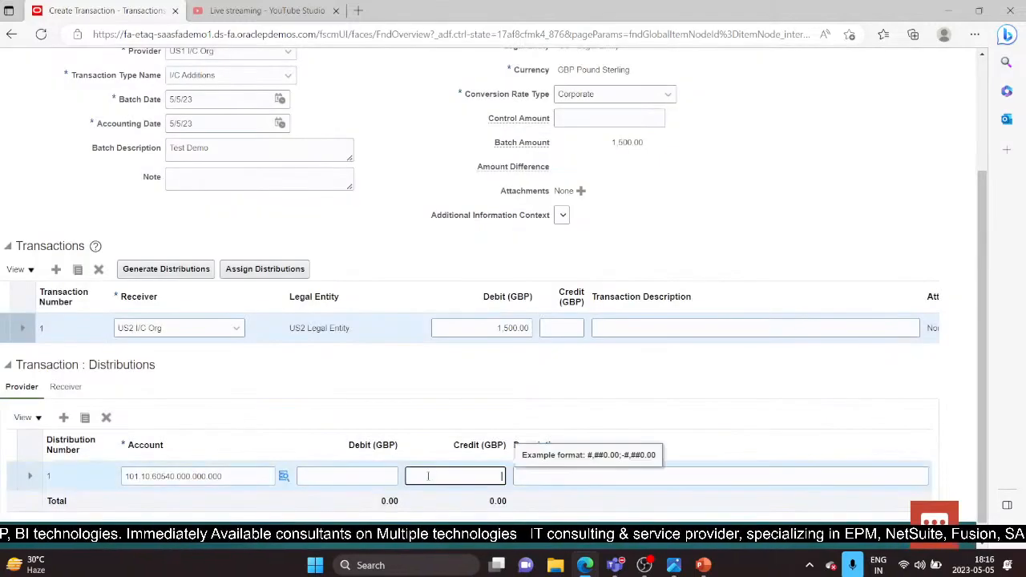
pyautogui.write('1500')
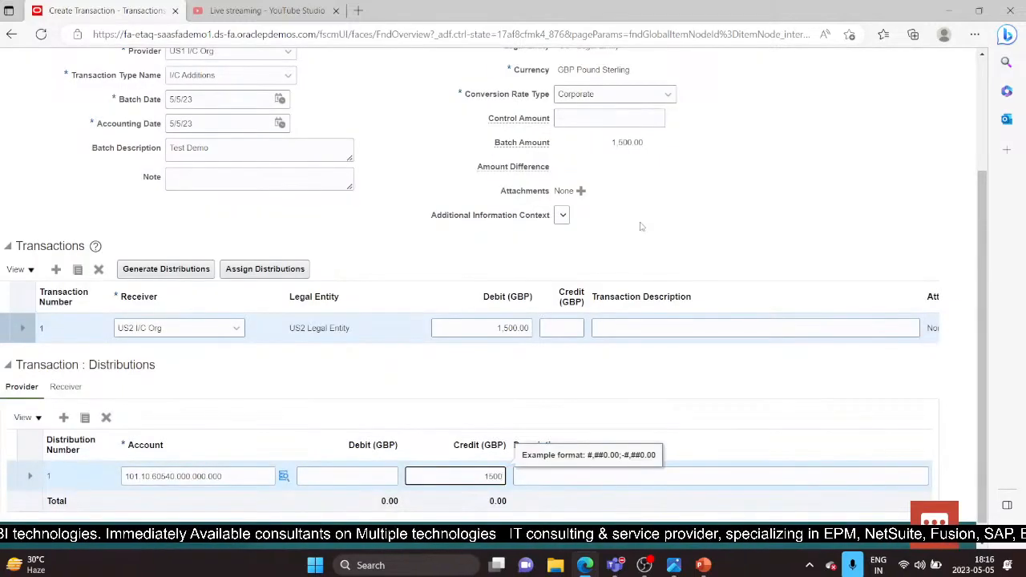
pyautogui.click(70, 387)
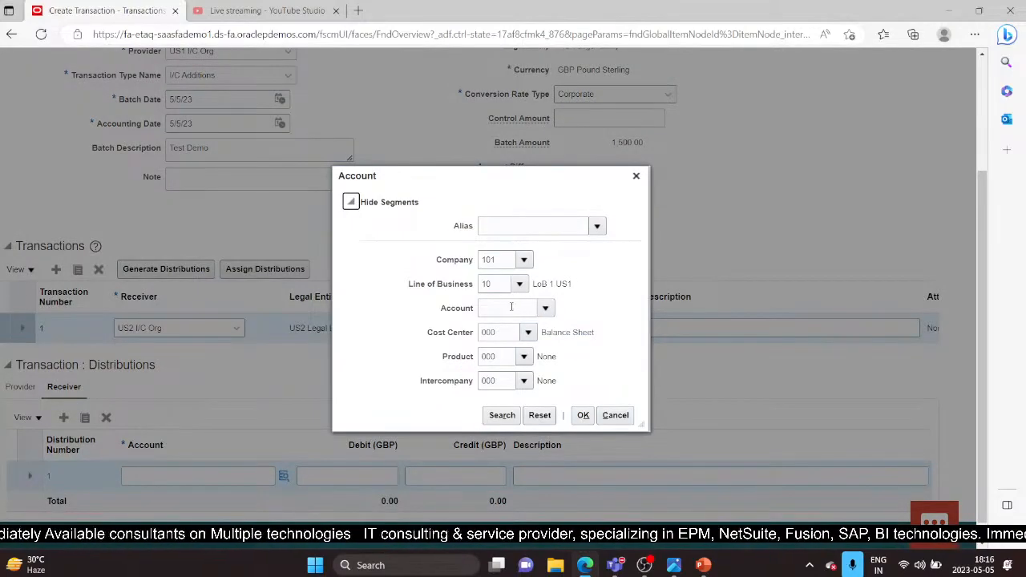
# Step: Search accounts by description 'Recruiting' and apply Recruiting expenses to the receiver account, which is rejected as invalid
pyautogui.click(493, 307)
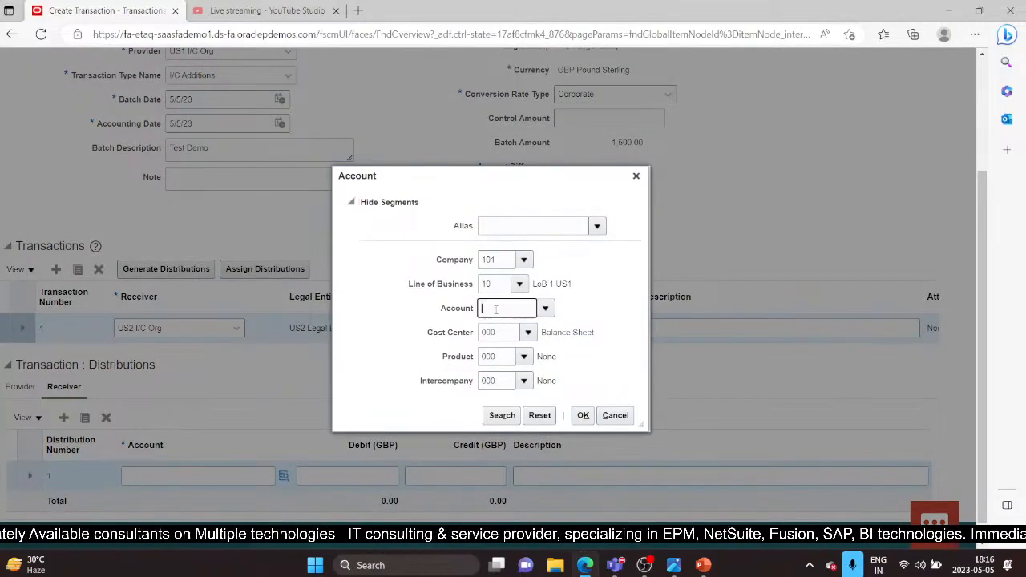
pyautogui.click(545, 310)
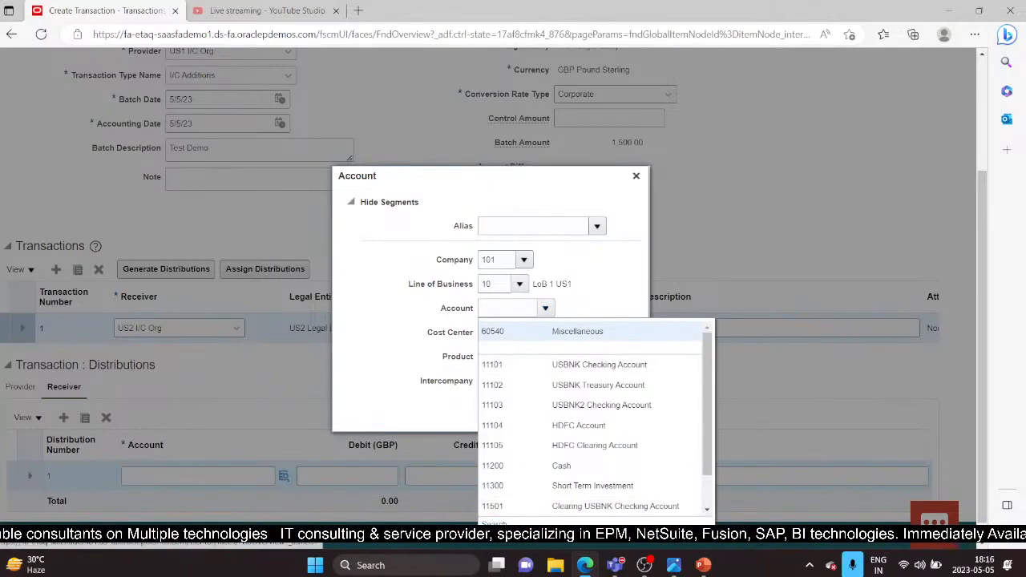
pyautogui.click(502, 524)
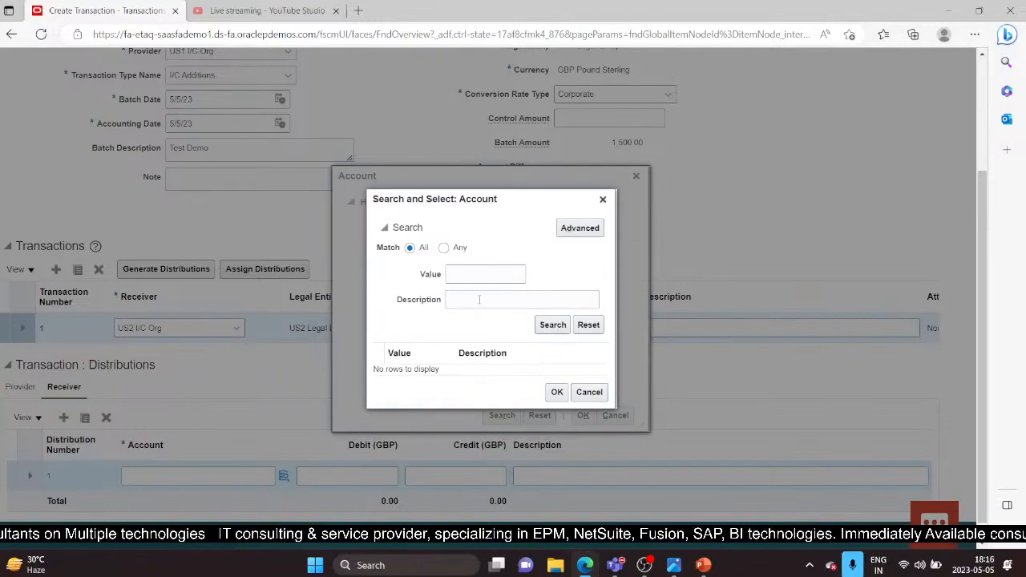
pyautogui.click(479, 299)
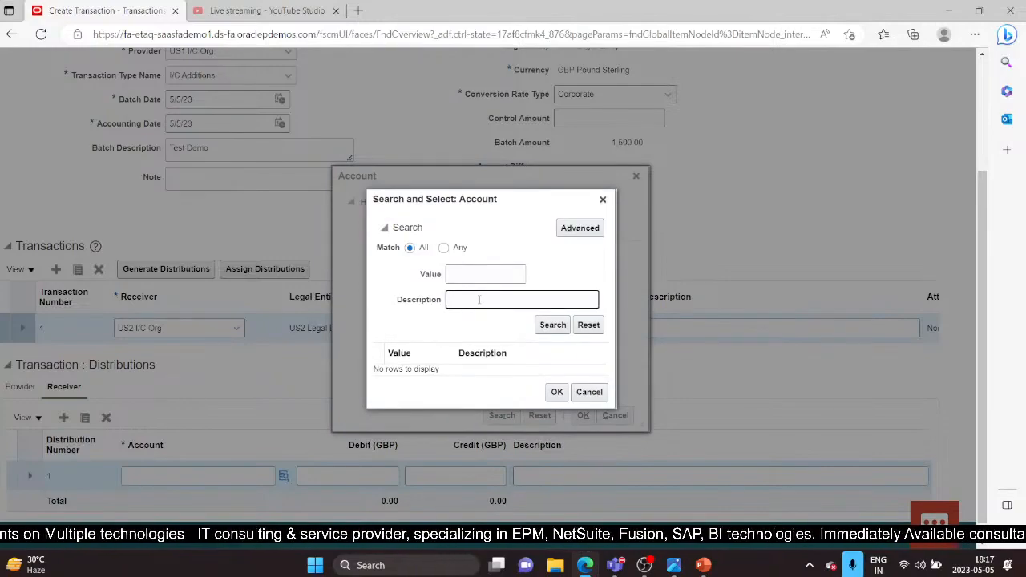
pyautogui.write('Rec')
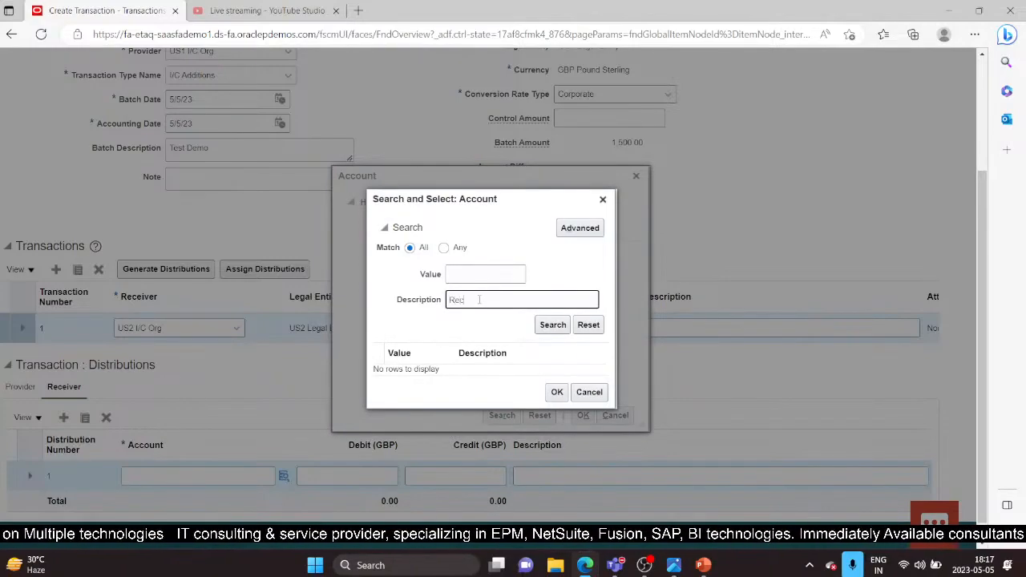
pyautogui.write('ruiting')
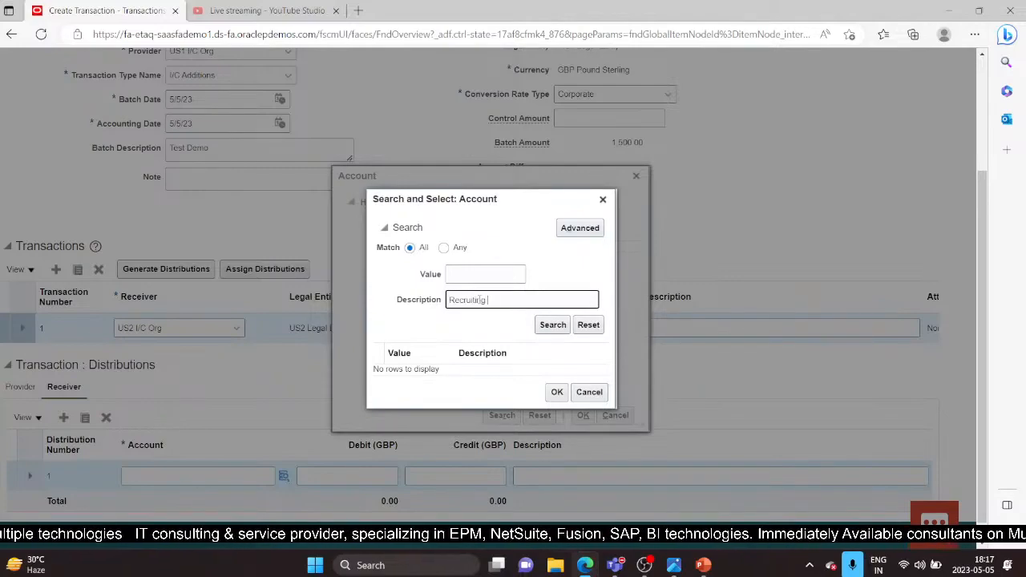
pyautogui.press('Return')
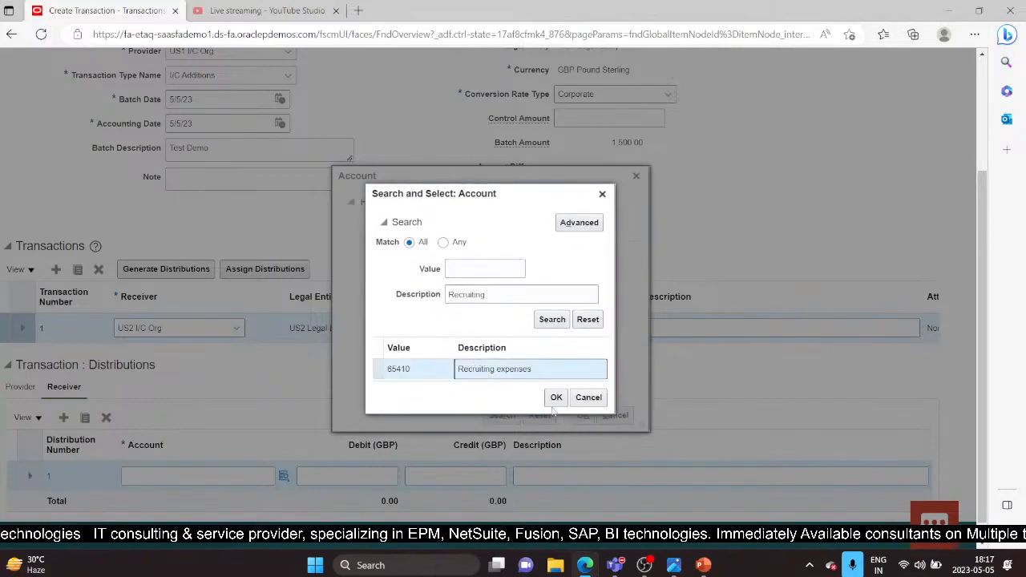
pyautogui.click(556, 397)
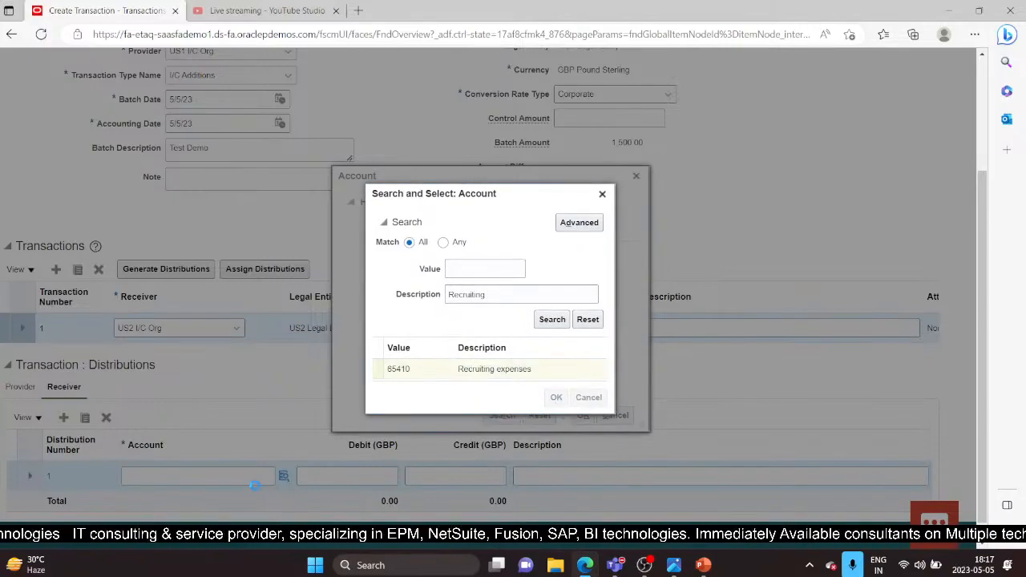
pyautogui.click(583, 414)
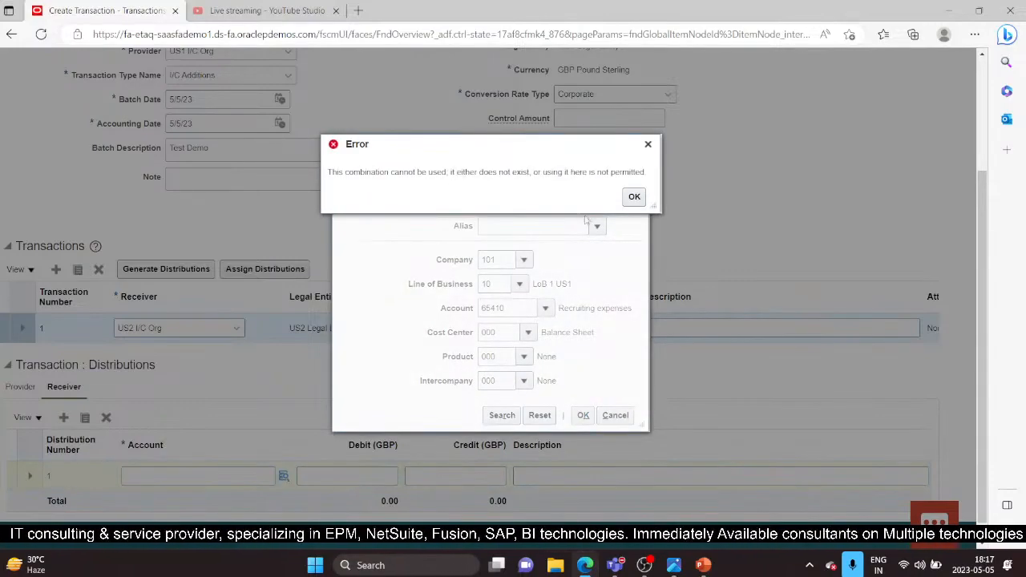
# Step: Dismiss the error and change the company segment to 102, giving account 102.10.65410.000.000.000
pyautogui.click(634, 197)
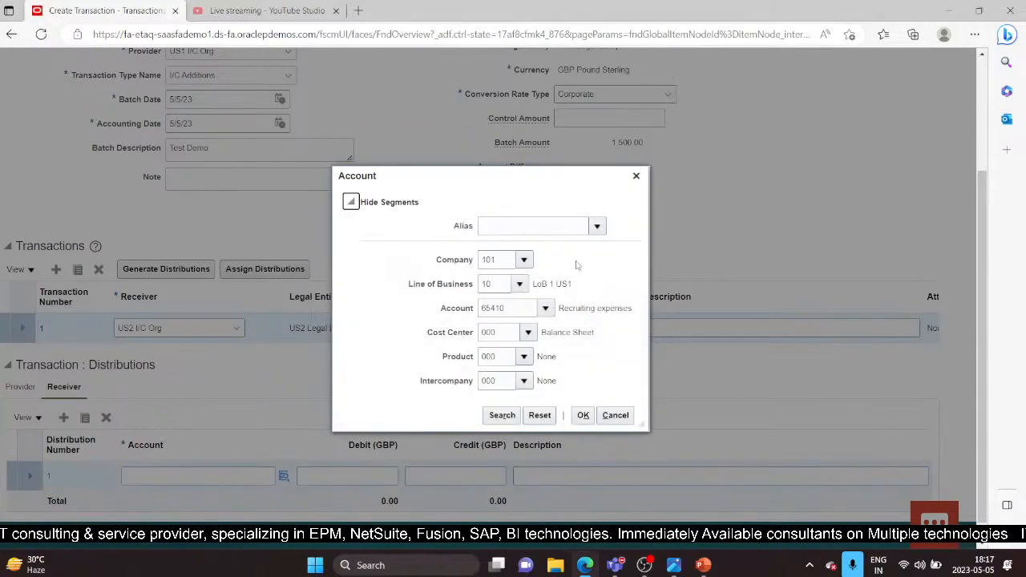
pyautogui.click(505, 259)
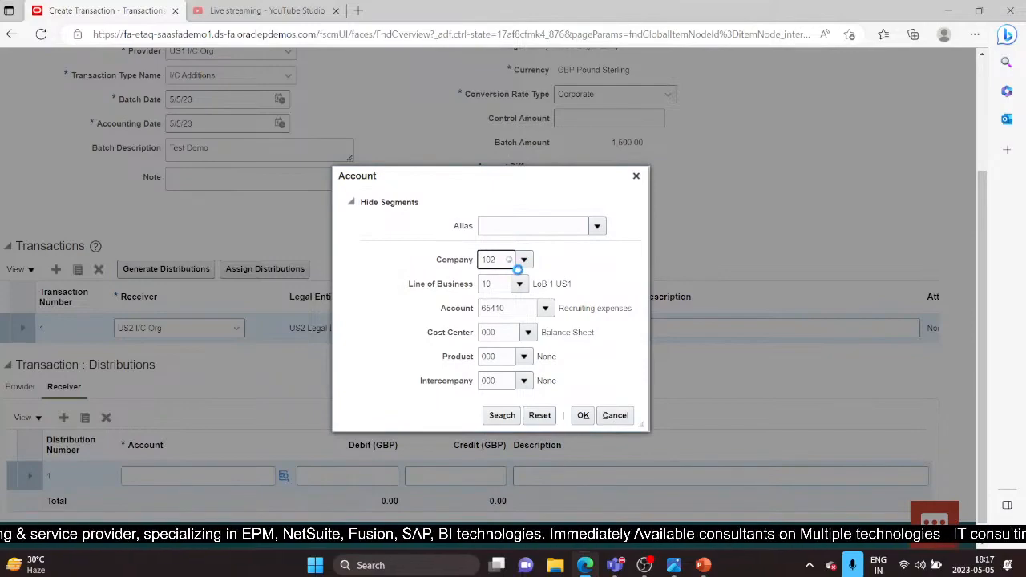
pyautogui.click(508, 281)
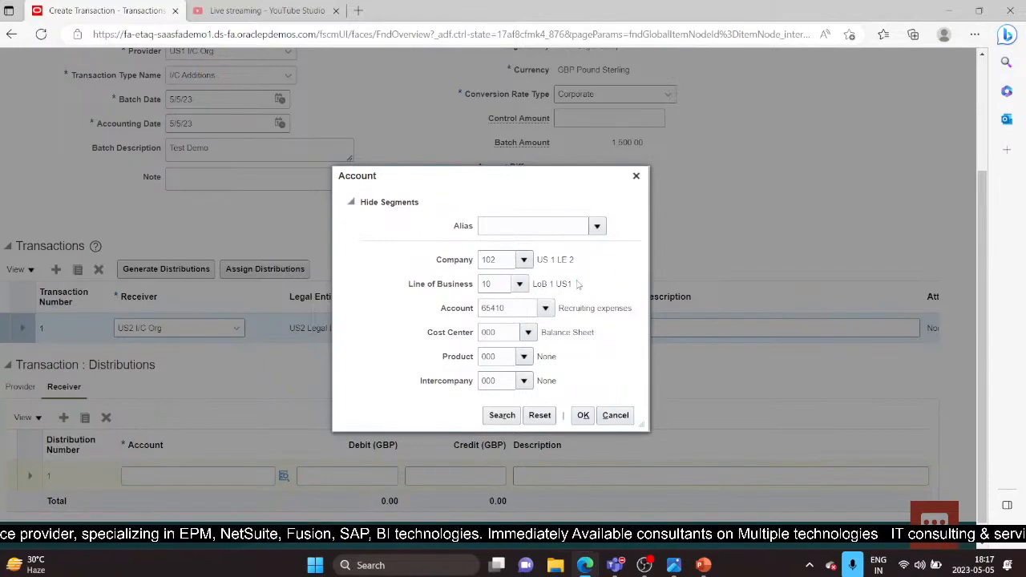
pyautogui.click(524, 261)
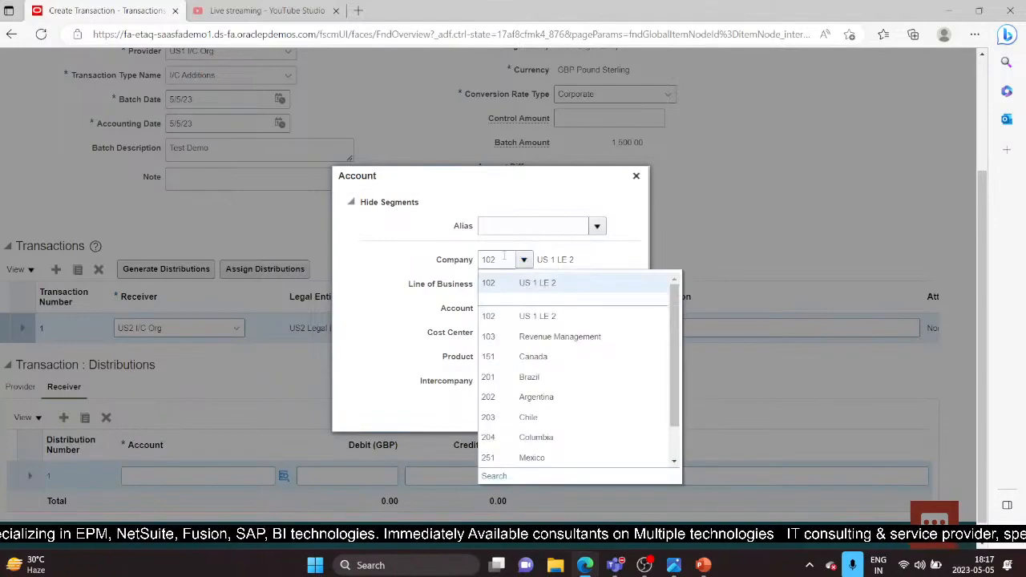
pyautogui.click(529, 284)
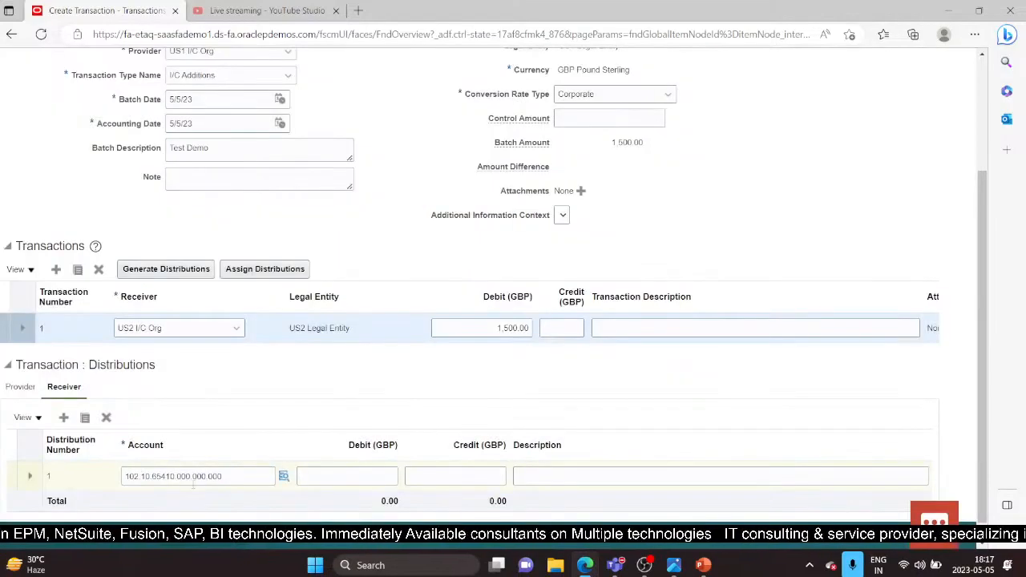
# Step: Enter a 1,500.00 GBP debit on the receiver distribution line
pyautogui.click(371, 474)
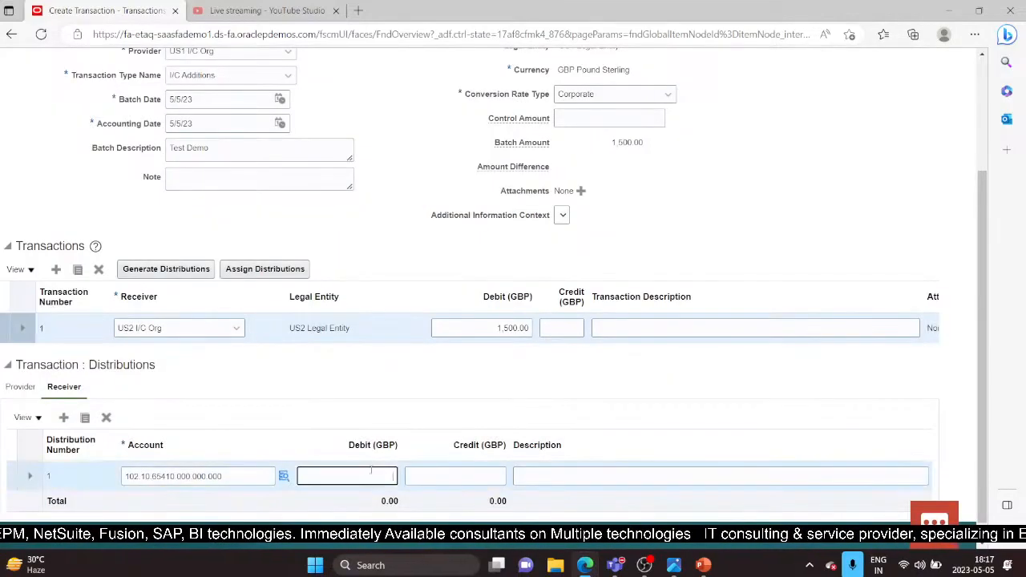
pyautogui.write('1500')
pyautogui.click(327, 427)
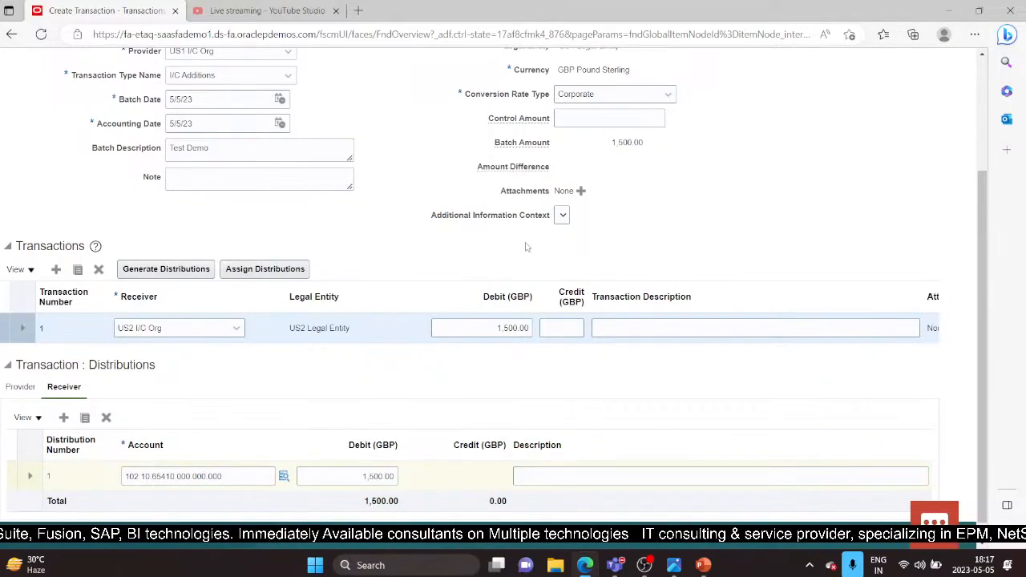
pyautogui.scroll(3, 525, 246)
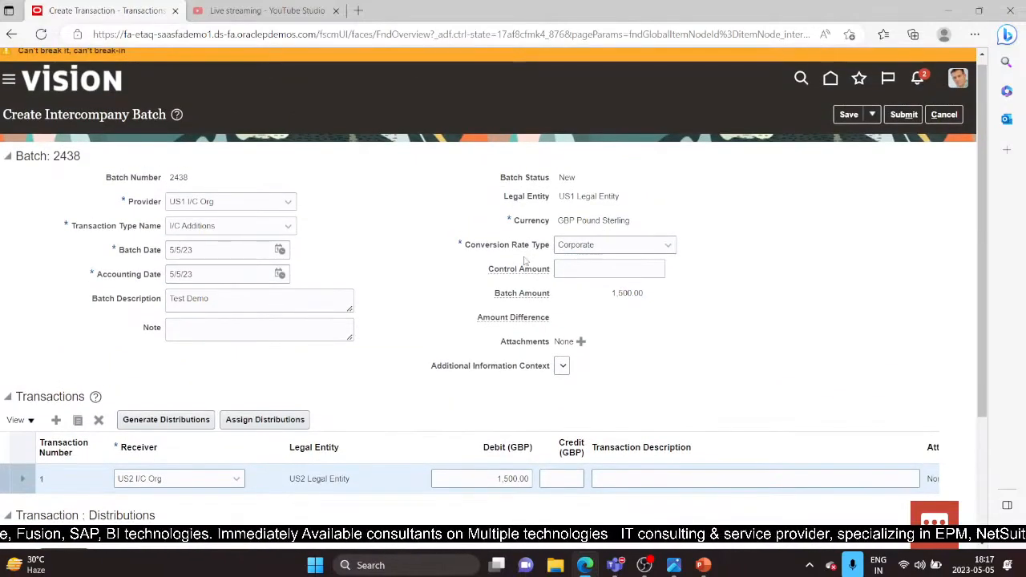
# Step: Save batch 2438, check its New status, and submit it
pyautogui.click(860, 116)
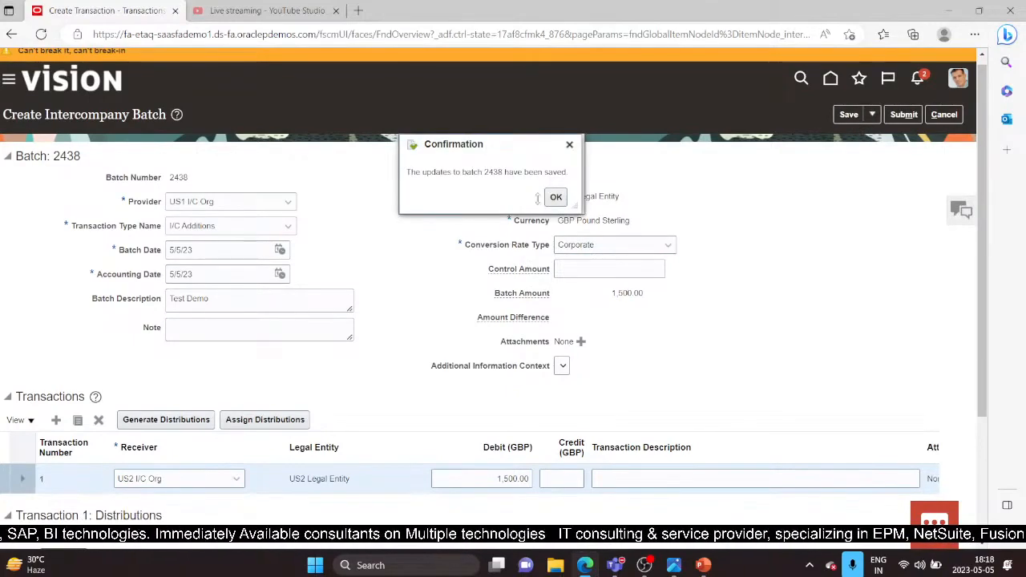
pyautogui.moveTo(484, 171); pyautogui.dragTo(503, 171)
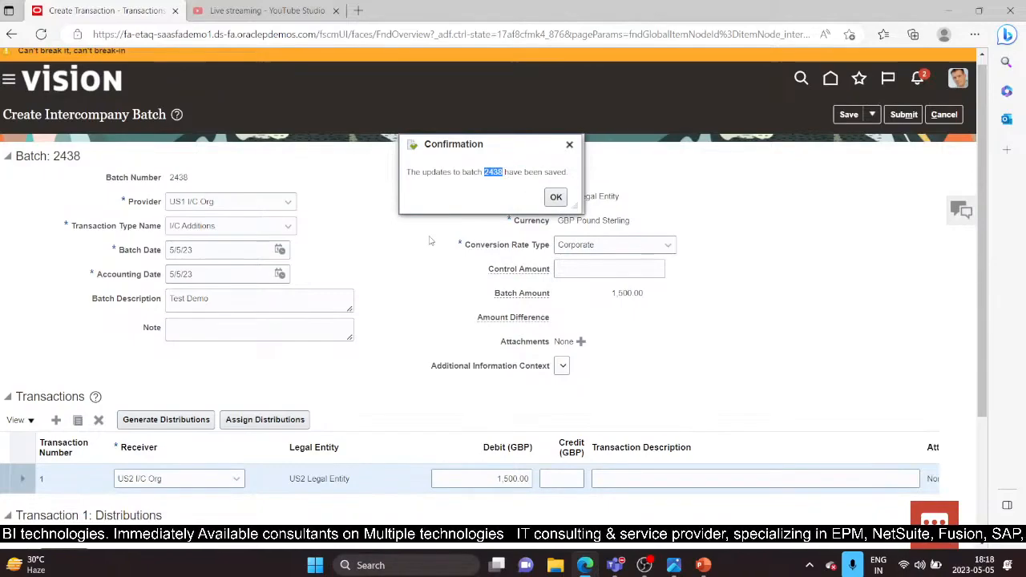
pyautogui.click(559, 197)
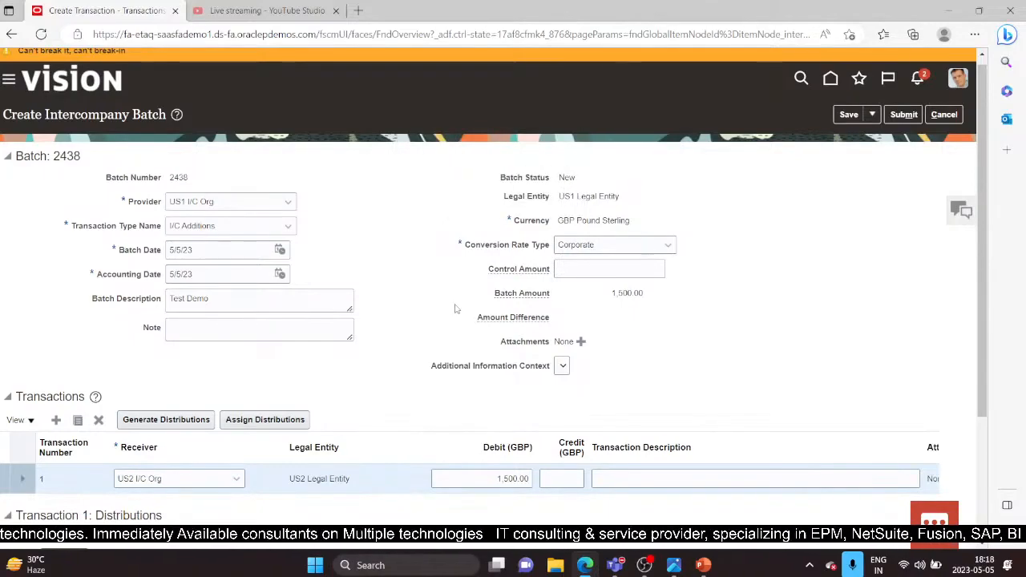
pyautogui.scroll(-3, 425, 230)
pyautogui.scroll(3, 425, 230)
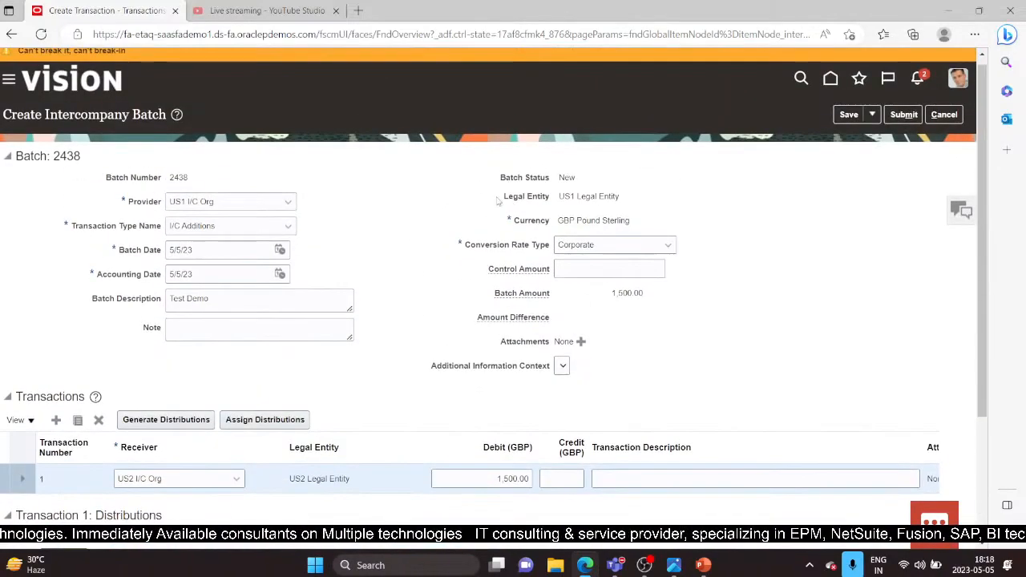
pyautogui.moveTo(558, 178); pyautogui.dragTo(575, 177)
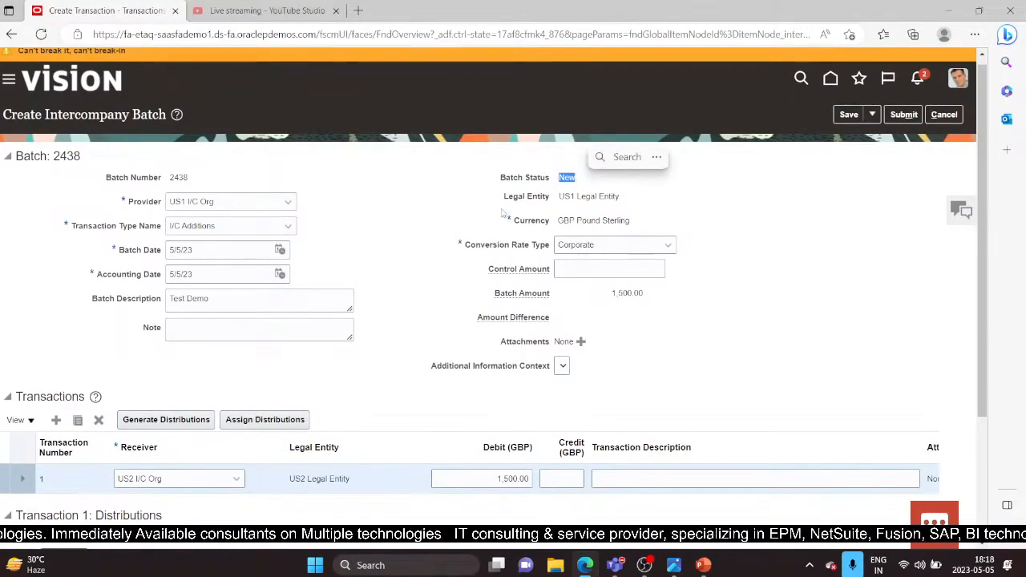
pyautogui.click(801, 280)
pyautogui.click(904, 115)
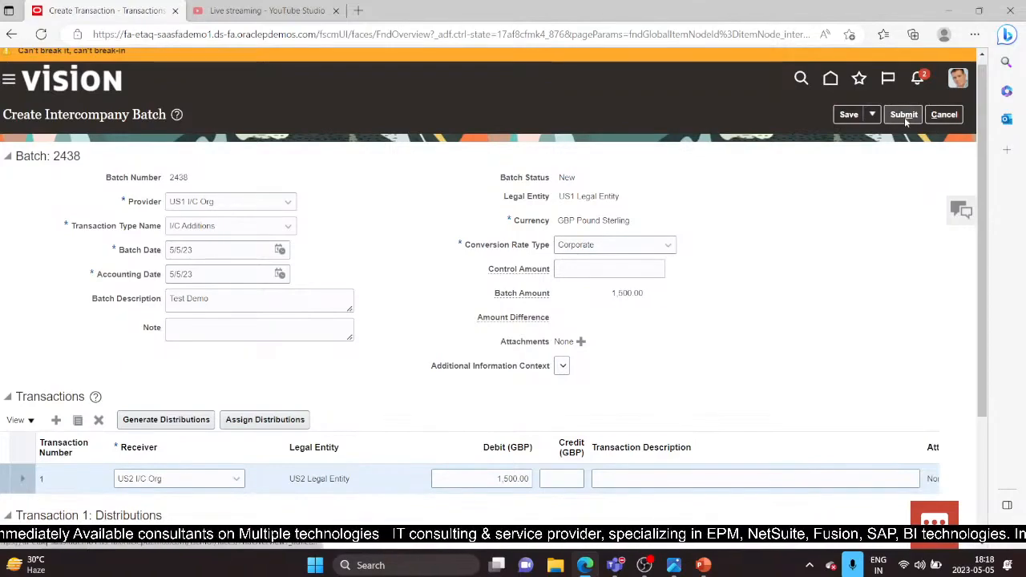
# Step: Confirm submission of batch 2438, then go to Manage Intercompany Outbound Transactions from the Tasks panel
pyautogui.click(903, 116)
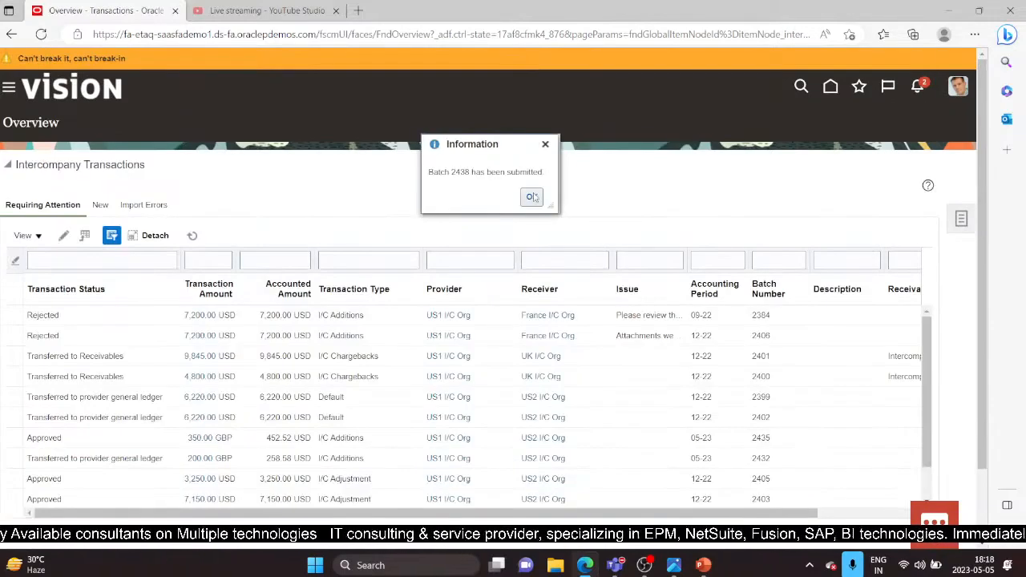
pyautogui.click(531, 197)
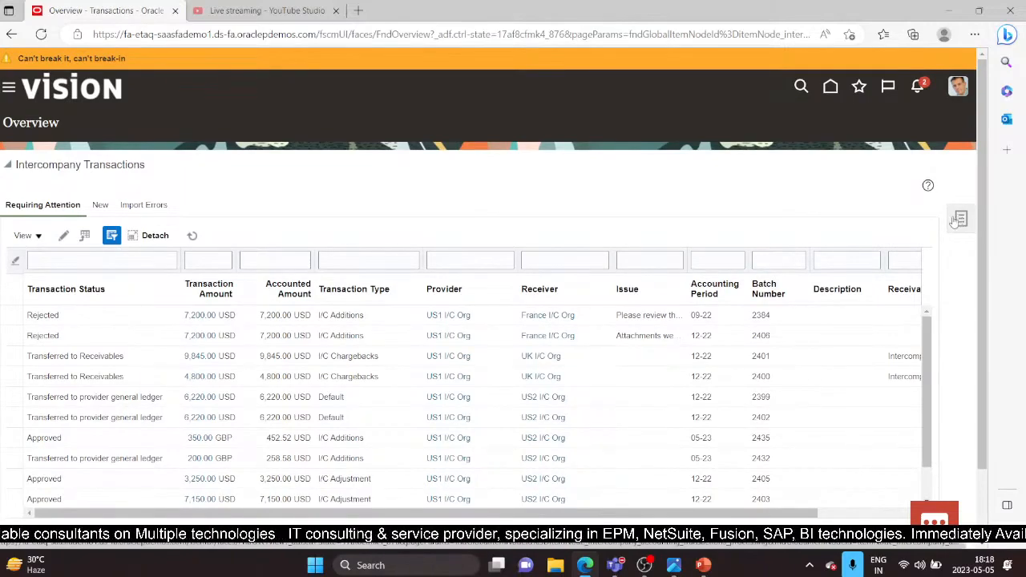
pyautogui.click(954, 222)
pyautogui.click(899, 123)
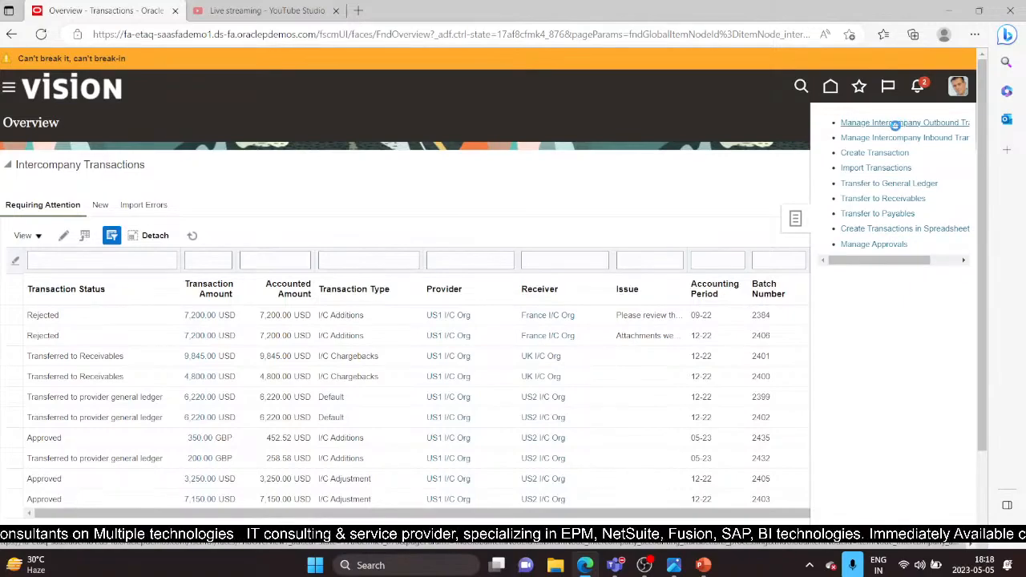
# Step: Open batch 2438, verify Submitted status and Received transaction for 1,500.00 GBP, then return to the list
pyautogui.click(242, 203)
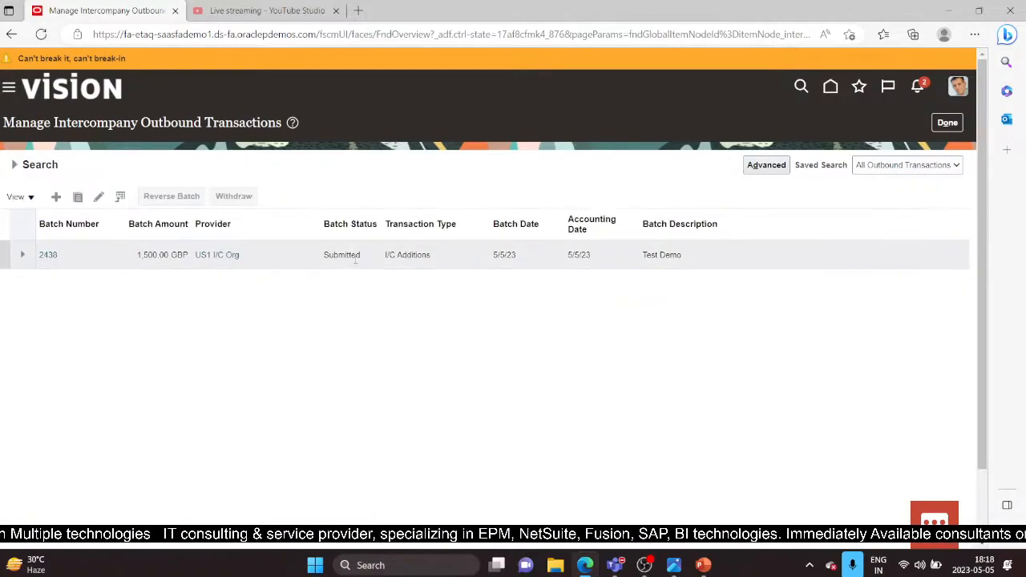
pyautogui.click(46, 256)
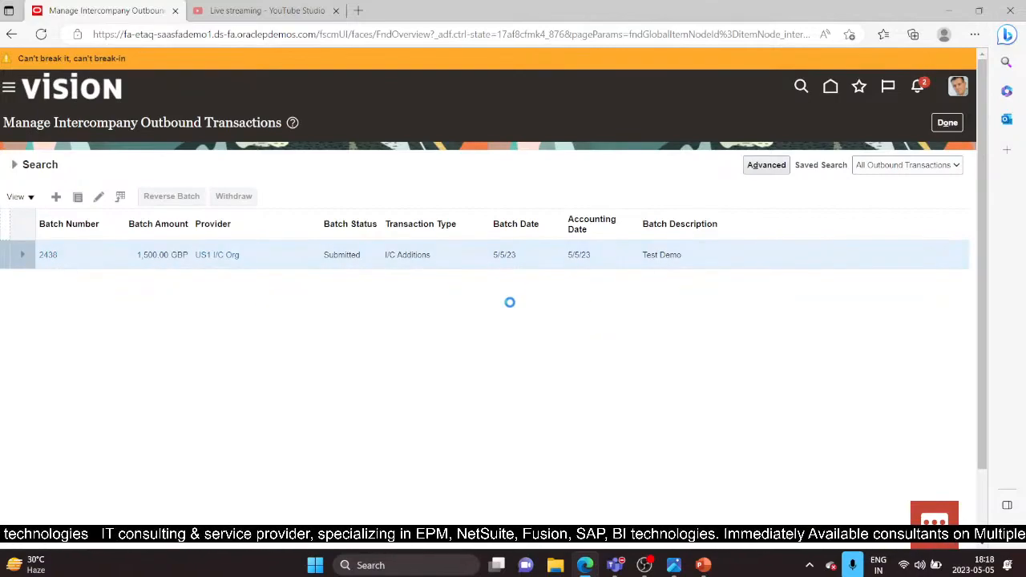
pyautogui.scroll(-1, 414, 323)
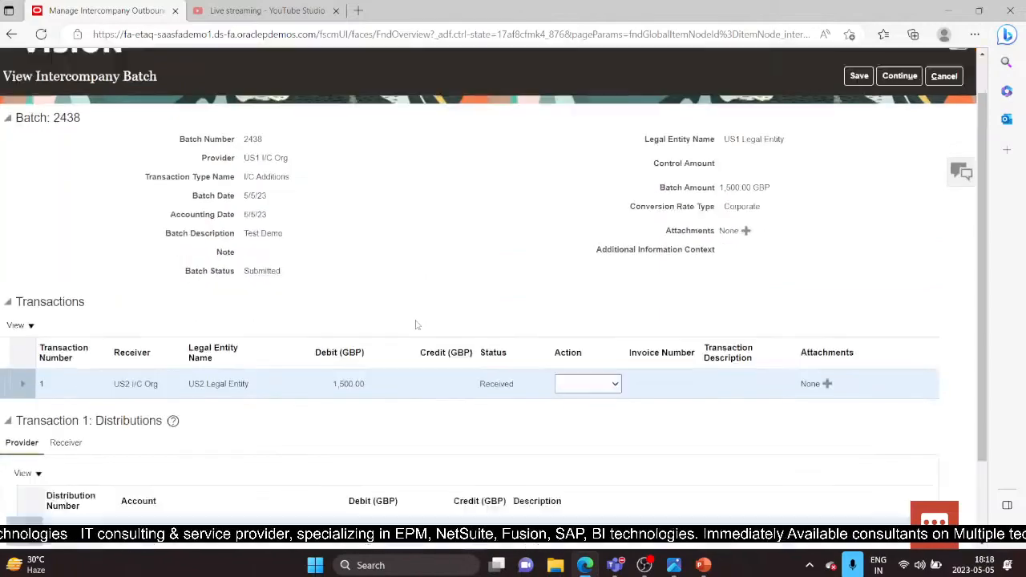
pyautogui.moveTo(477, 357); pyautogui.dragTo(517, 357)
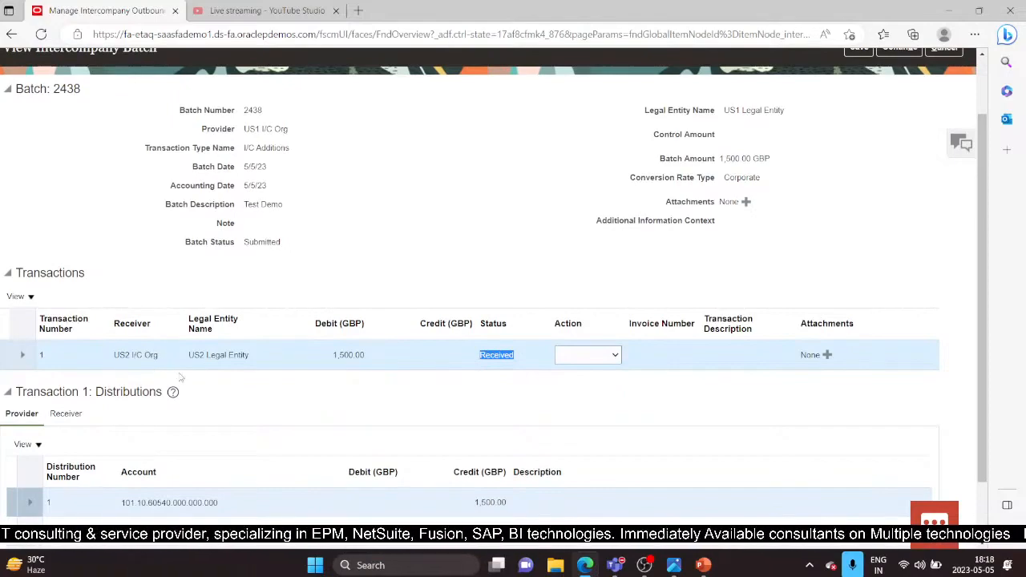
pyautogui.scroll(-1, 602, 372)
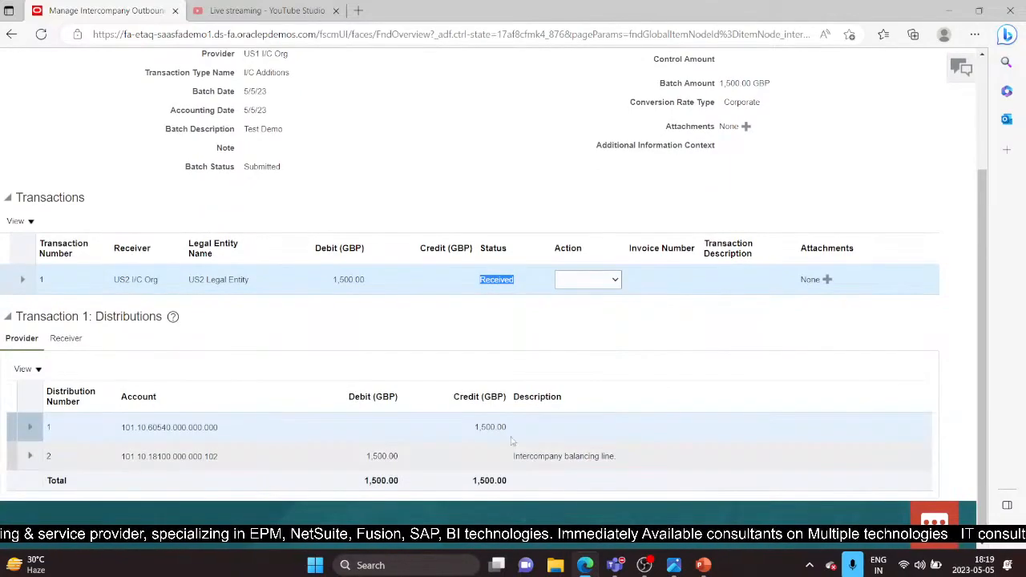
pyautogui.scroll(4, 481, 385)
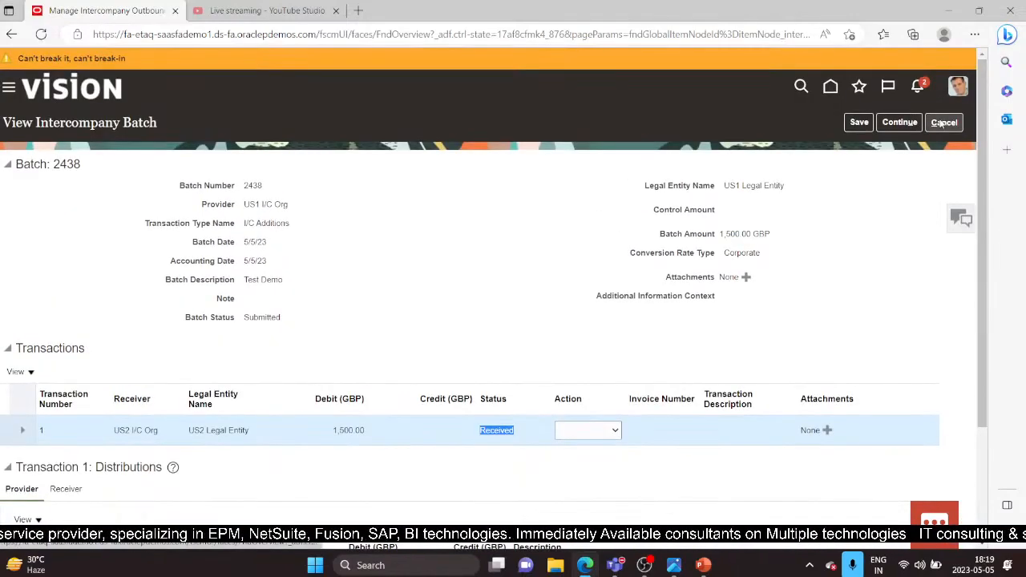
pyautogui.click(943, 122)
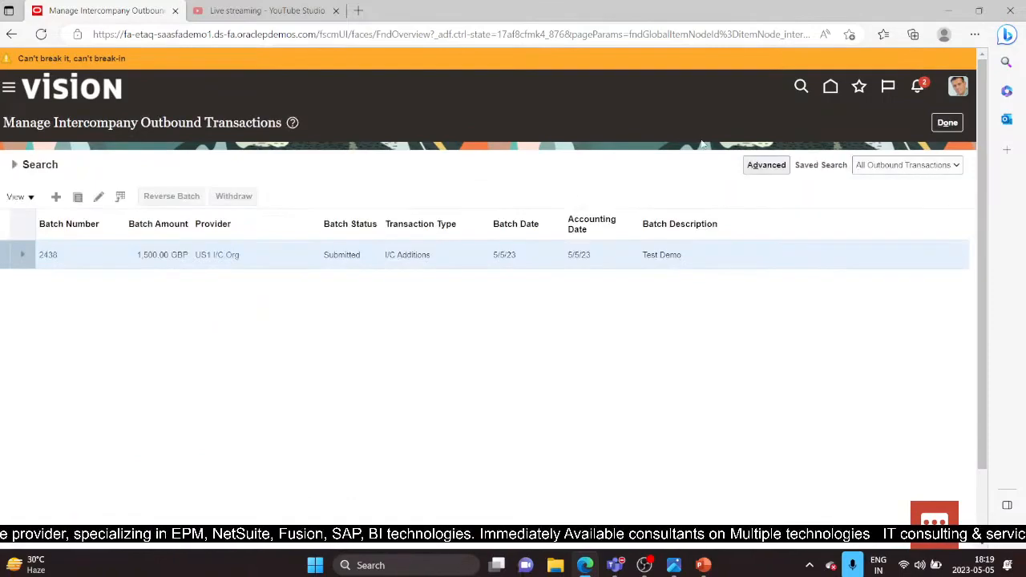
# Step: Leave the outbound page and open the full notifications Worklist showing approved items like batch 2432
pyautogui.click(947, 122)
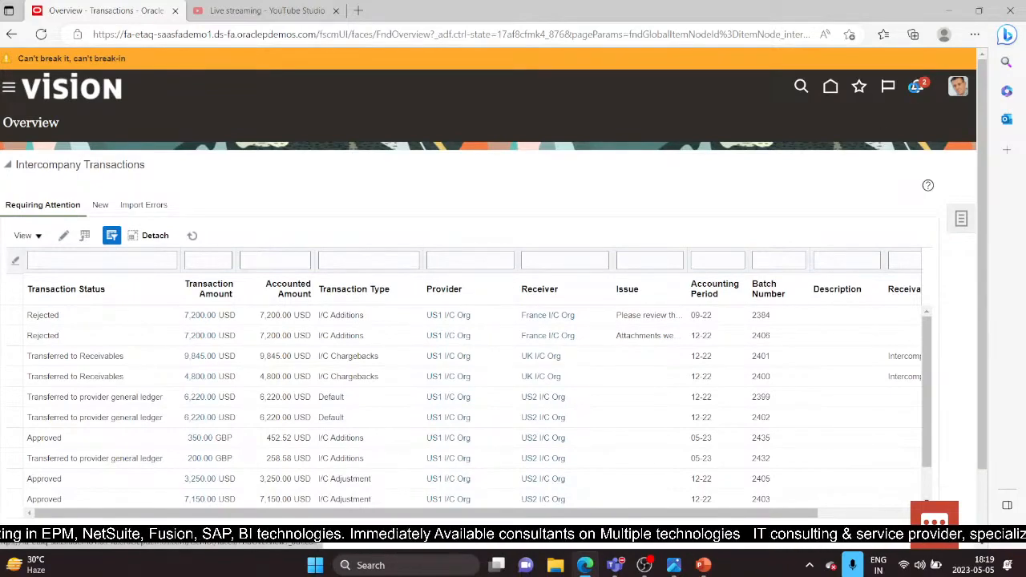
pyautogui.click(915, 85)
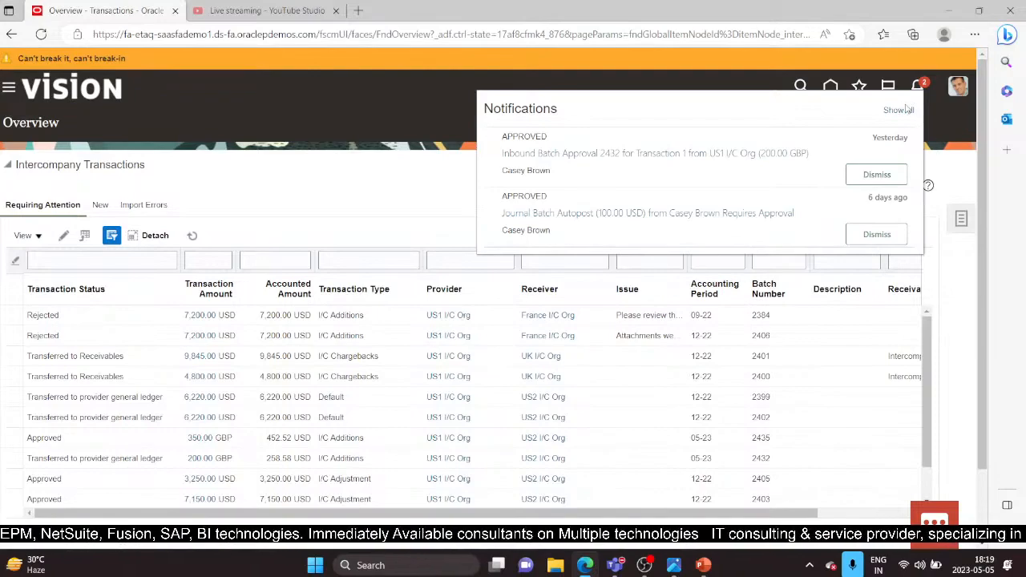
pyautogui.click(899, 111)
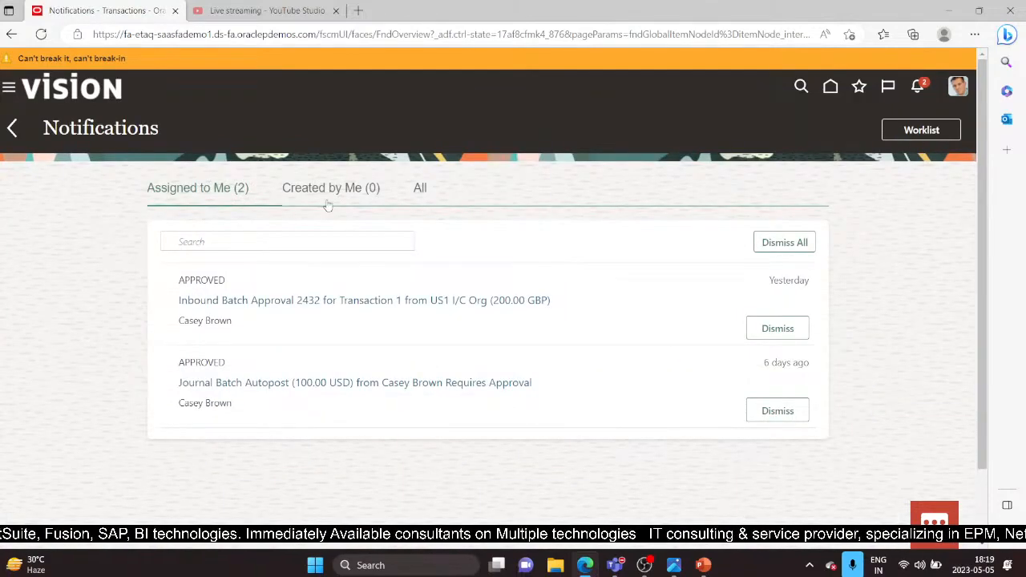
pyautogui.click(922, 135)
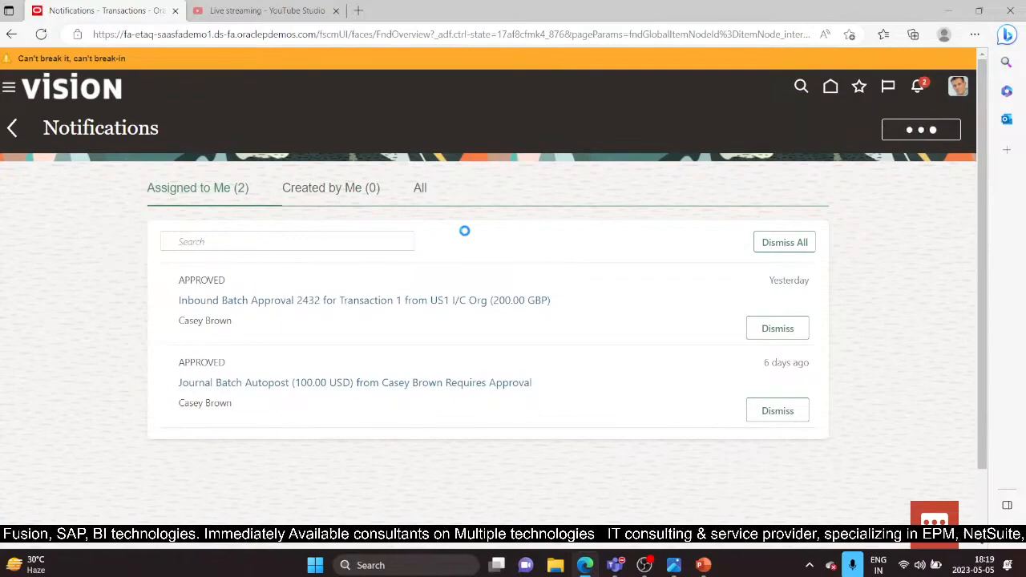
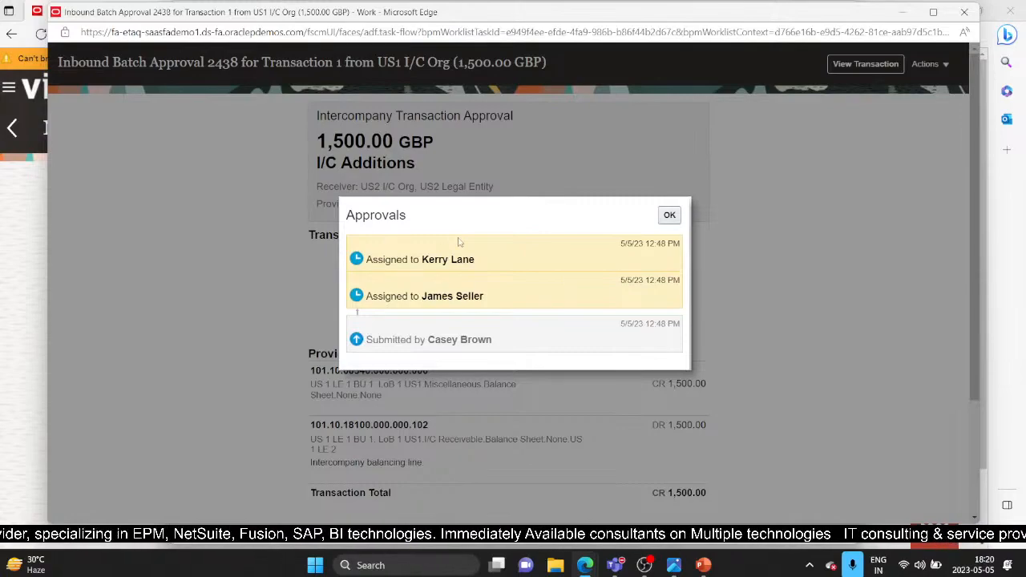
# Step: Reopen batch 2438's approval history, copy the pending approver's name, and close the approval window
pyautogui.click(677, 214)
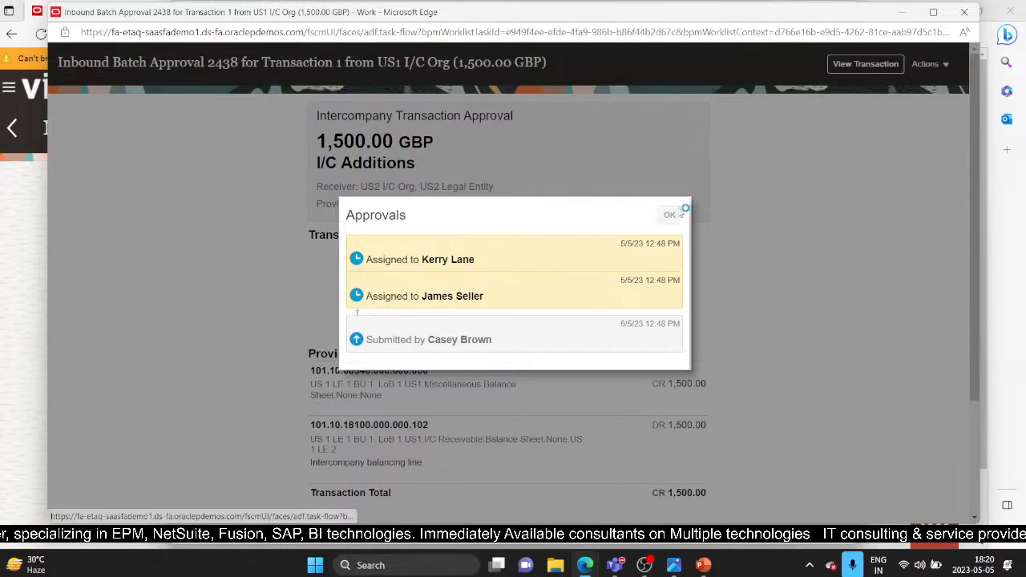
pyautogui.click(941, 68)
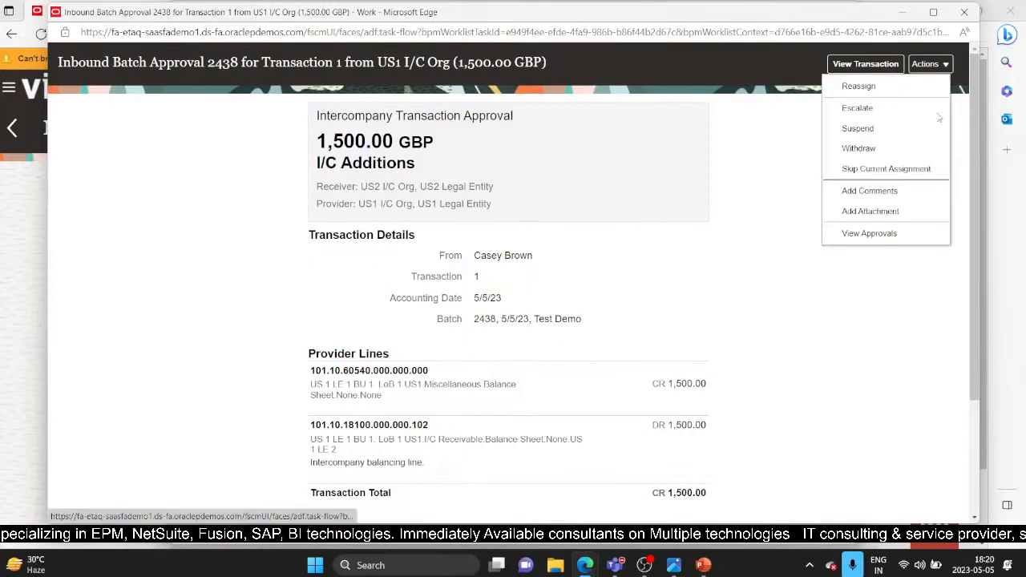
pyautogui.click(869, 234)
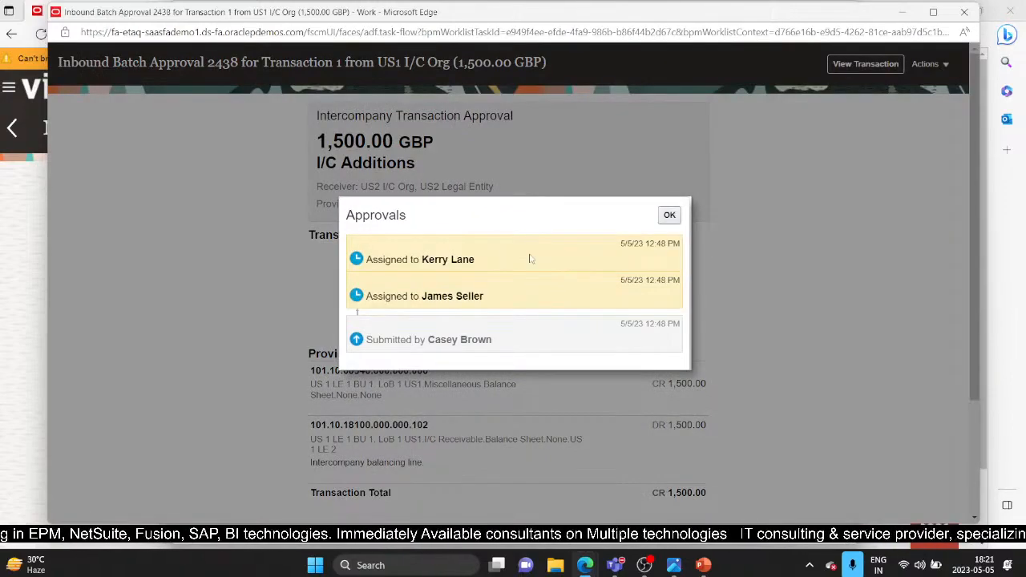
pyautogui.moveTo(422, 296); pyautogui.dragTo(486, 298)
pyautogui.hotkey('ctrl', 'c')
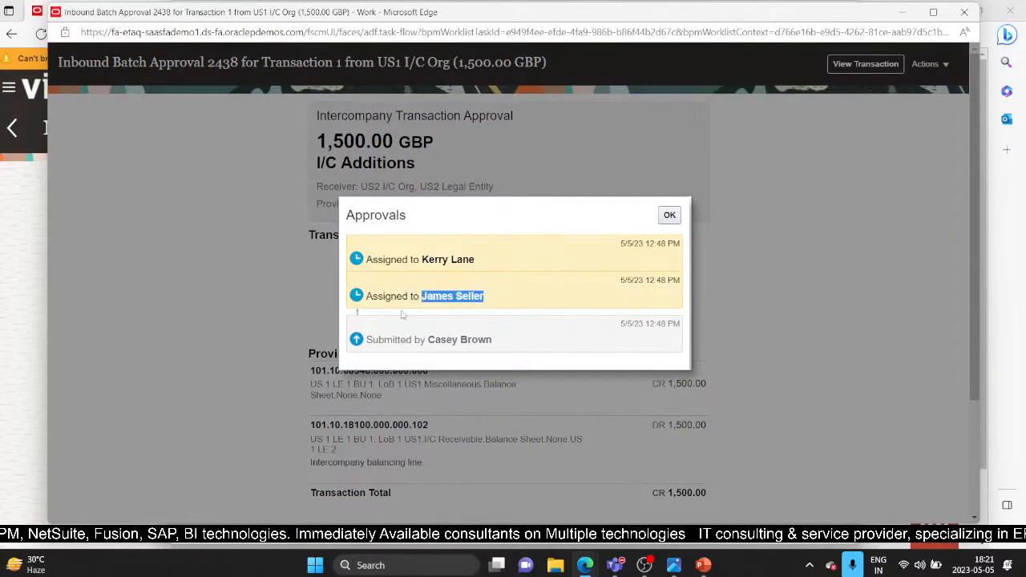
pyautogui.click(675, 215)
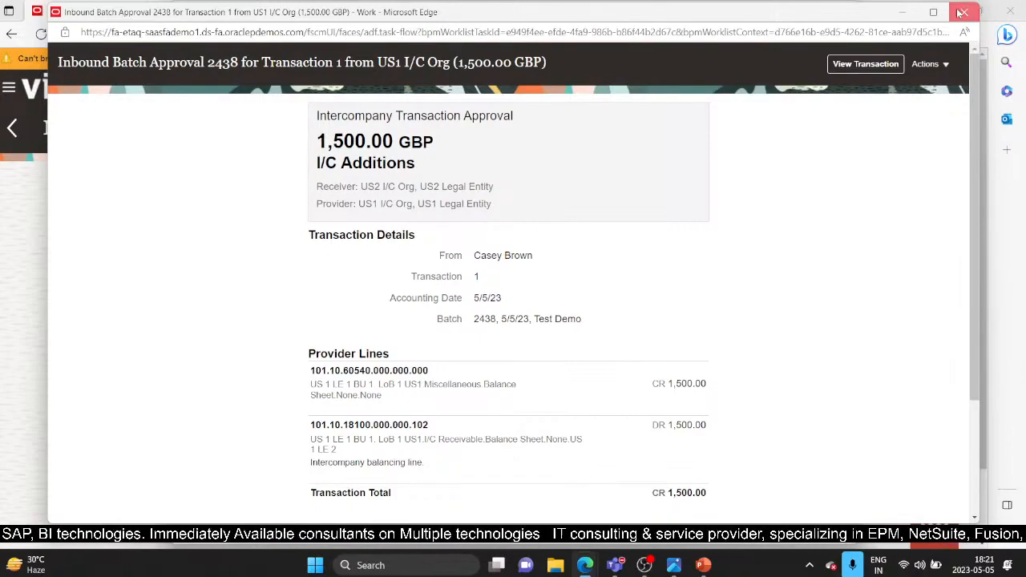
pyautogui.click(964, 12)
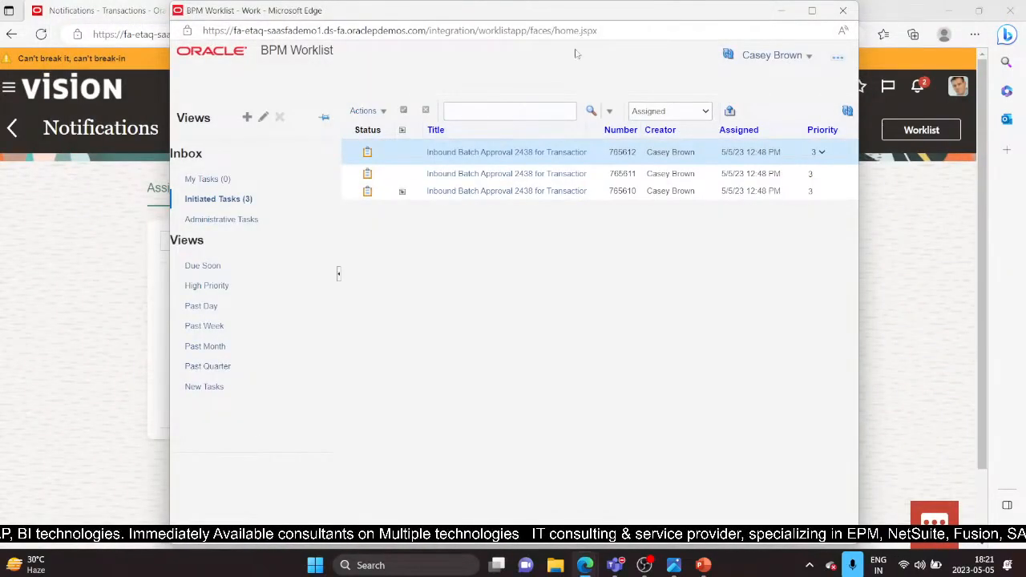
# Step: Close the BPM Worklist and open the Security Console from the Navigator's Tools
pyautogui.click(842, 10)
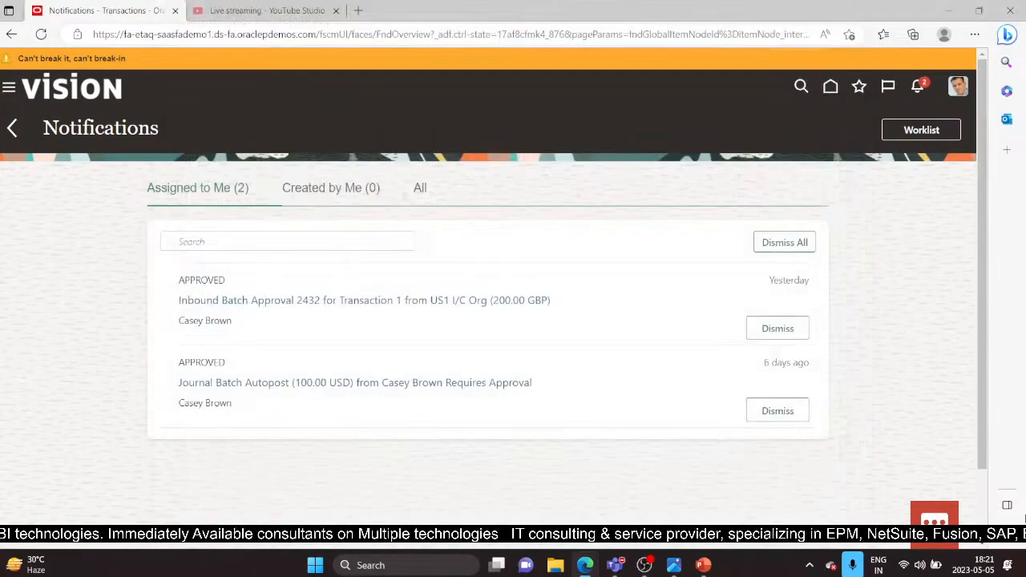
pyautogui.click(10, 88)
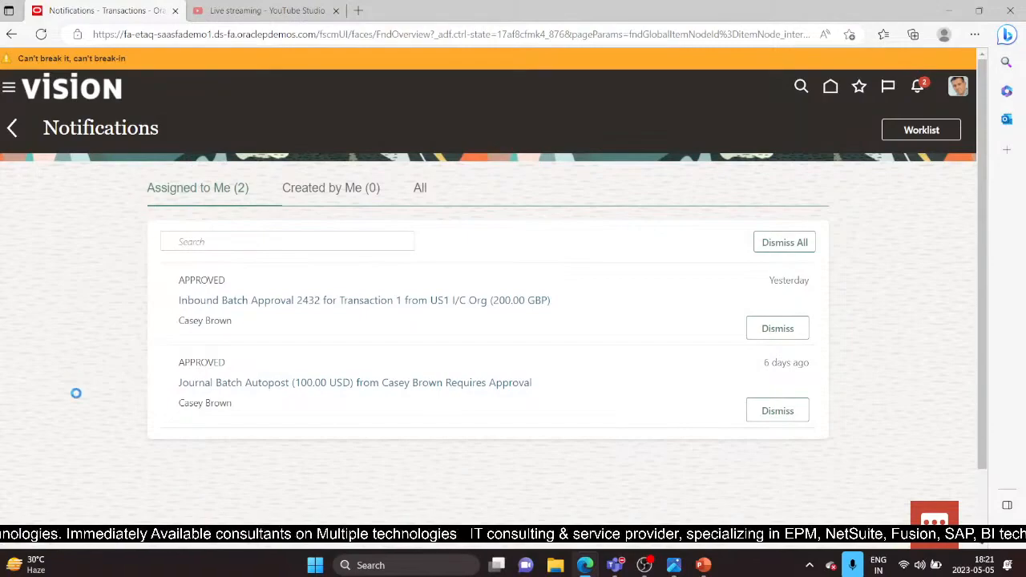
pyautogui.scroll(-10, 264, 472)
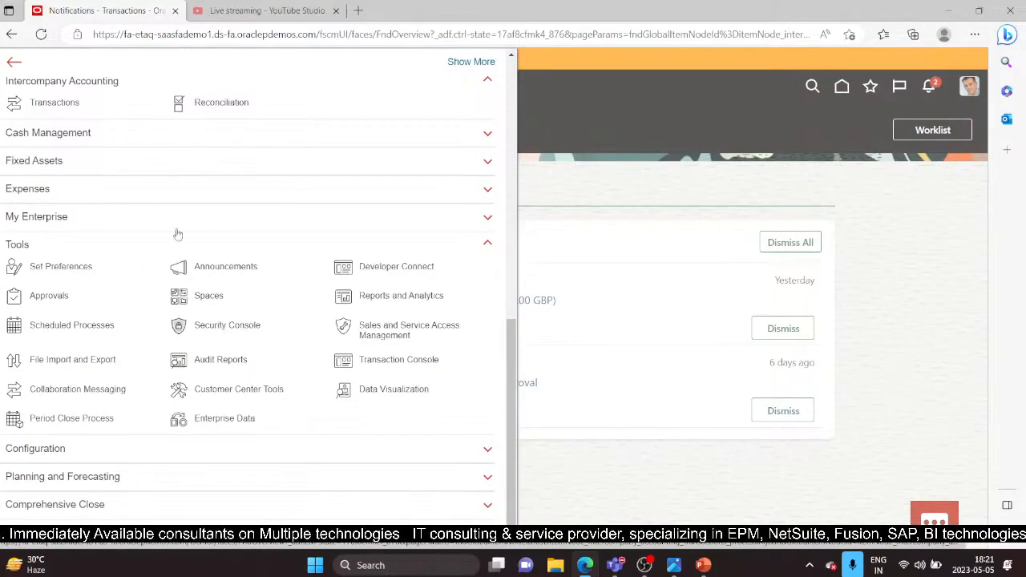
pyautogui.click(206, 325)
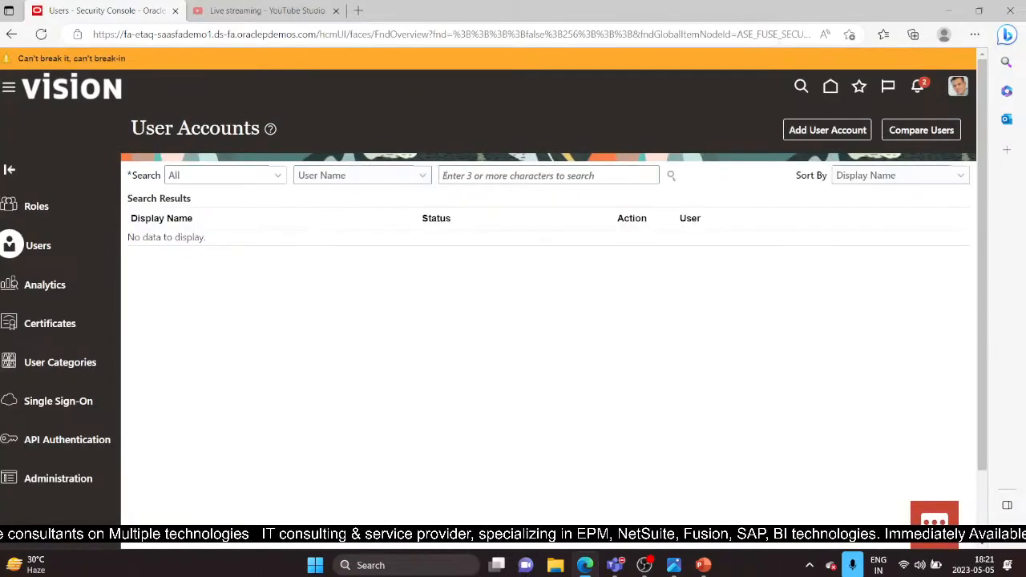
# Step: Search Users for the copied approver's user name and open the matching account
pyautogui.hotkey('ctrl', 'v')
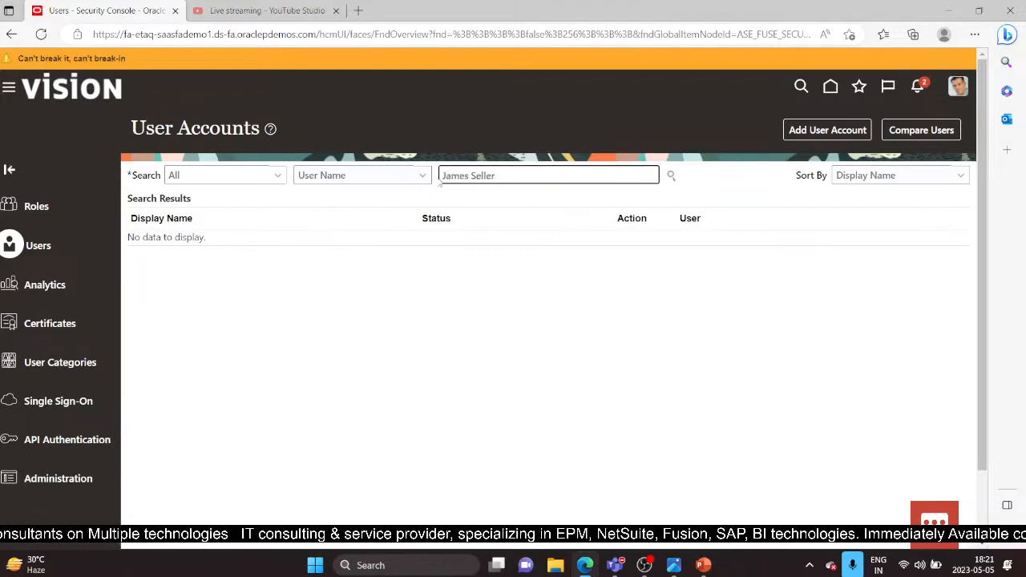
pyautogui.press('BackSpace')
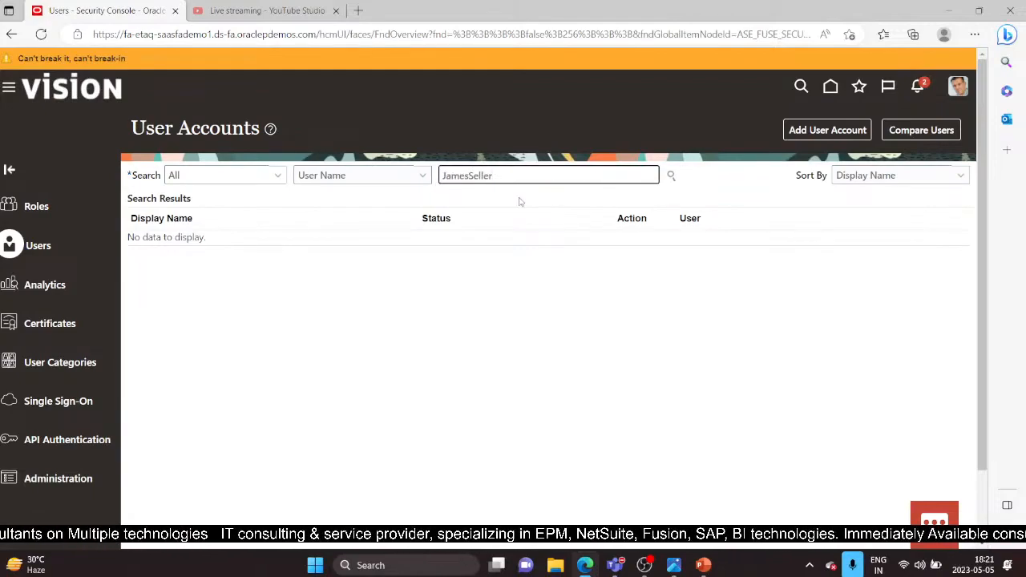
pyautogui.write('.')
pyautogui.press('Return')
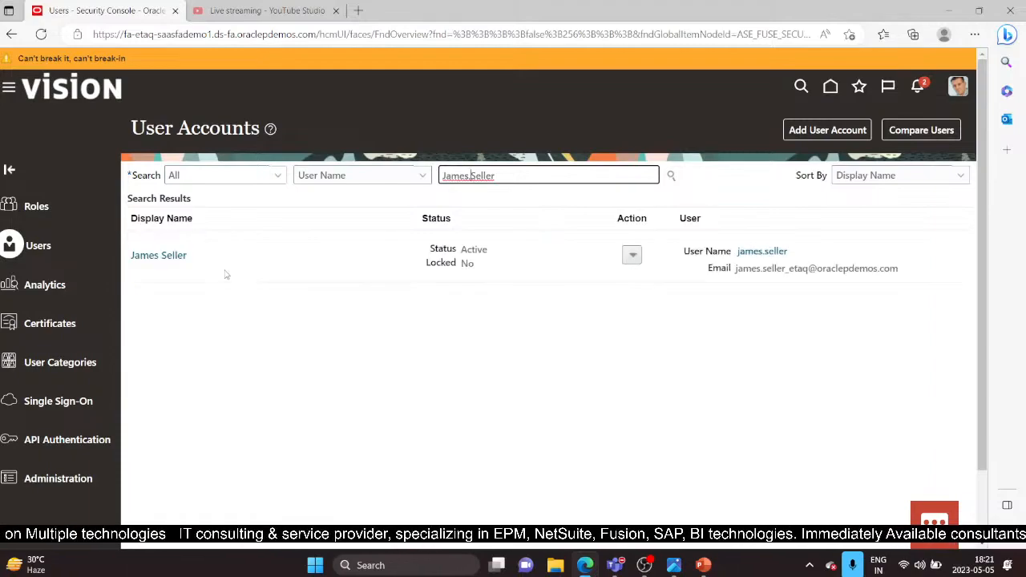
pyautogui.click(160, 257)
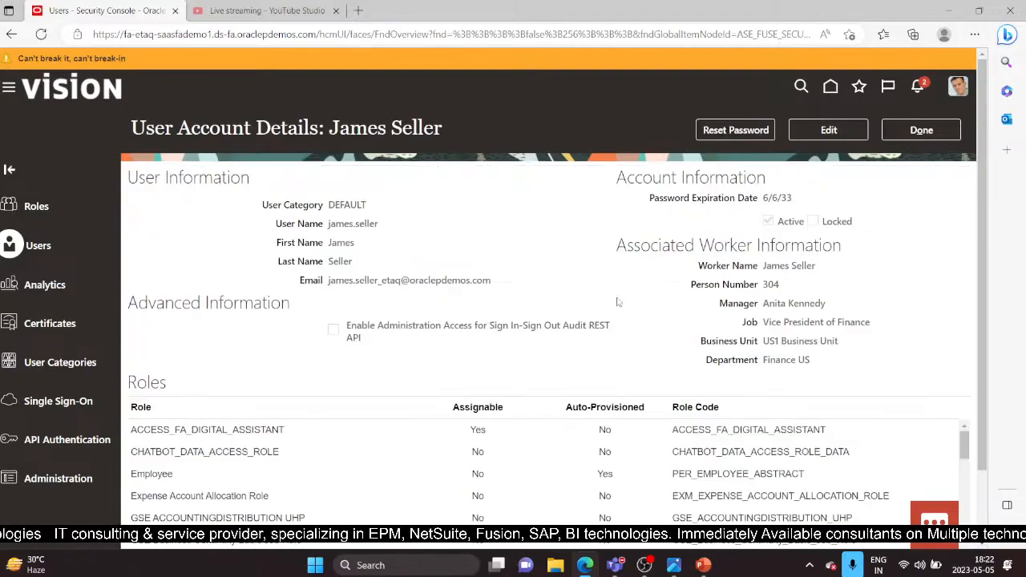
# Step: Reset the approver's password manually, entering and confirming a new password
pyautogui.click(737, 131)
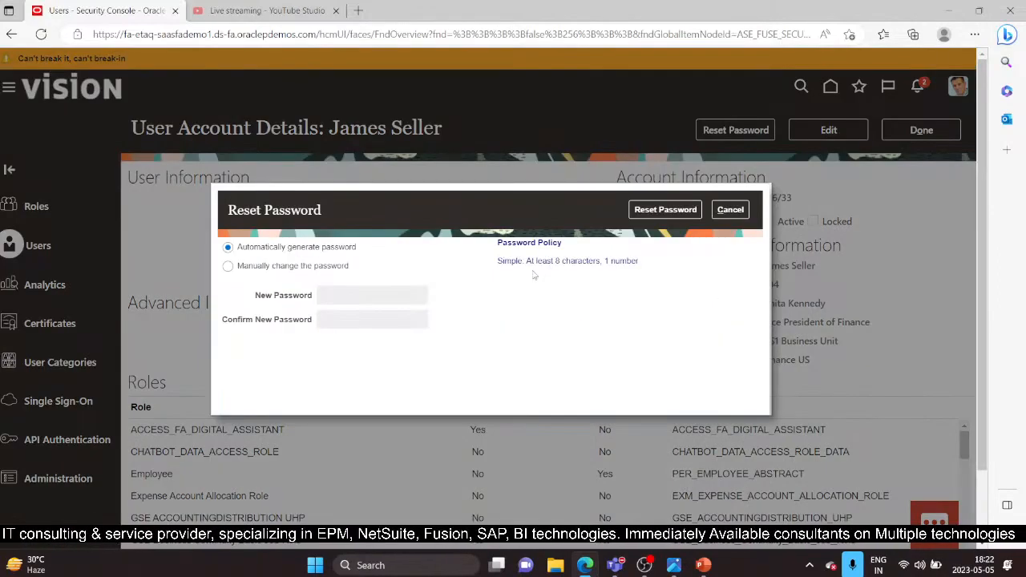
pyautogui.click(265, 267)
pyautogui.click(359, 295)
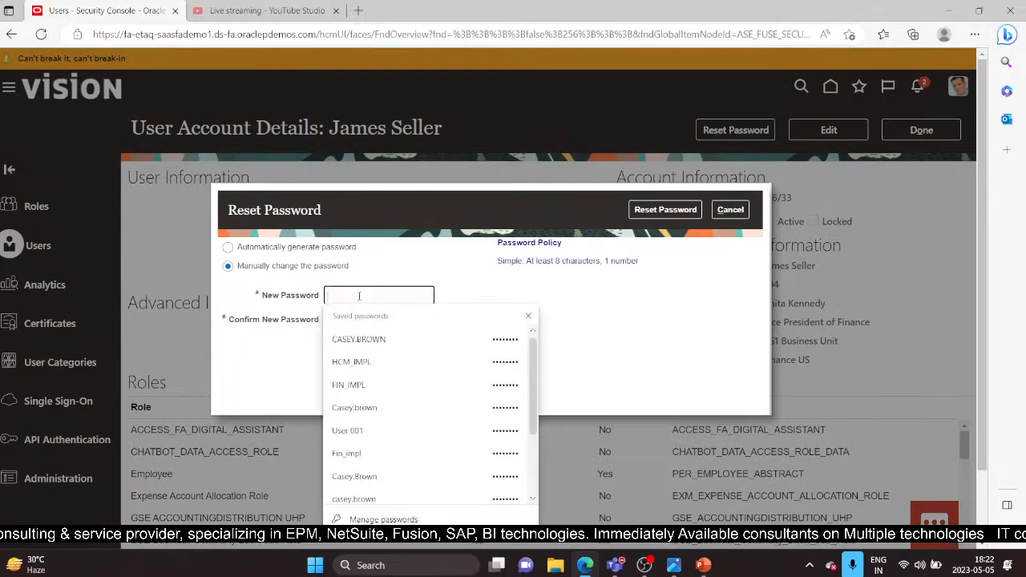
pyautogui.write('W')
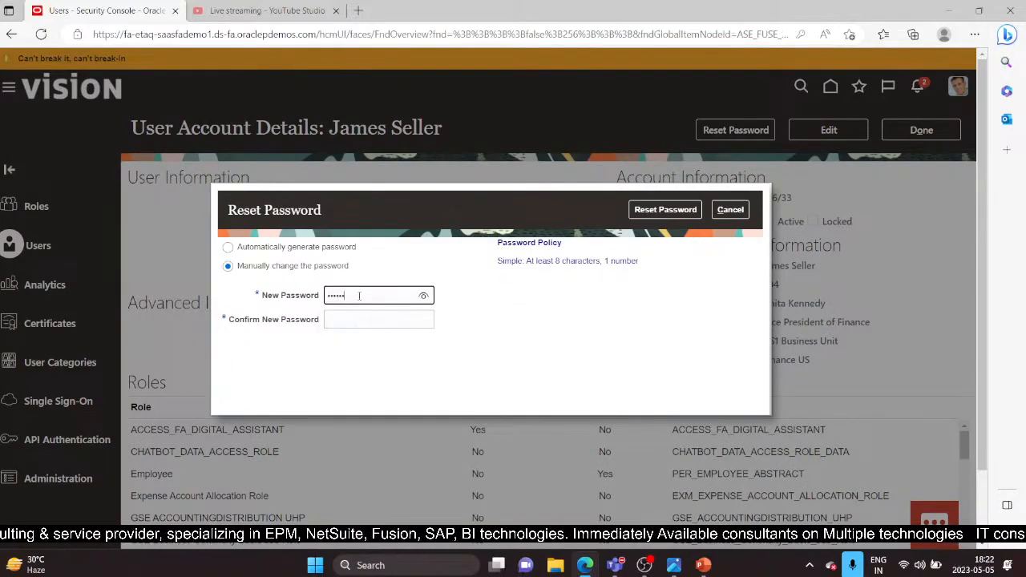
pyautogui.press('Tab')
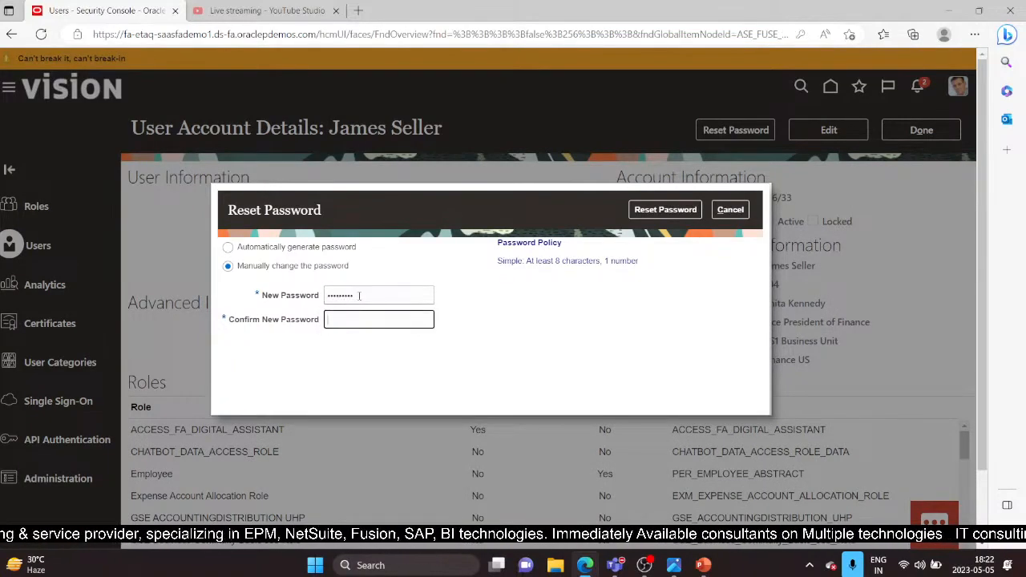
pyautogui.write('W')
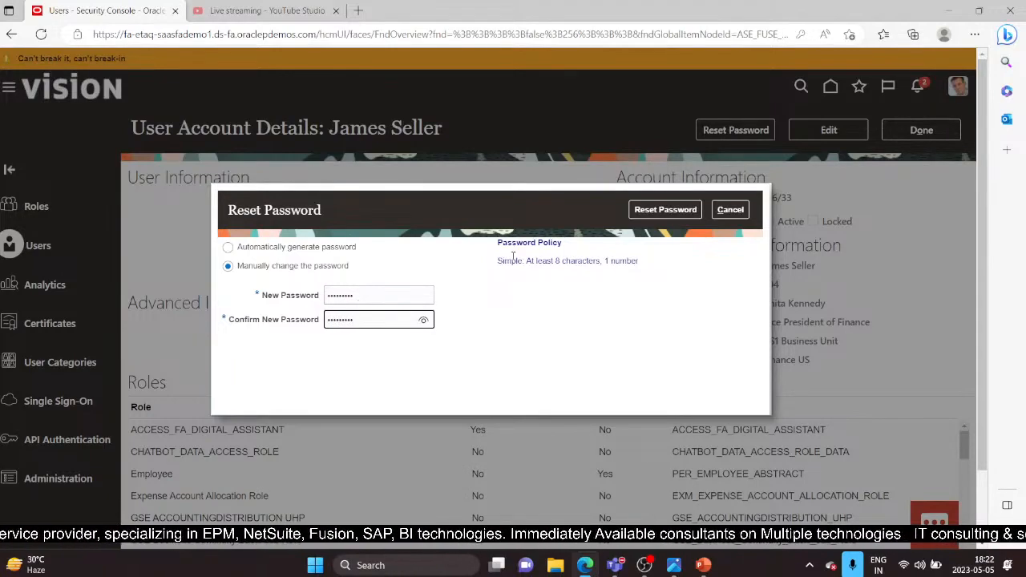
pyautogui.click(657, 210)
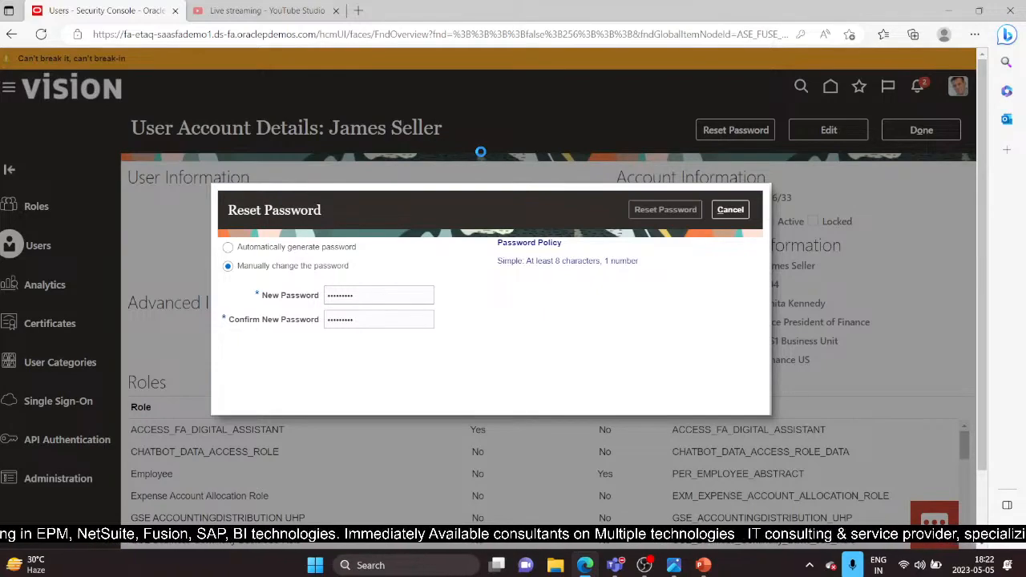
# Step: Open a new InPrivate window from Edge's options menu
pyautogui.click(593, 567)
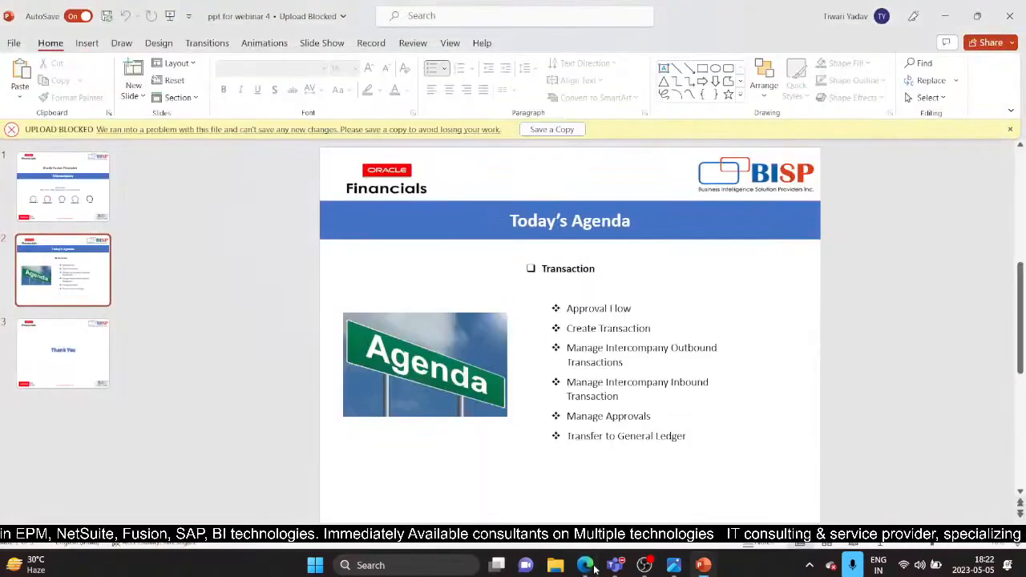
pyautogui.click(592, 566)
pyautogui.click(974, 34)
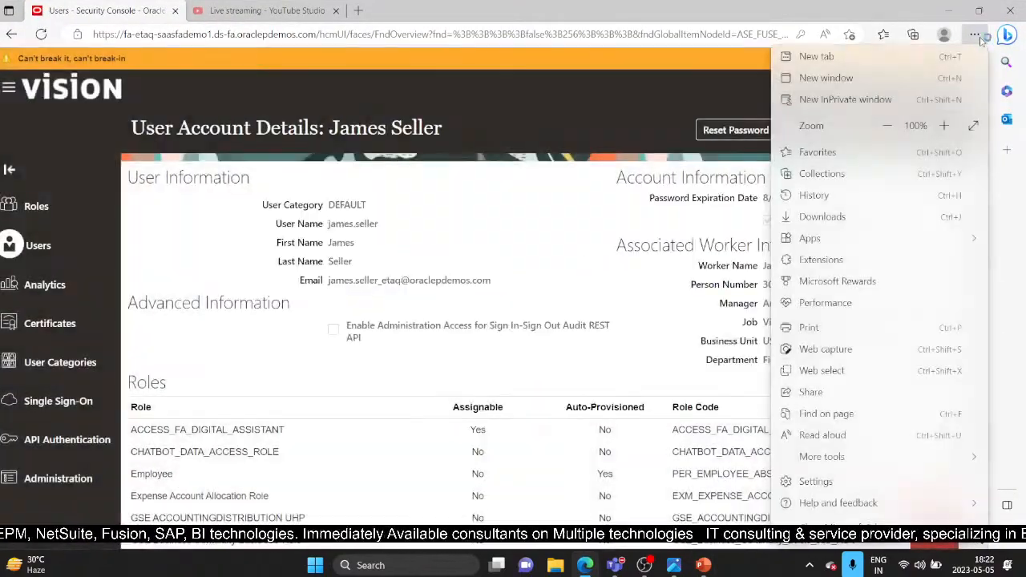
pyautogui.click(844, 99)
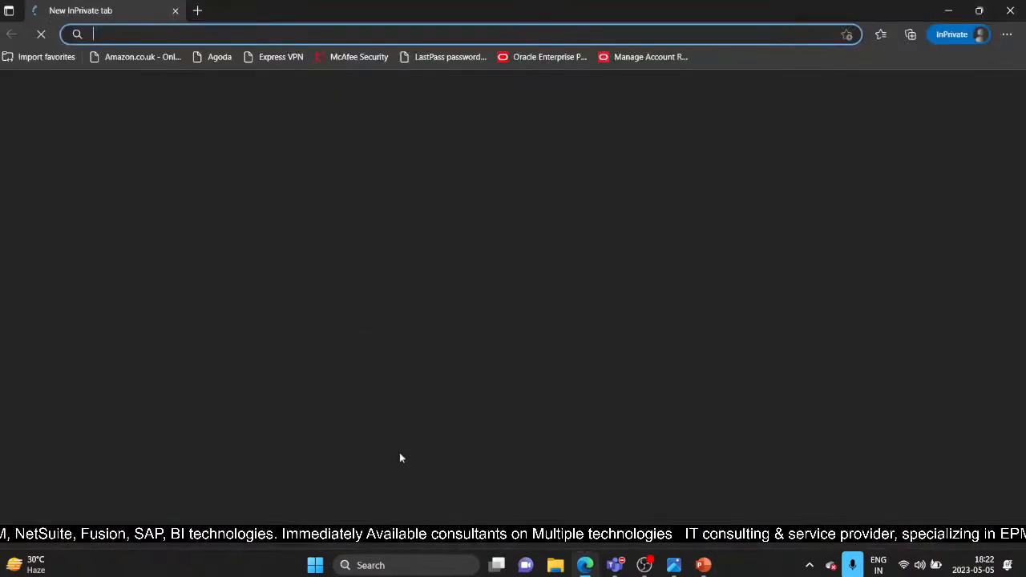
# Step: Copy the Oracle host address from the Security Console window and load it in the InPrivate window
pyautogui.moveTo(585, 565)
pyautogui.click(521, 461)
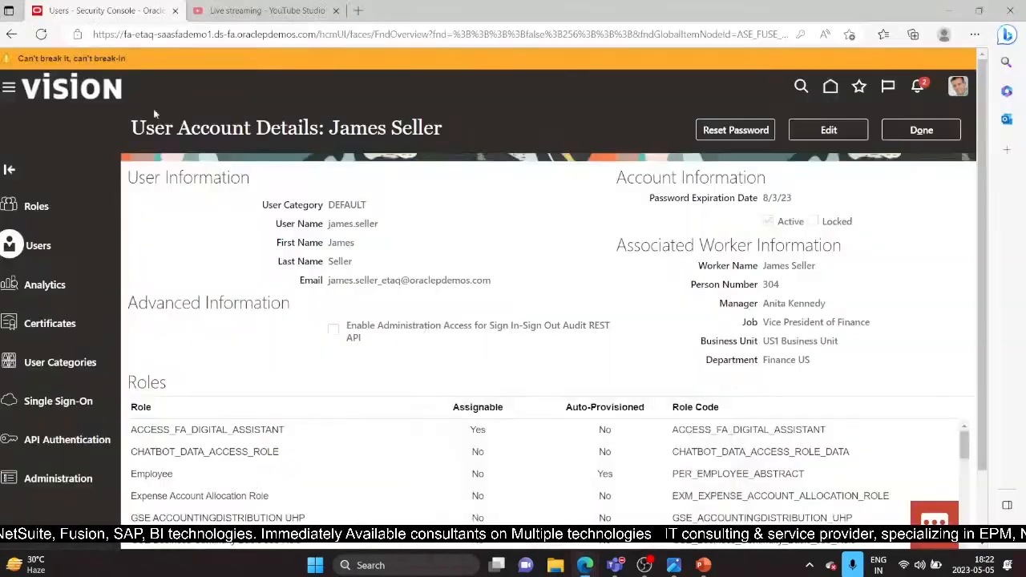
pyautogui.moveTo(94, 34); pyautogui.dragTo(315, 34)
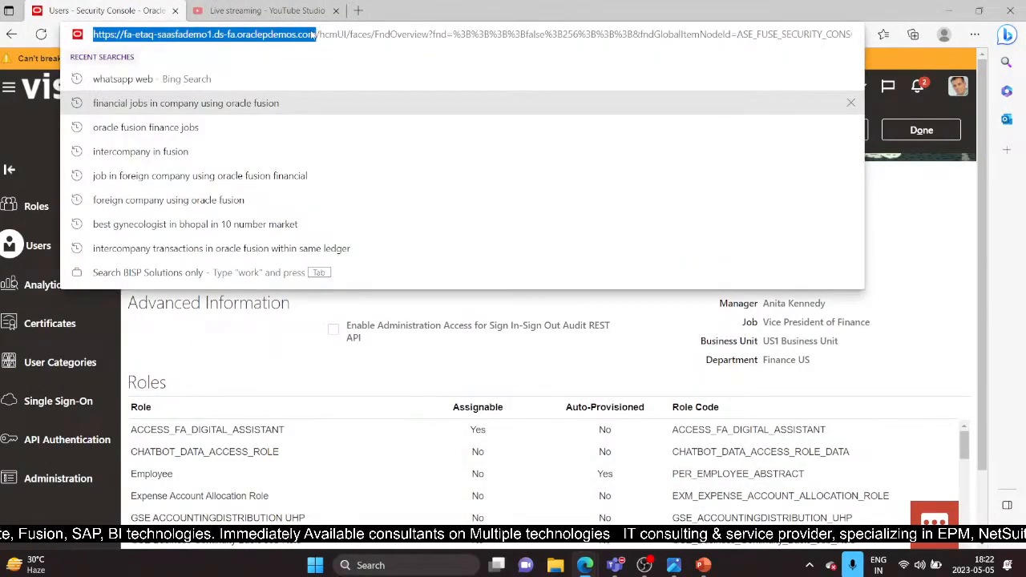
pyautogui.hotkey('ctrl', 'c')
pyautogui.hotkey('alt', 'Tab')
pyautogui.hotkey('ctrl', 'v')
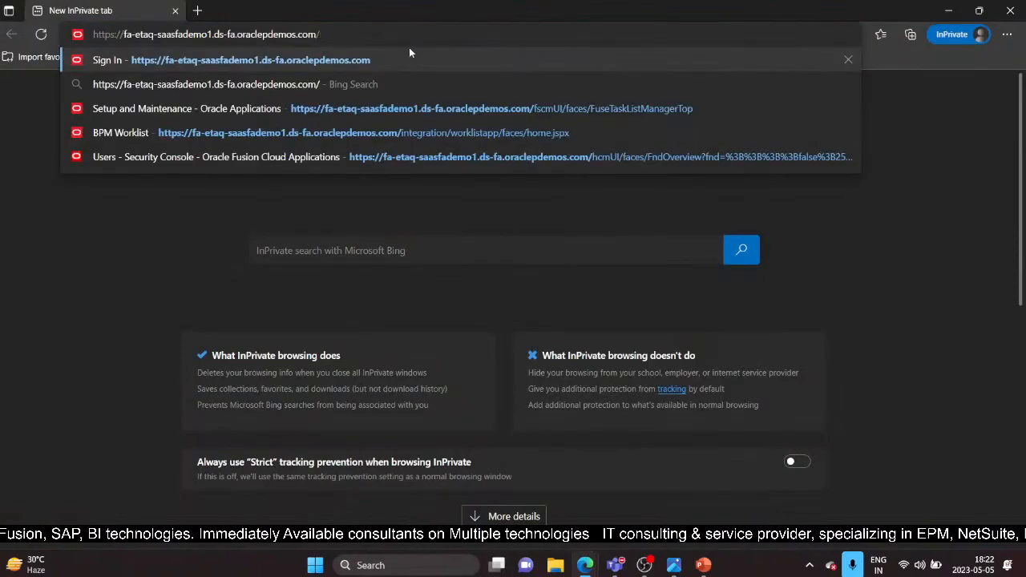
pyautogui.press('Return')
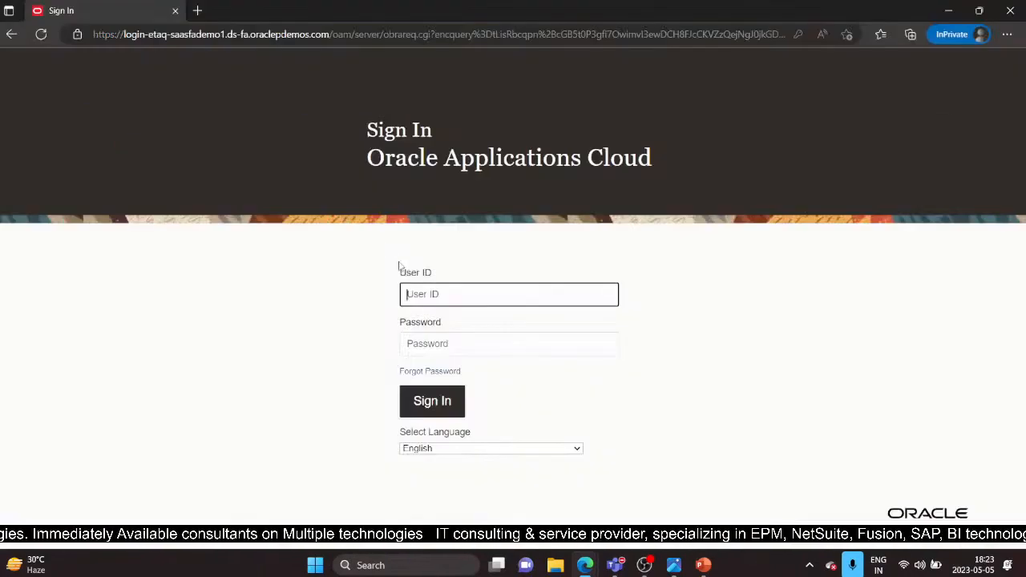
# Step: Sign in with the pending approver's user name and password
pyautogui.write('James')
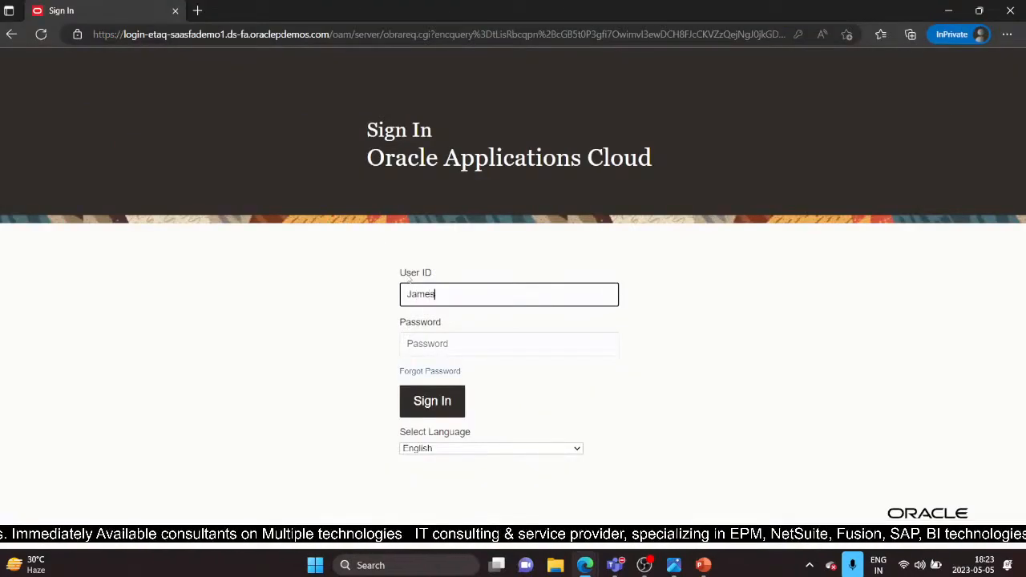
pyautogui.write('.seller')
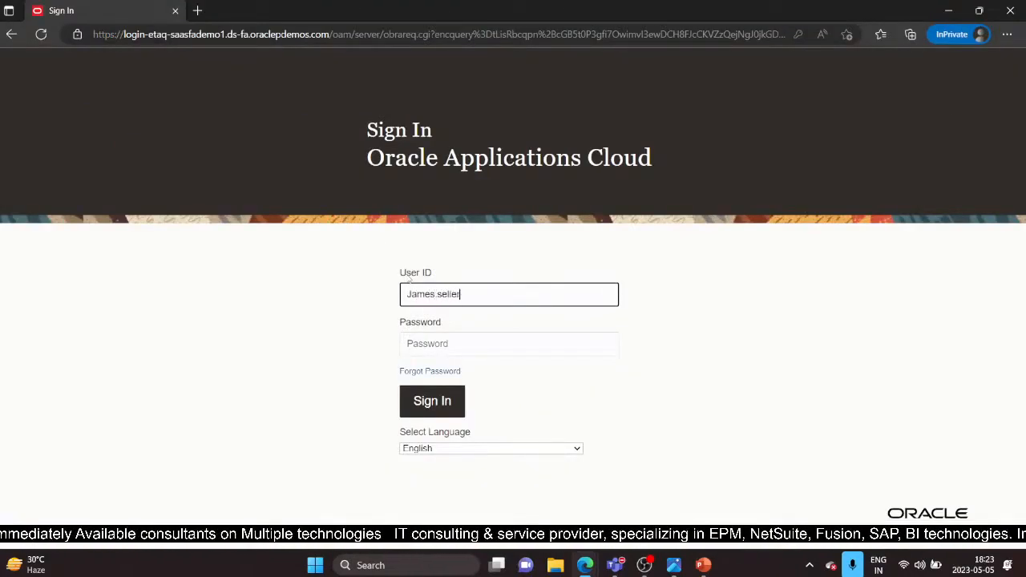
pyautogui.press('Tab')
pyautogui.write('•')
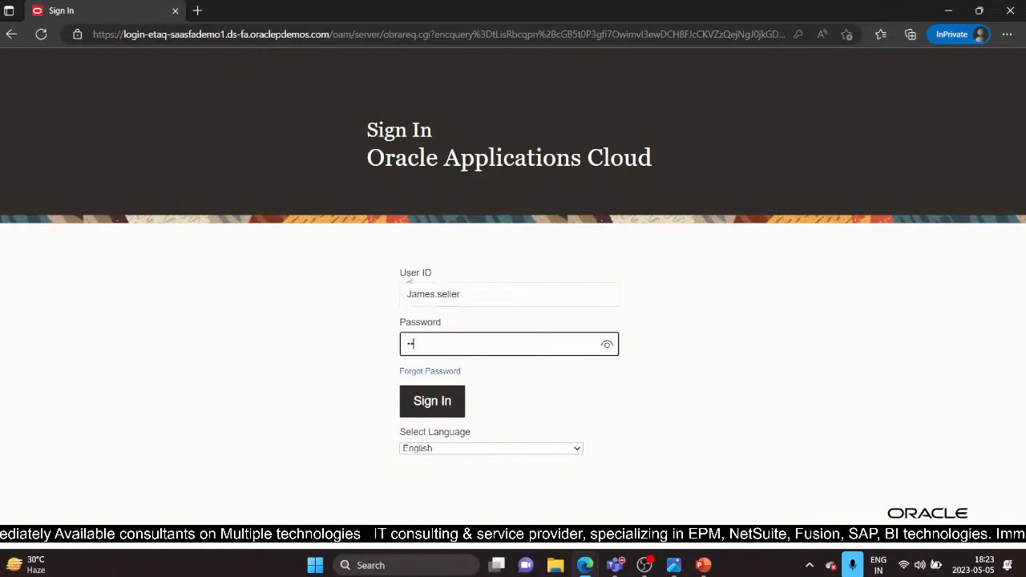
pyautogui.write('•••••')
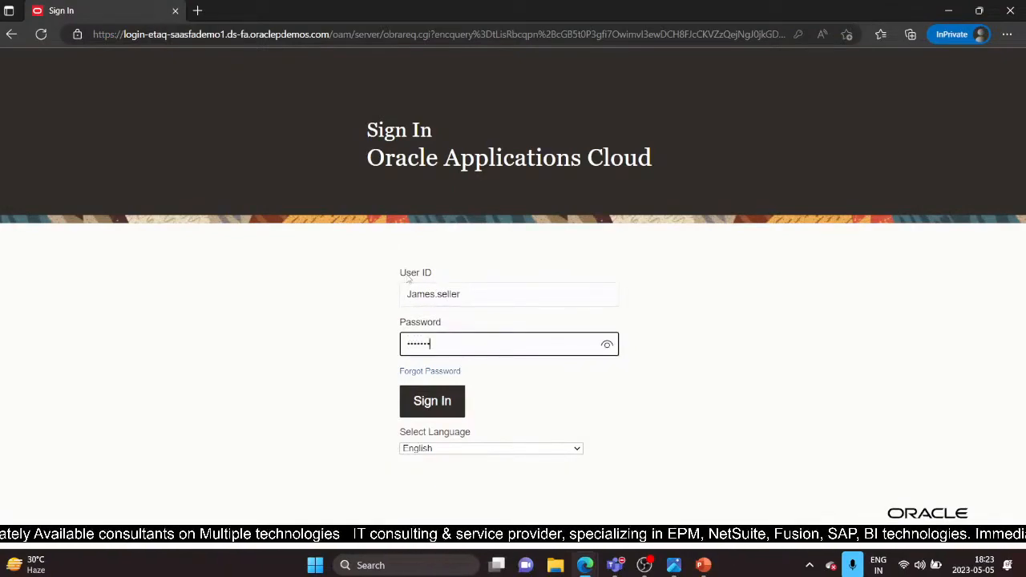
pyautogui.click(431, 402)
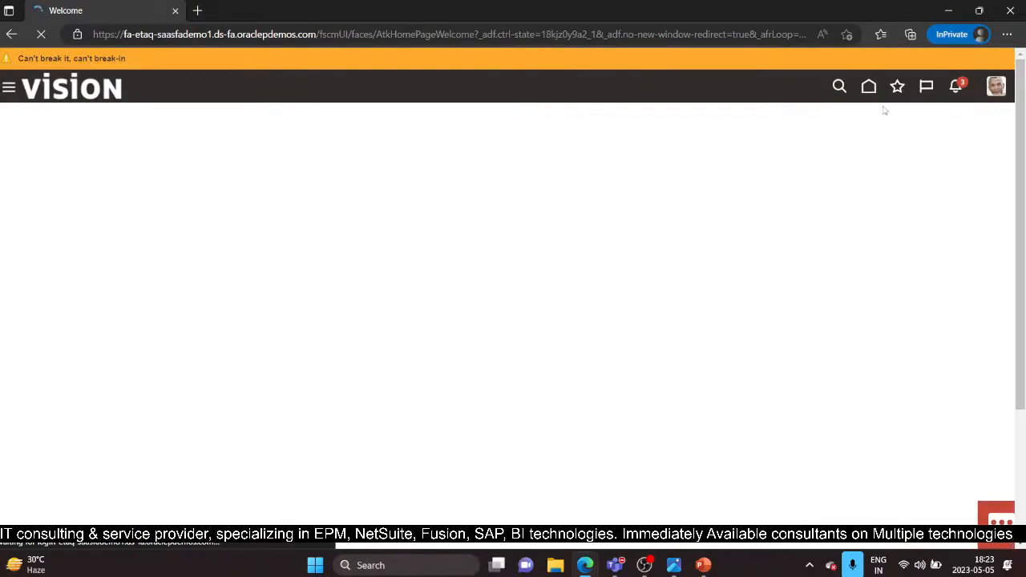
# Step: Allow pop-ups for the Oracle site and open the Inbound Batch Approval 2438 notification
pyautogui.click(954, 89)
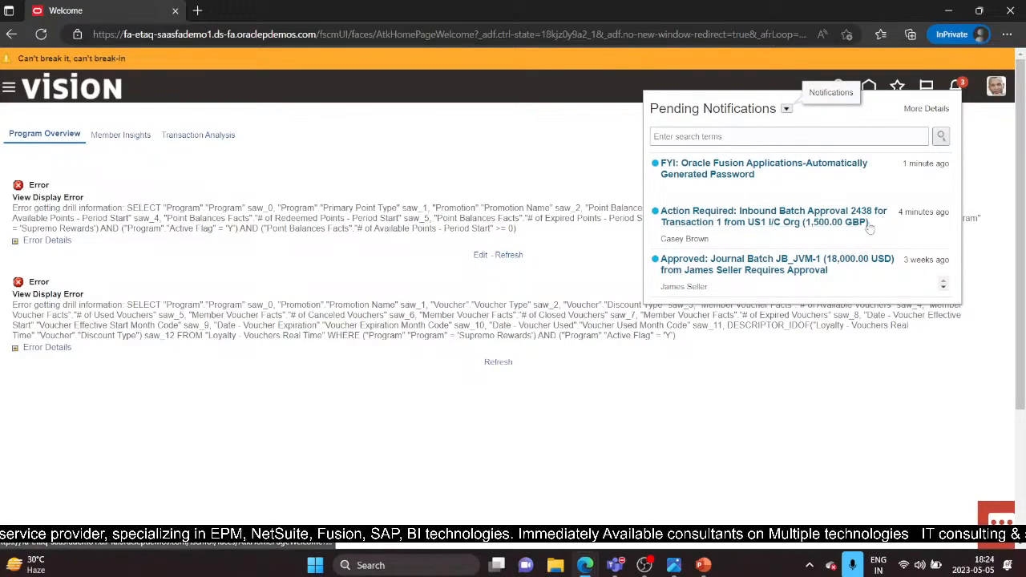
pyautogui.click(767, 212)
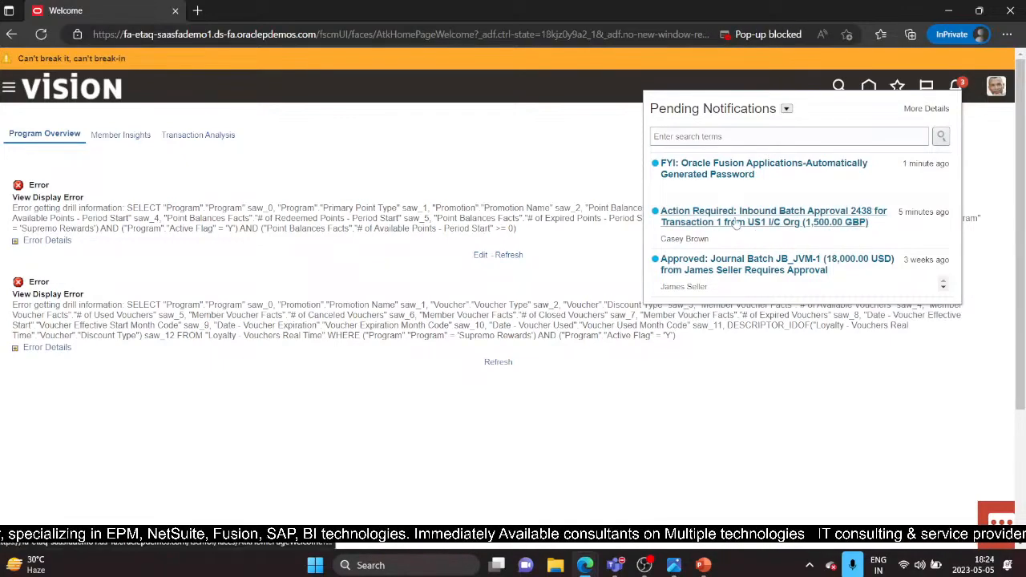
pyautogui.click(799, 35)
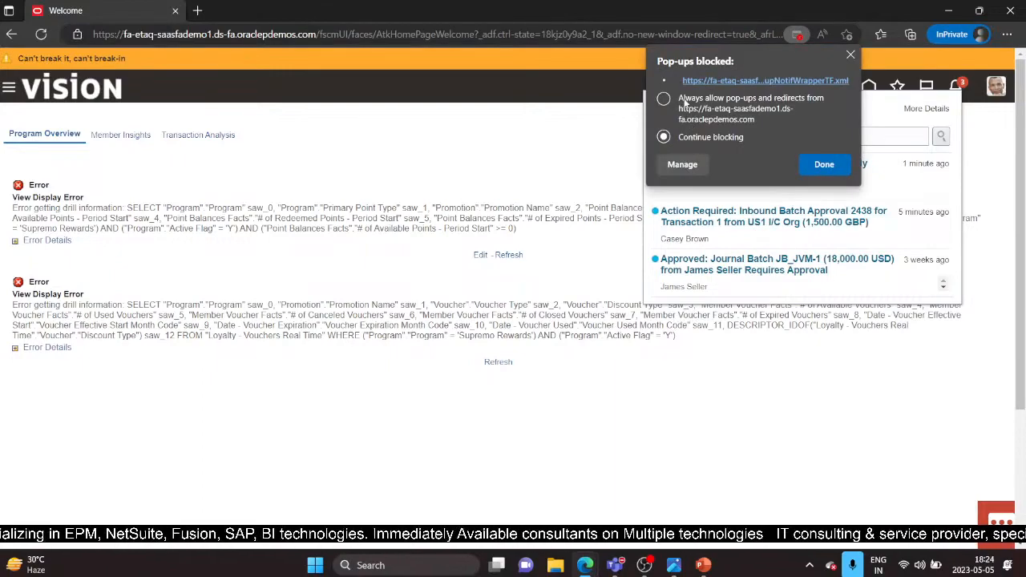
pyautogui.click(664, 99)
pyautogui.click(822, 163)
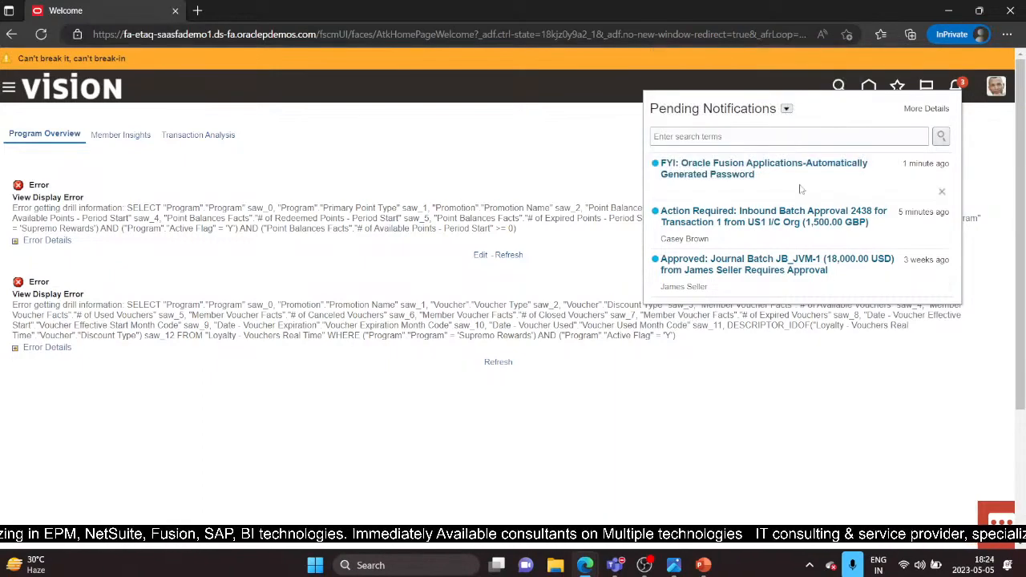
pyautogui.click(719, 212)
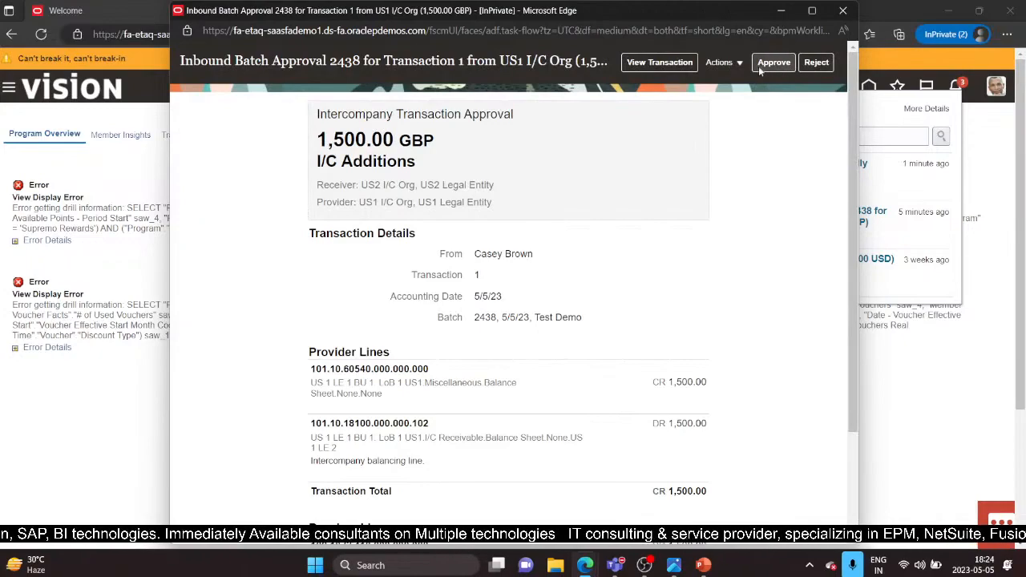
# Step: View batch 2438's approval history via Actions > View Approvals, then close the approval window
pyautogui.click(721, 61)
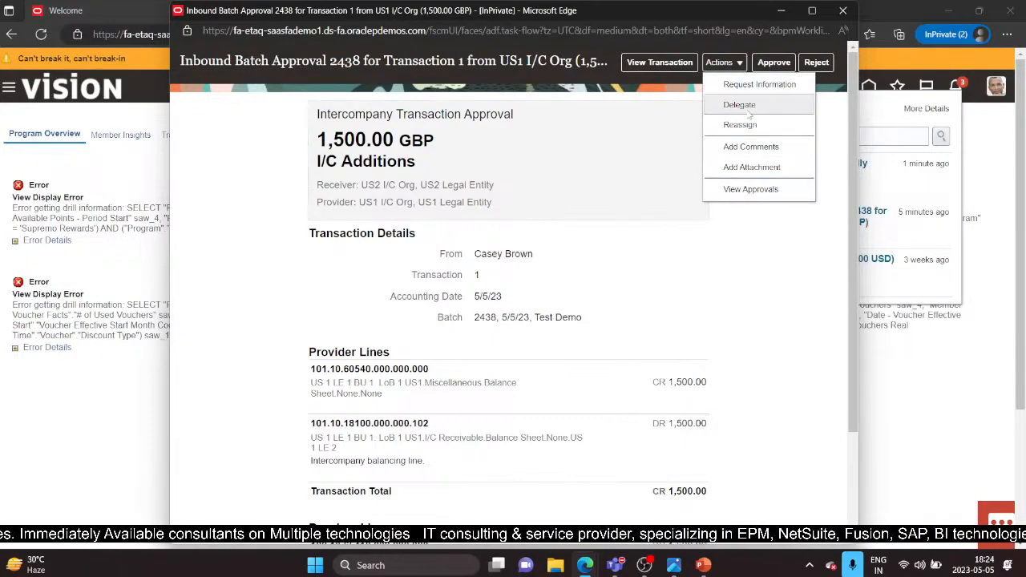
pyautogui.click(758, 190)
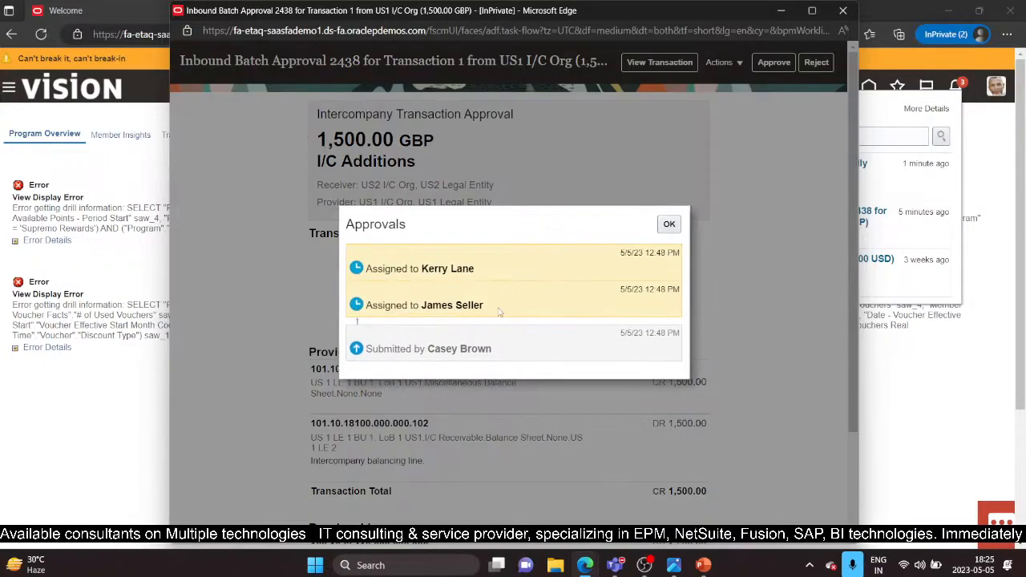
pyautogui.click(670, 224)
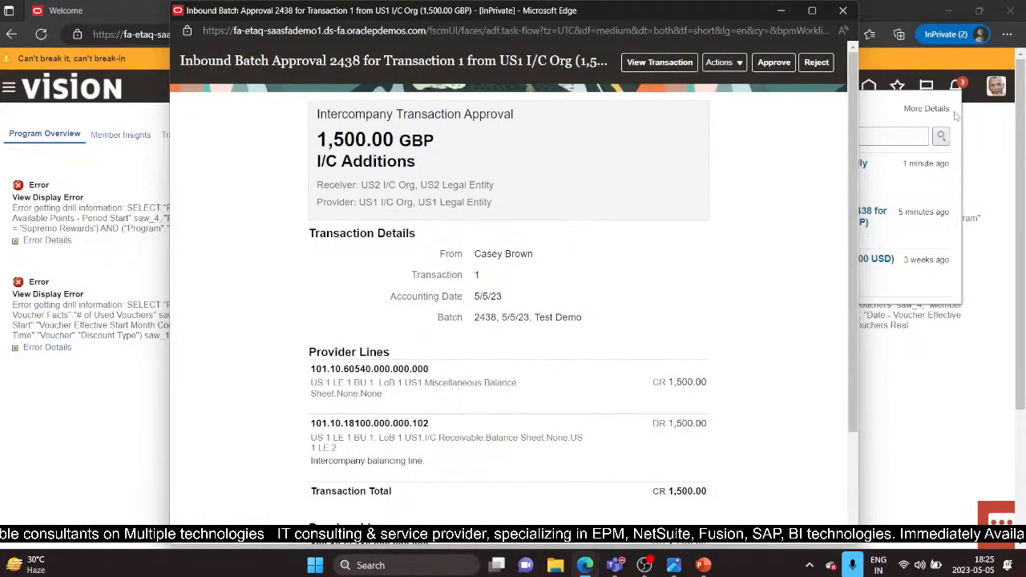
pyautogui.click(844, 12)
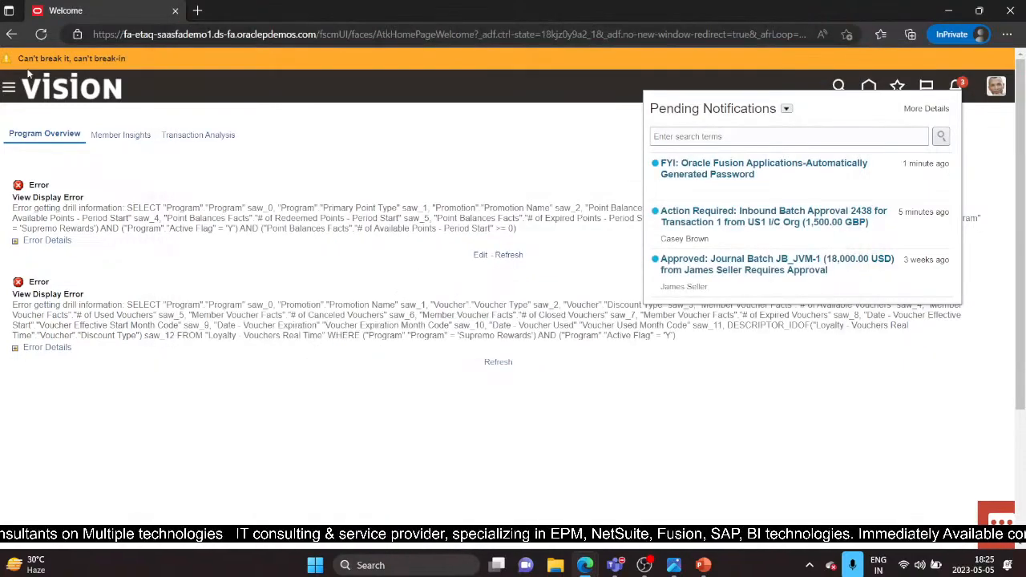
# Step: Go to Intercompany Accounting > Transactions and open Manage Approvals from the Tasks panel
pyautogui.click(5, 92)
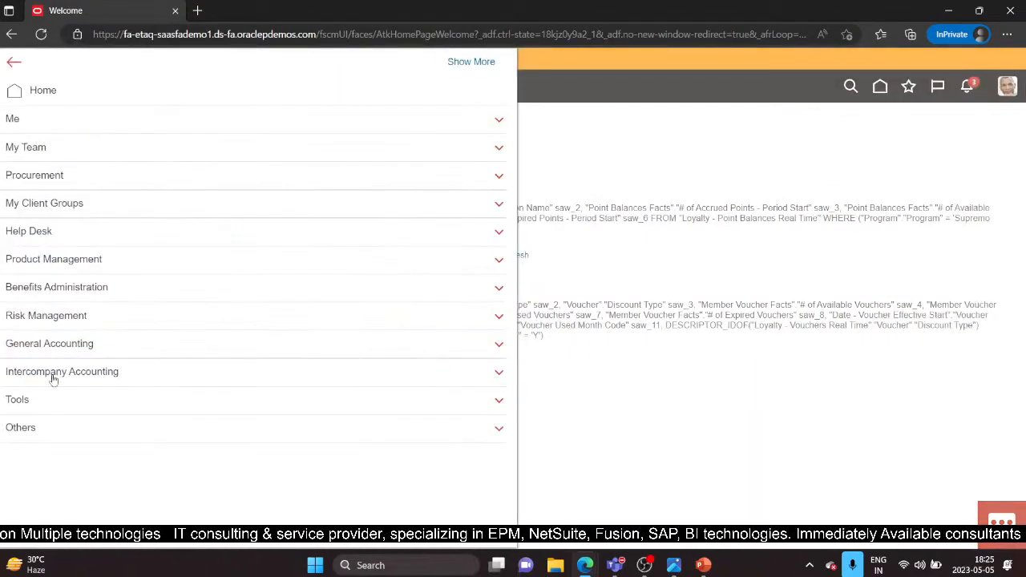
pyautogui.click(51, 371)
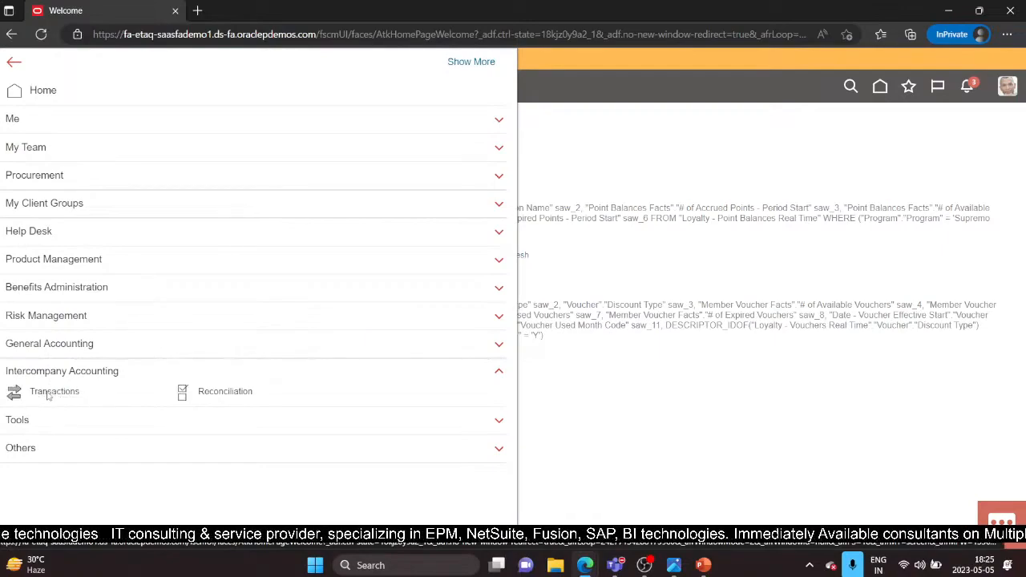
pyautogui.click(48, 395)
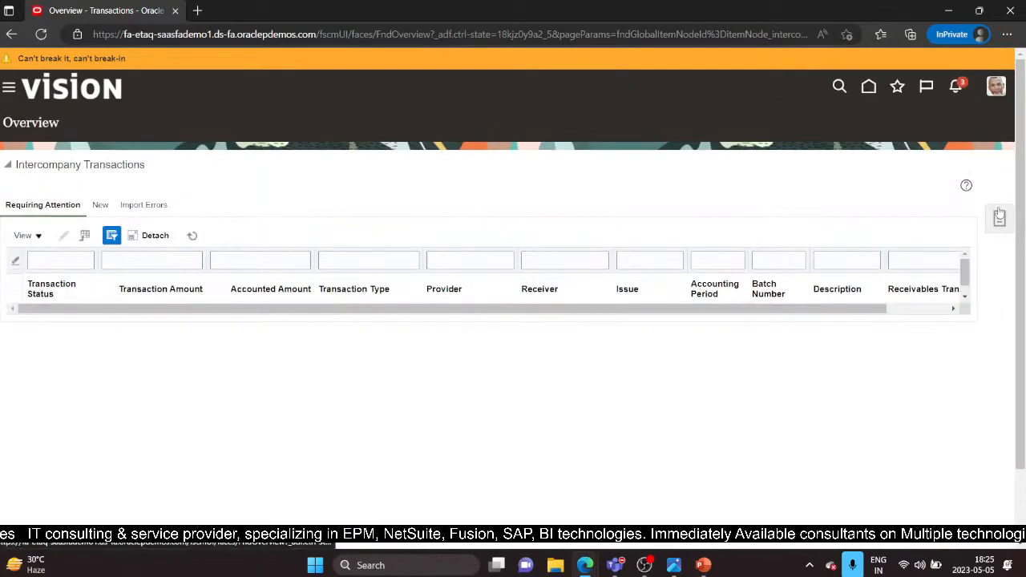
pyautogui.click(999, 215)
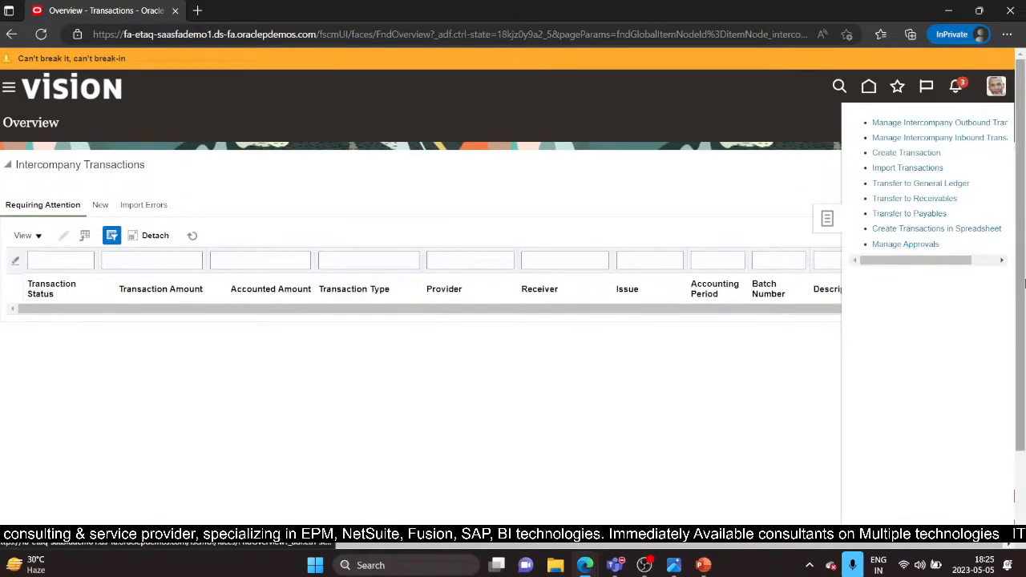
pyautogui.click(311, 350)
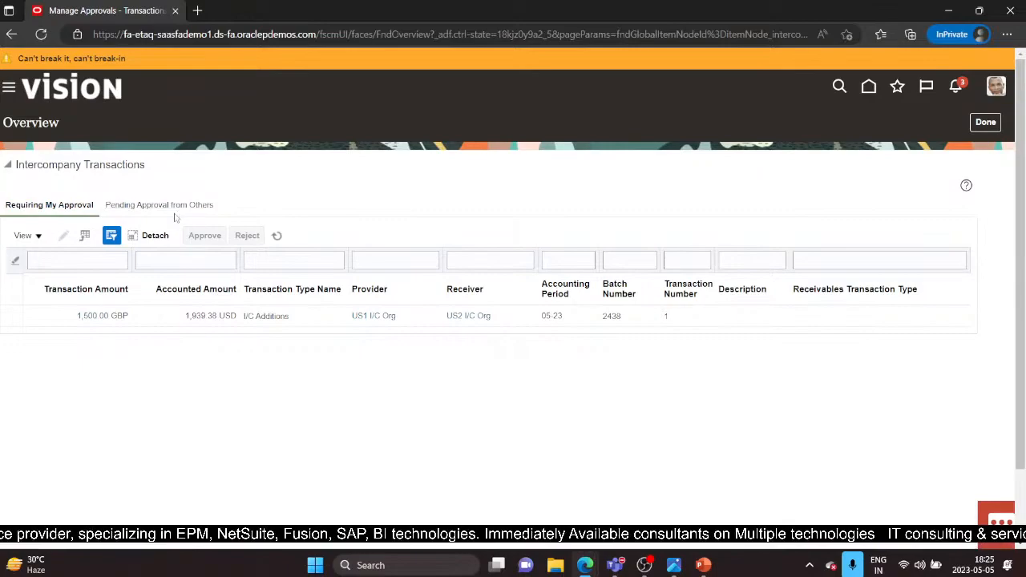
# Step: In the other browser window, view transactions pending approval from others
pyautogui.moveTo(585, 566)
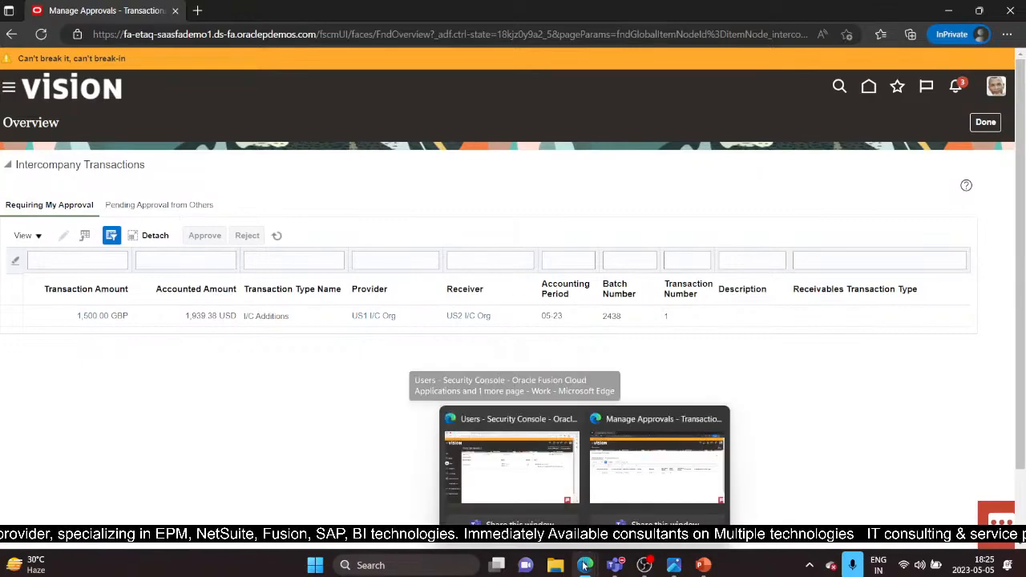
pyautogui.click(518, 488)
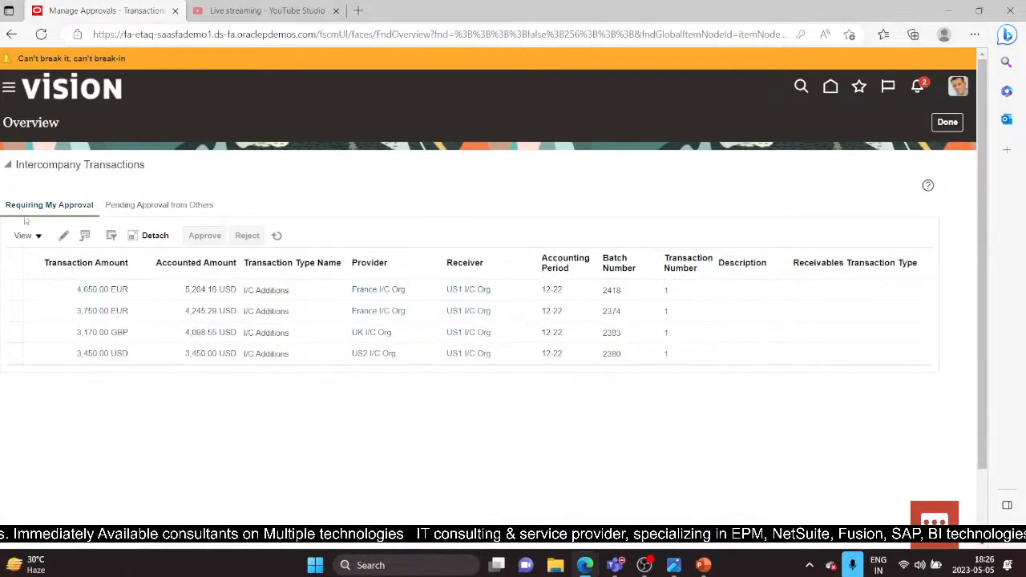
pyautogui.click(196, 205)
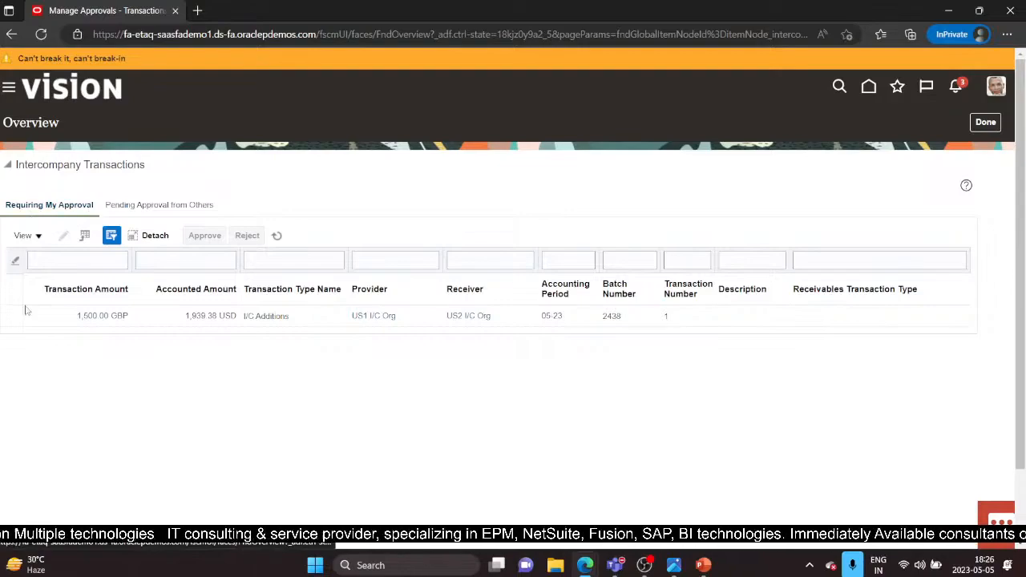
# Step: Open batch 2438's 1,500.00 GBP transaction and review its distributions
pyautogui.click(97, 318)
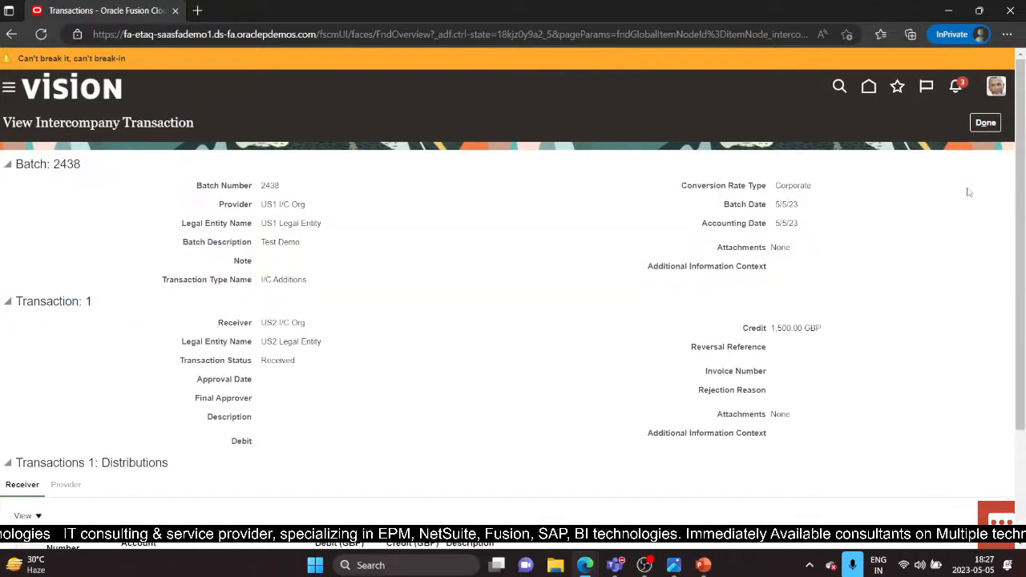
pyautogui.scroll(-2, 379, 301)
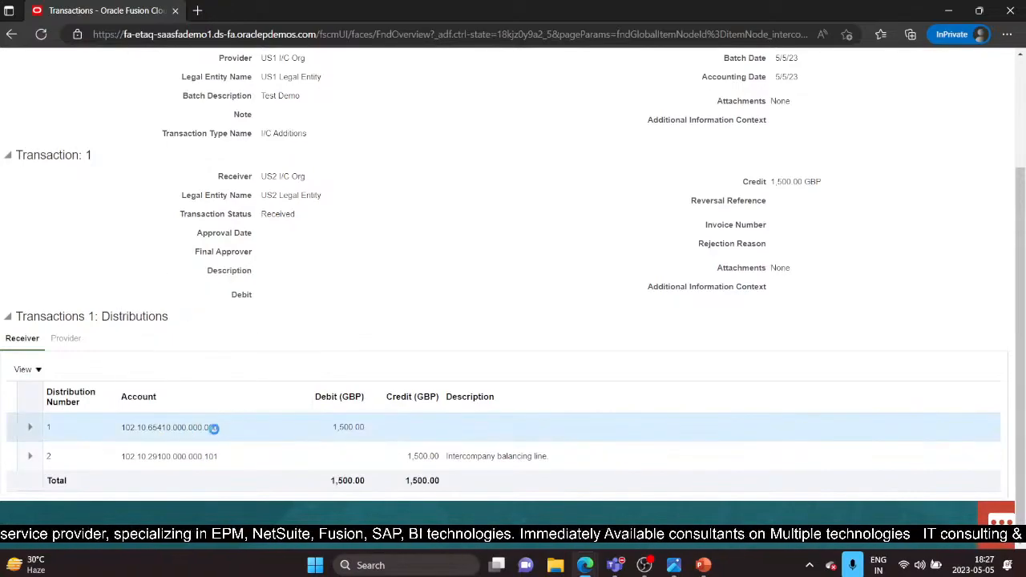
pyautogui.scroll(3, 284, 326)
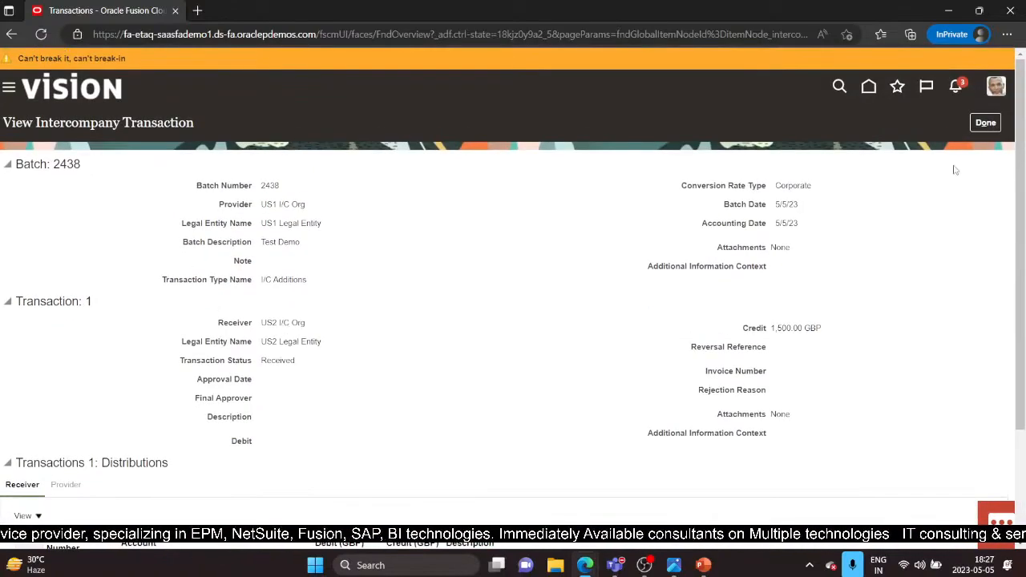
# Step: Close the transaction details with Done and return to the home page
pyautogui.click(986, 122)
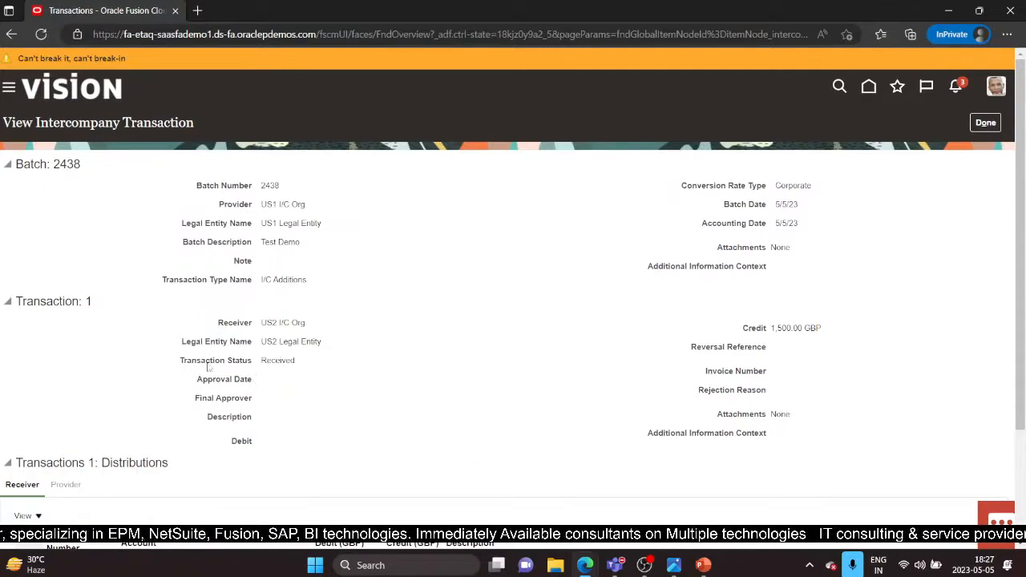
pyautogui.click(985, 122)
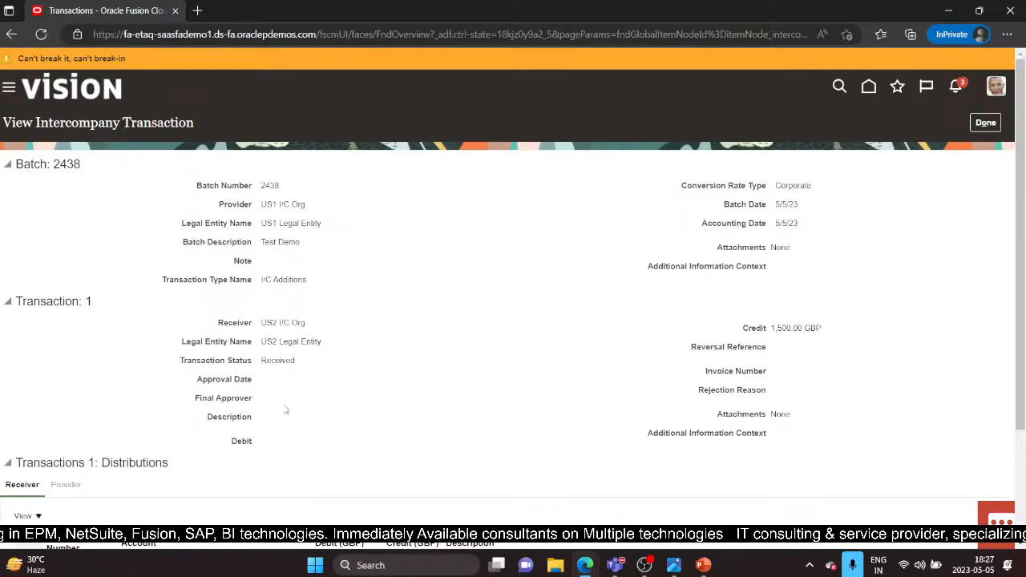
pyautogui.scroll(-3, 344, 392)
pyautogui.scroll(3, 345, 392)
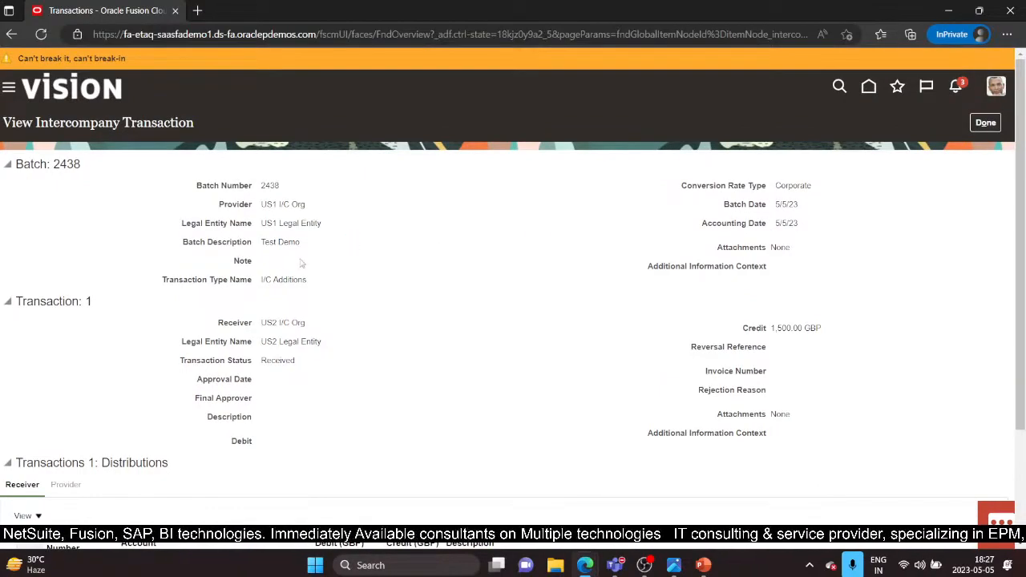
pyautogui.click(985, 123)
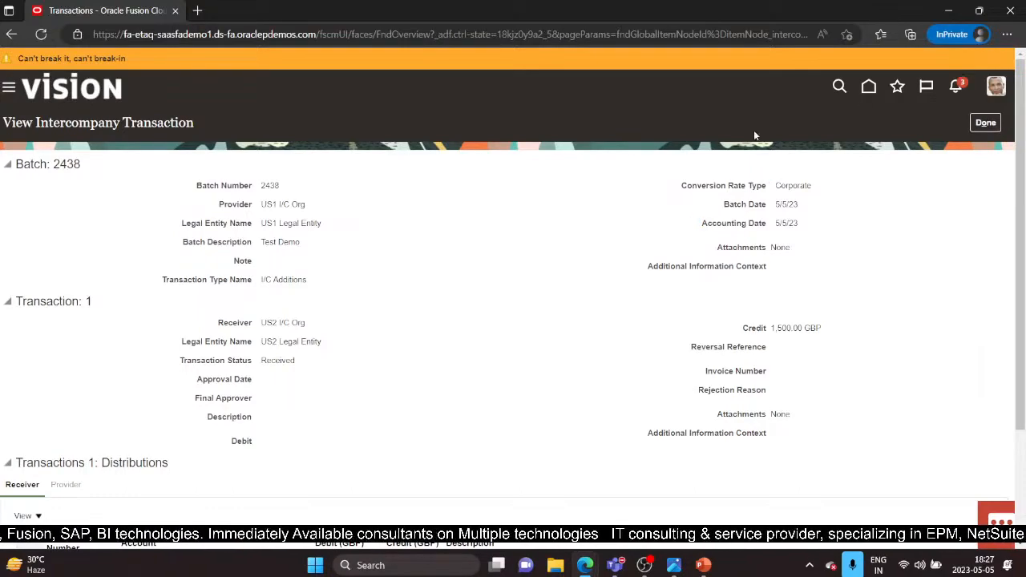
pyautogui.click(869, 87)
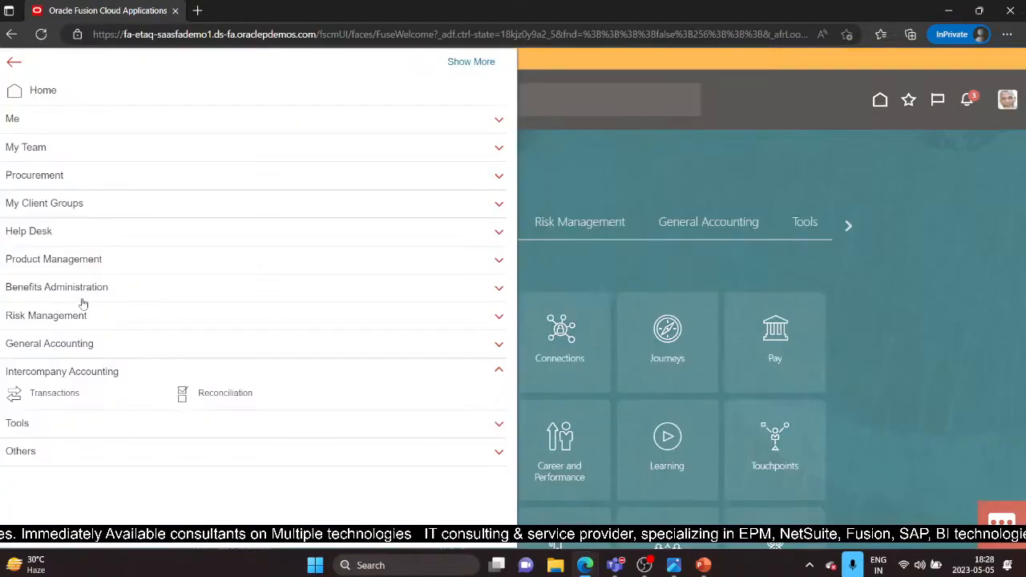
# Step: Review both Manage Approvals tabs under Intercompany Transactions, then close the page and reopen the Tasks panel
pyautogui.click(70, 393)
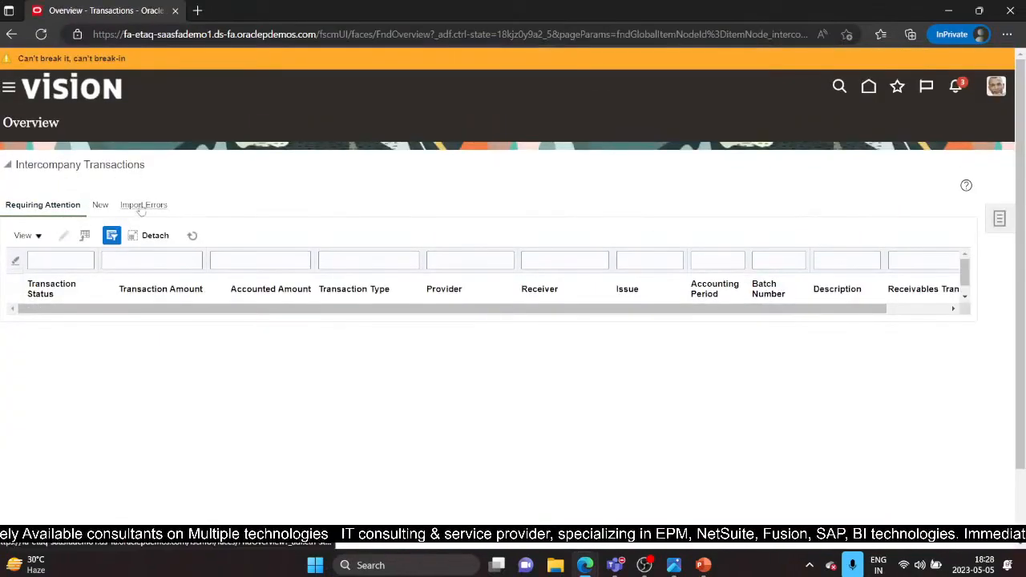
pyautogui.click(999, 220)
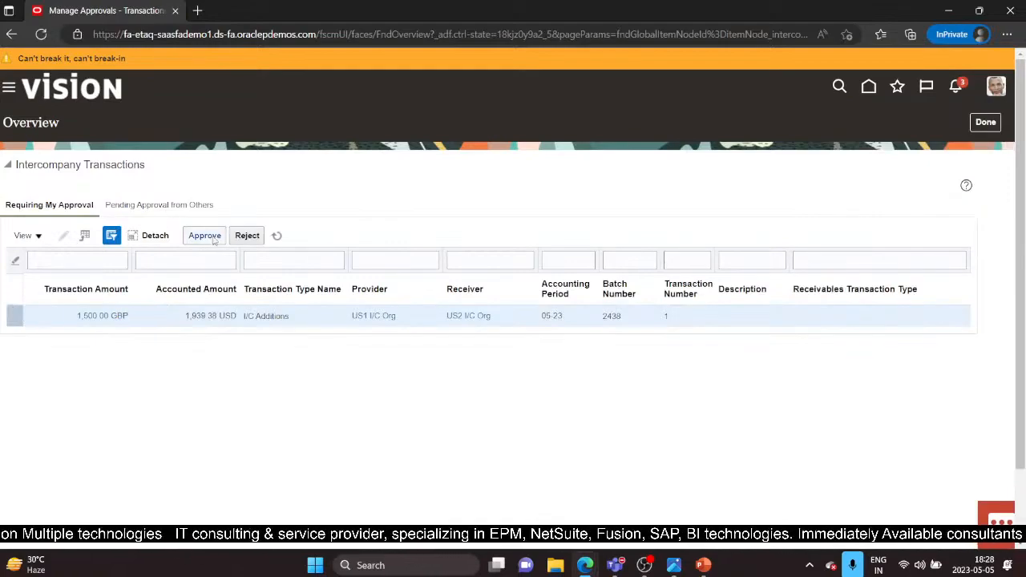
pyautogui.click(178, 207)
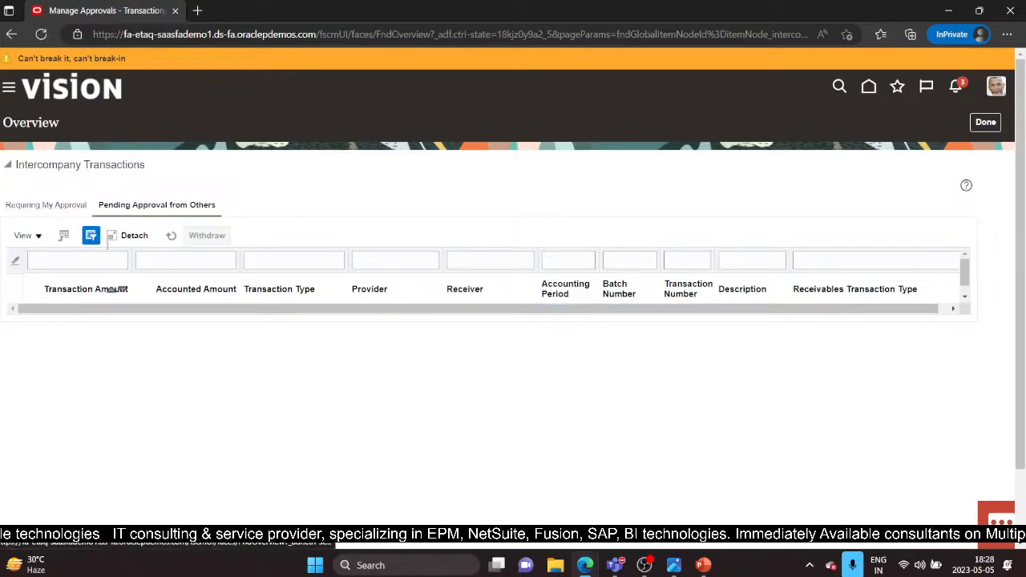
pyautogui.click(44, 205)
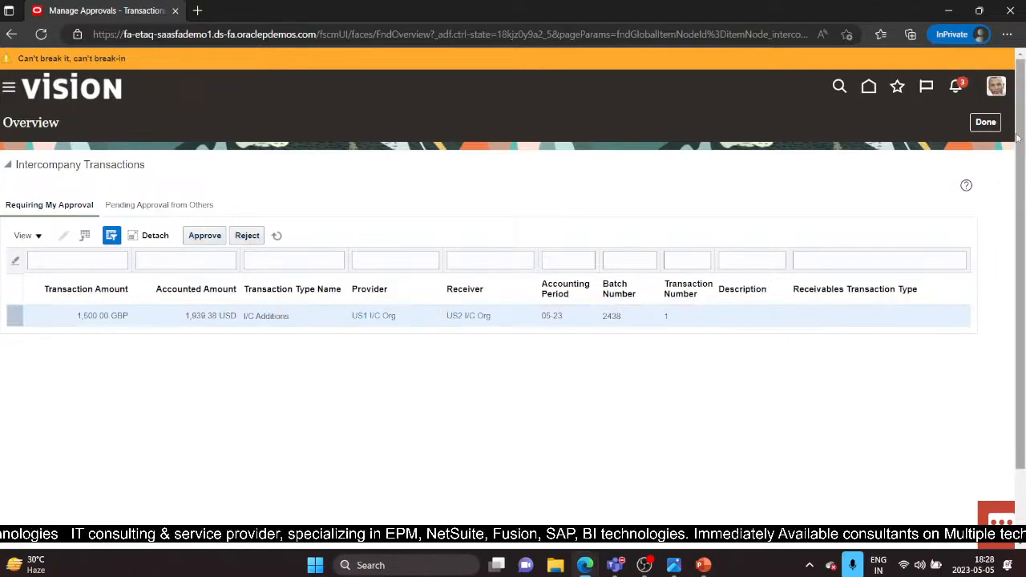
pyautogui.click(986, 122)
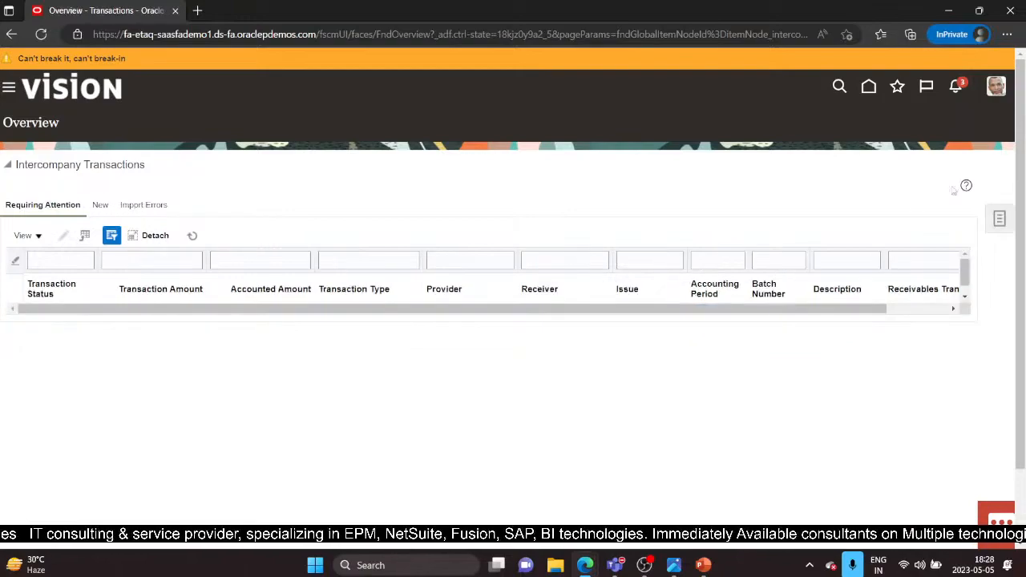
pyautogui.click(1000, 219)
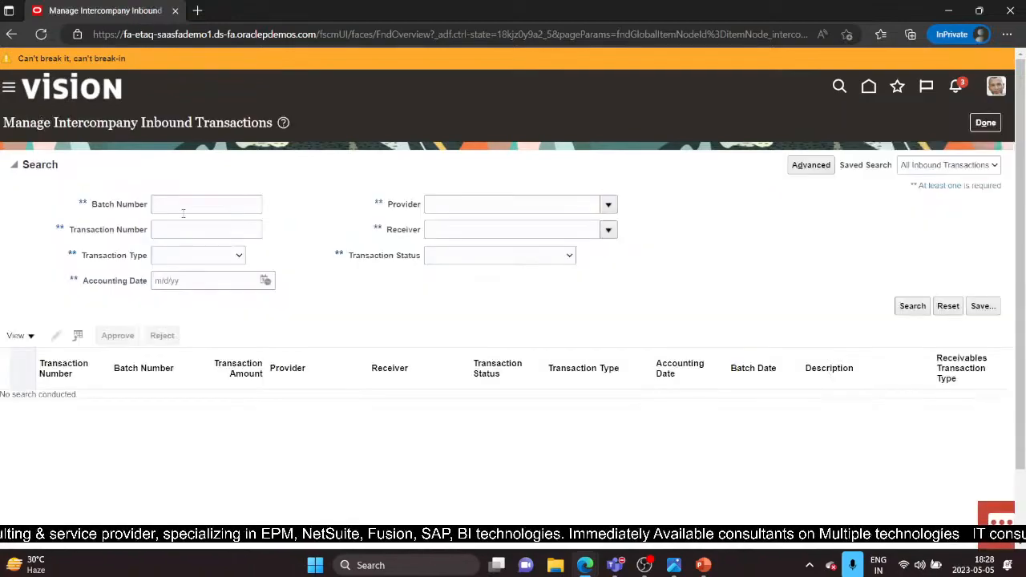
# Step: Search inbound transactions for batch 2438, then close the search page
pyautogui.hotkey('alt', 'Tab')
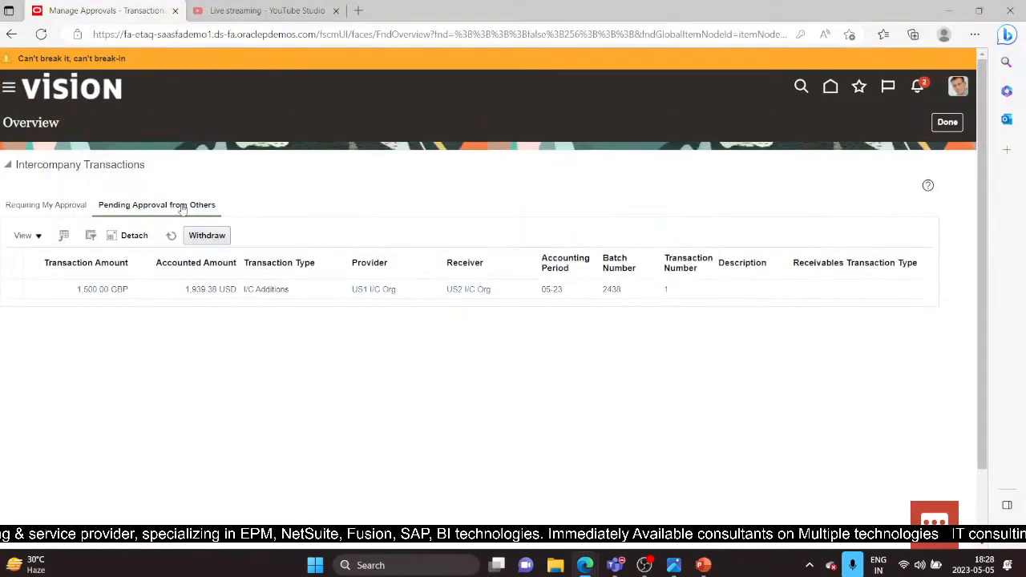
pyautogui.hotkey('alt', 'Tab')
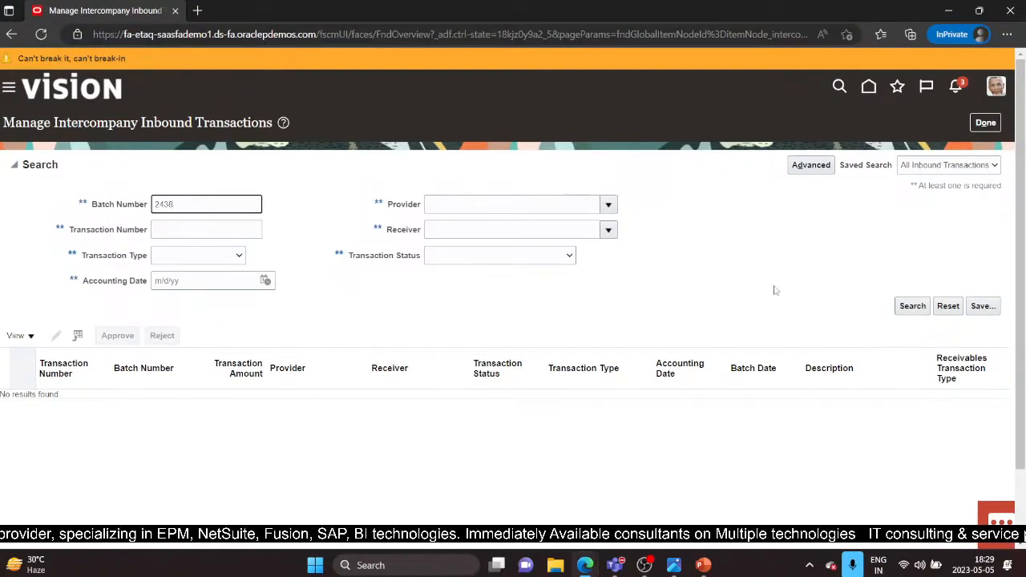
pyautogui.click(908, 308)
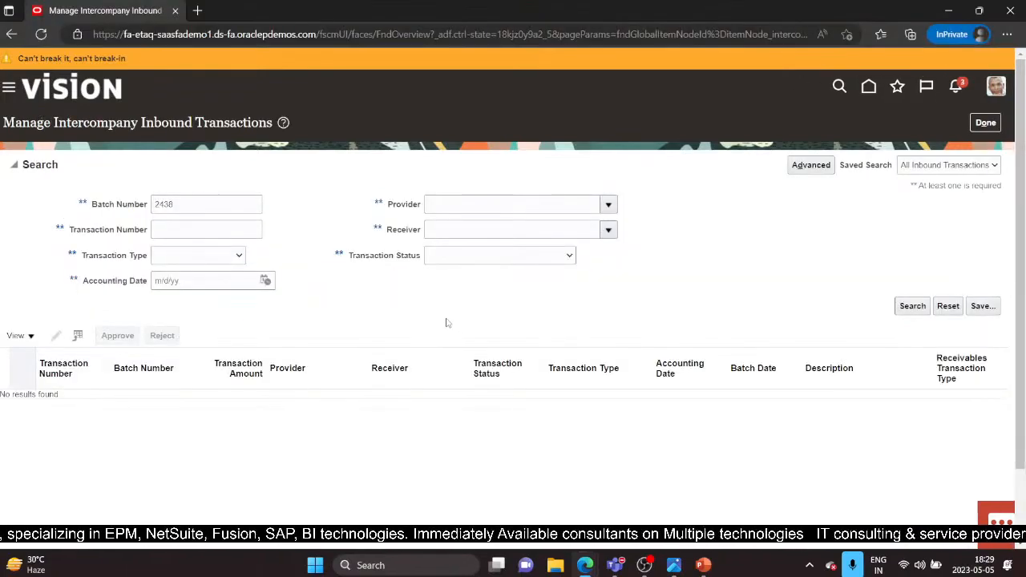
pyautogui.click(911, 307)
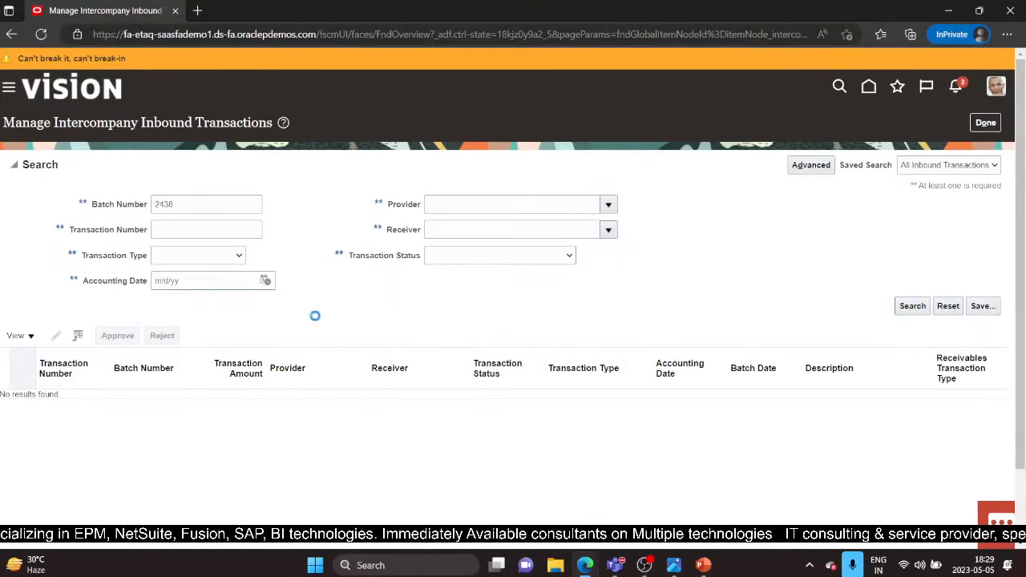
pyautogui.click(982, 120)
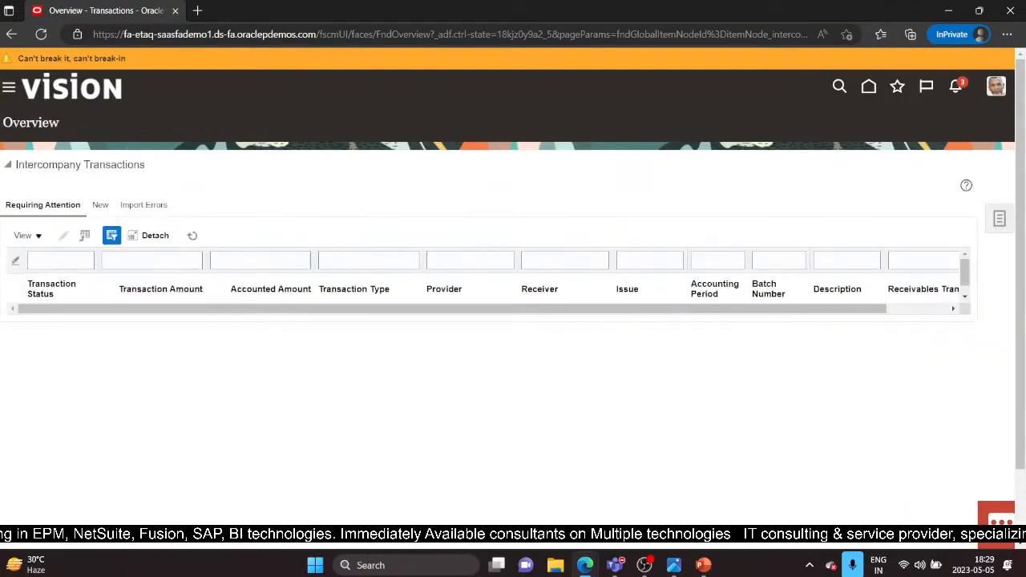
# Step: Return to the approvals window and sign out of the current session
pyautogui.moveTo(585, 565)
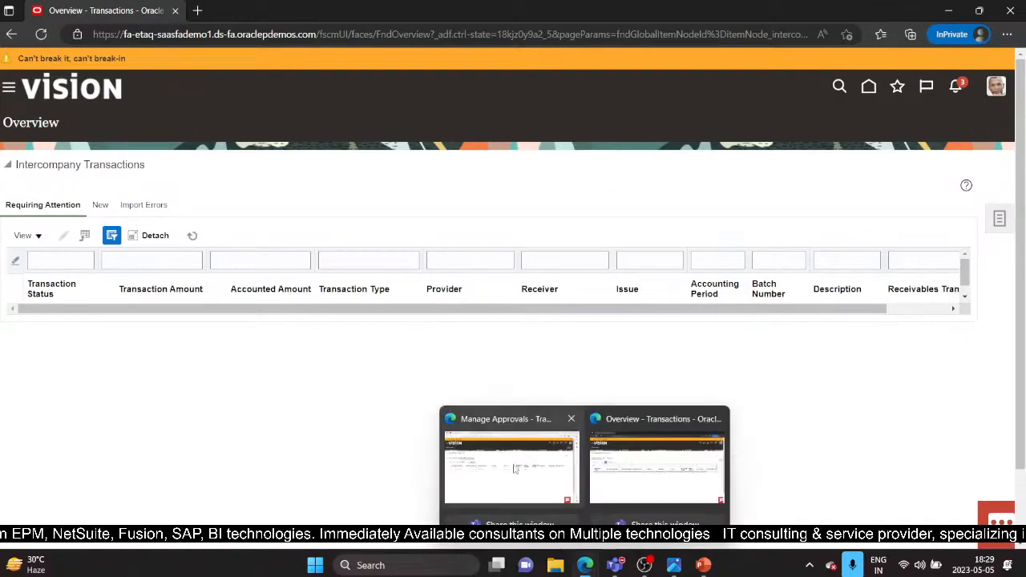
pyautogui.click(514, 461)
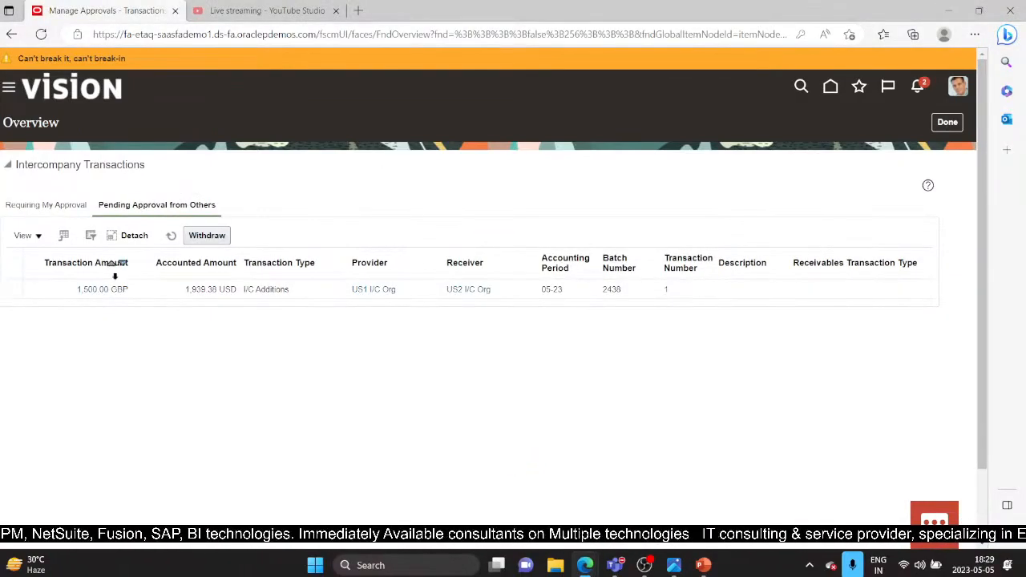
pyautogui.click(958, 88)
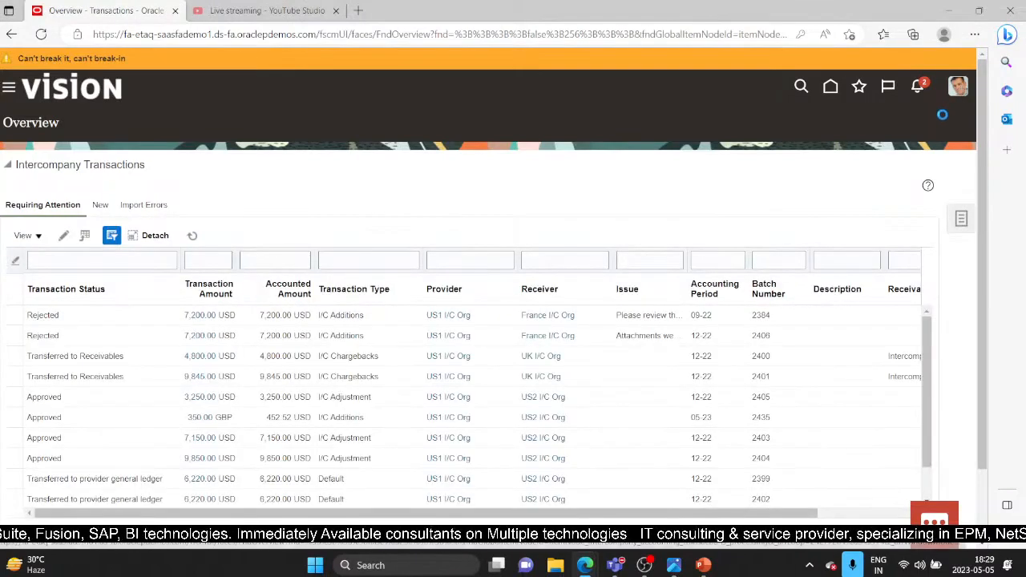
pyautogui.click(933, 122)
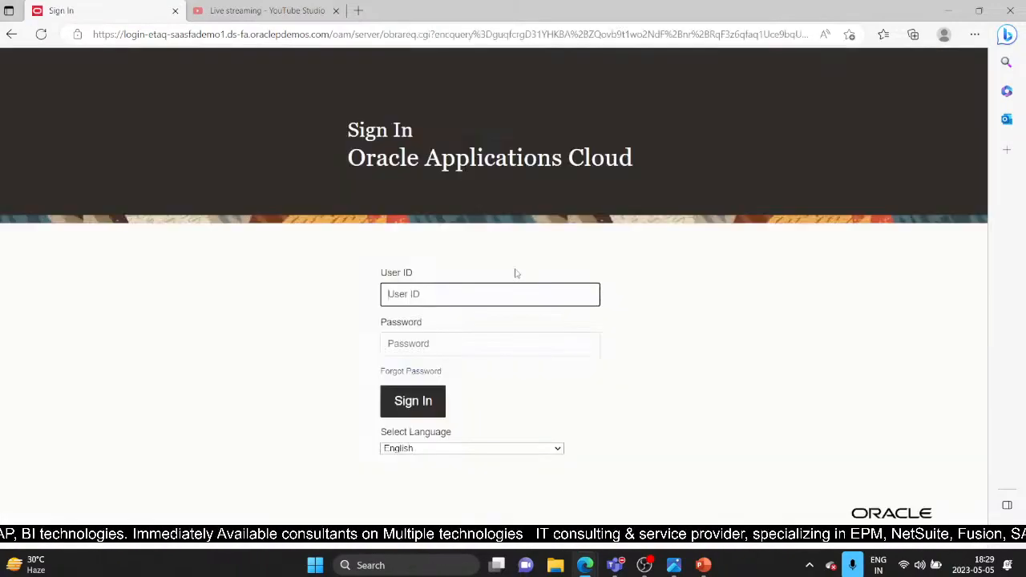
# Step: Sign in with the receiving approver's user ID and password
pyautogui.doubleClick(478, 298)
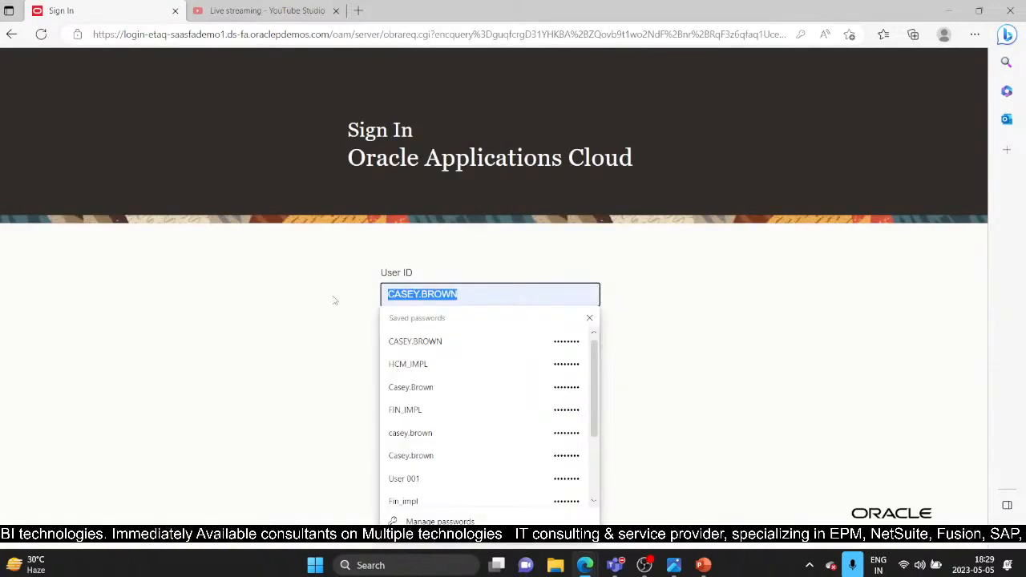
pyautogui.write('Kerry.lane')
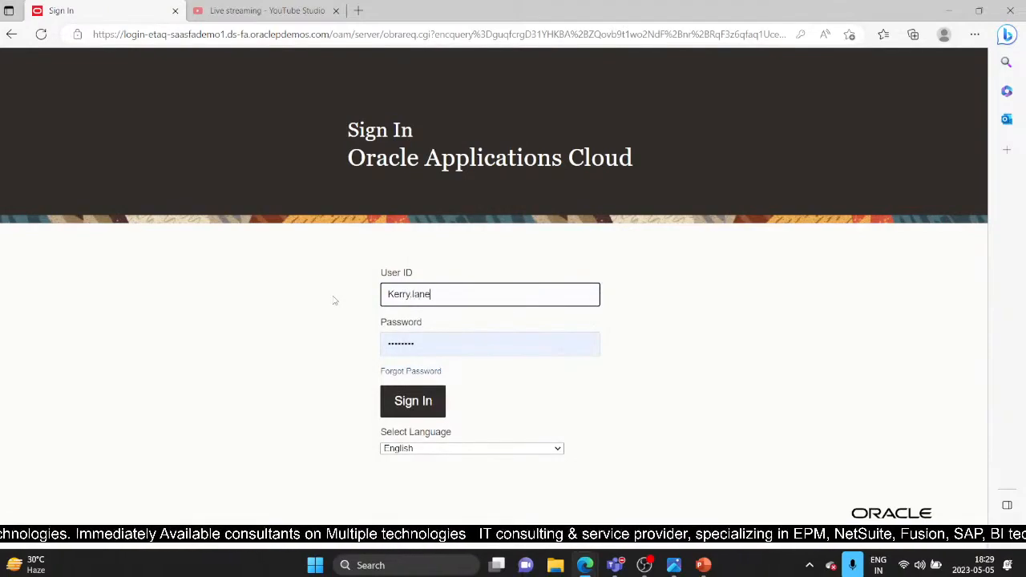
pyautogui.press('Tab')
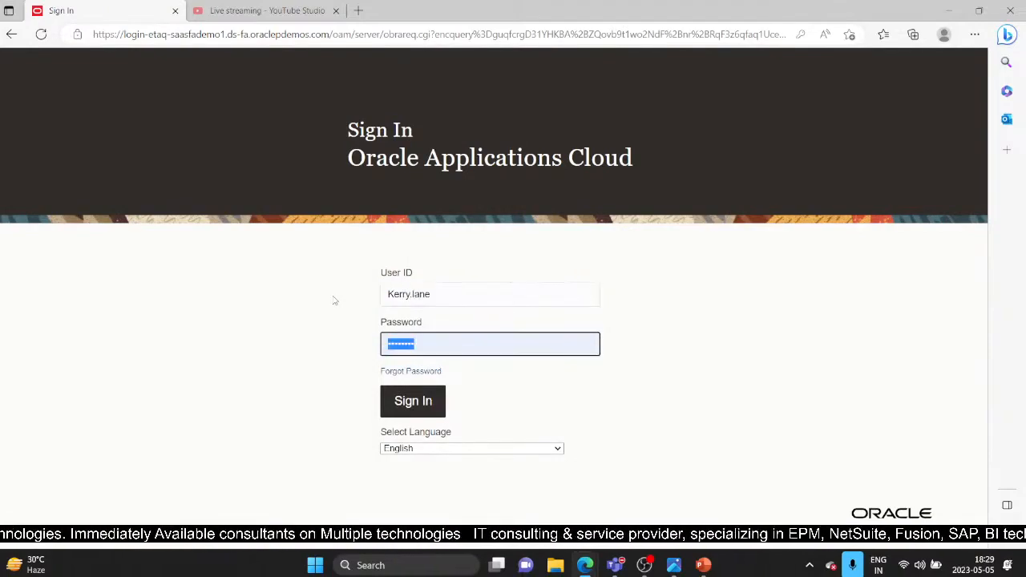
pyautogui.write('••')
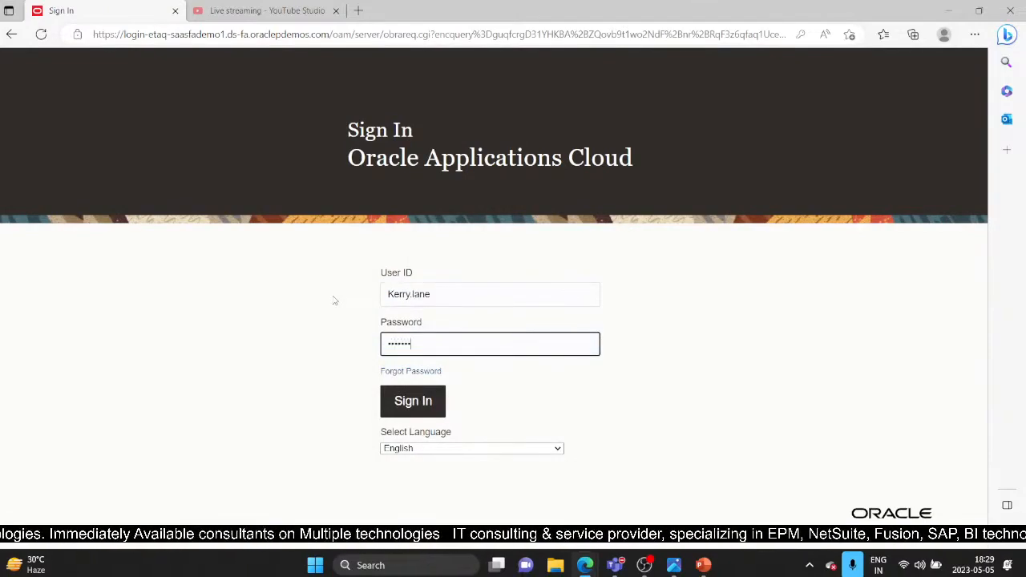
pyautogui.click(434, 405)
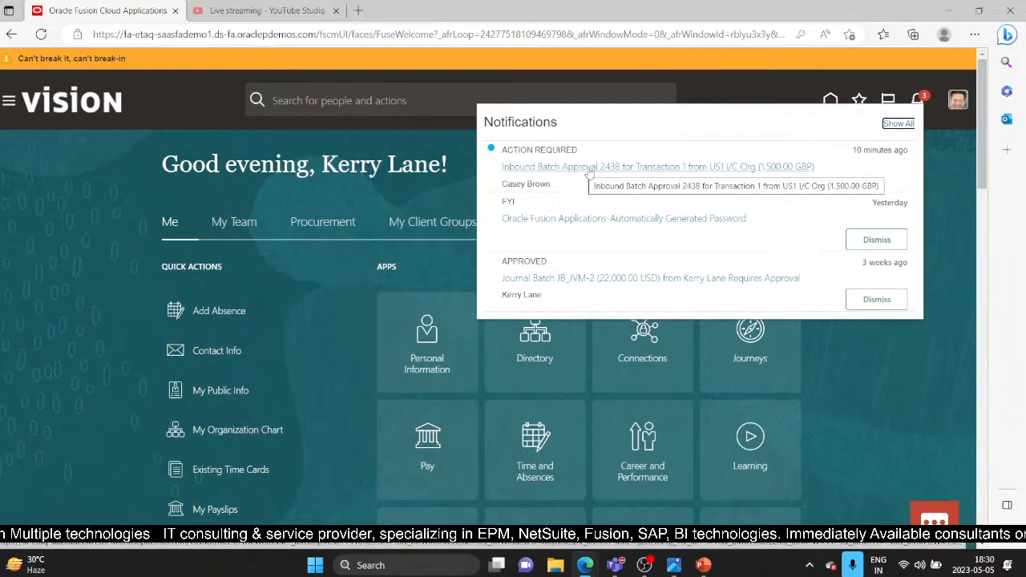
# Step: Open the Intercompany Transactions Manage Approvals page listing batches 2438 and 2372
pyautogui.click(8, 106)
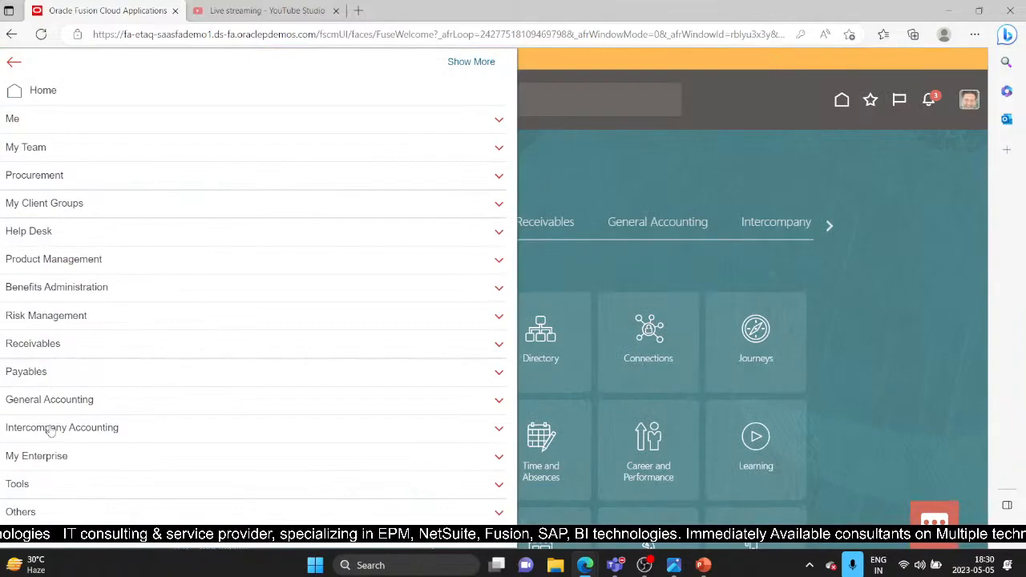
pyautogui.click(50, 429)
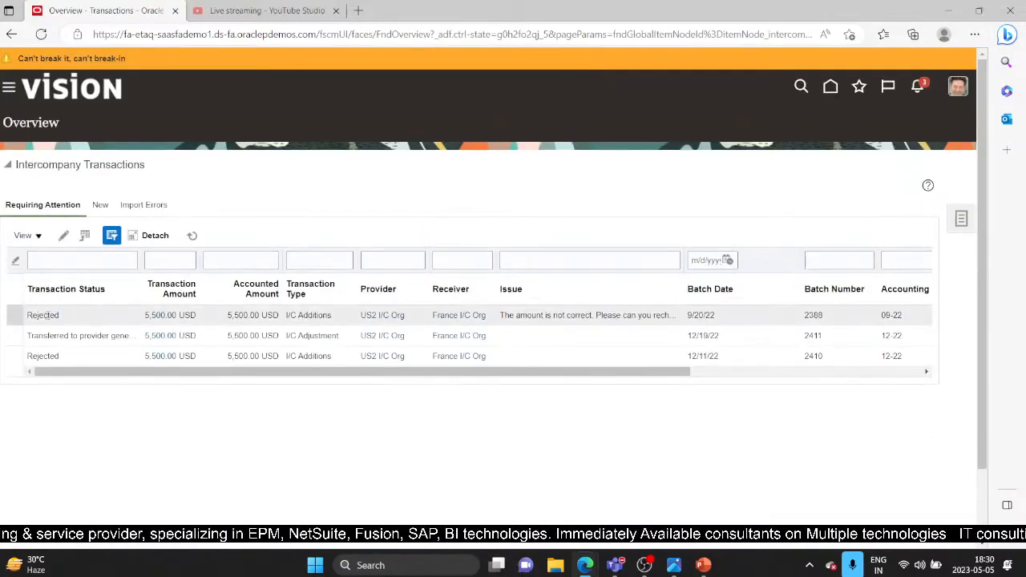
pyautogui.click(959, 221)
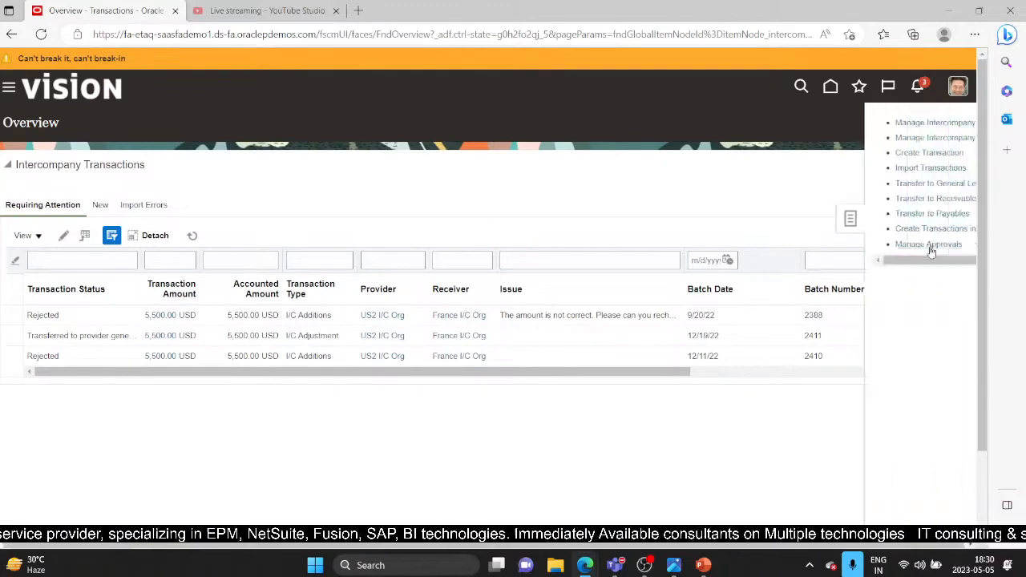
pyautogui.click(871, 245)
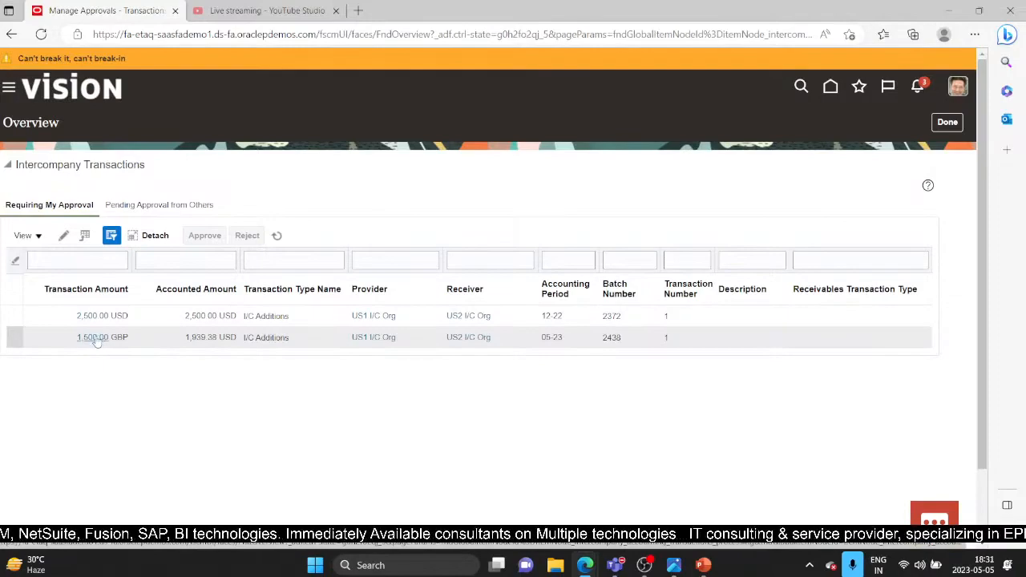
# Step: Open batch 2438's 1,500.00 GBP inbound transaction for editing
pyautogui.click(95, 338)
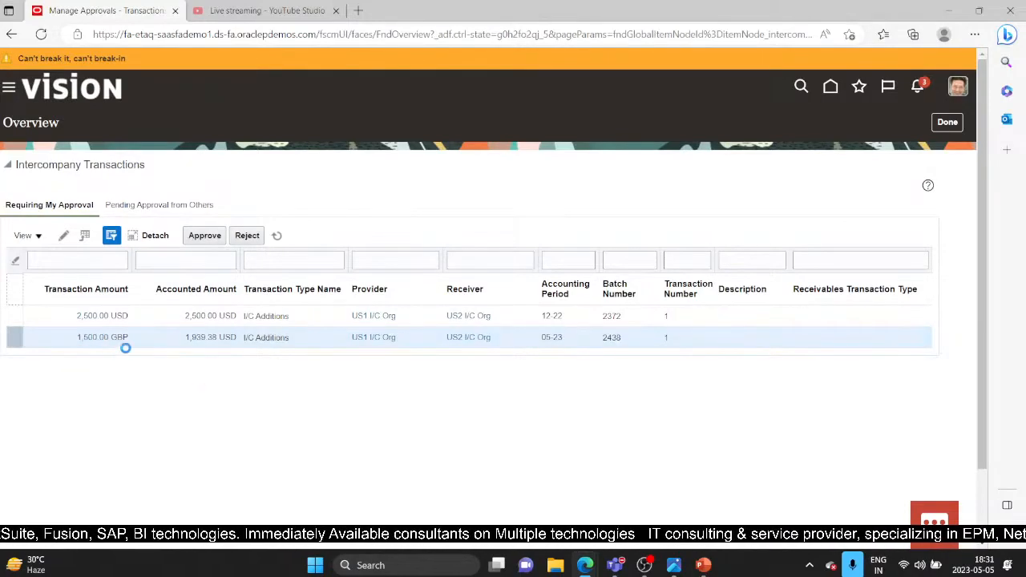
pyautogui.click(63, 236)
pyautogui.scroll(-3, 385, 369)
pyautogui.scroll(-1, 386, 369)
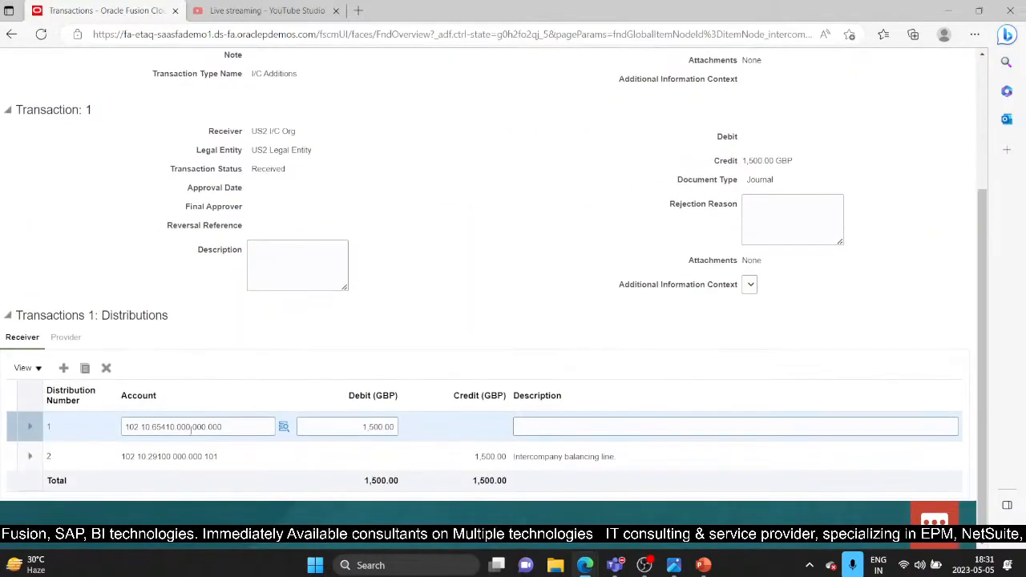
# Step: In the provider's window, review distribution line 1's account segments, then leave the transaction view
pyautogui.hotkey('alt', 'Tab')
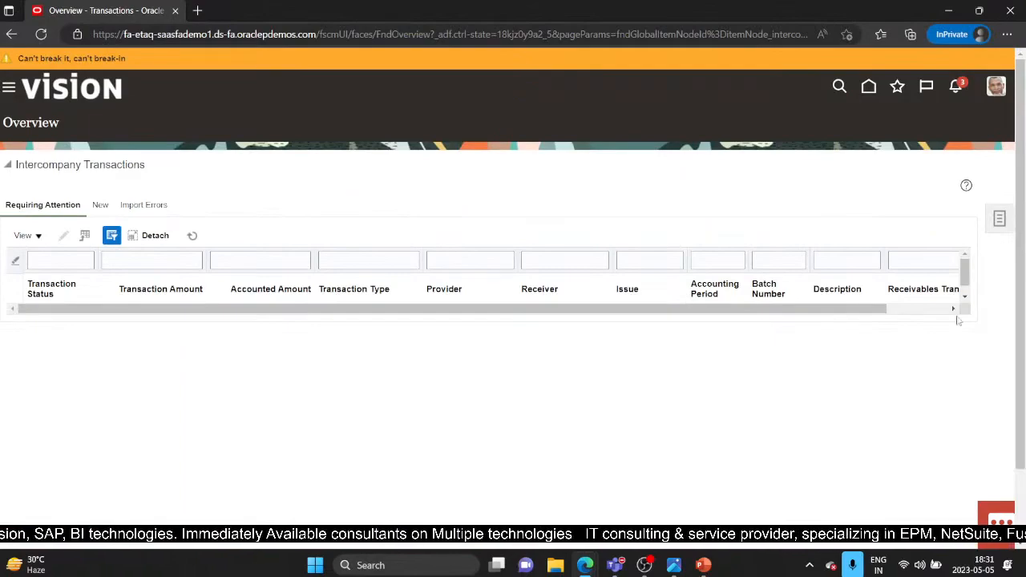
pyautogui.click(999, 218)
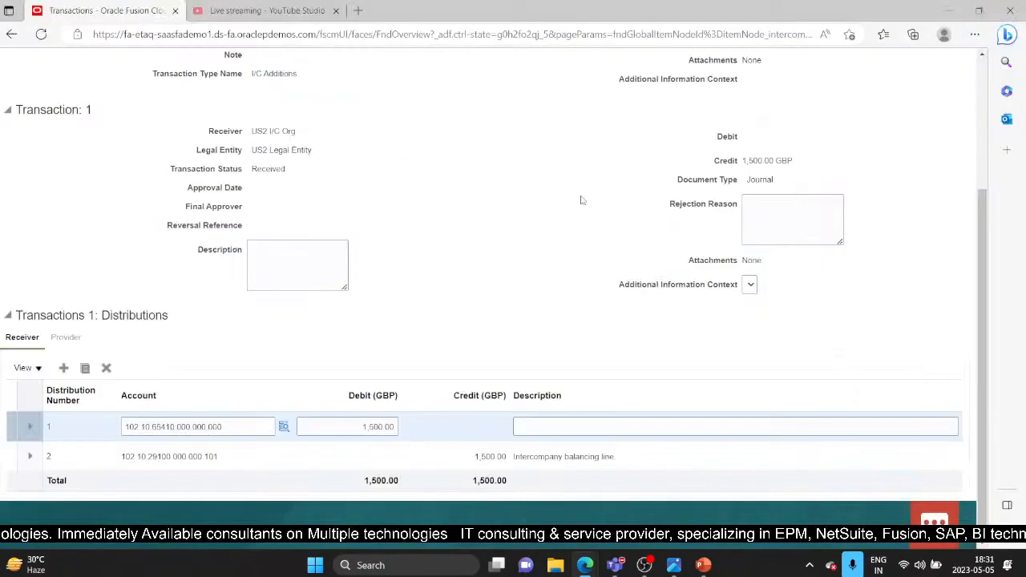
pyautogui.scroll(3, 965, 90)
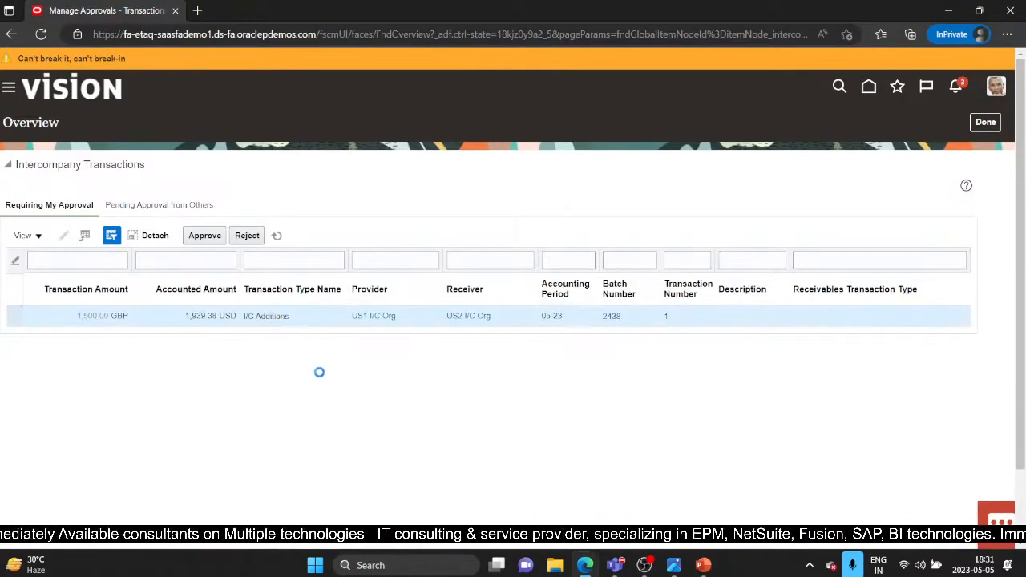
pyautogui.scroll(-3, 308, 370)
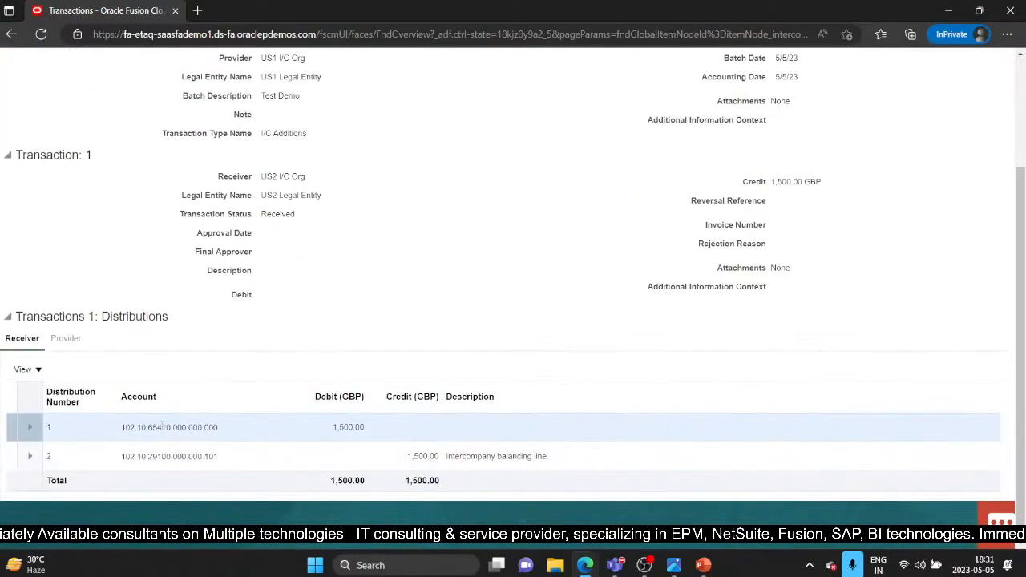
pyautogui.doubleClick(161, 427)
pyautogui.click(226, 425)
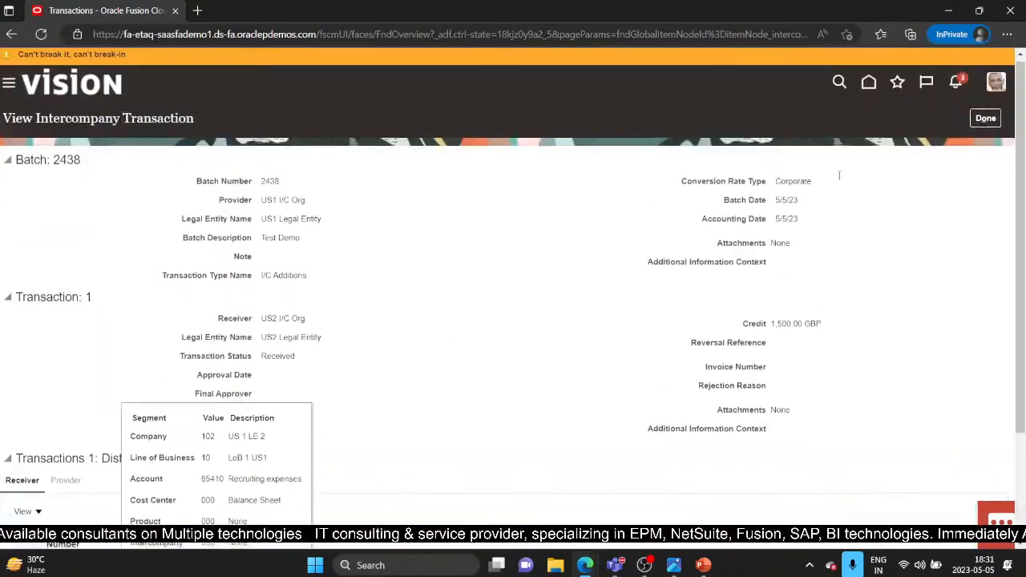
pyautogui.click(985, 118)
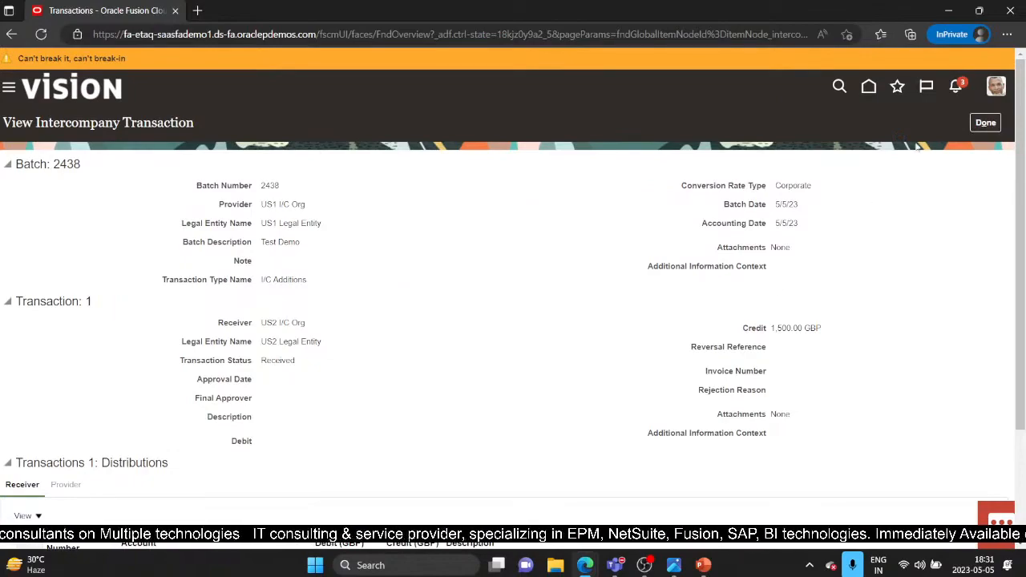
# Step: Bring up distribution line 1's account lookup and its Account segment values
pyautogui.scroll(-3, 348, 371)
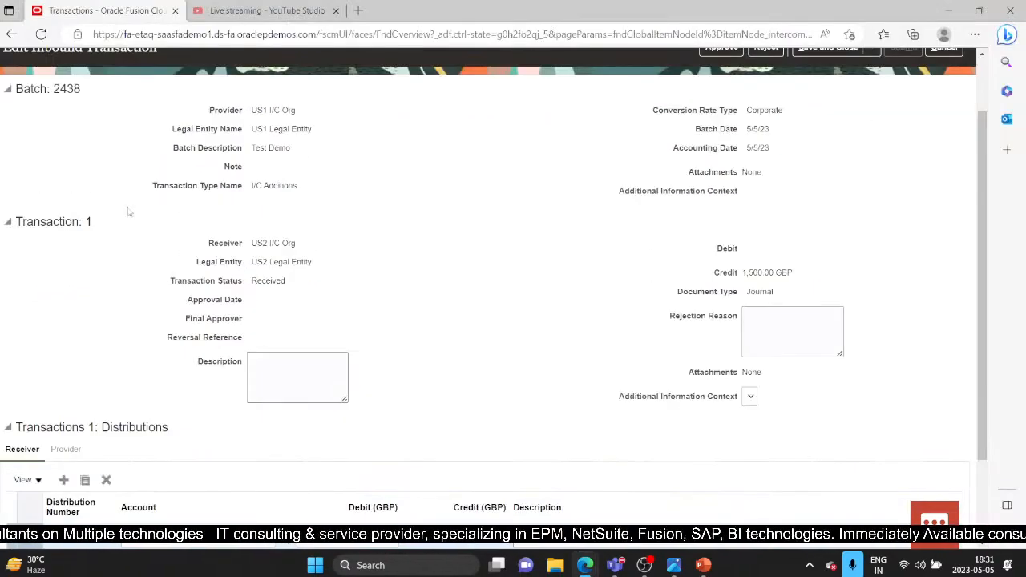
pyautogui.scroll(2, 769, 264)
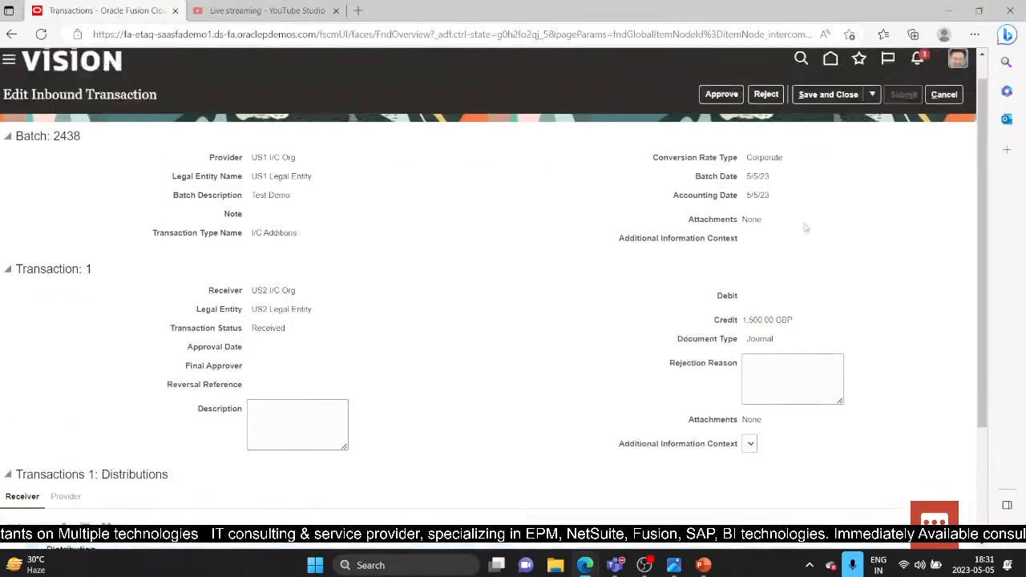
pyautogui.scroll(-3, 278, 299)
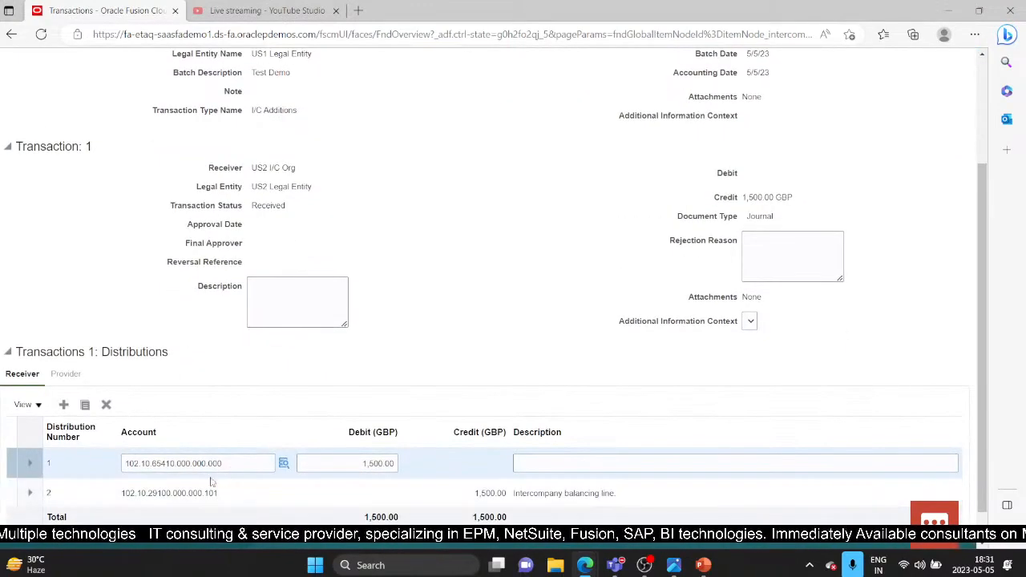
pyautogui.click(283, 463)
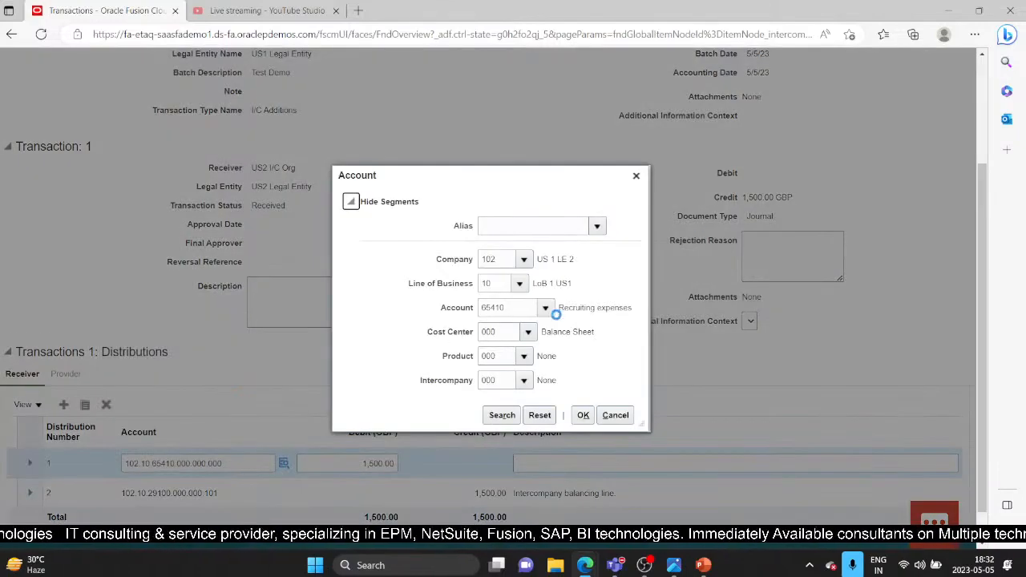
pyautogui.click(522, 308)
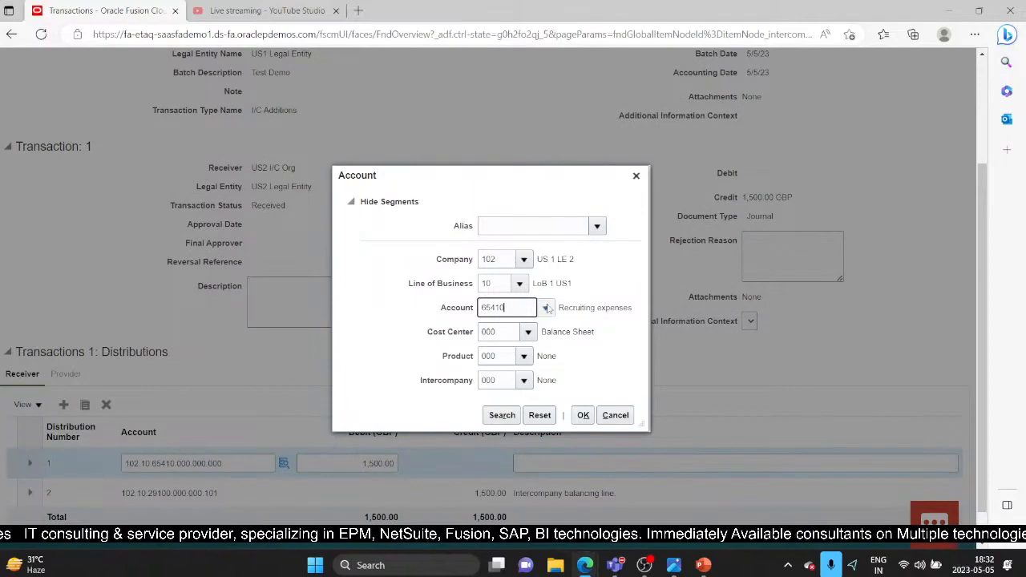
pyautogui.click(545, 308)
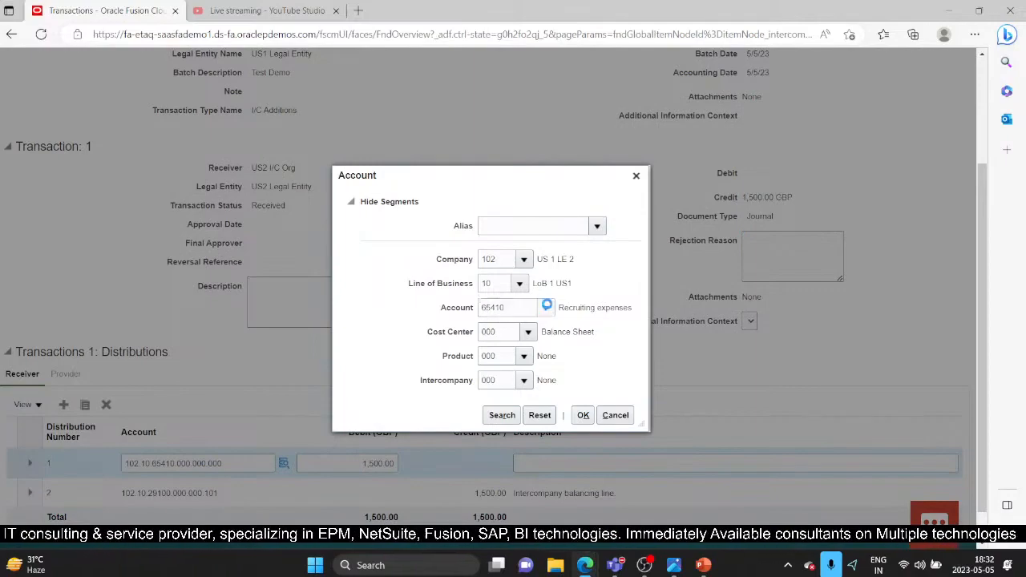
# Step: Search accounts described as expenses and apply 78210 Interest Expenses to line 1
pyautogui.click(497, 533)
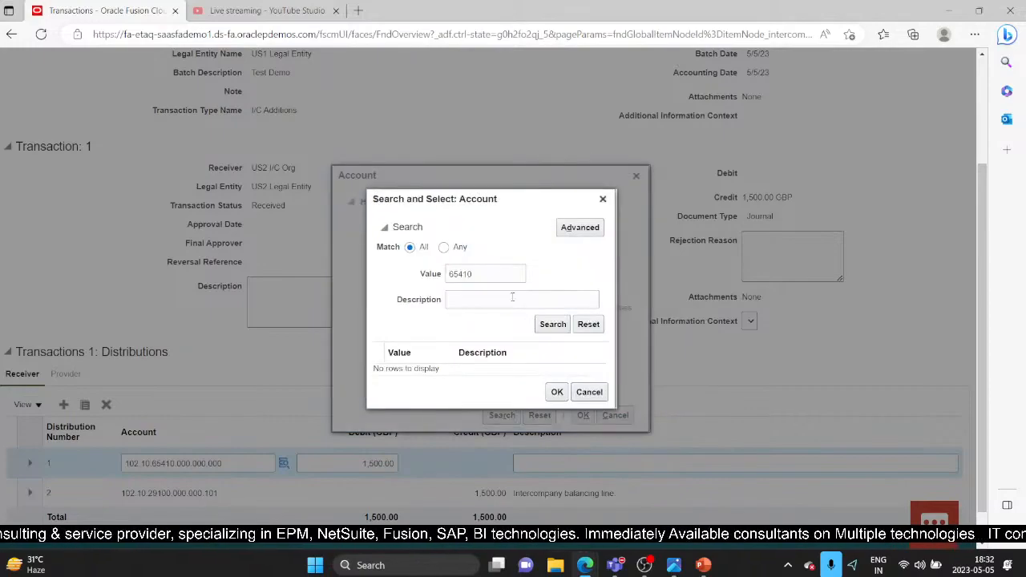
pyautogui.doubleClick(493, 274)
pyautogui.press('BackSpace')
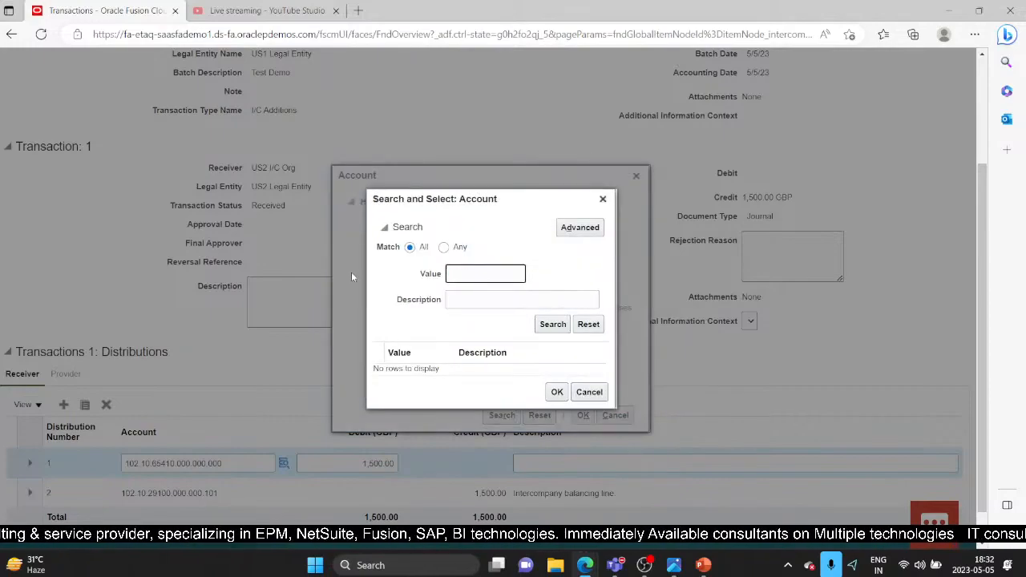
pyautogui.click(469, 296)
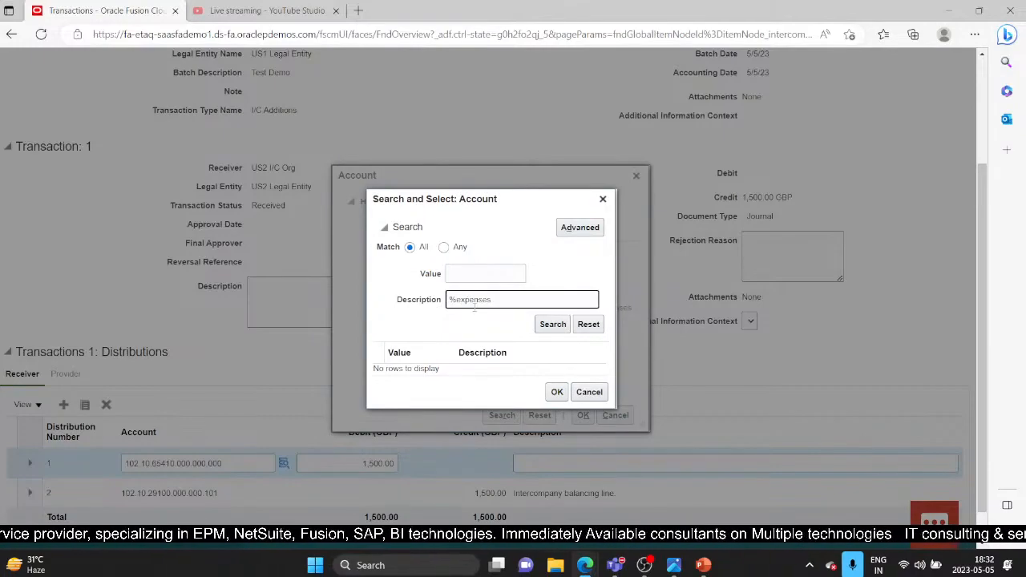
pyautogui.press('Return')
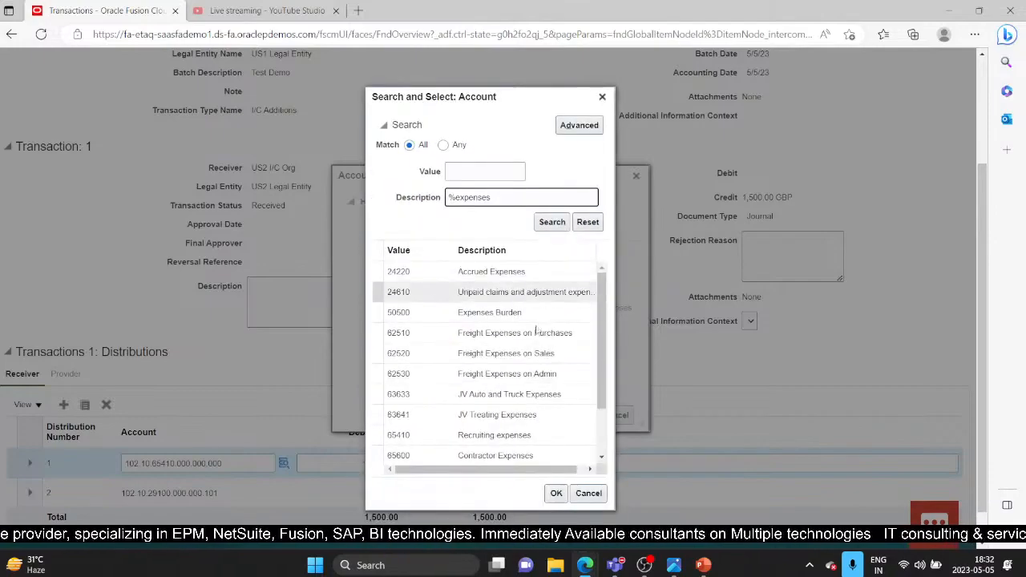
pyautogui.scroll(-2, 598, 350)
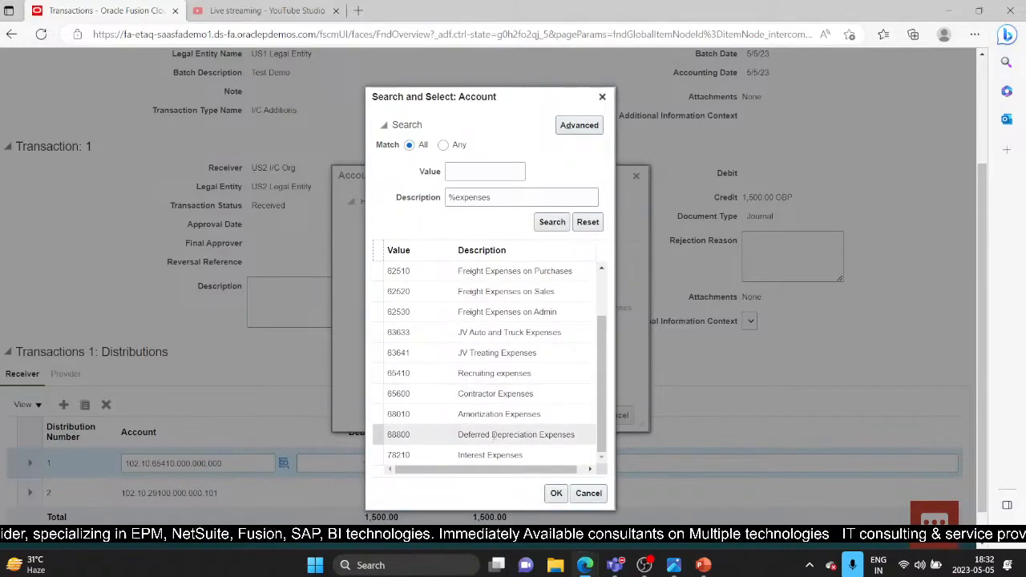
pyautogui.click(493, 455)
pyautogui.click(557, 494)
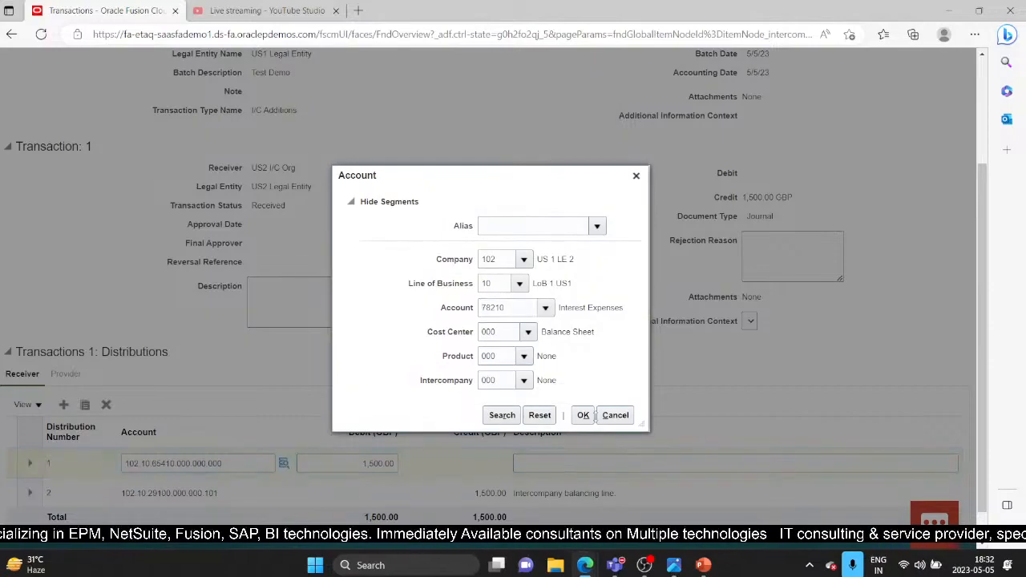
pyautogui.click(584, 412)
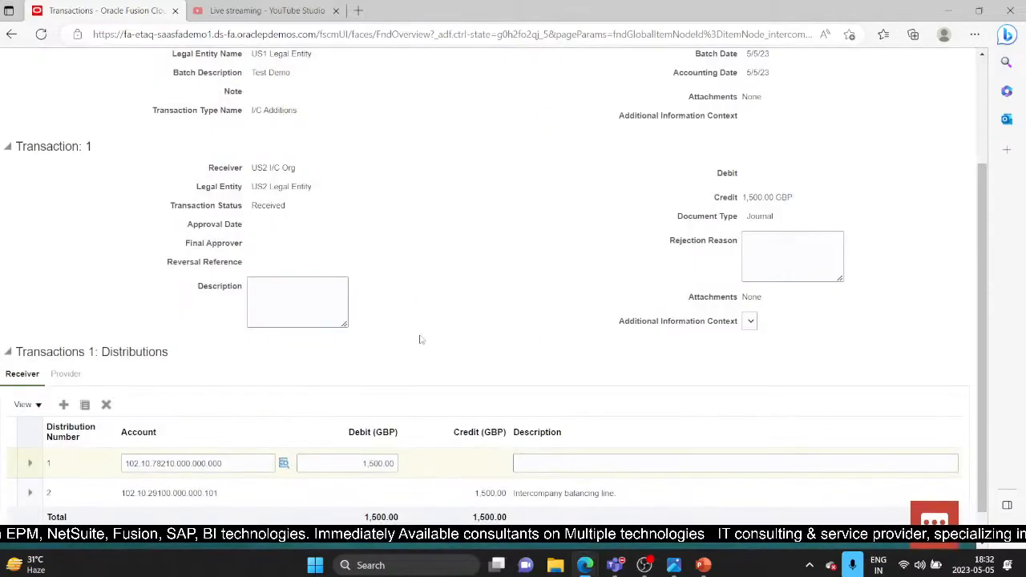
# Step: In the approver's window, review and close the intercompany transaction view
pyautogui.hotkey('alt', 'Tab')
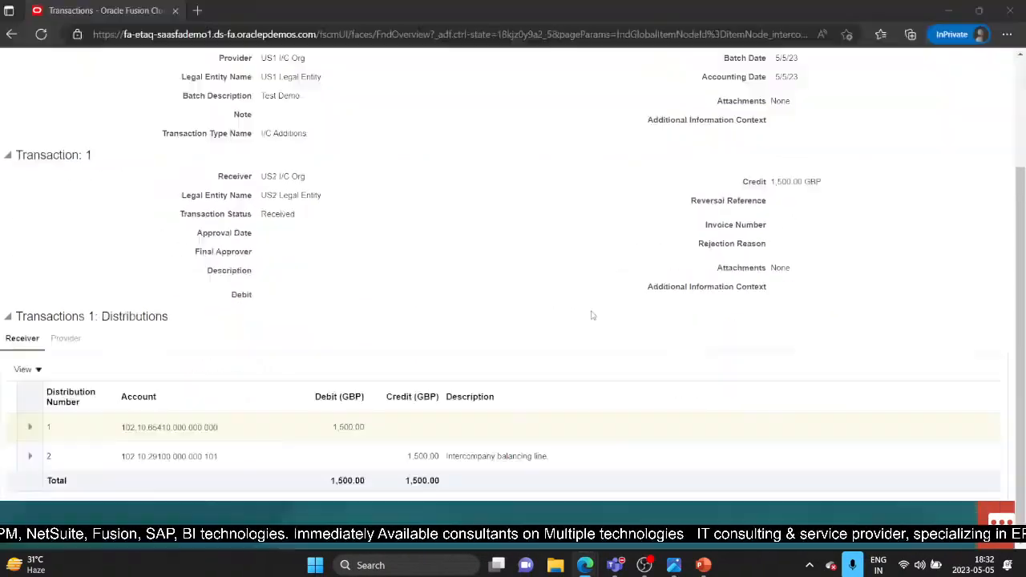
pyautogui.scroll(3, 556, 284)
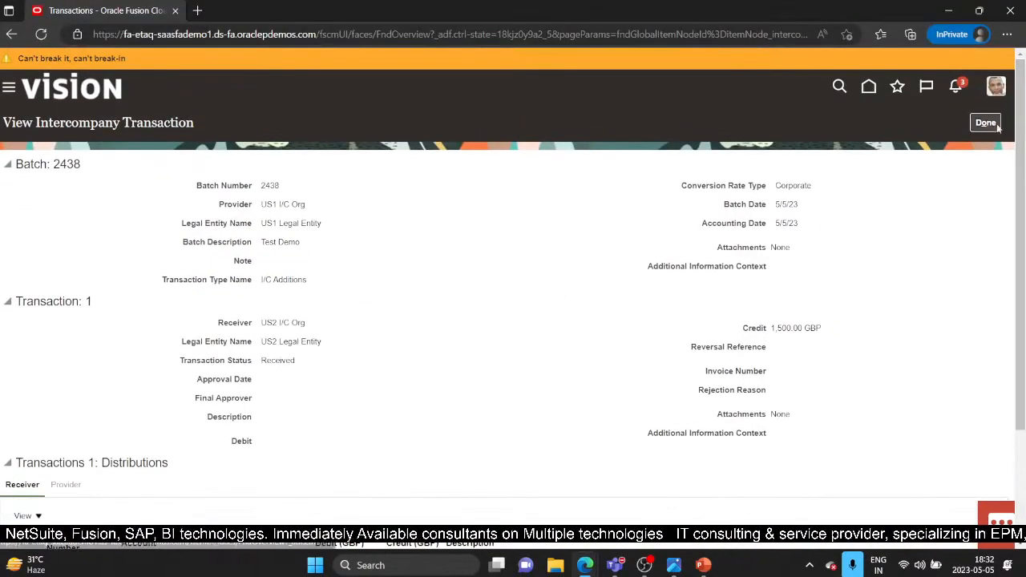
pyautogui.scroll(-2, 319, 375)
pyautogui.scroll(-2, 247, 420)
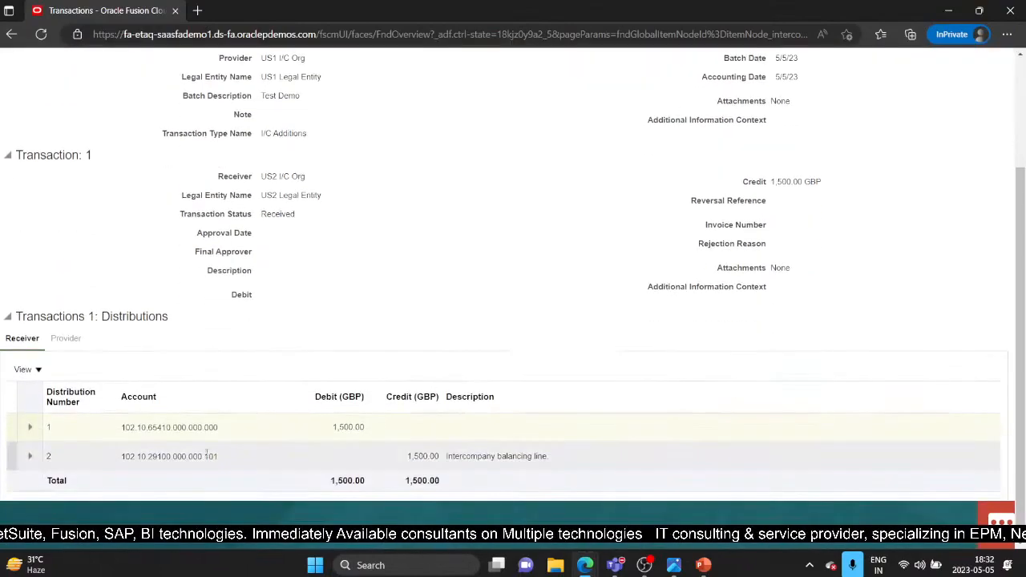
pyautogui.scroll(3, 529, 367)
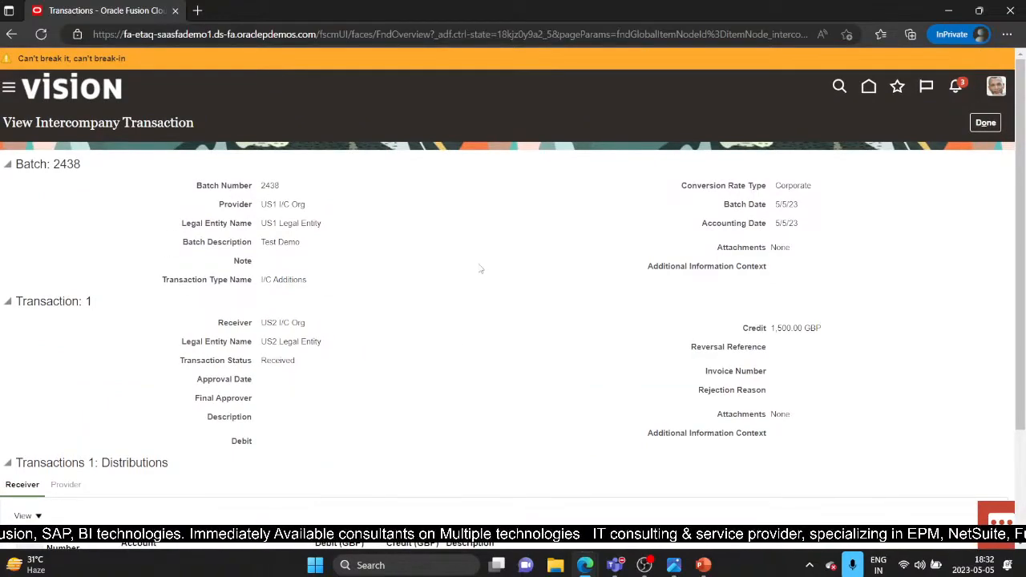
pyautogui.click(987, 123)
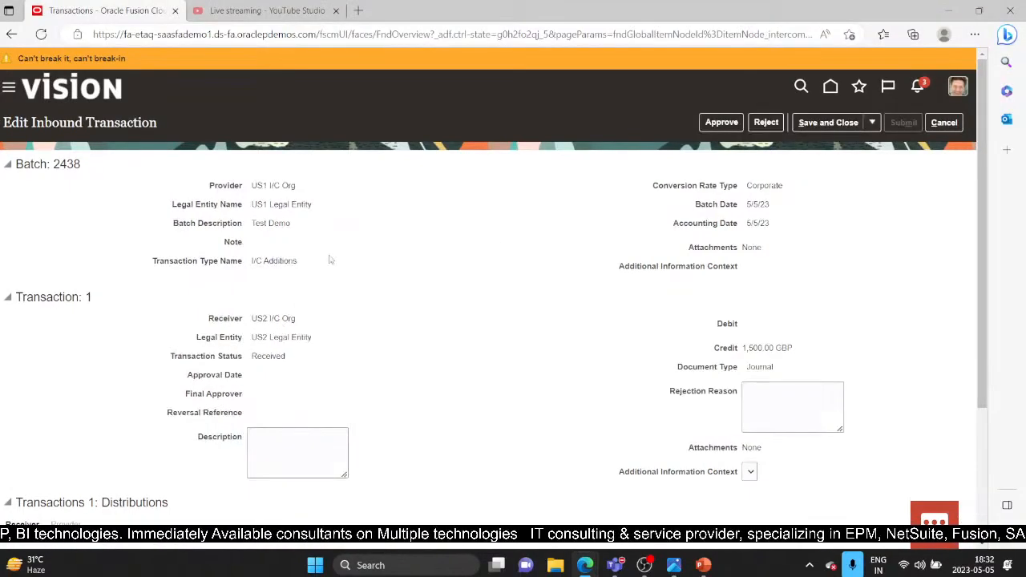
pyautogui.scroll(-3, 553, 301)
pyautogui.scroll(3, 591, 366)
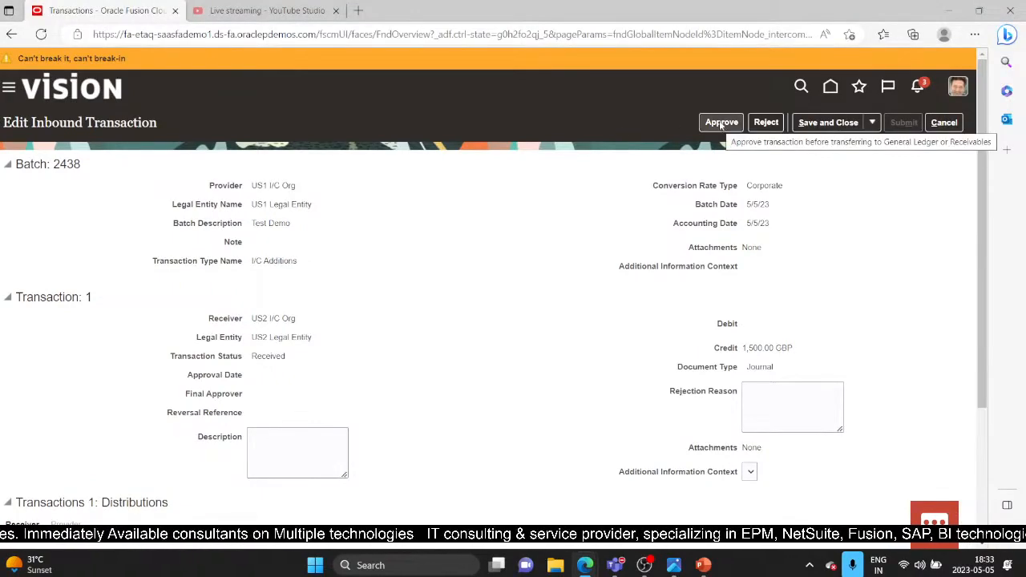
# Step: Save and close the edited transaction, accepting the intercompany account replacement
pyautogui.click(722, 124)
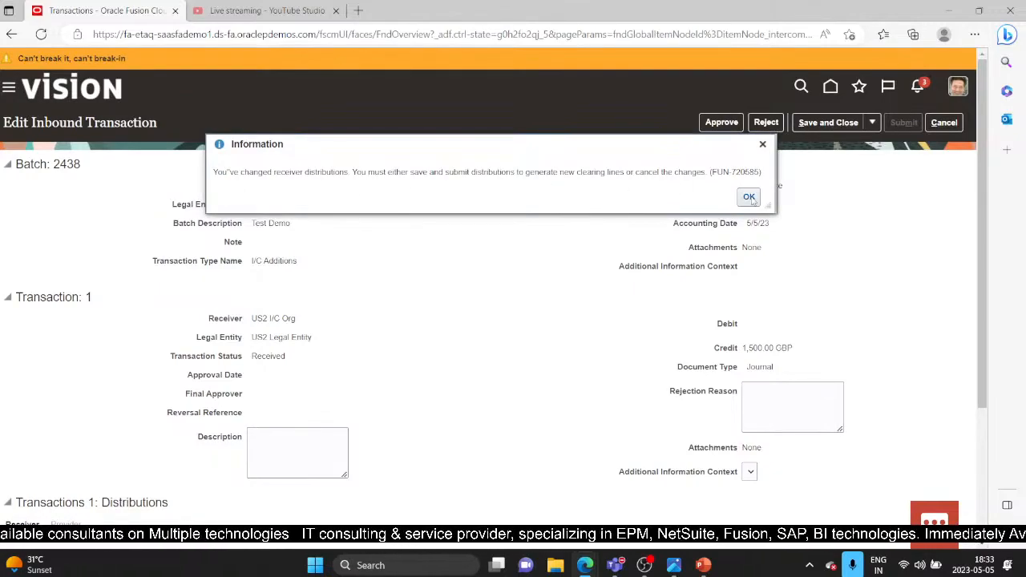
pyautogui.click(749, 197)
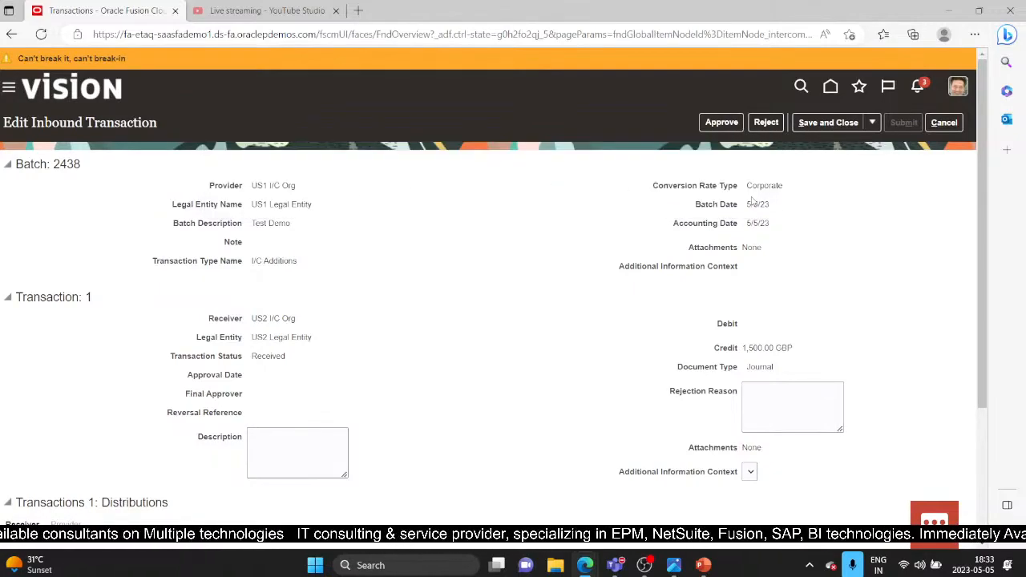
pyautogui.click(846, 125)
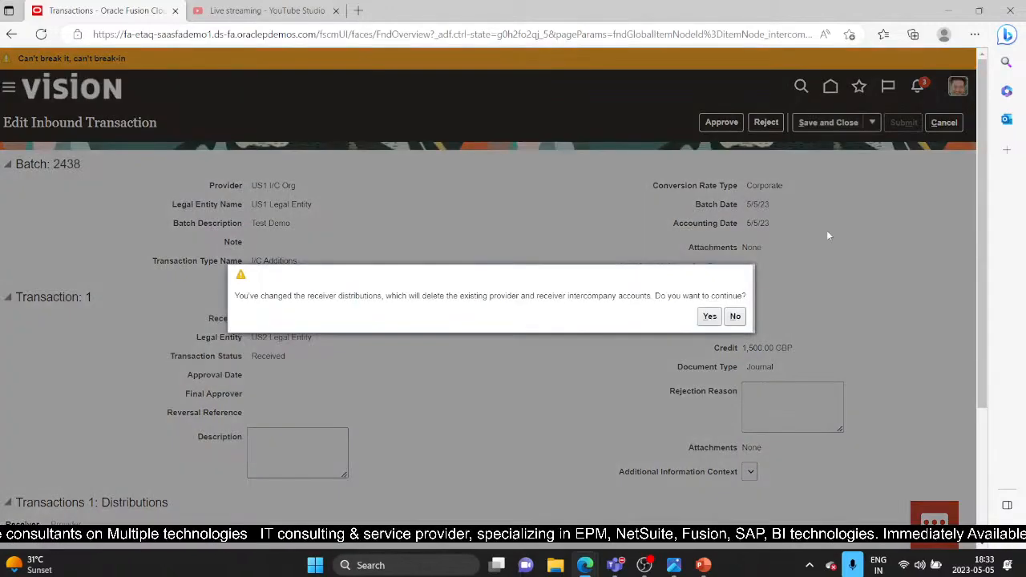
pyautogui.click(709, 316)
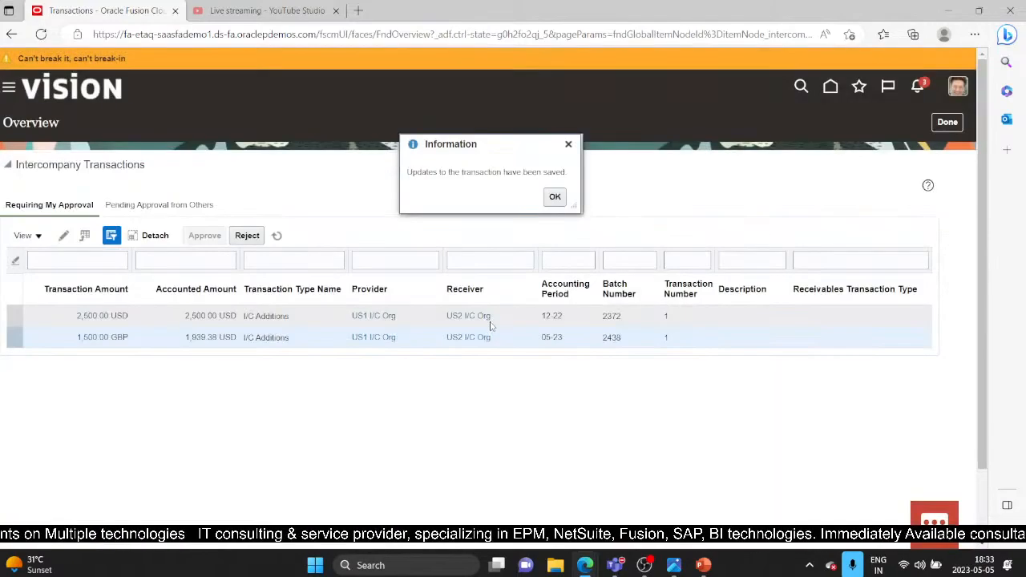
pyautogui.click(553, 198)
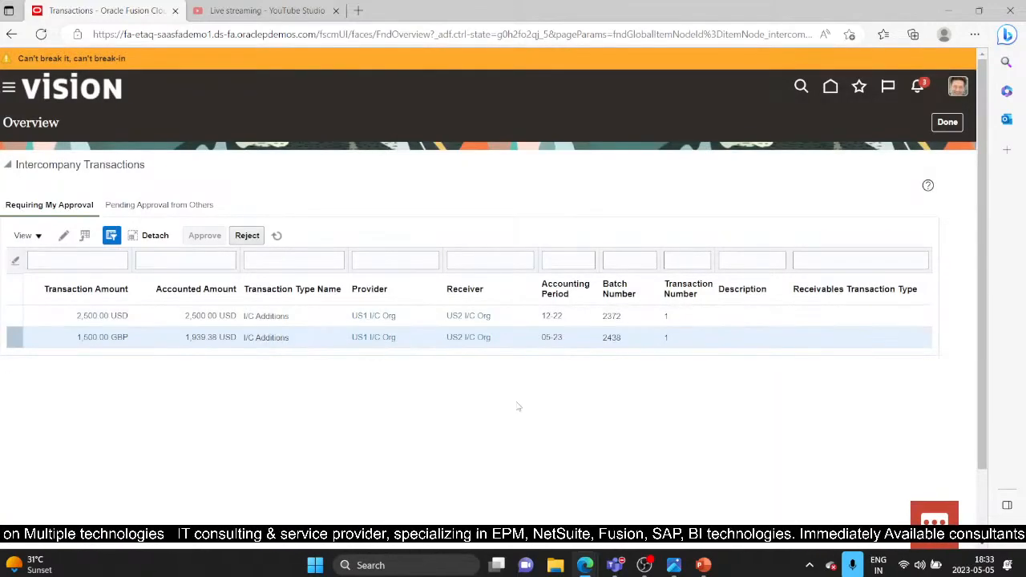
pyautogui.hotkey('alt', 'Tab')
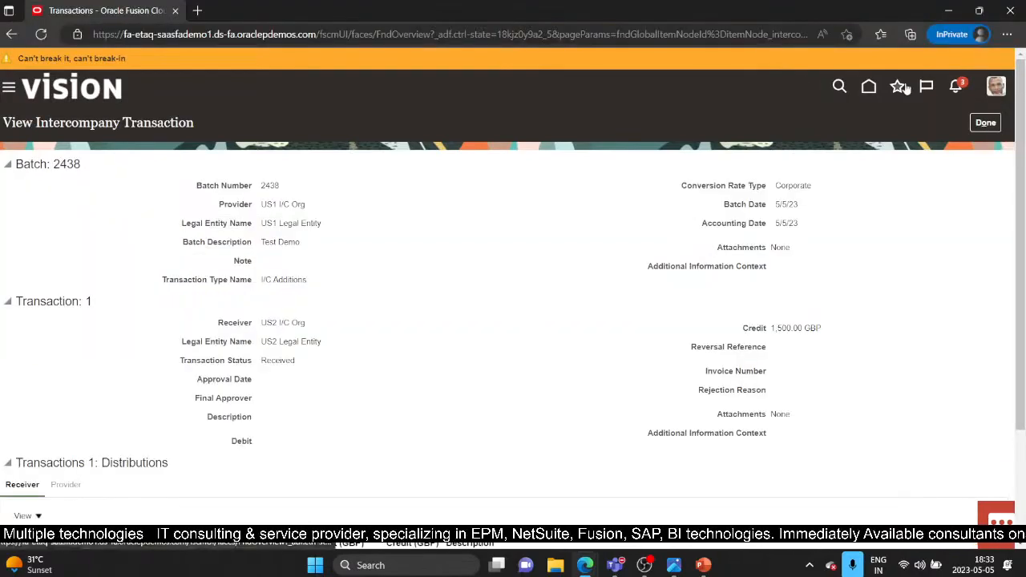
# Step: From Home, reach Intercompany Transactions' Manage Approvals page
pyautogui.click(869, 87)
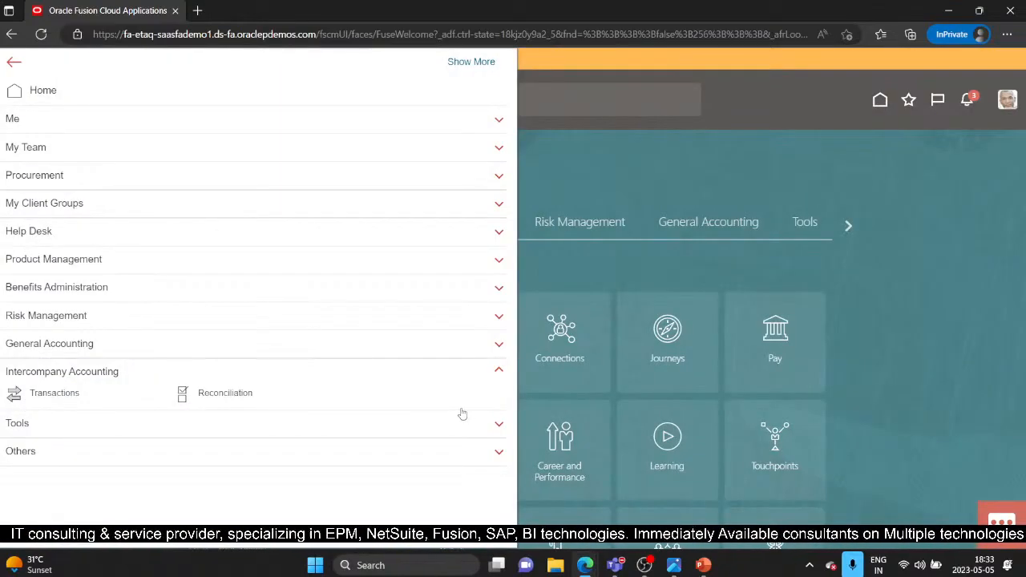
pyautogui.click(80, 393)
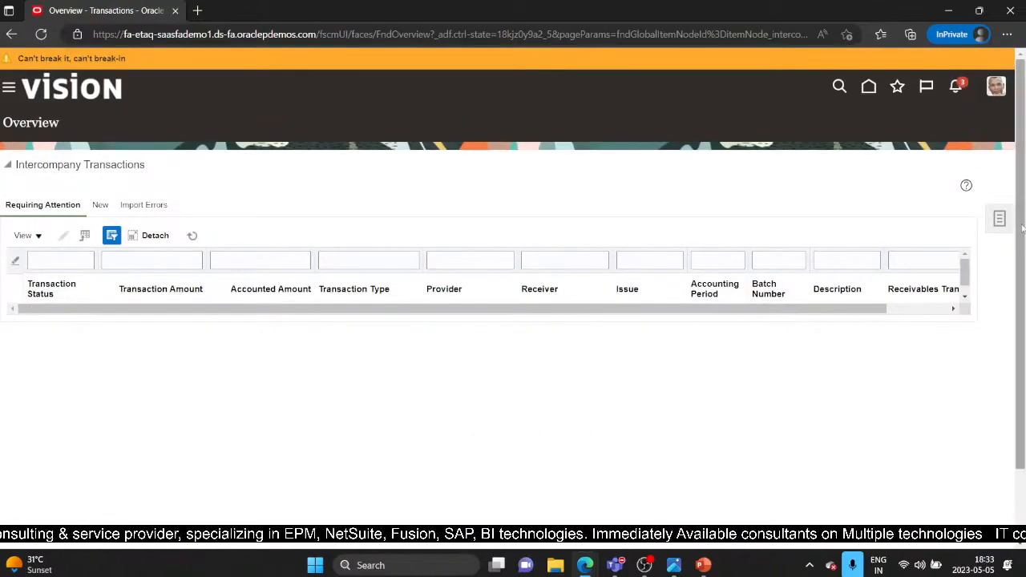
pyautogui.click(998, 220)
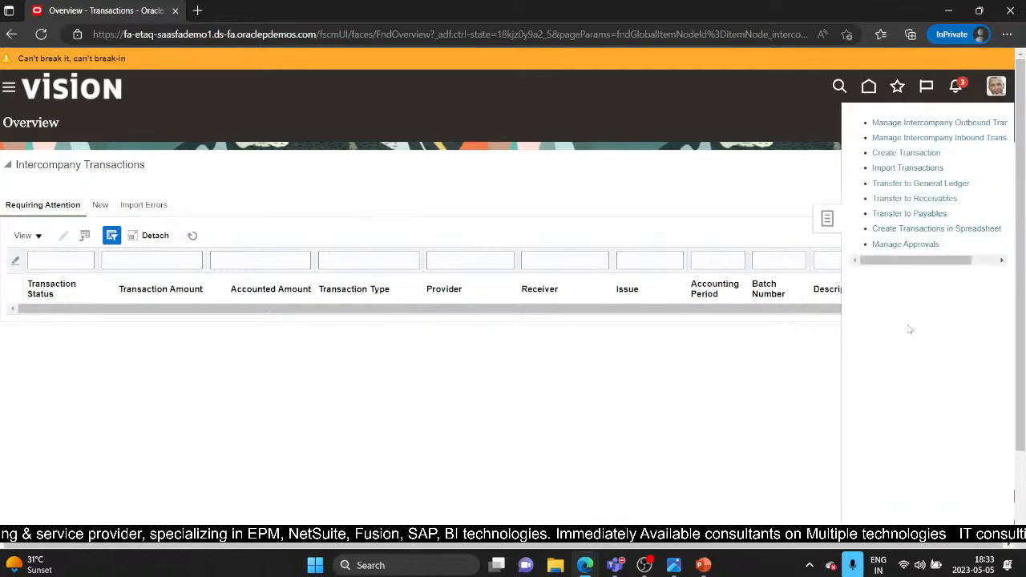
pyautogui.click(903, 245)
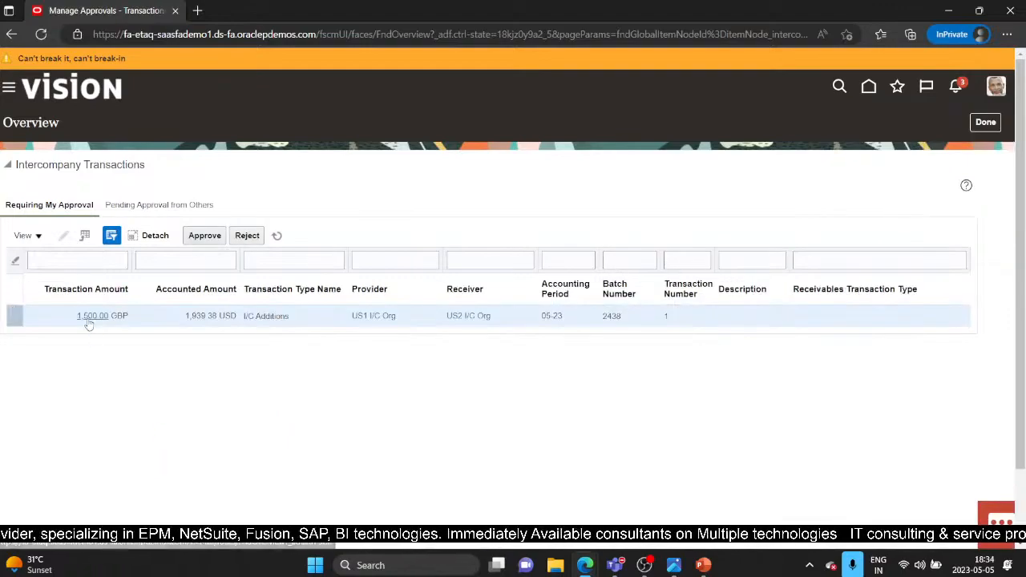
# Step: Open the 1,500.00 GBP transaction and check its account shows 78210 Interest Expenses
pyautogui.click(90, 318)
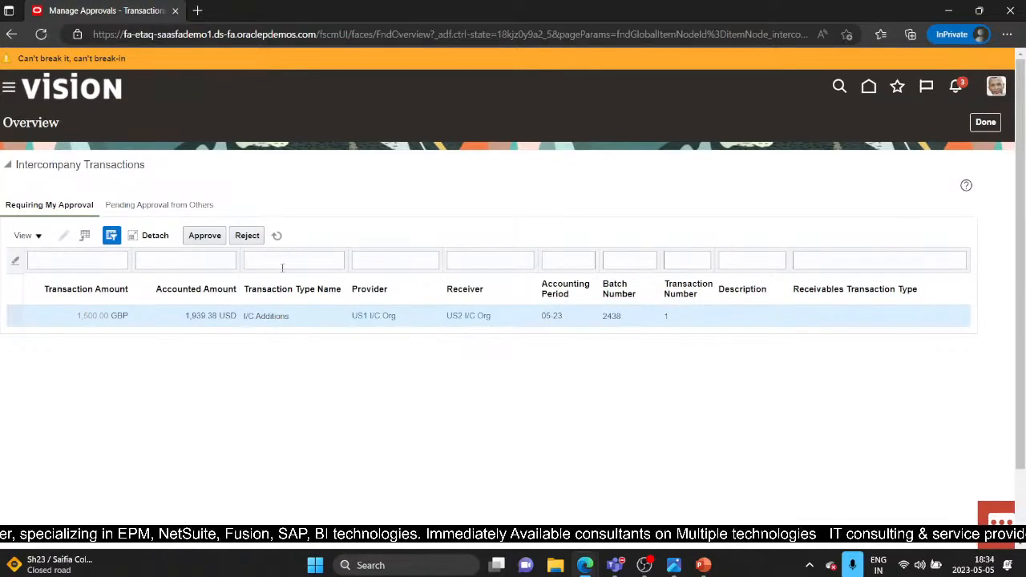
pyautogui.scroll(-2, 264, 380)
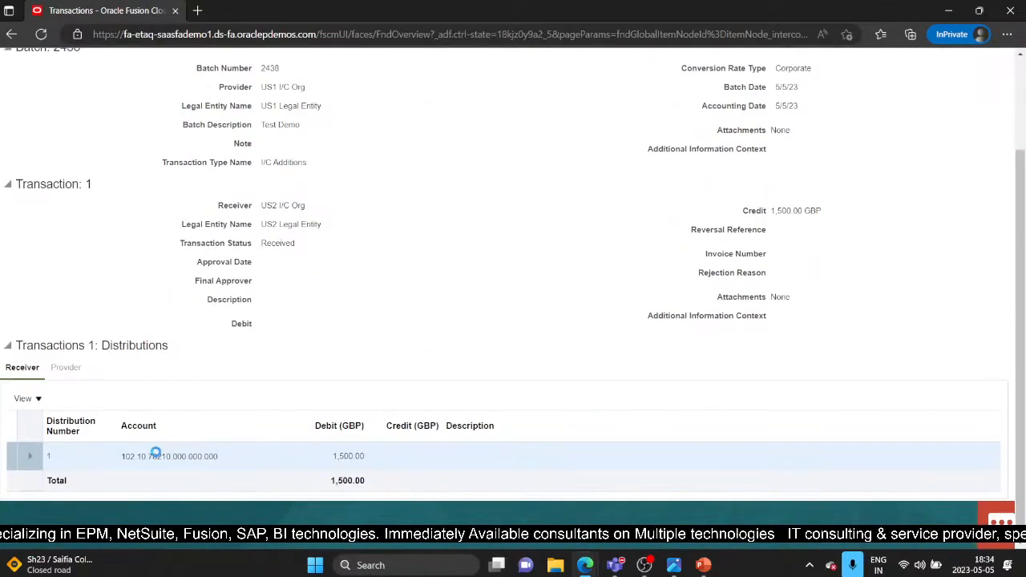
pyautogui.moveTo(152, 456)
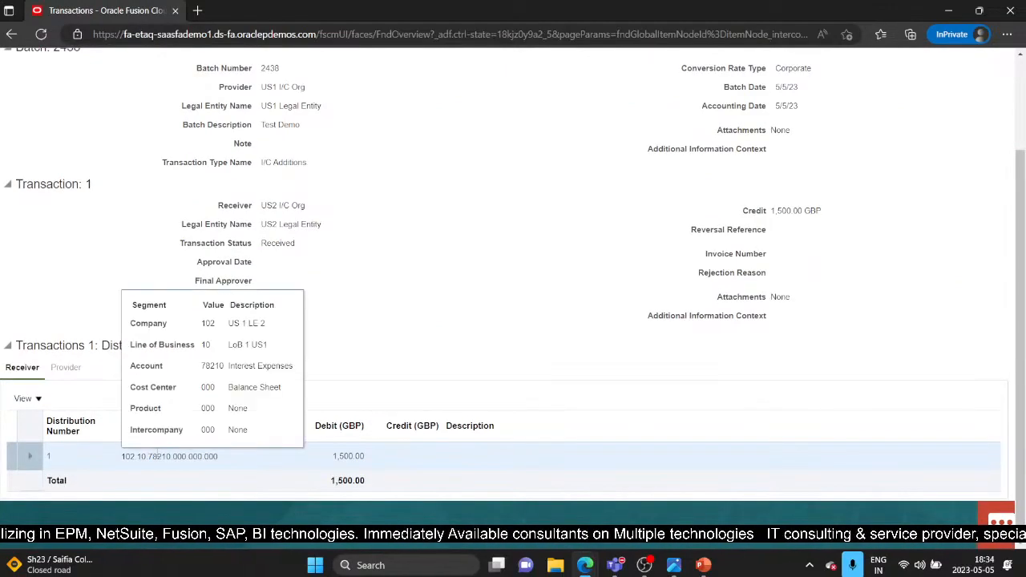
pyautogui.scroll(3, 679, 266)
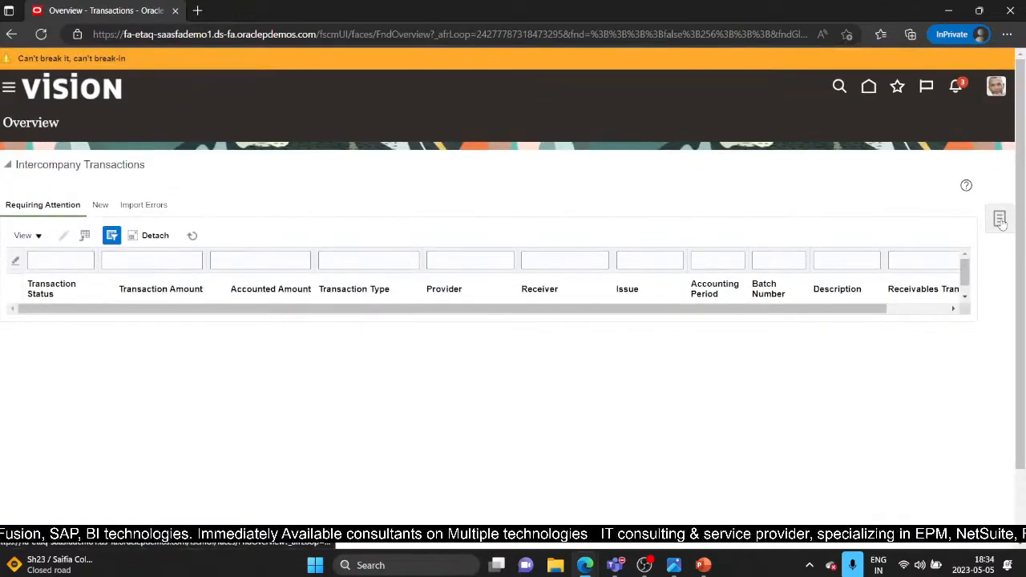
# Step: Approve batch 2438's 1,500.00 GBP transaction in Manage Approvals and leave the page
pyautogui.click(999, 220)
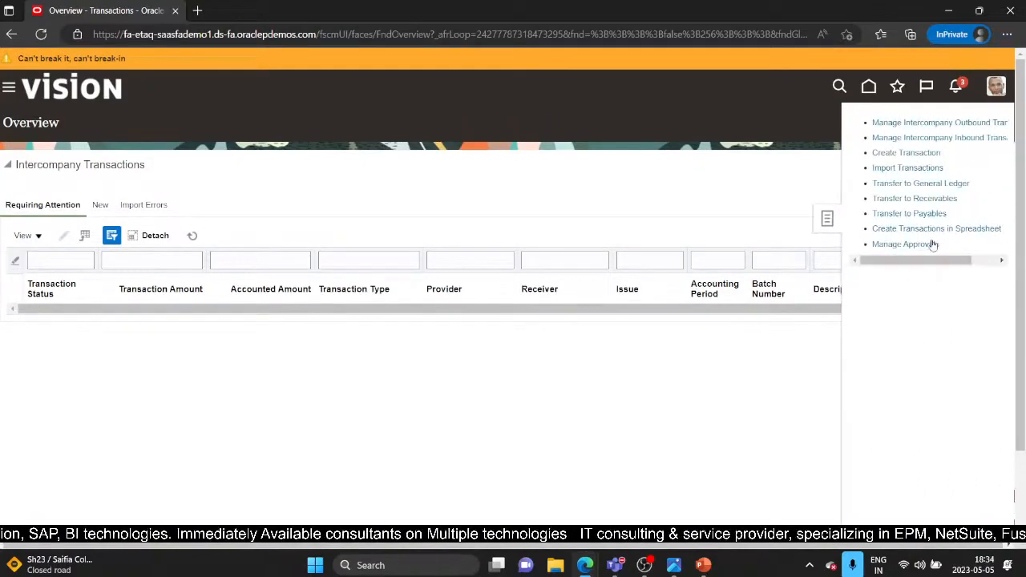
pyautogui.click(898, 244)
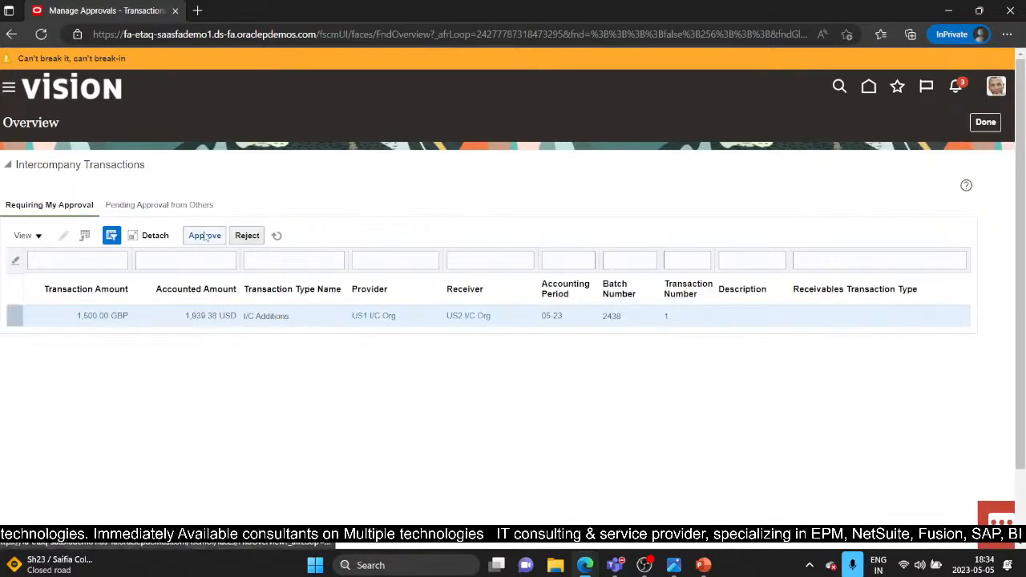
pyautogui.click(204, 236)
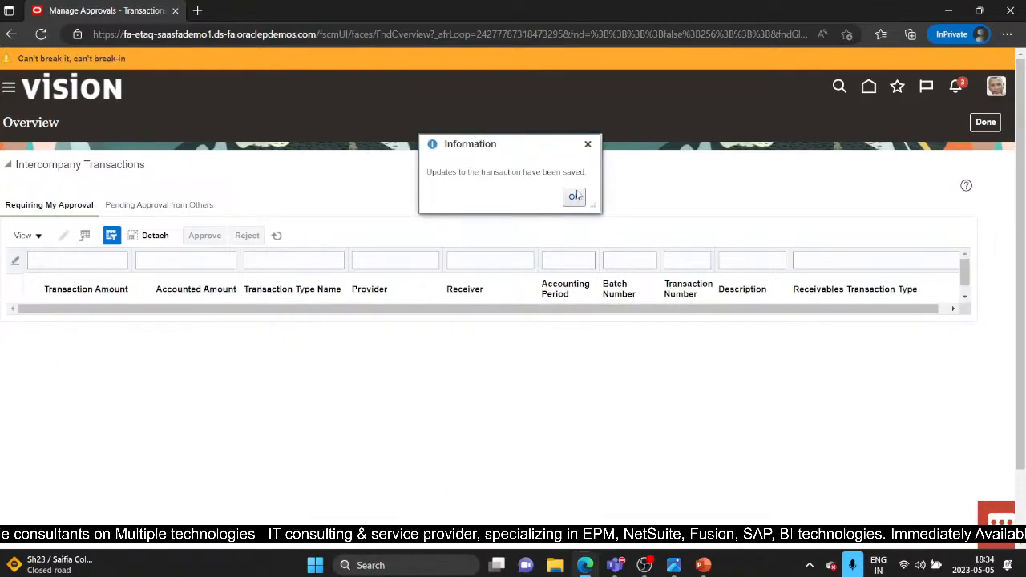
pyautogui.click(574, 198)
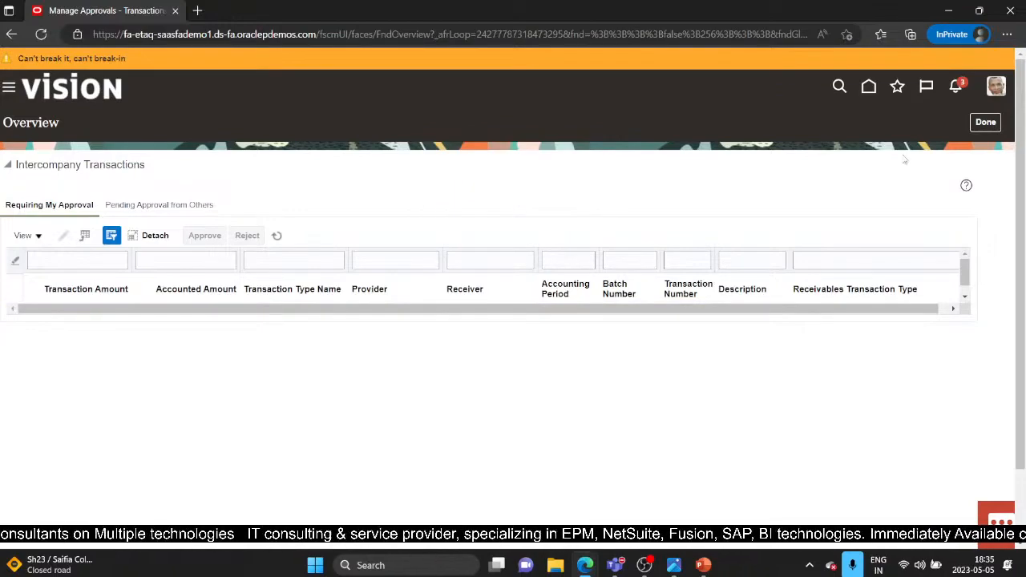
pyautogui.click(986, 121)
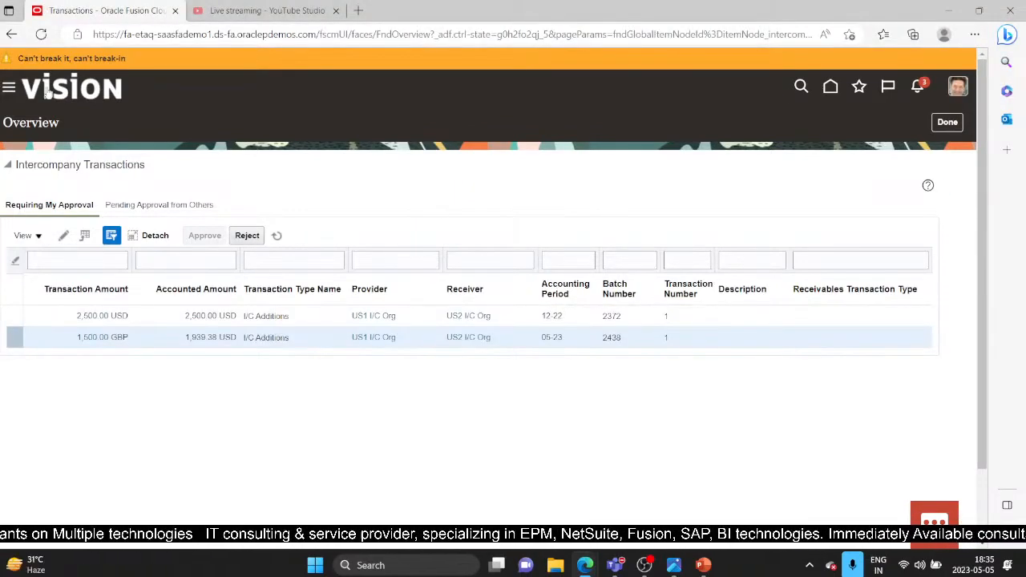
# Step: Search Manage Intercompany Inbound Transactions for batch number 2438
pyautogui.click(42, 34)
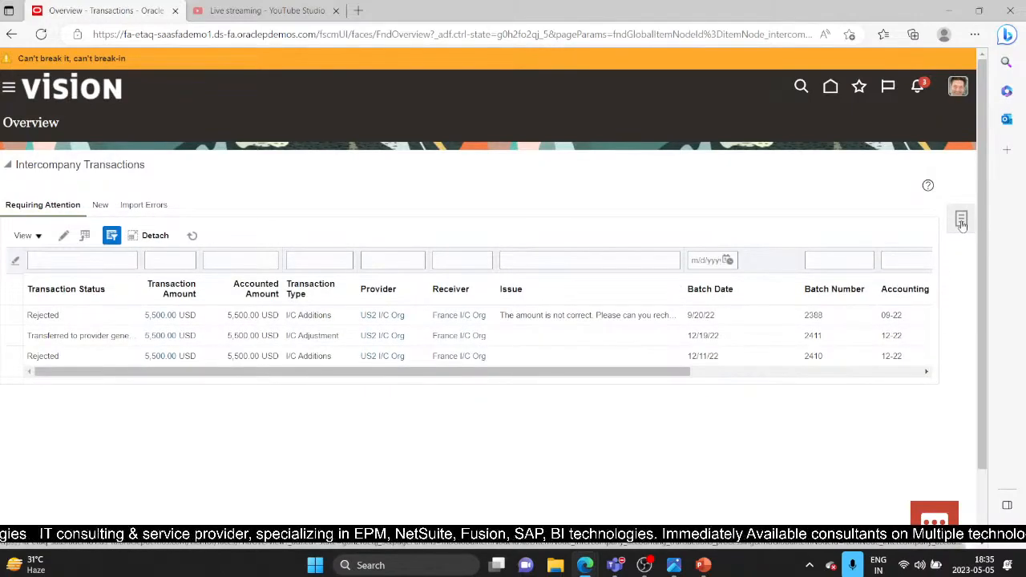
pyautogui.click(962, 225)
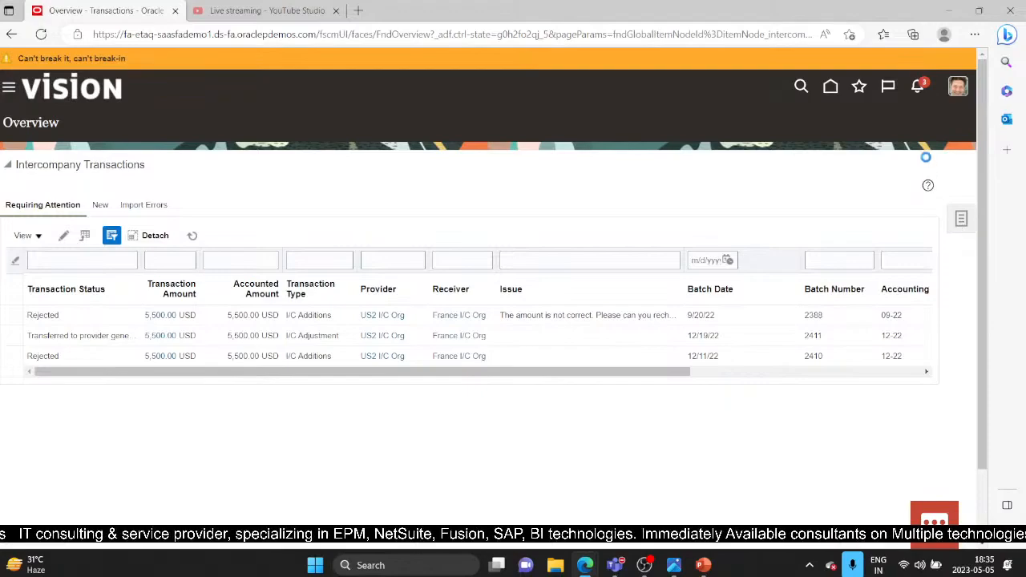
pyautogui.click(894, 137)
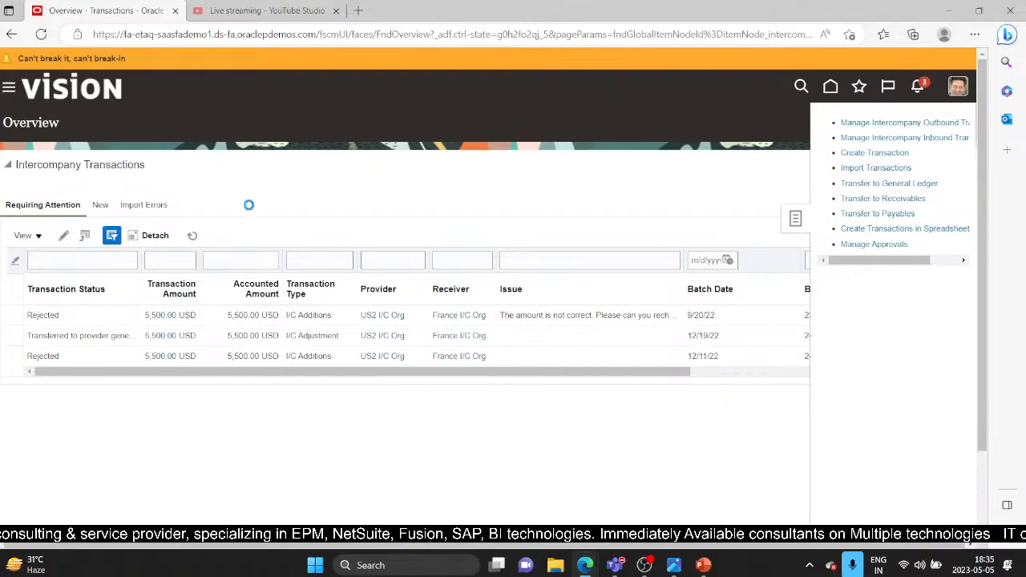
pyautogui.click(193, 204)
pyautogui.write('2')
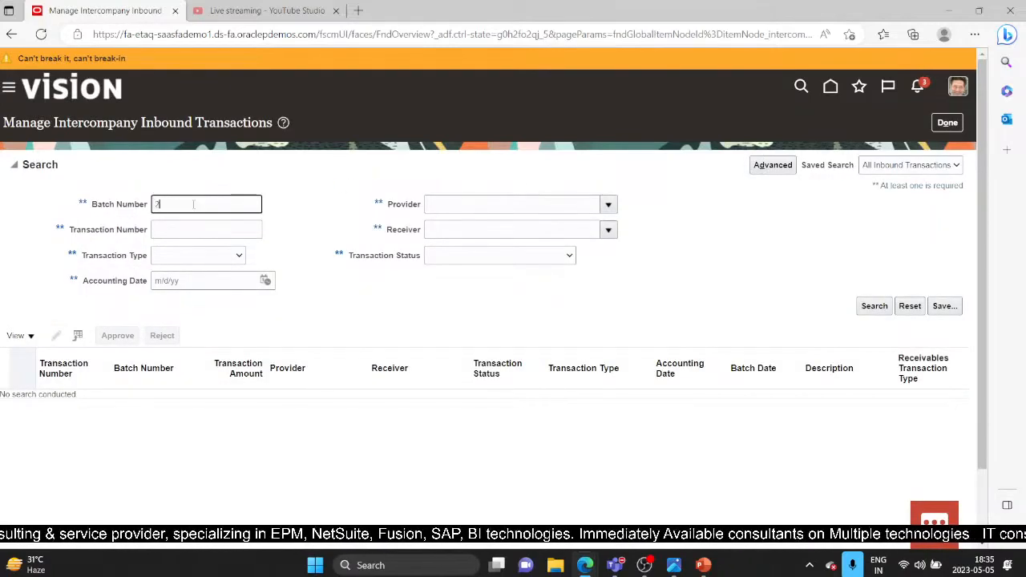
pyautogui.write('438')
pyautogui.press('Return')
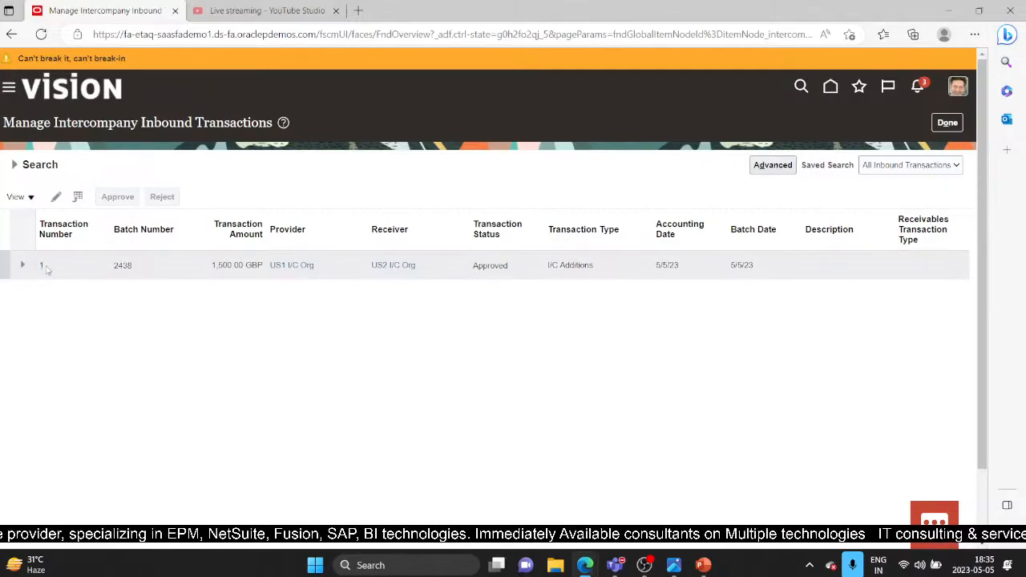
# Step: Inspect transaction 1's distribution account segments, then cancel back to the Overview
pyautogui.click(42, 267)
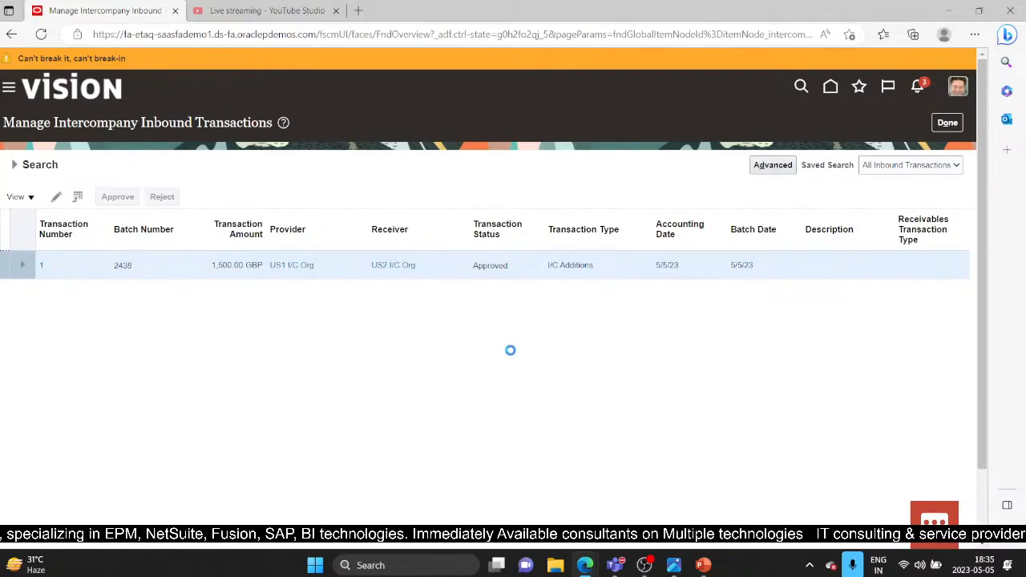
pyautogui.scroll(-2, 496, 271)
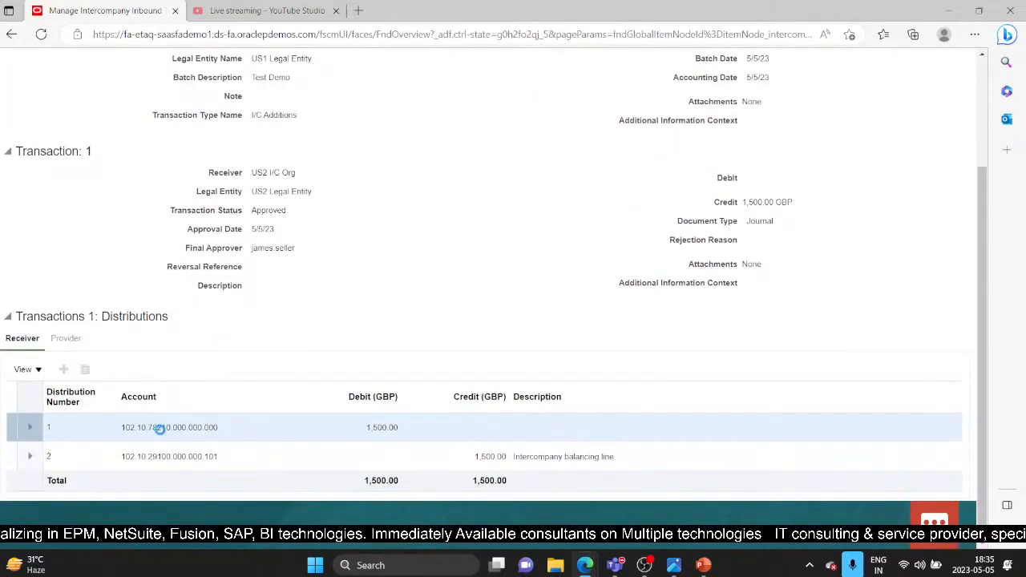
pyautogui.moveTo(161, 428)
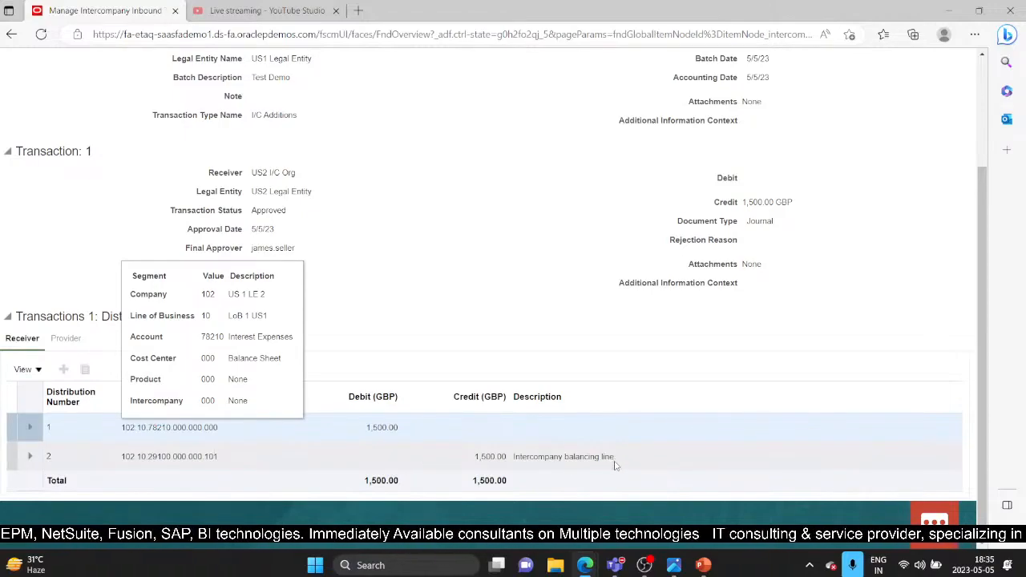
pyautogui.click(173, 456)
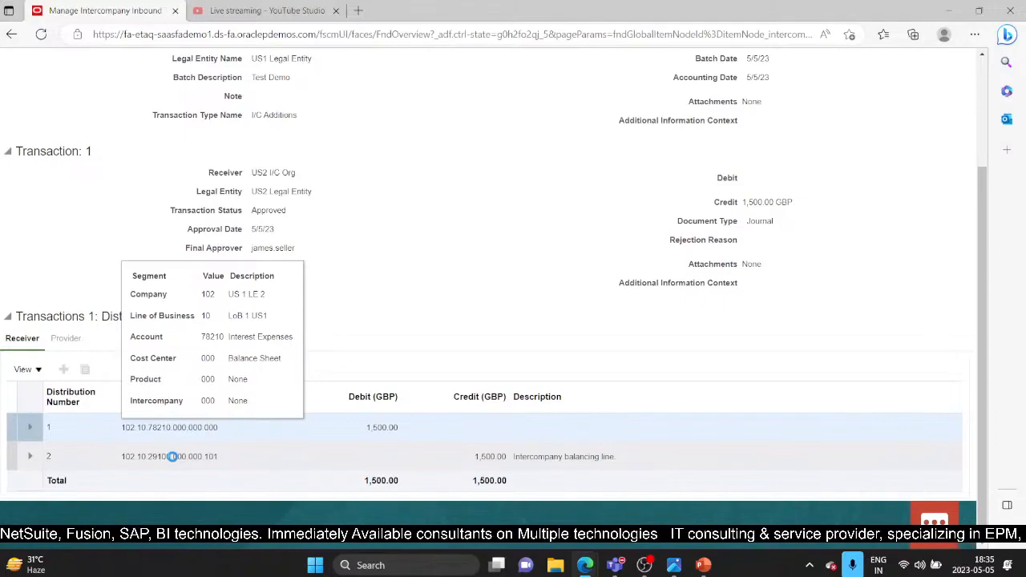
pyautogui.click(172, 456)
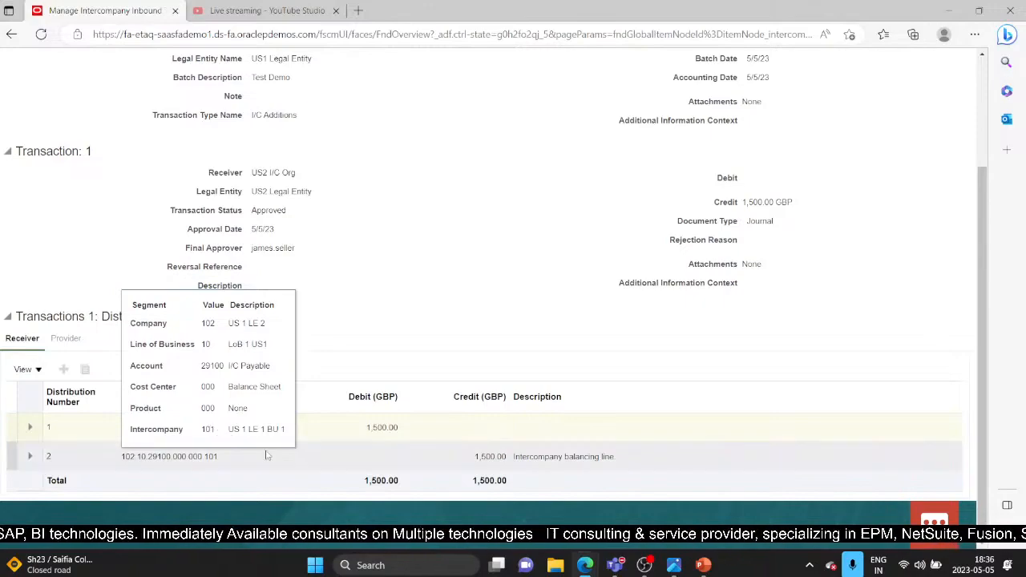
pyautogui.scroll(2, 267, 455)
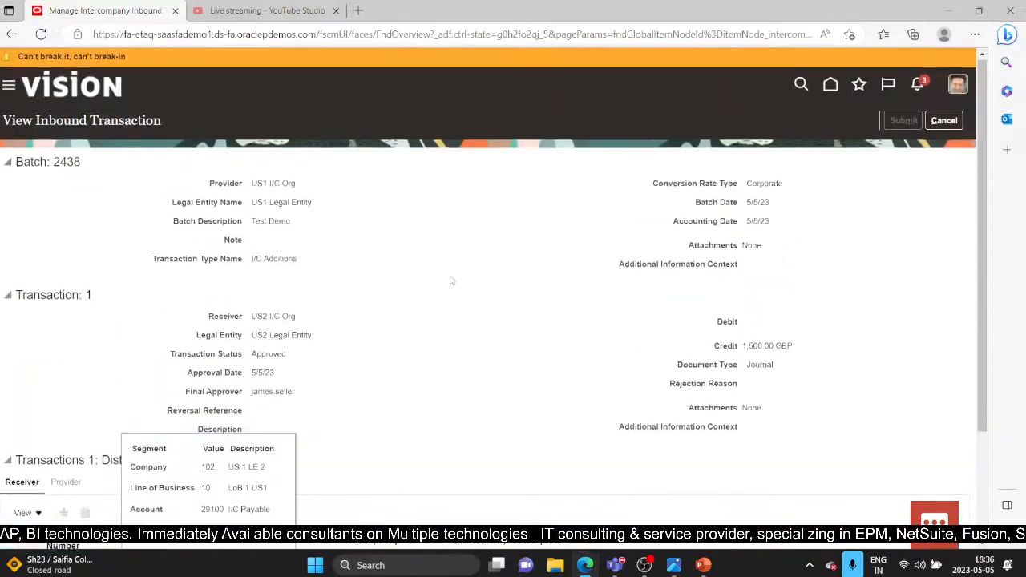
pyautogui.click(946, 123)
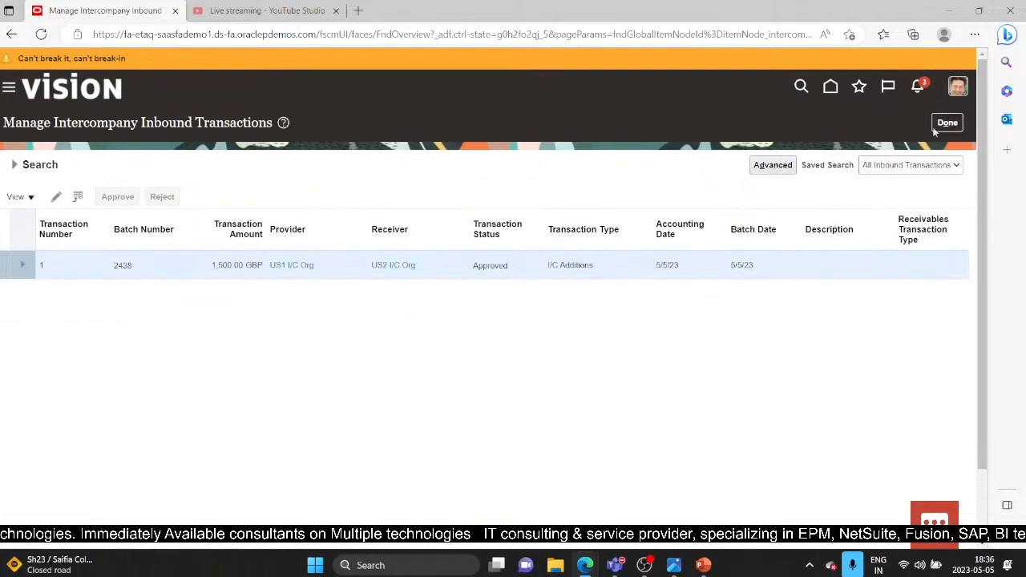
pyautogui.click(944, 124)
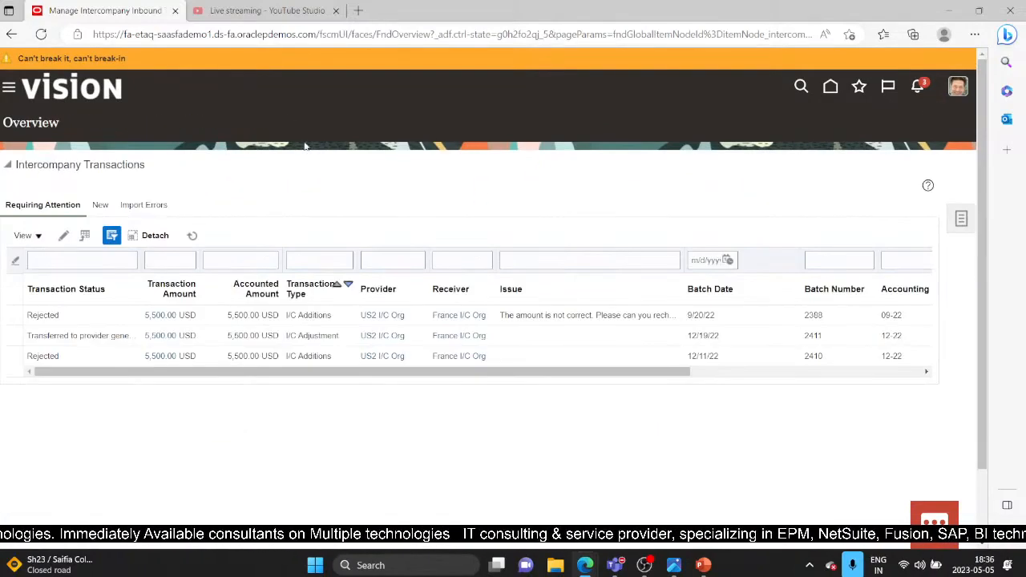
pyautogui.click(963, 92)
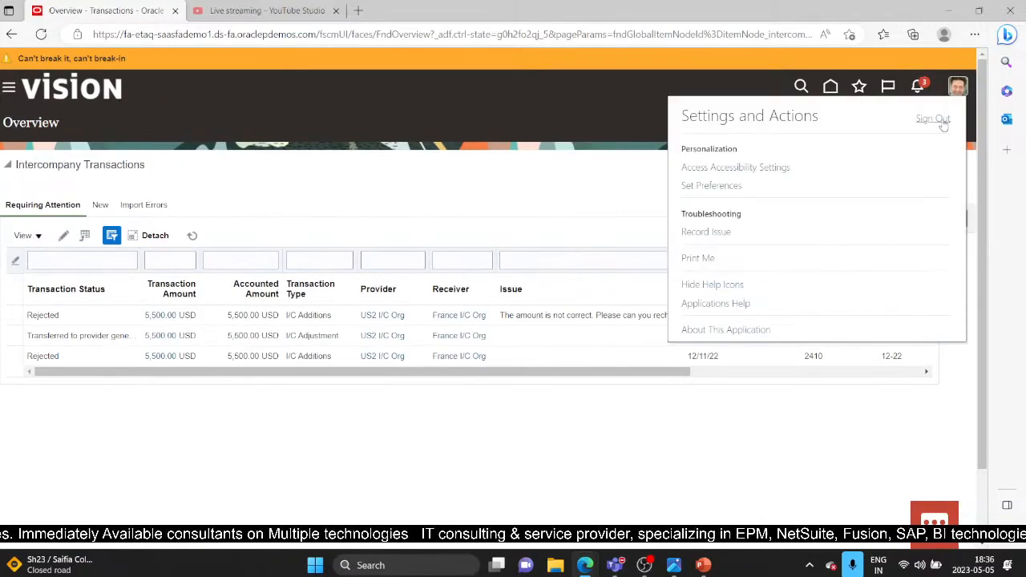
# Step: Sign out, looking up the stored password in the Credentials notes file, and confirm
pyautogui.click(937, 119)
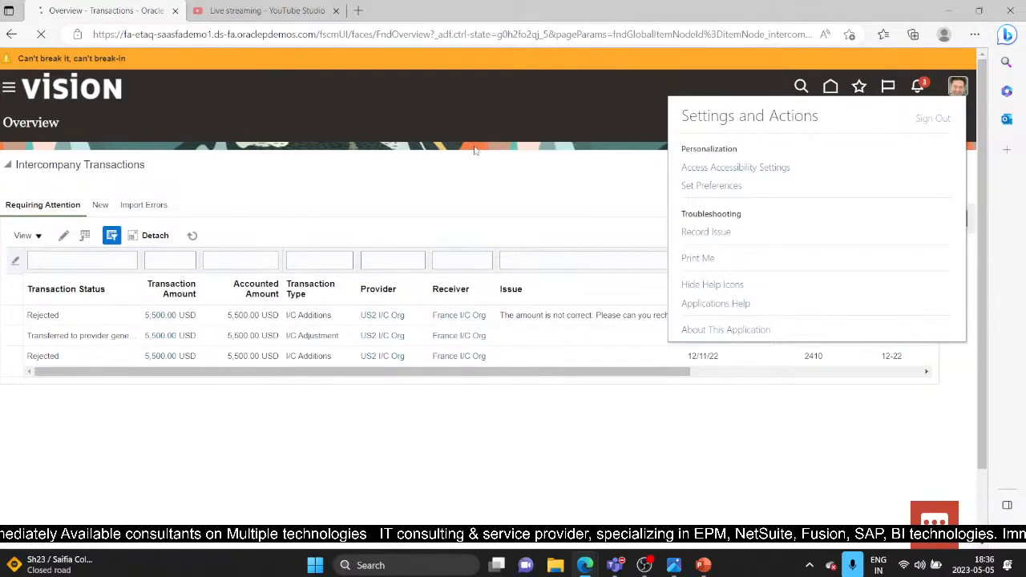
pyautogui.press('super+d')
pyautogui.doubleClick(125, 216)
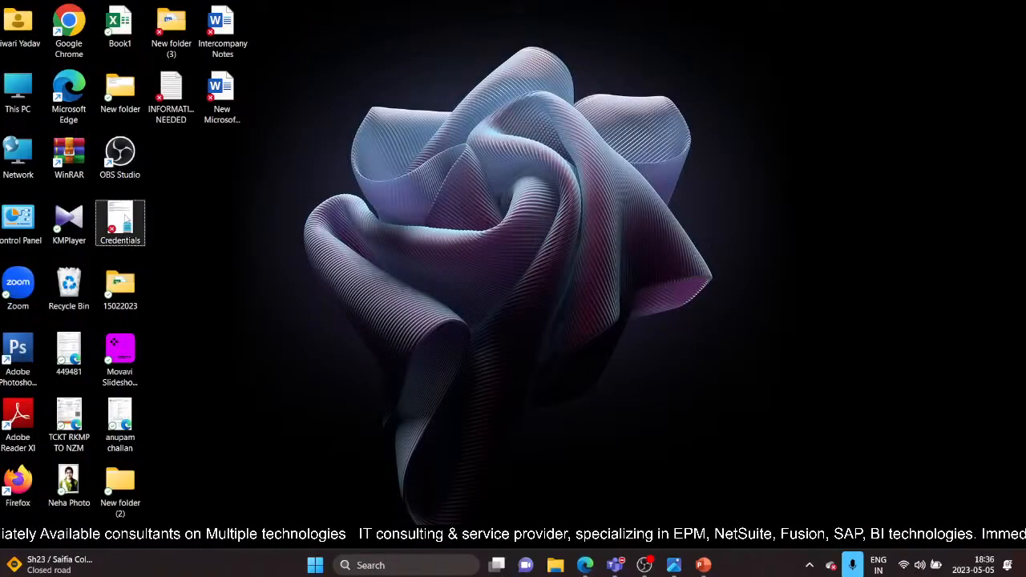
pyautogui.hotkey('alt', 'Tab')
pyautogui.hotkey('alt', 'Tab')
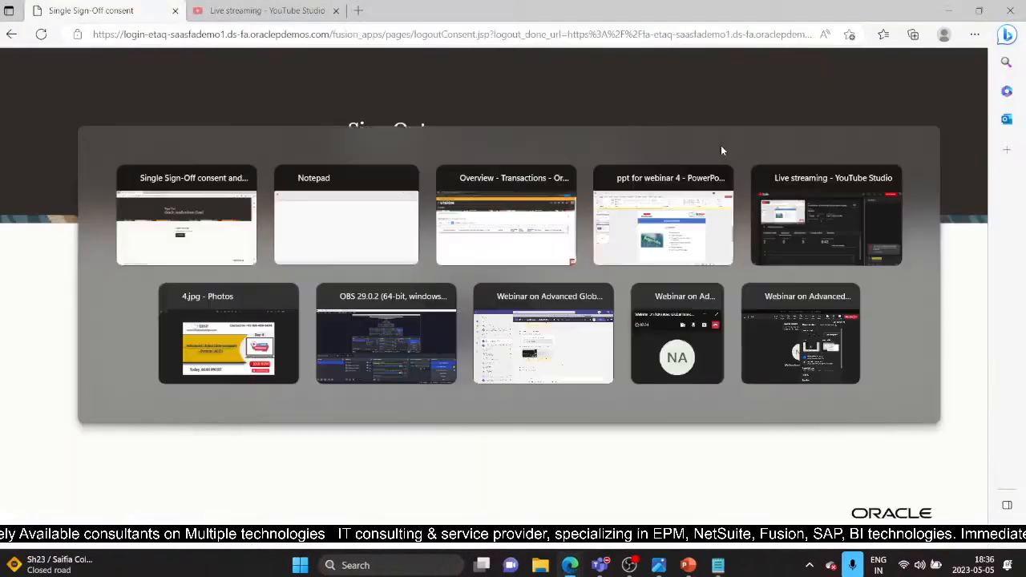
pyautogui.scroll(-1, 117, 373)
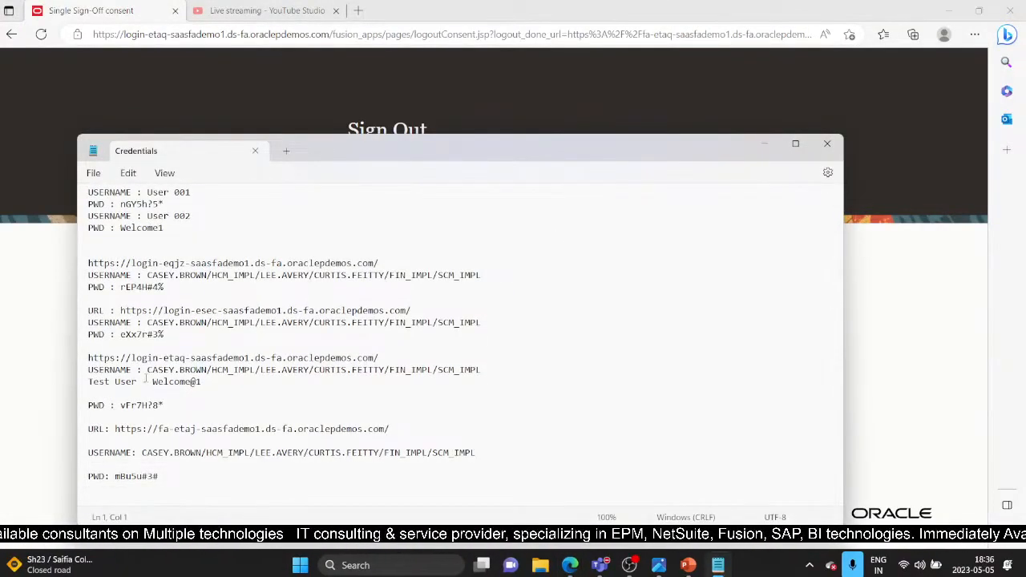
pyautogui.moveTo(122, 405); pyautogui.dragTo(164, 405)
pyautogui.hotkey('alt', 'Tab')
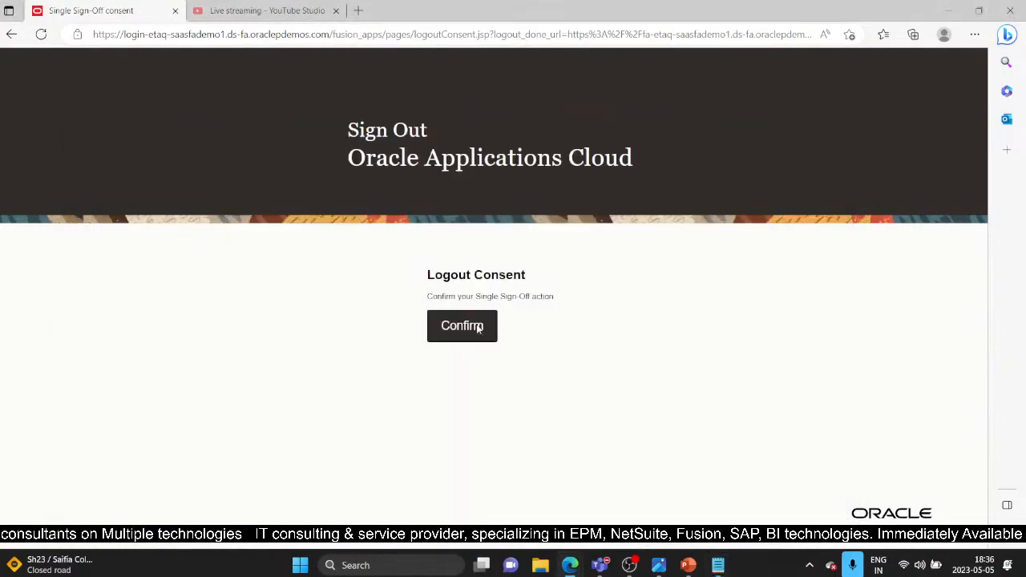
pyautogui.click(453, 333)
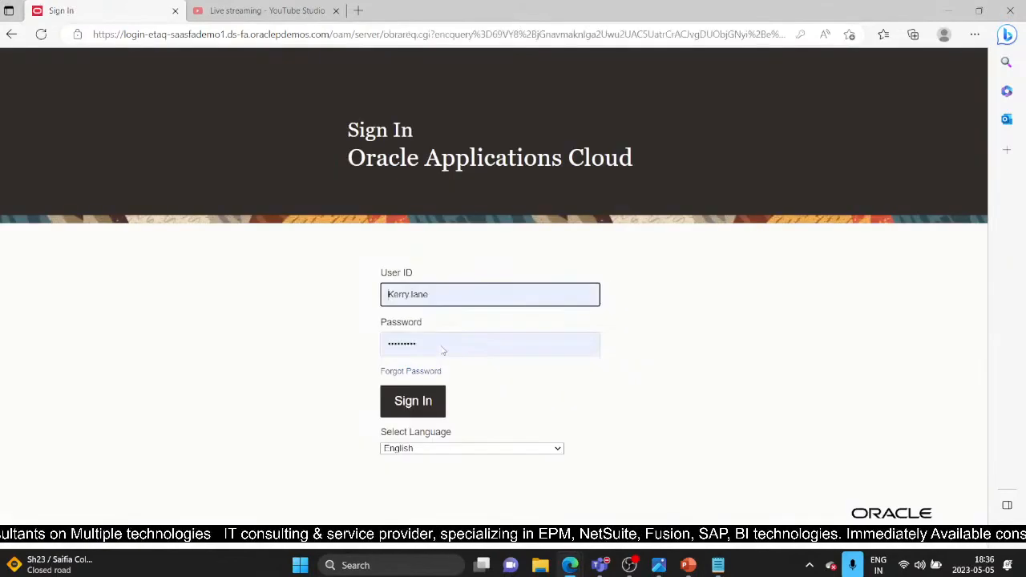
# Step: Sign in again under a different user ID
pyautogui.click(455, 296)
pyautogui.moveTo(456, 295); pyautogui.dragTo(360, 290)
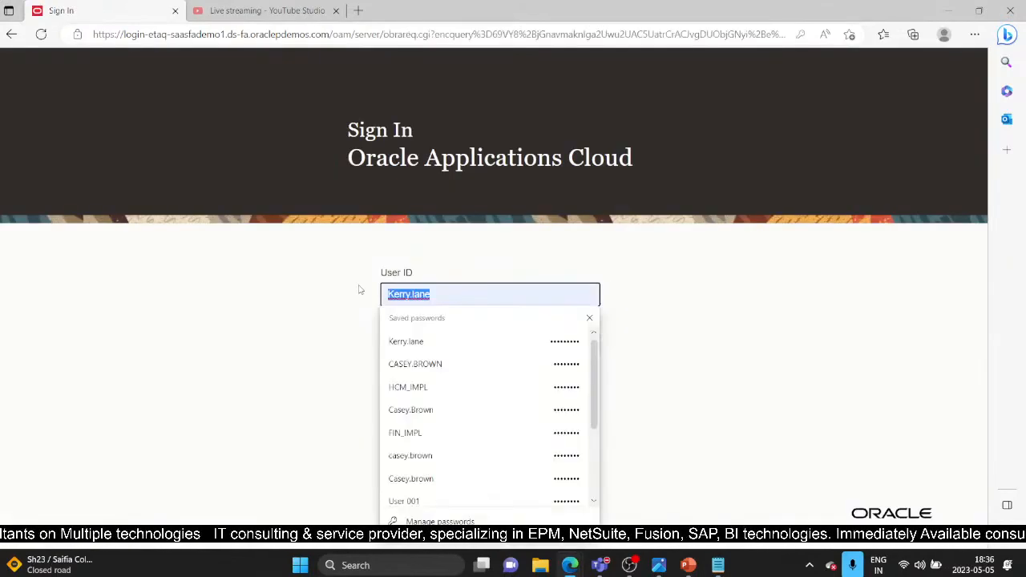
pyautogui.write('Casey')
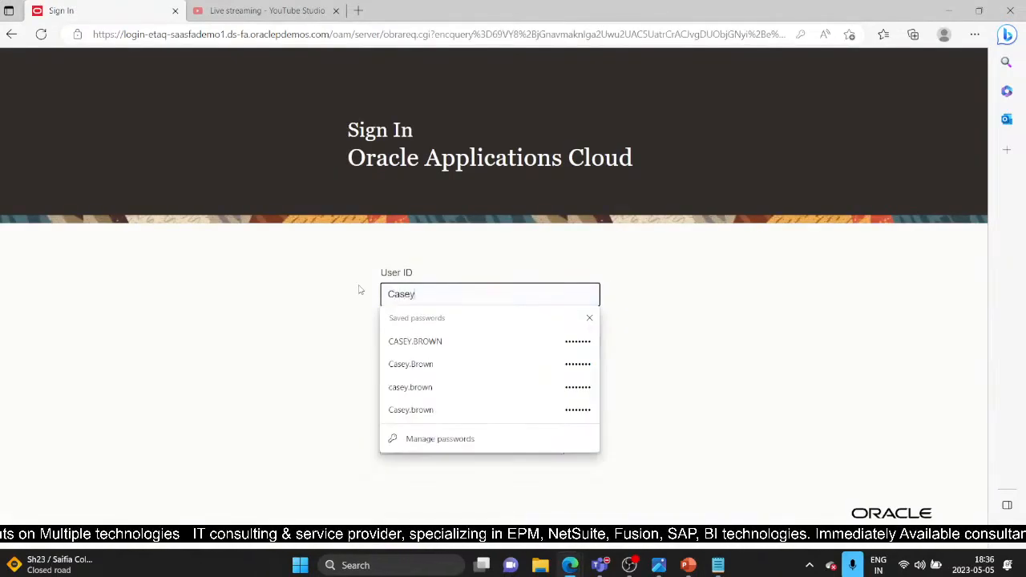
pyautogui.write('.bro')
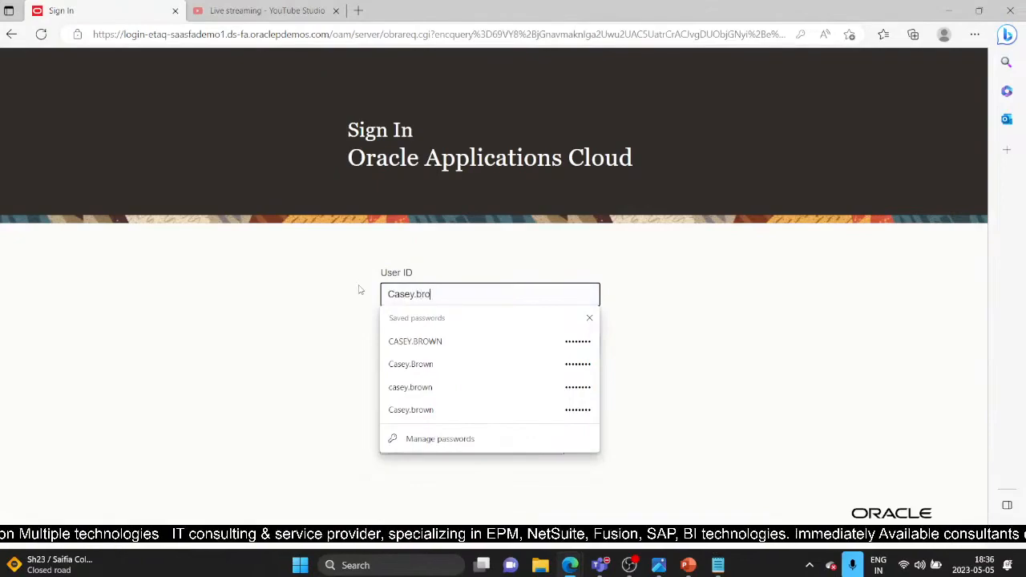
pyautogui.write('wn')
pyautogui.press('Tab')
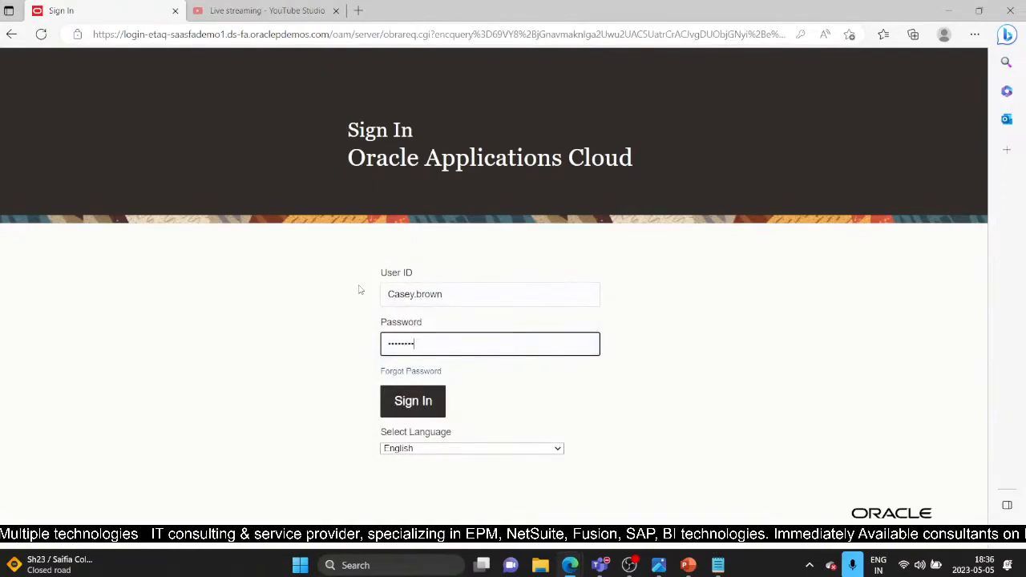
pyautogui.click(427, 400)
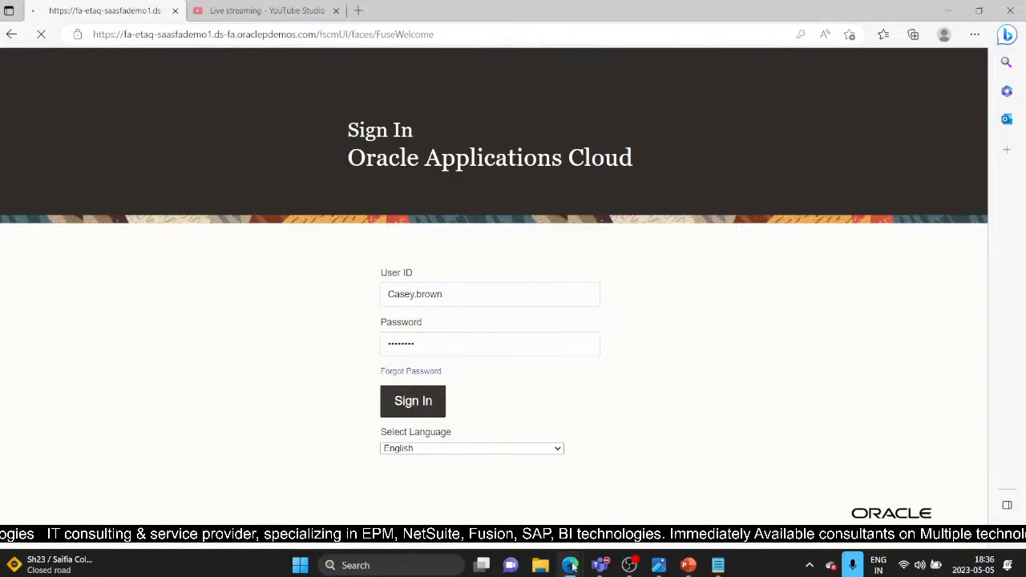
# Step: Sign out of the private window's session and close that window
pyautogui.moveTo(571, 566)
pyautogui.click(634, 481)
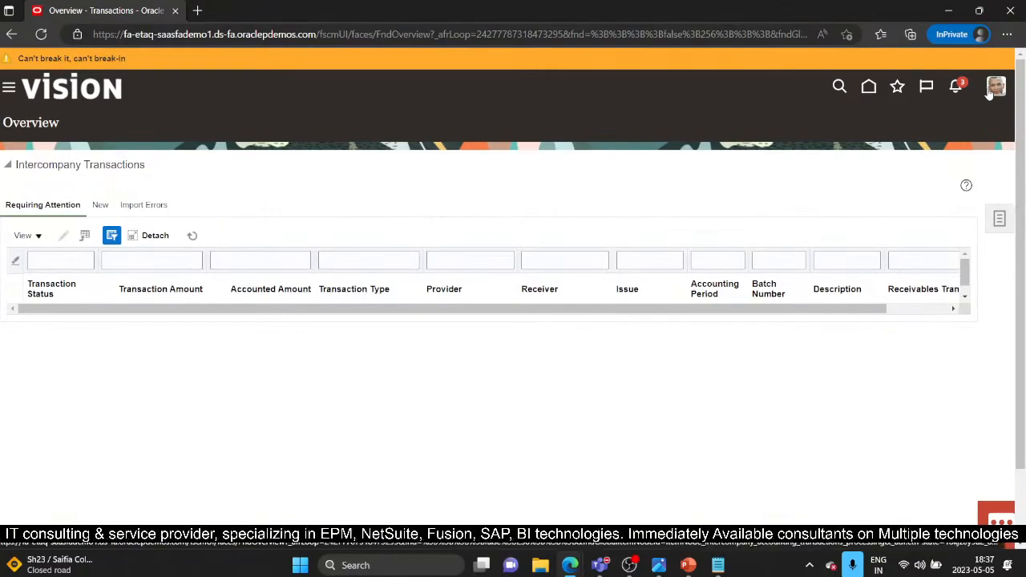
pyautogui.click(992, 89)
pyautogui.click(980, 120)
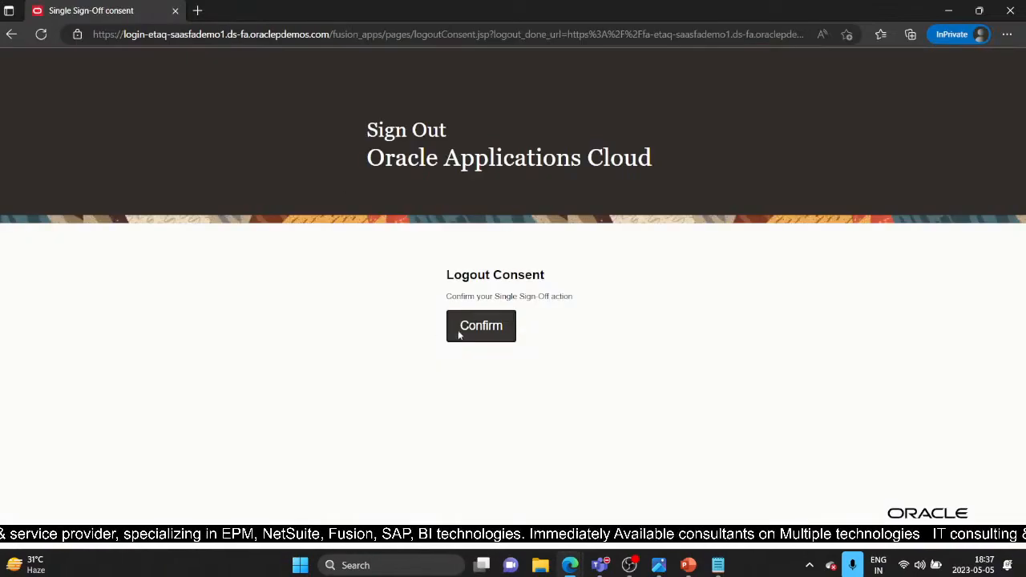
pyautogui.click(461, 336)
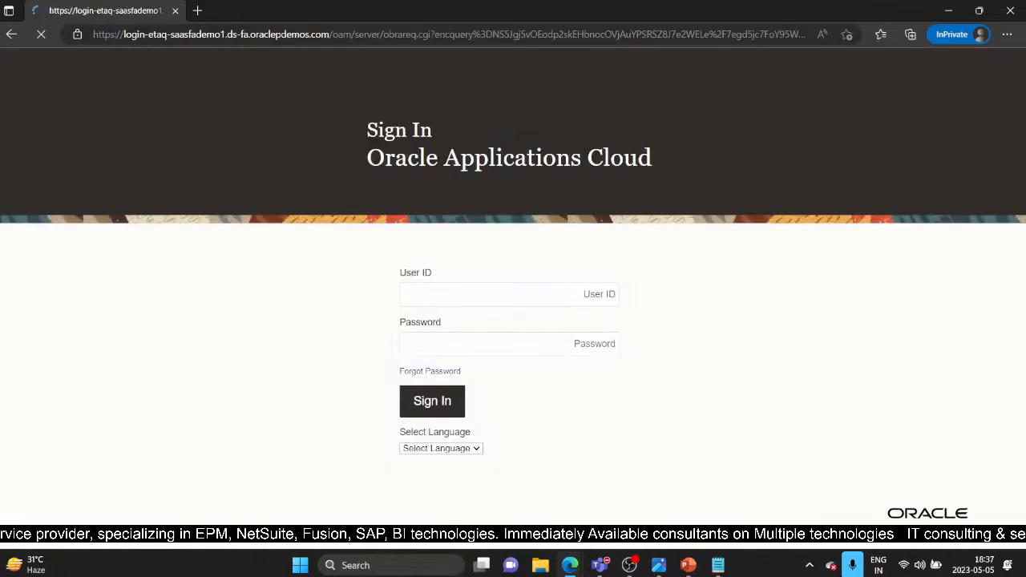
pyautogui.click(1009, 11)
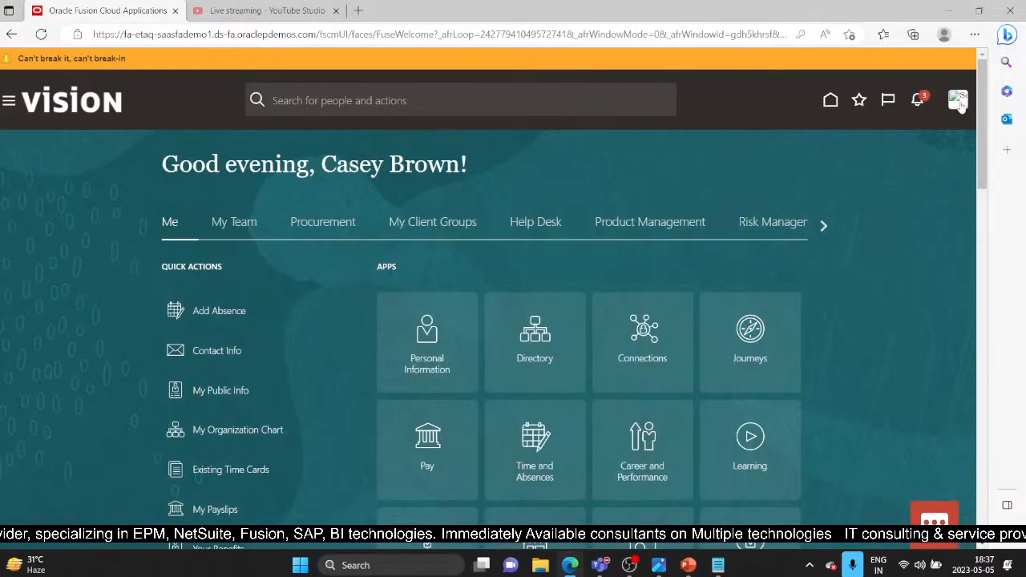
# Step: Go via Navigator to Intercompany Accounting Transactions and open Manage Intercompany Outbound Transactions
pyautogui.click(959, 102)
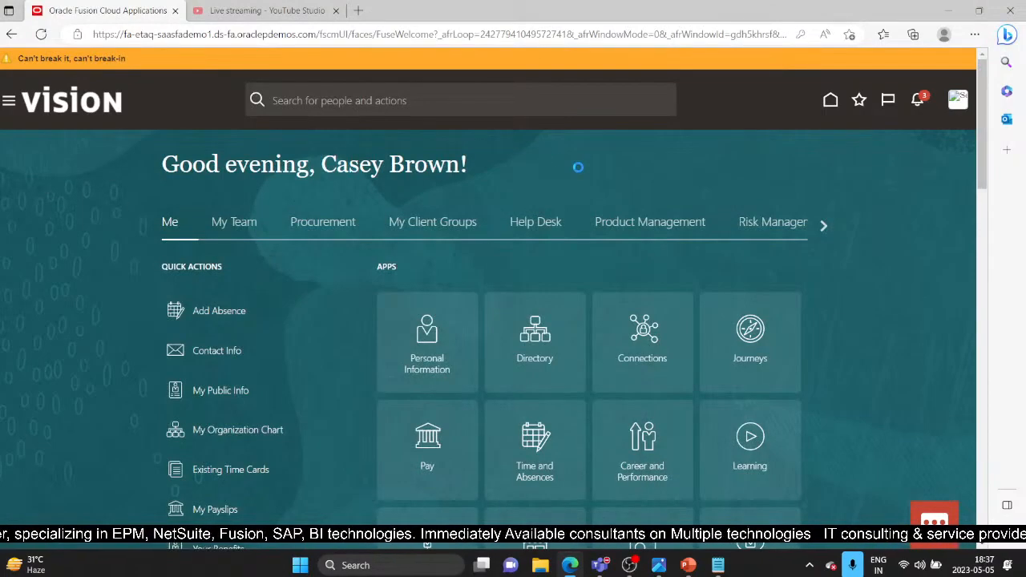
pyautogui.click(612, 168)
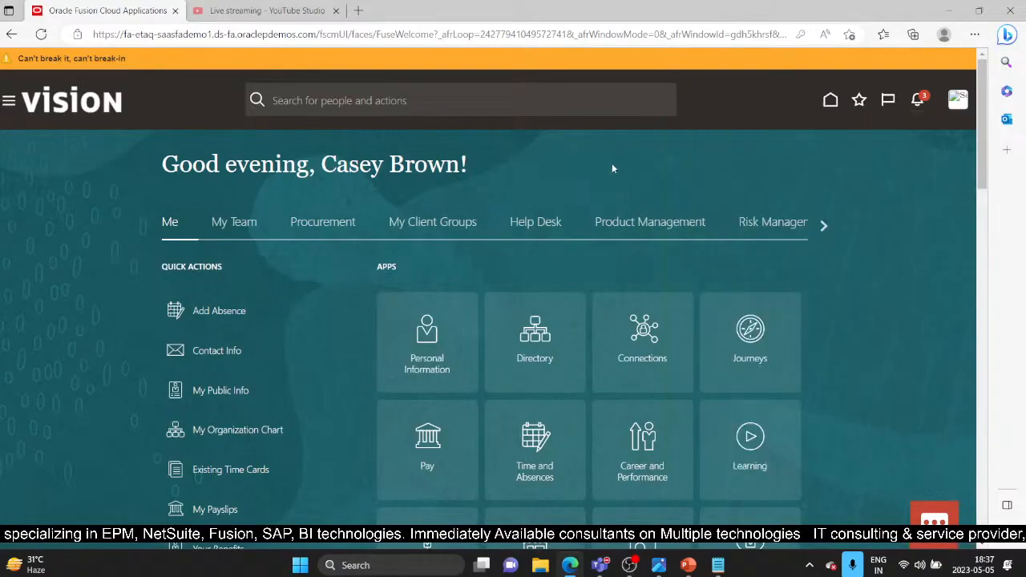
pyautogui.click(10, 100)
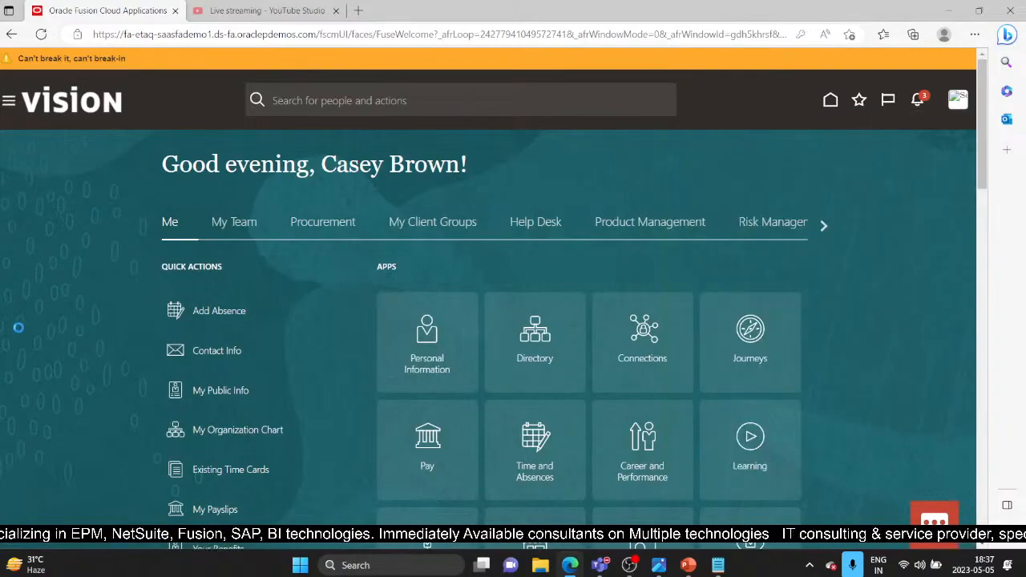
pyautogui.scroll(-10, 43, 353)
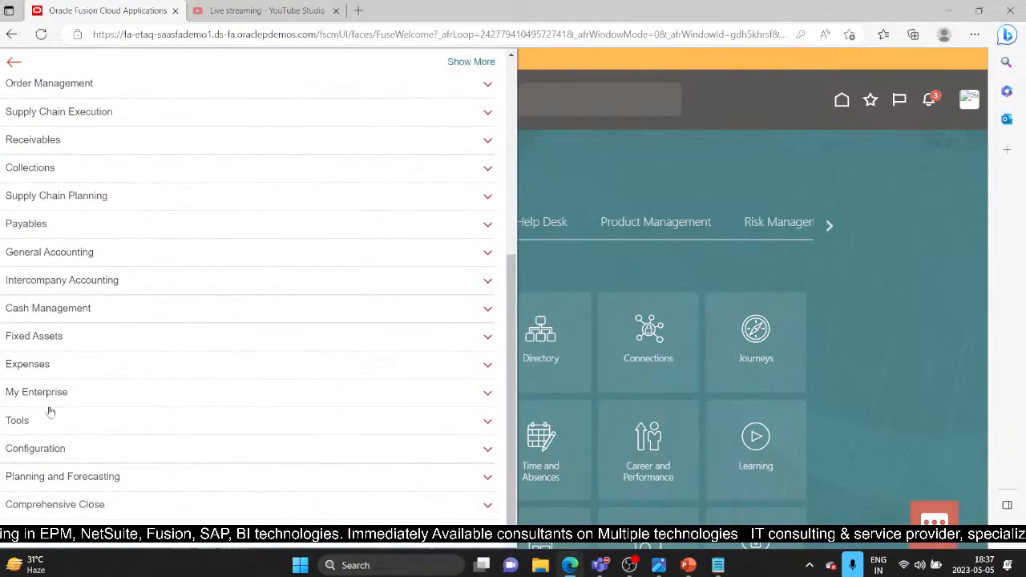
pyautogui.click(46, 280)
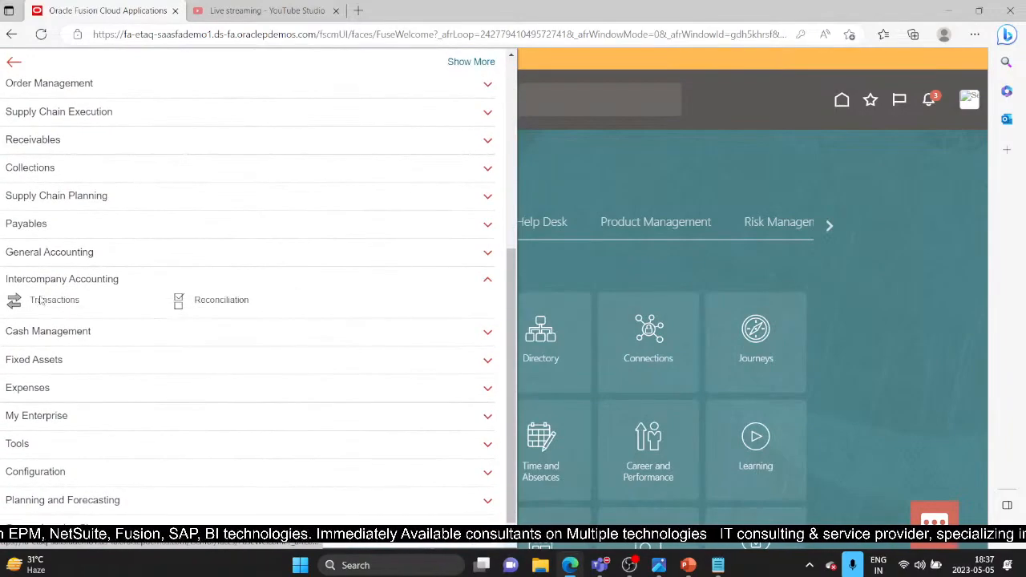
pyautogui.click(40, 300)
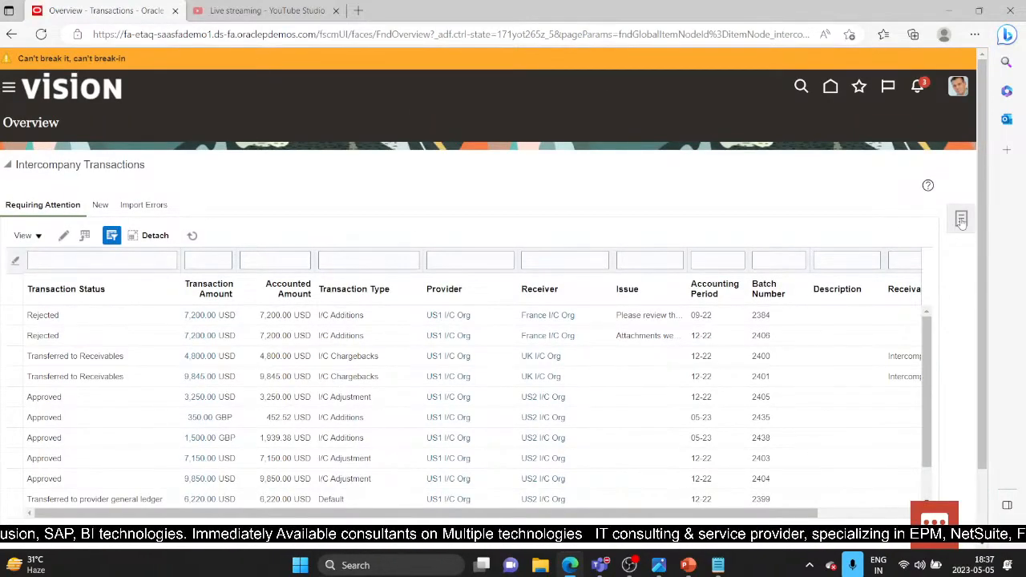
pyautogui.click(961, 222)
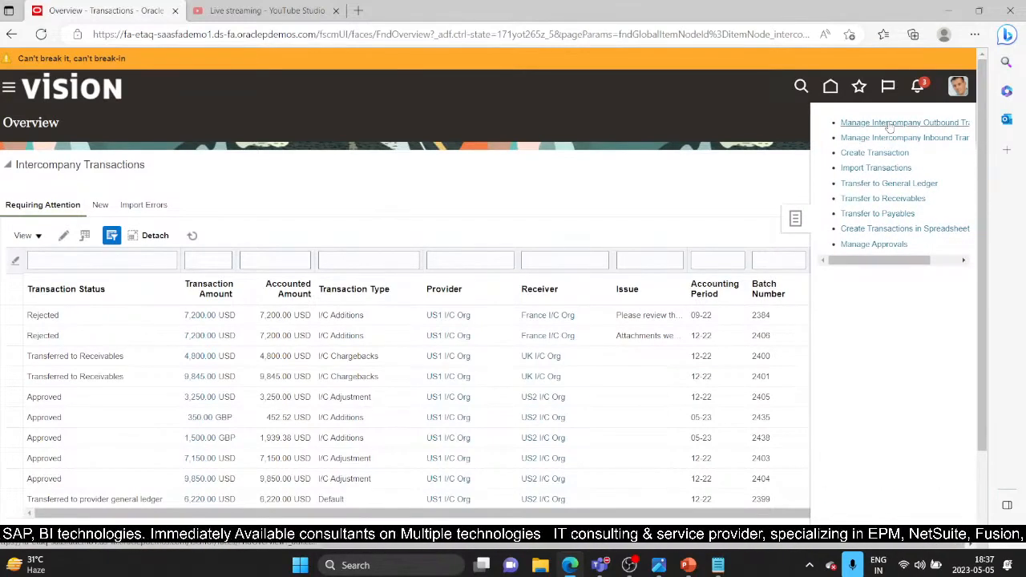
pyautogui.click(889, 123)
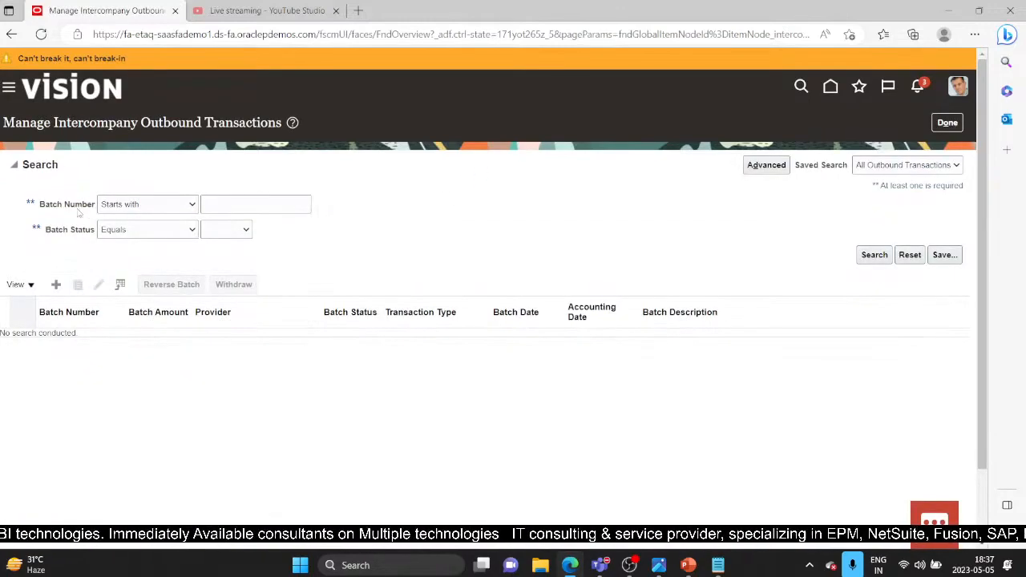
# Step: Search for intercompany batch number 2438 and open its details
pyautogui.click(217, 197)
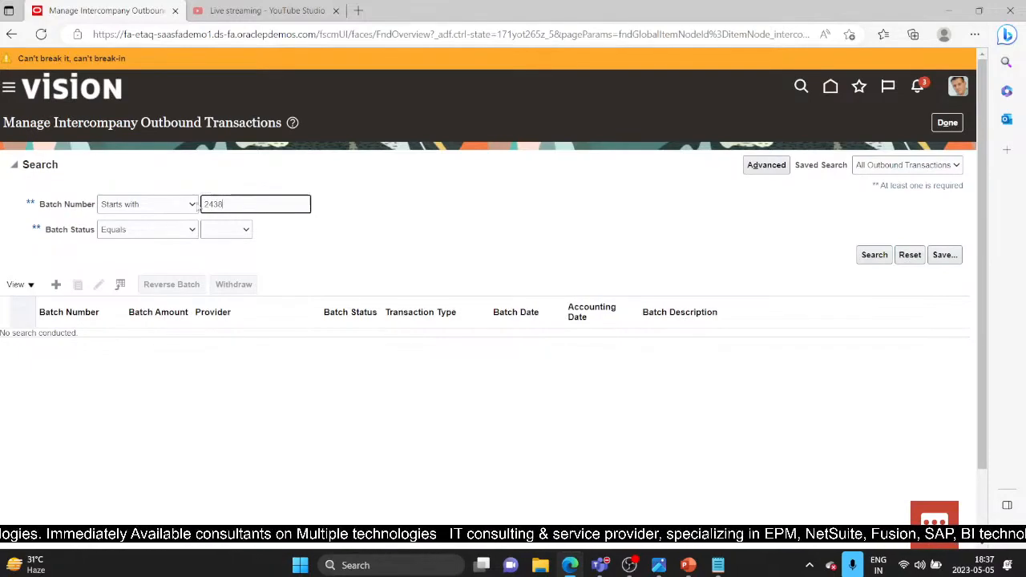
pyautogui.press('Return')
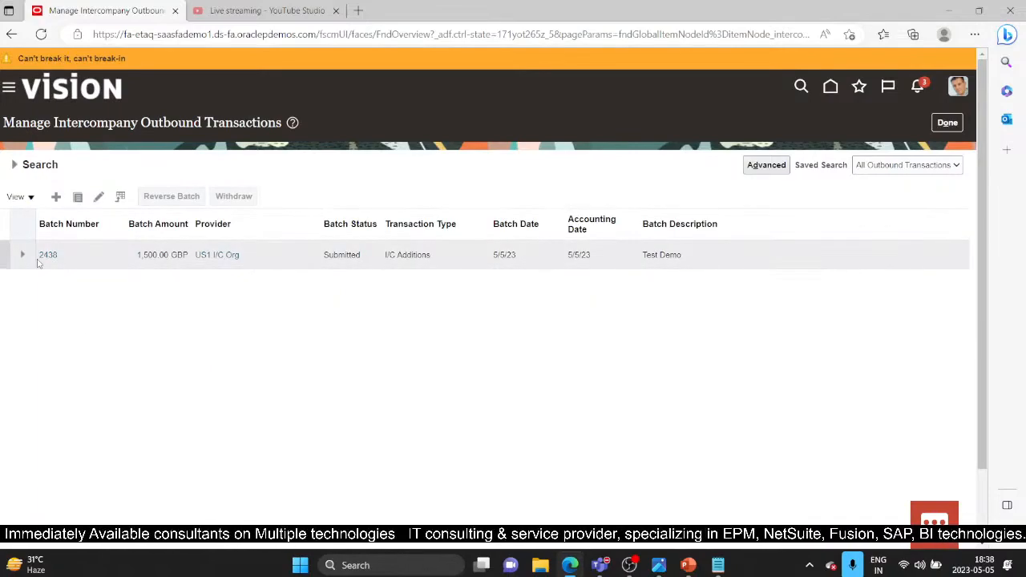
pyautogui.click(53, 255)
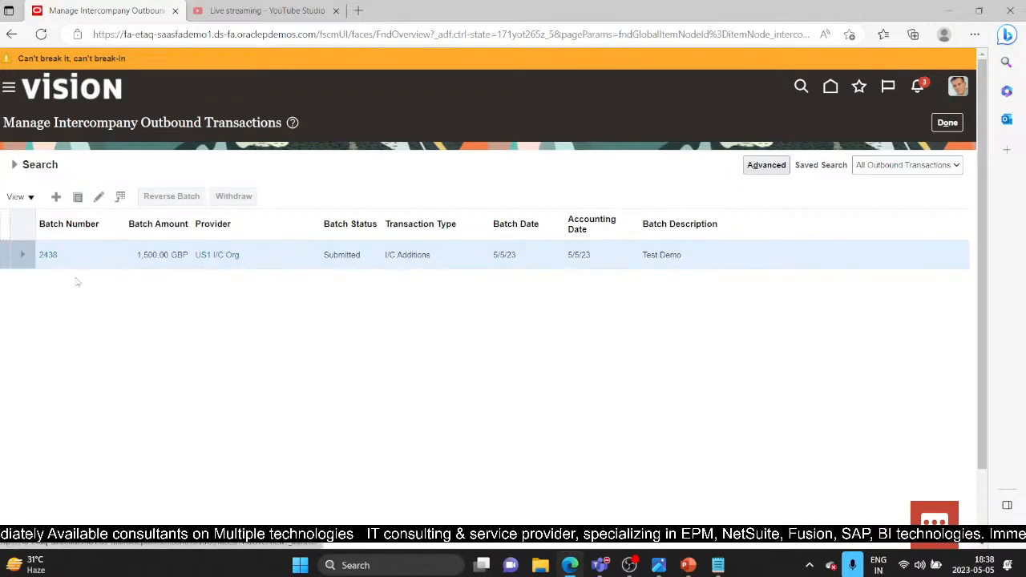
pyautogui.click(43, 255)
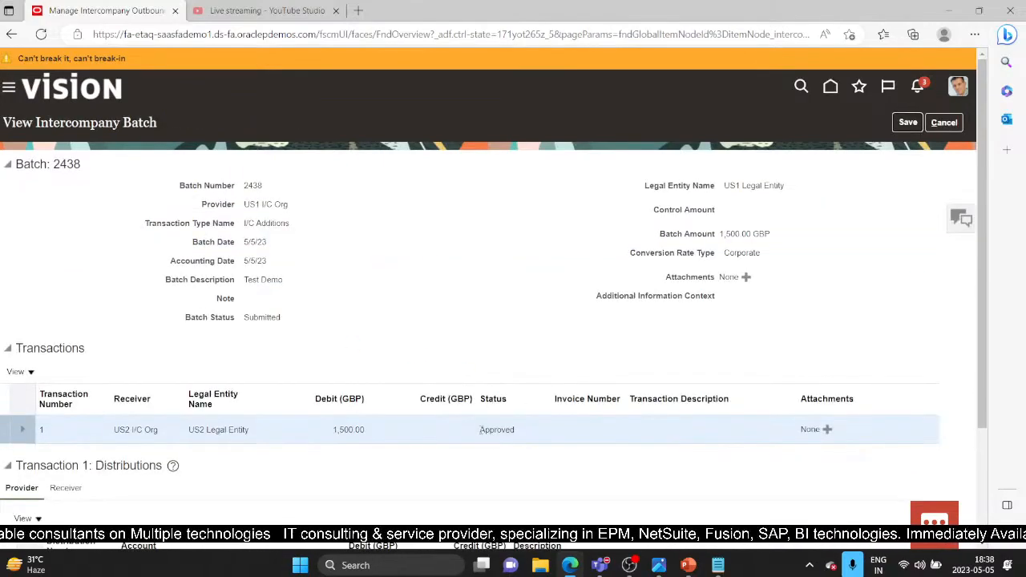
# Step: Review the provider and receiver distributions of batch 2438
pyautogui.moveTo(479, 430); pyautogui.dragTo(514, 430)
pyautogui.scroll(-2, 508, 318)
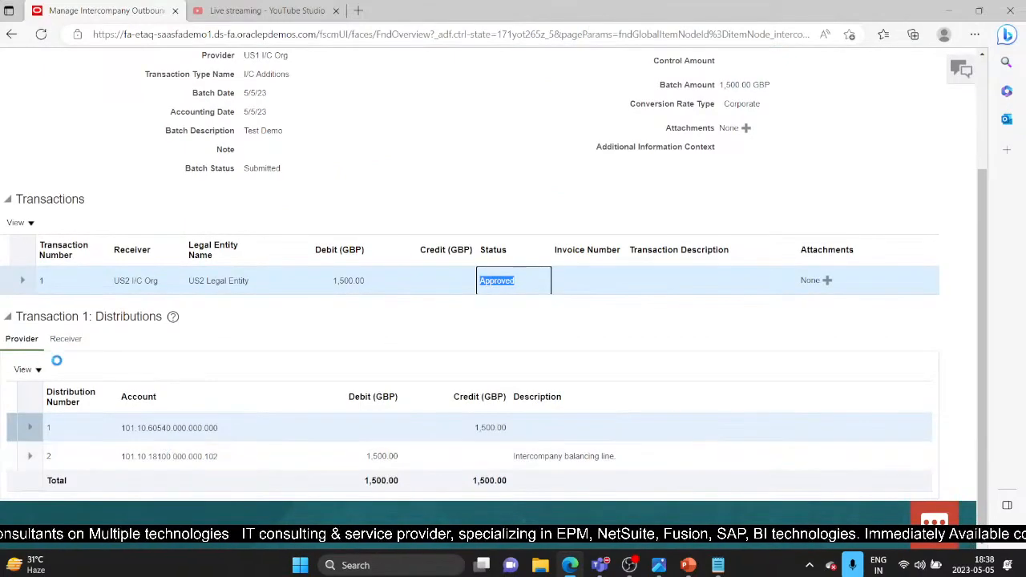
pyautogui.moveTo(164, 453)
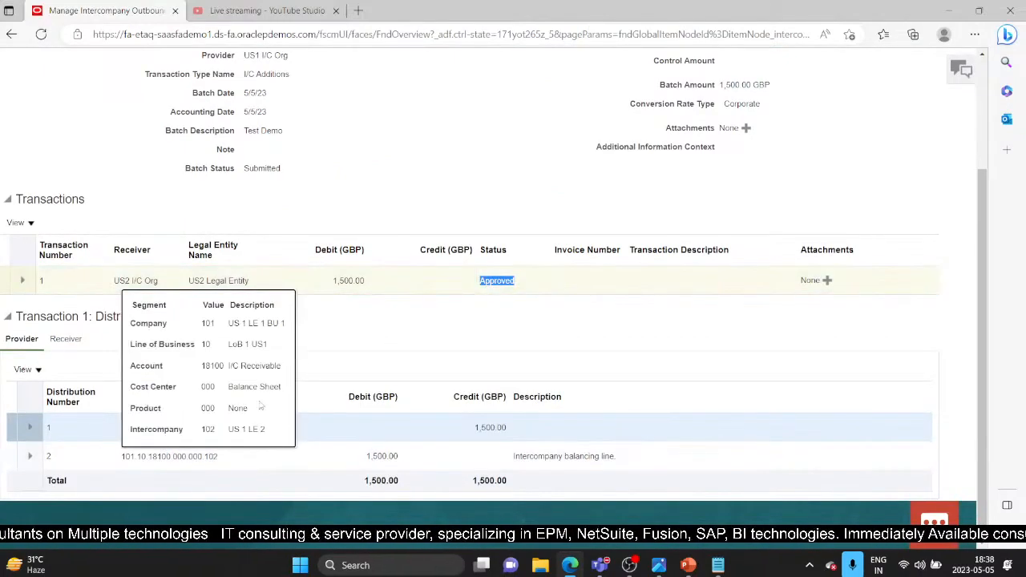
pyautogui.click(344, 331)
pyautogui.click(54, 343)
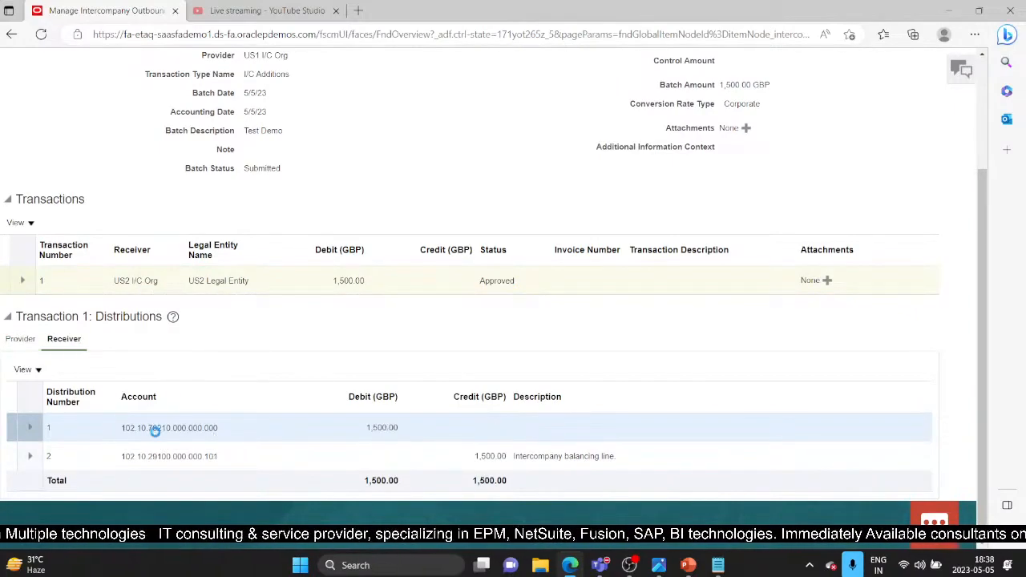
pyautogui.moveTo(154, 430)
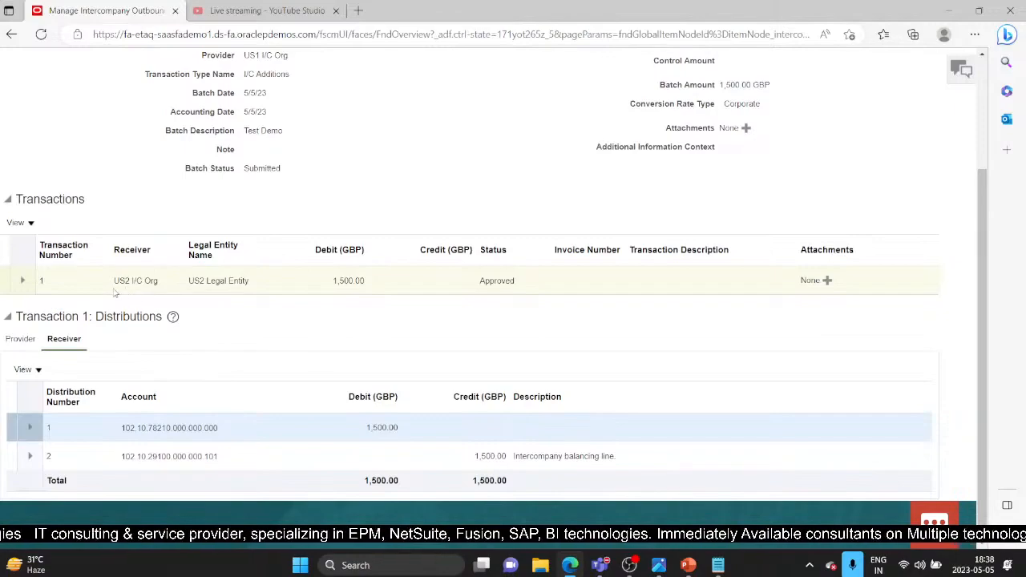
pyautogui.scroll(3, 440, 374)
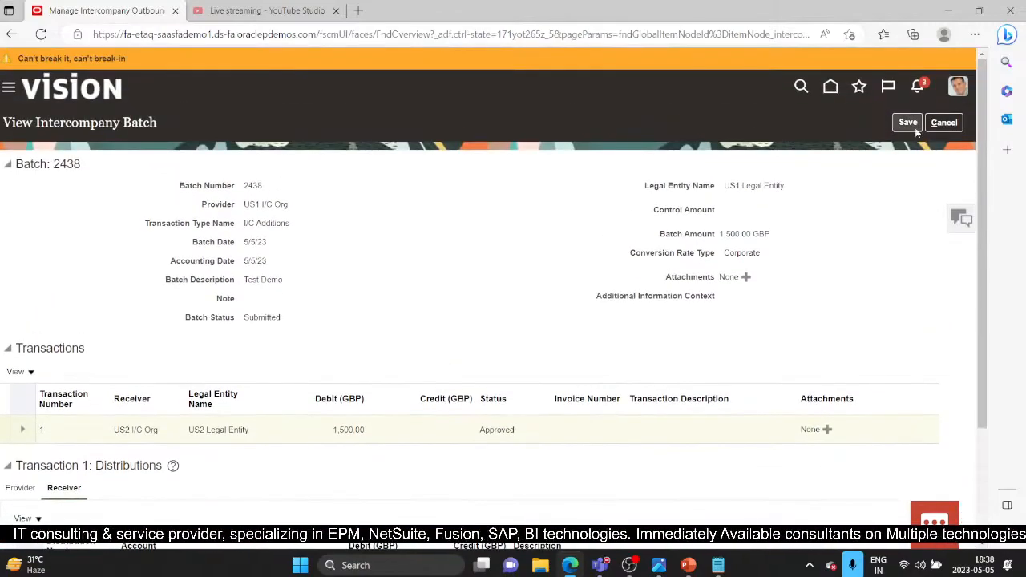
# Step: Save batch 2438 twice, confirming each save, and leave the details page
pyautogui.click(914, 128)
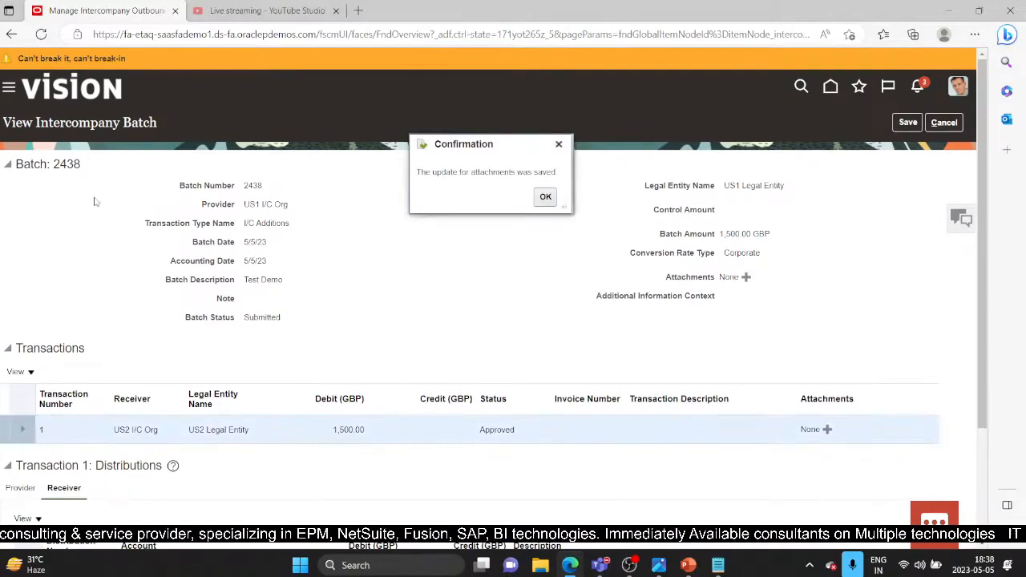
pyautogui.click(544, 198)
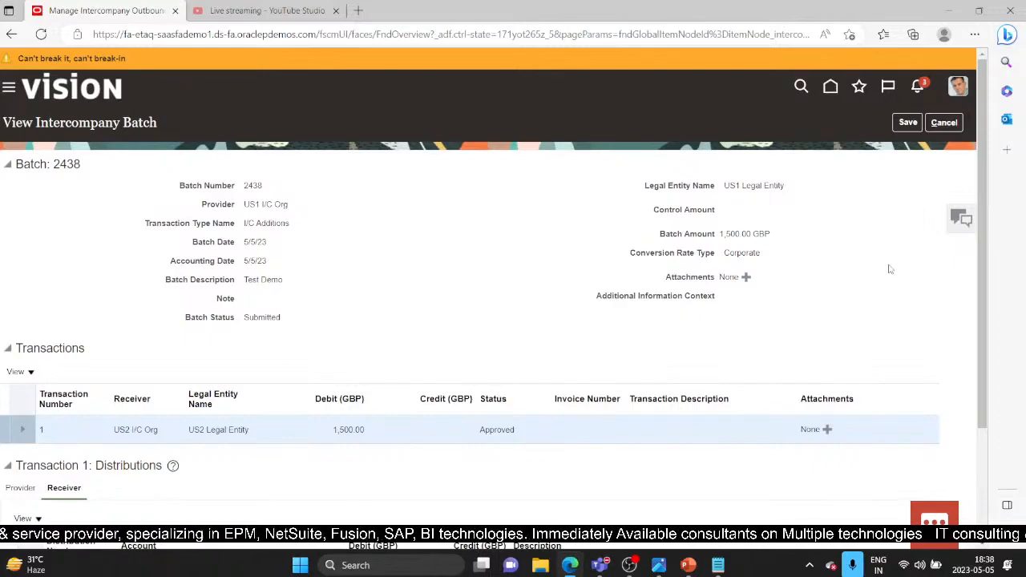
pyautogui.click(909, 124)
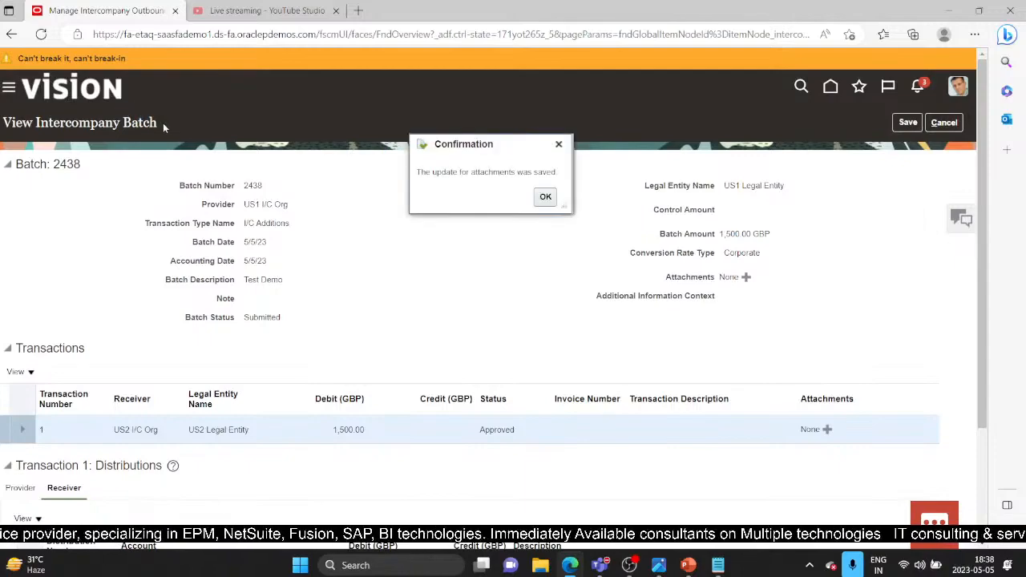
pyautogui.click(545, 196)
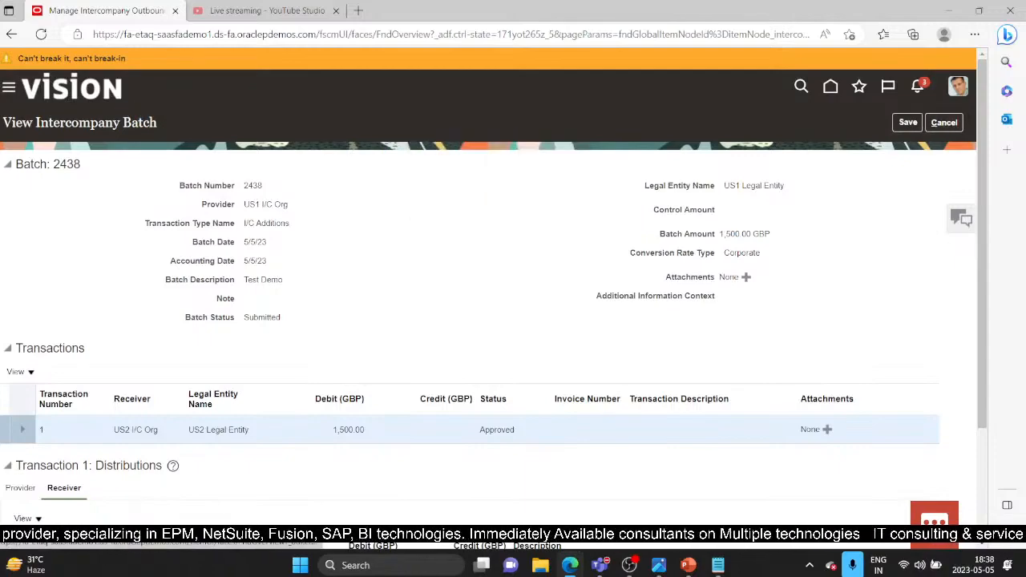
pyautogui.click(944, 123)
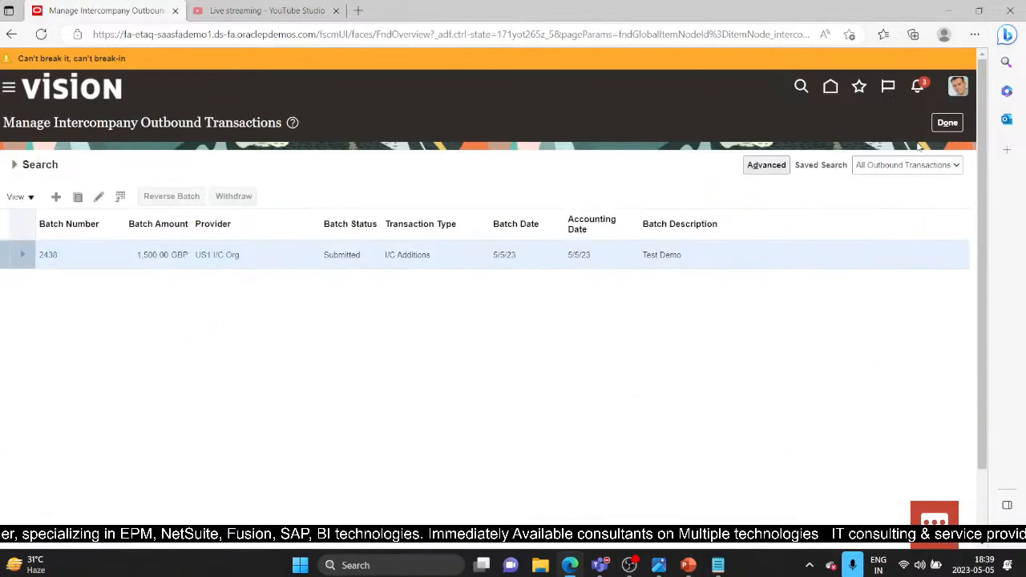
# Step: Close the outbound page, show the intercompany tasks, and highlight Manage Approvals on the agenda slide
pyautogui.click(948, 124)
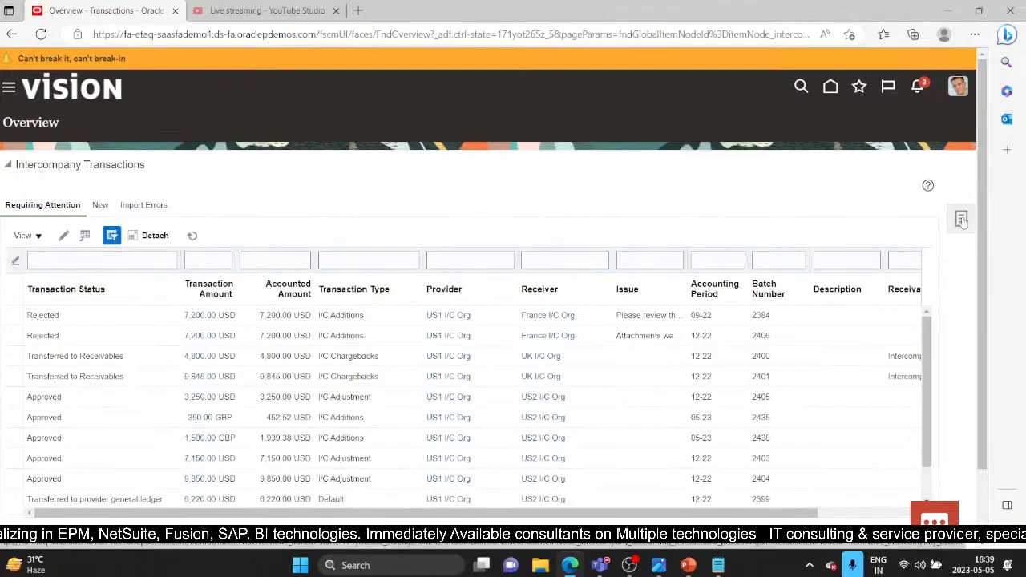
pyautogui.click(960, 219)
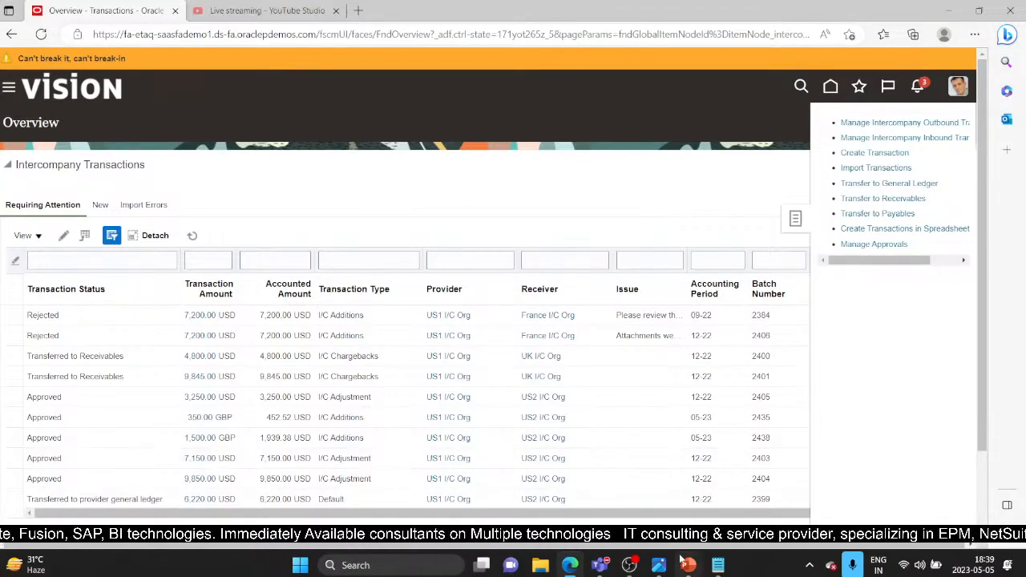
pyautogui.hotkey('alt', 'Tab')
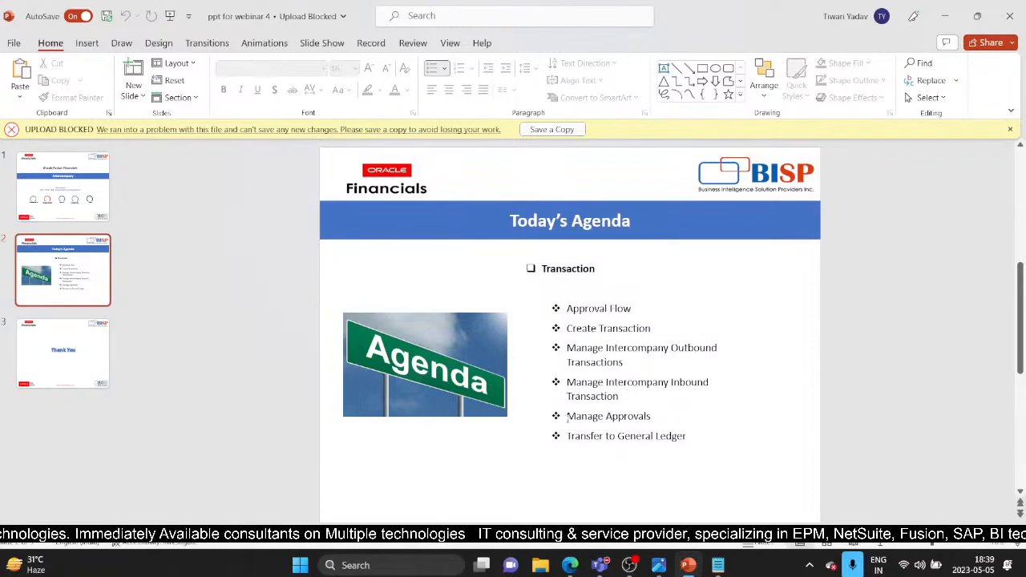
pyautogui.moveTo(567, 418); pyautogui.dragTo(651, 418)
pyautogui.click(639, 500)
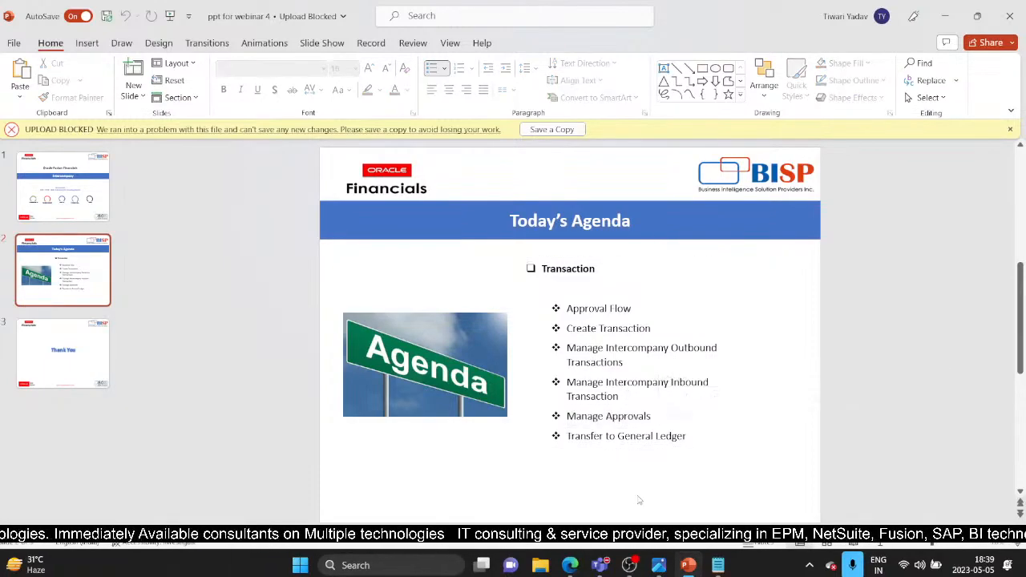
pyautogui.click(569, 565)
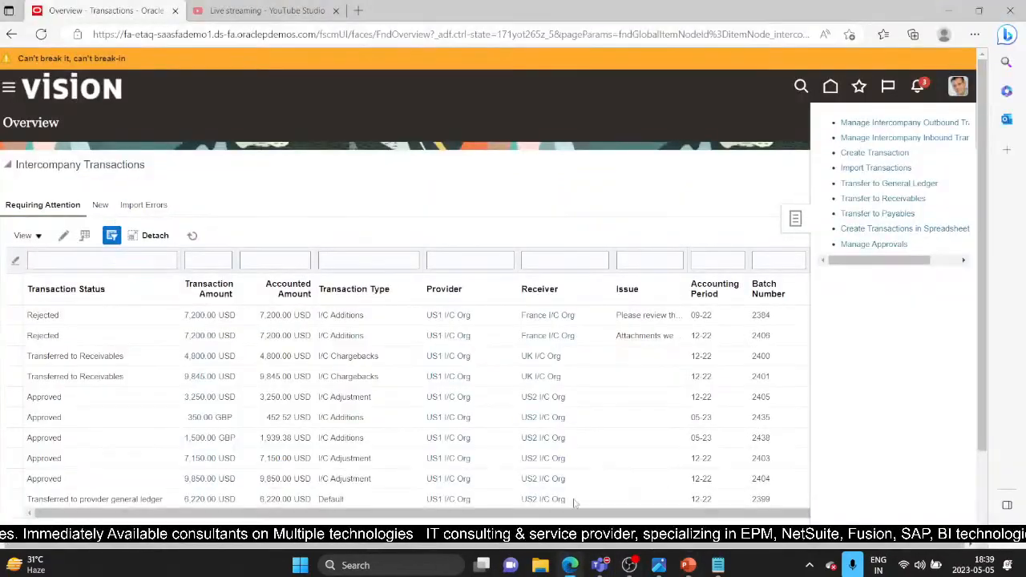
# Step: Start Transfer to General Ledger with From and To Accounting Dates both 5/5/23
pyautogui.click(897, 183)
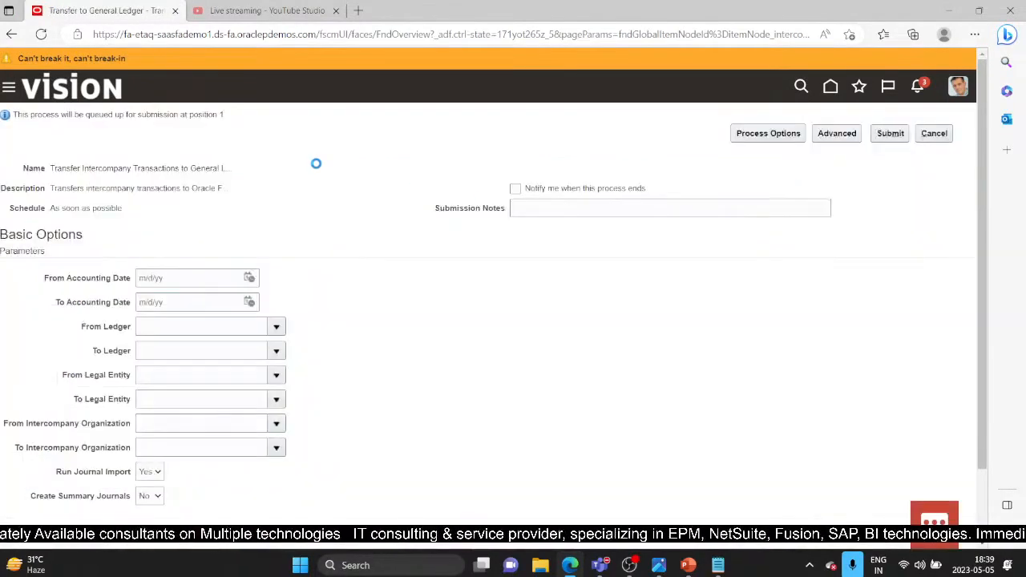
pyautogui.click(249, 277)
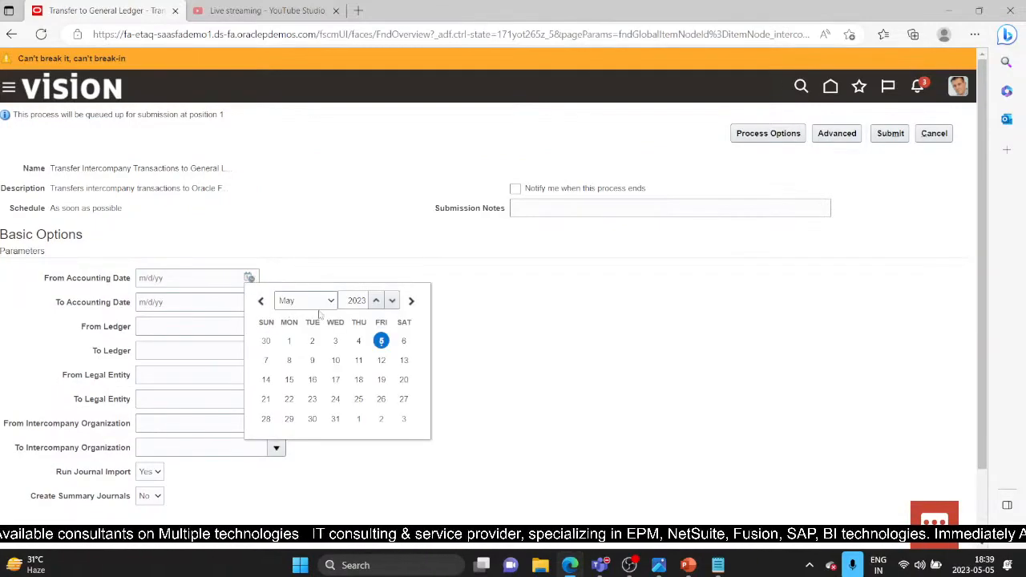
pyautogui.click(381, 341)
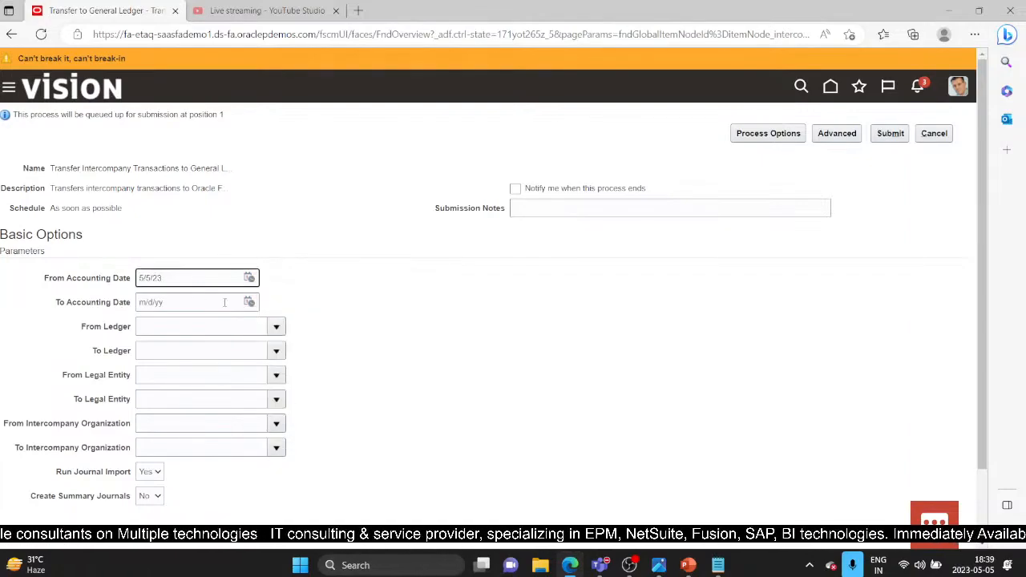
pyautogui.click(250, 301)
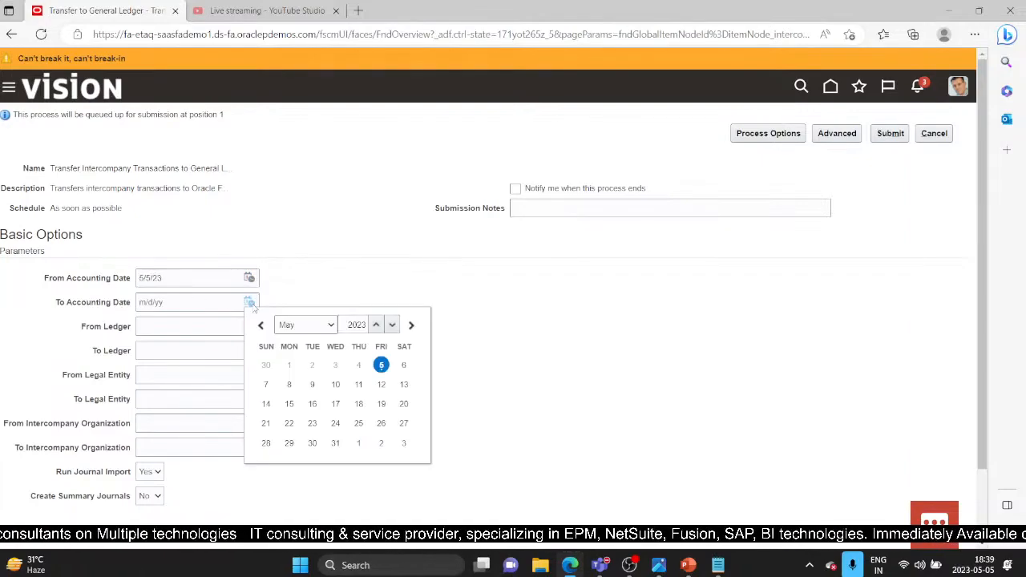
pyautogui.click(381, 367)
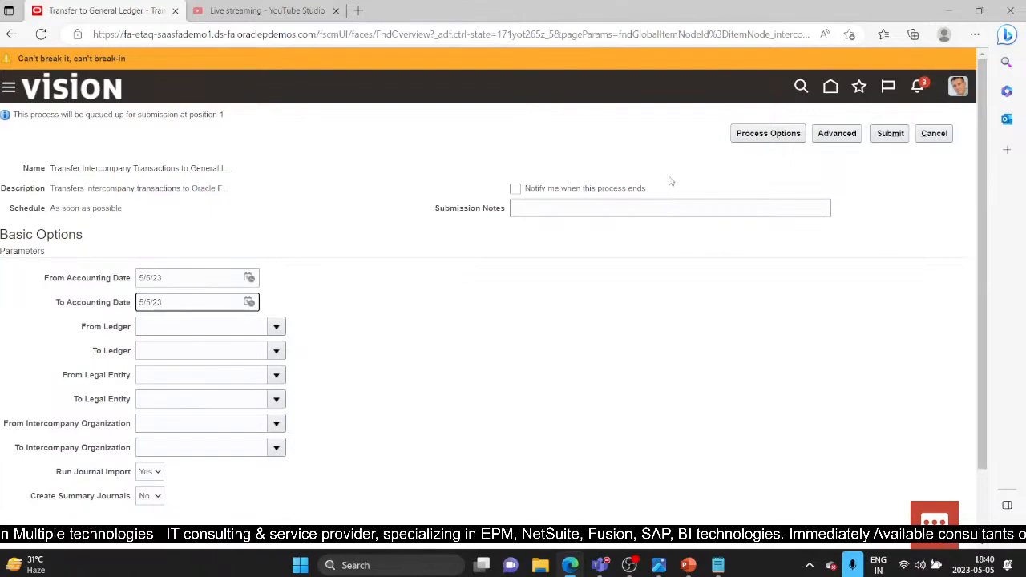
# Step: Submit the transfer process, copy its process number, and bring up the Navigator work areas
pyautogui.click(890, 133)
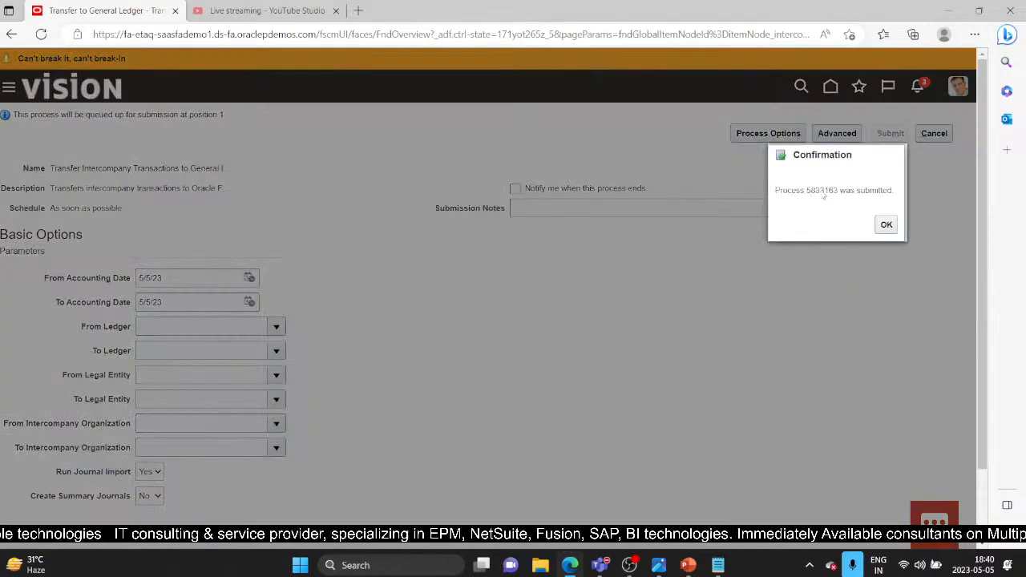
pyautogui.moveTo(806, 193); pyautogui.dragTo(841, 196)
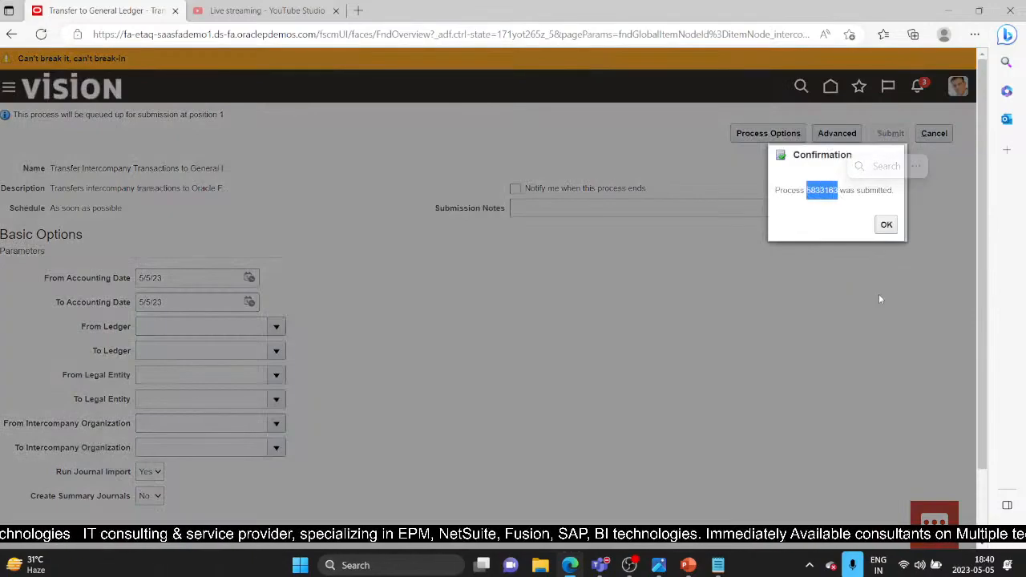
pyautogui.click(885, 225)
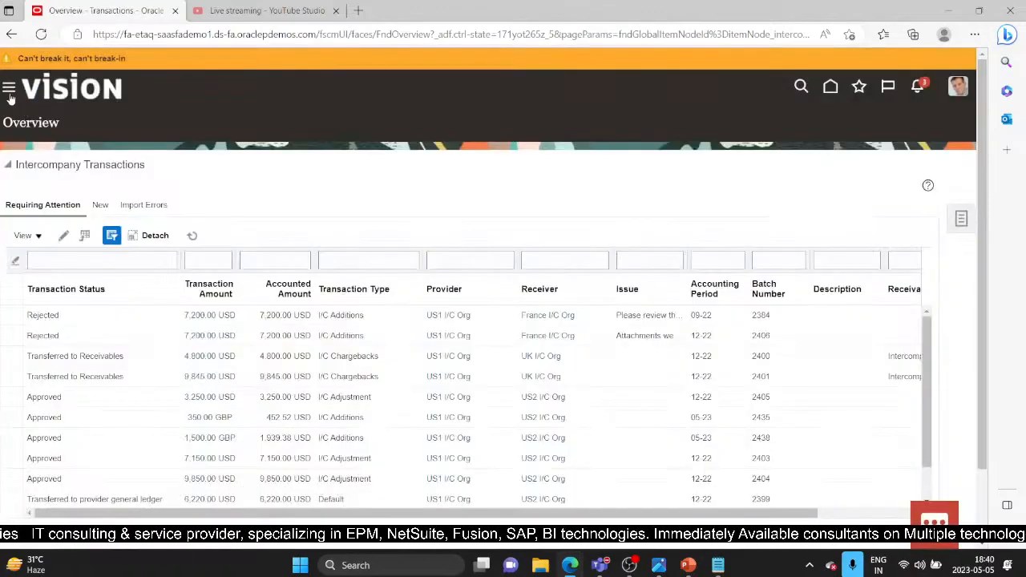
pyautogui.click(9, 91)
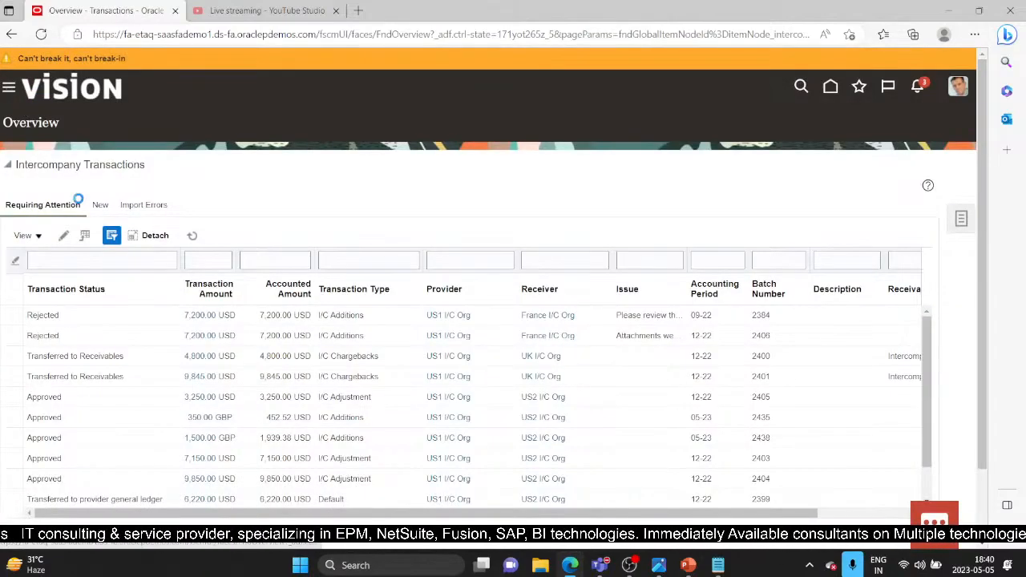
# Step: Open Tools > Scheduled Processes and select the Transfer Intercompany Transactions to General Ledger run
pyautogui.scroll(-6, 79, 224)
pyautogui.click(19, 421)
pyautogui.scroll(-1, 48, 421)
pyautogui.click(78, 440)
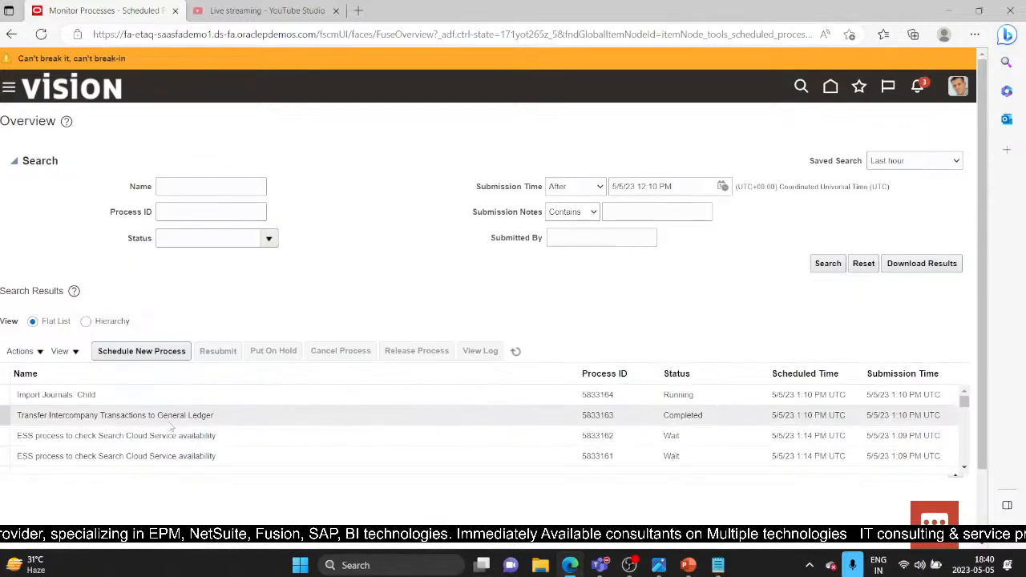
pyautogui.click(625, 415)
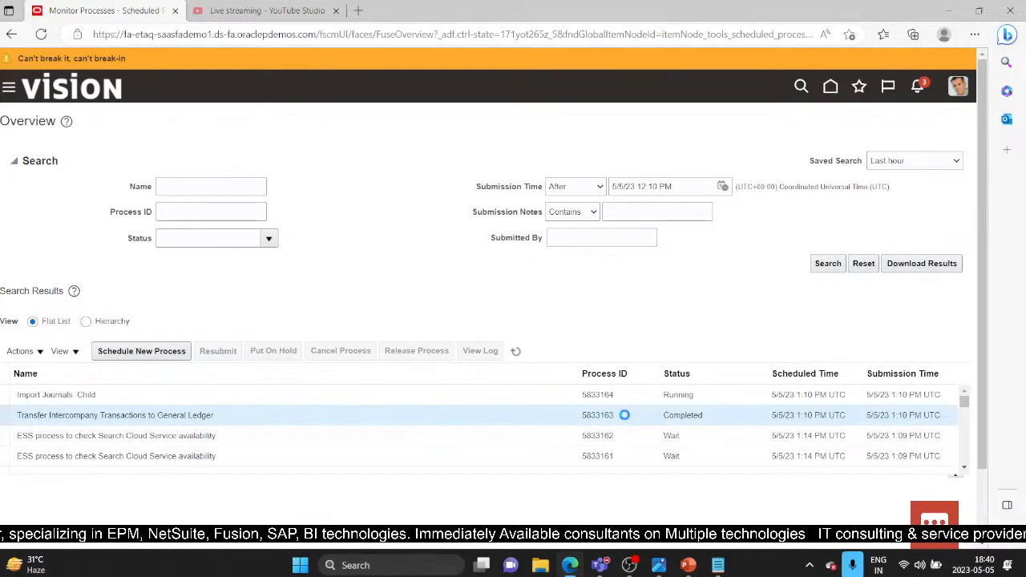
pyautogui.scroll(-2, 306, 334)
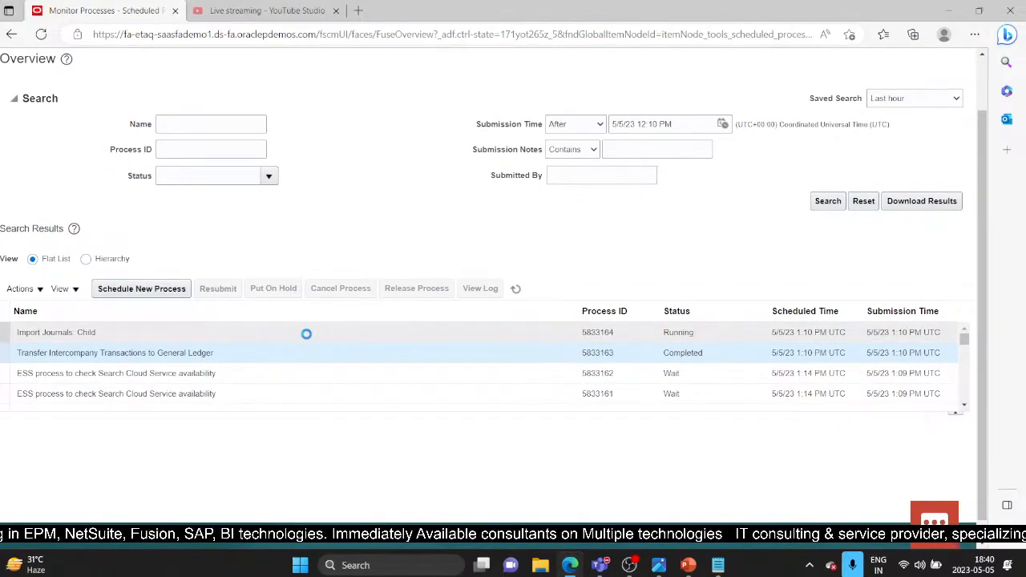
# Step: Refresh the processes, select the transfer run, and open its 5833163.txt output report
pyautogui.click(372, 333)
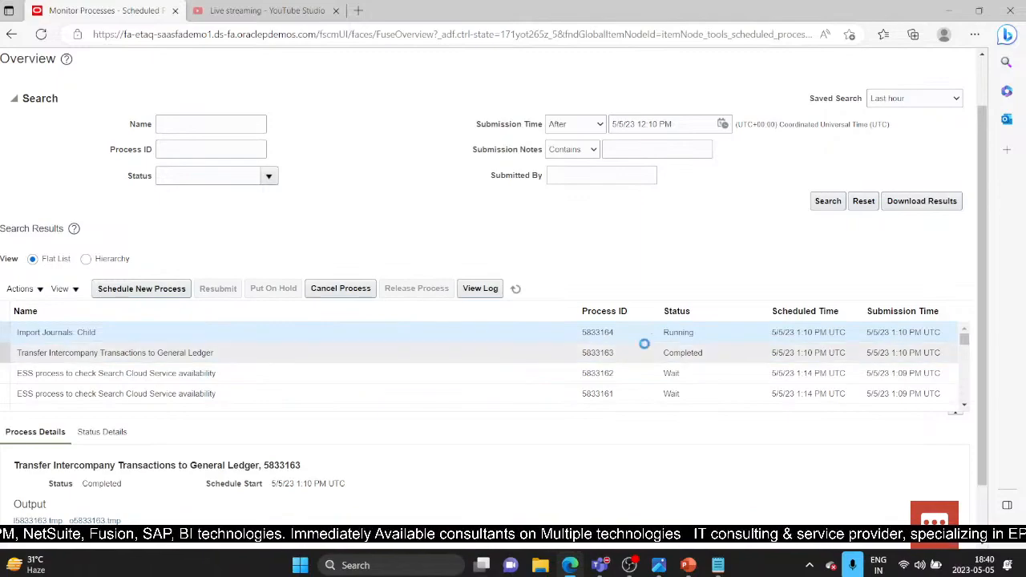
pyautogui.click(516, 289)
pyautogui.click(505, 353)
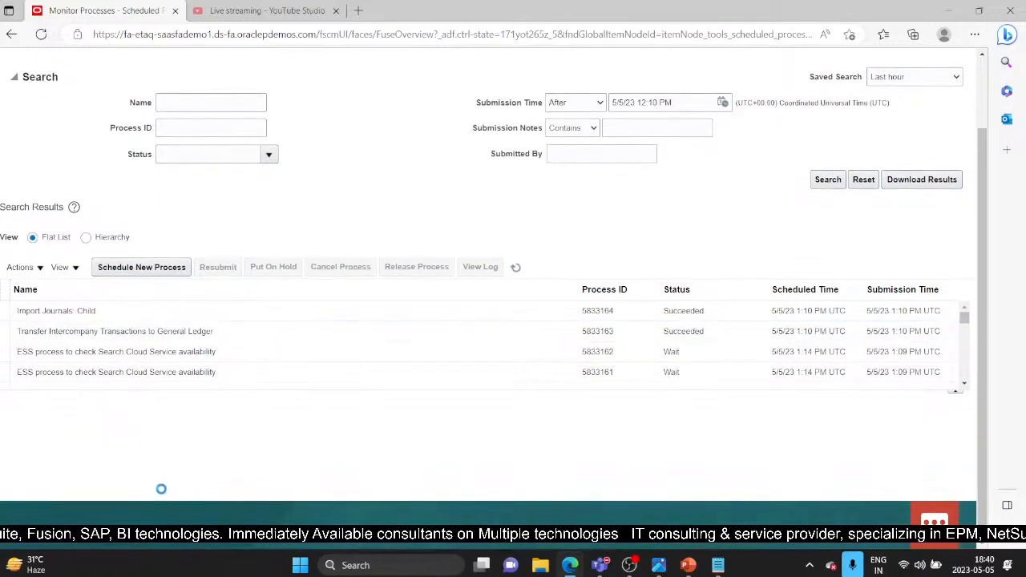
pyautogui.click(275, 332)
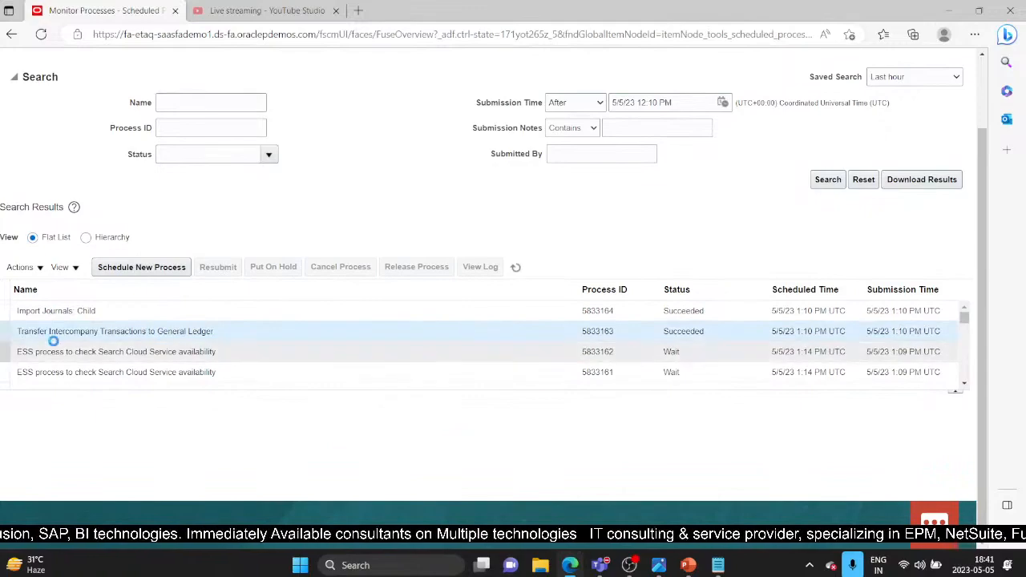
pyautogui.scroll(-1, 167, 438)
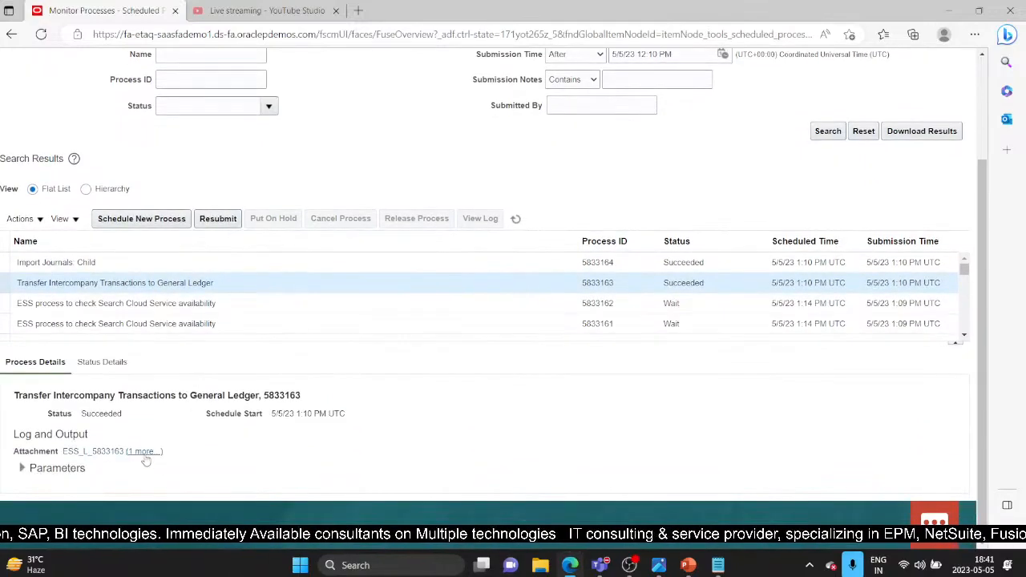
pyautogui.click(144, 452)
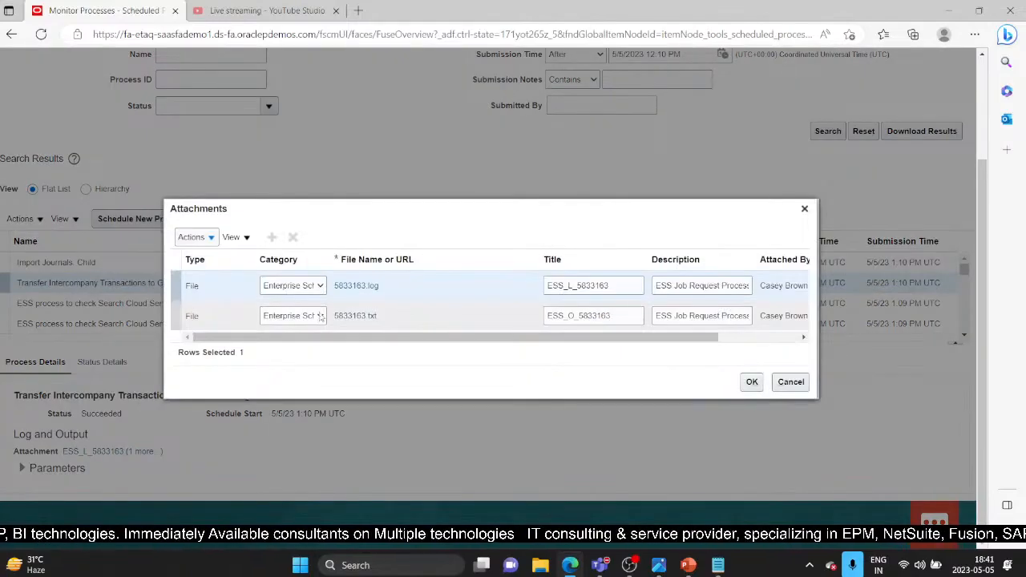
pyautogui.click(355, 316)
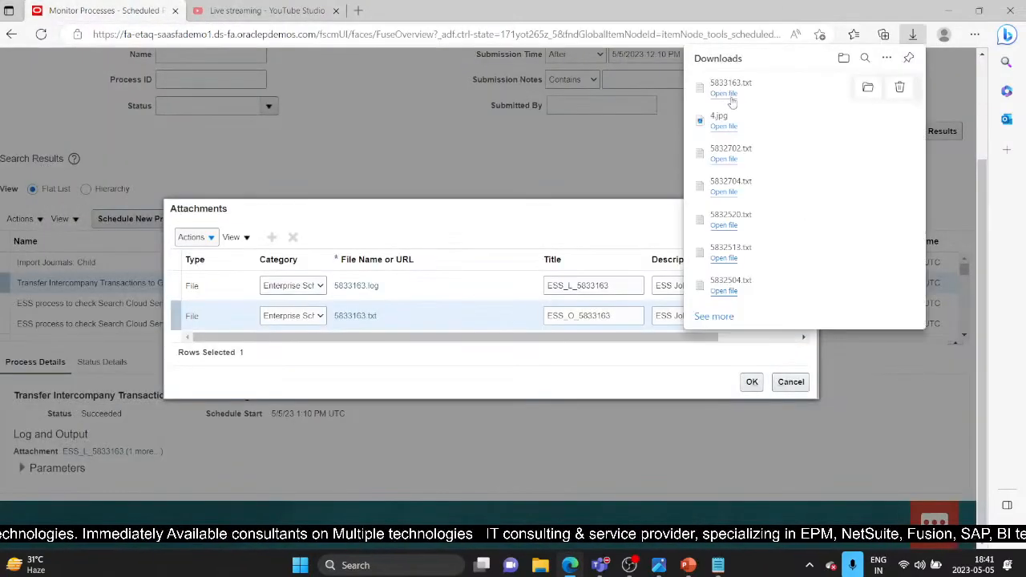
pyautogui.click(724, 94)
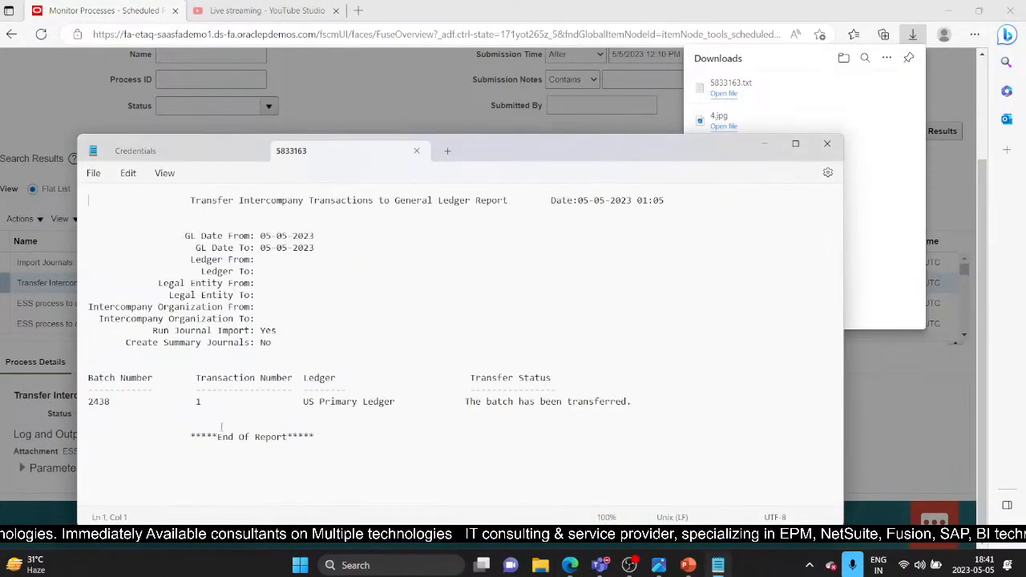
# Step: Highlight transaction 1, US Primary Ledger and batch 2438 in the report, then clear the highlight
pyautogui.moveTo(191, 401); pyautogui.dragTo(221, 401)
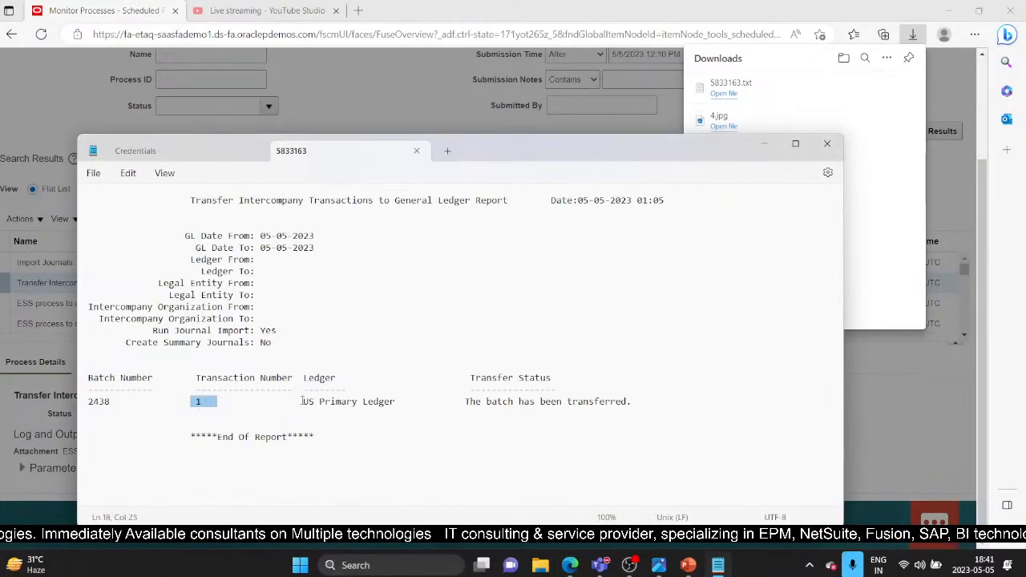
pyautogui.moveTo(302, 402); pyautogui.dragTo(407, 404)
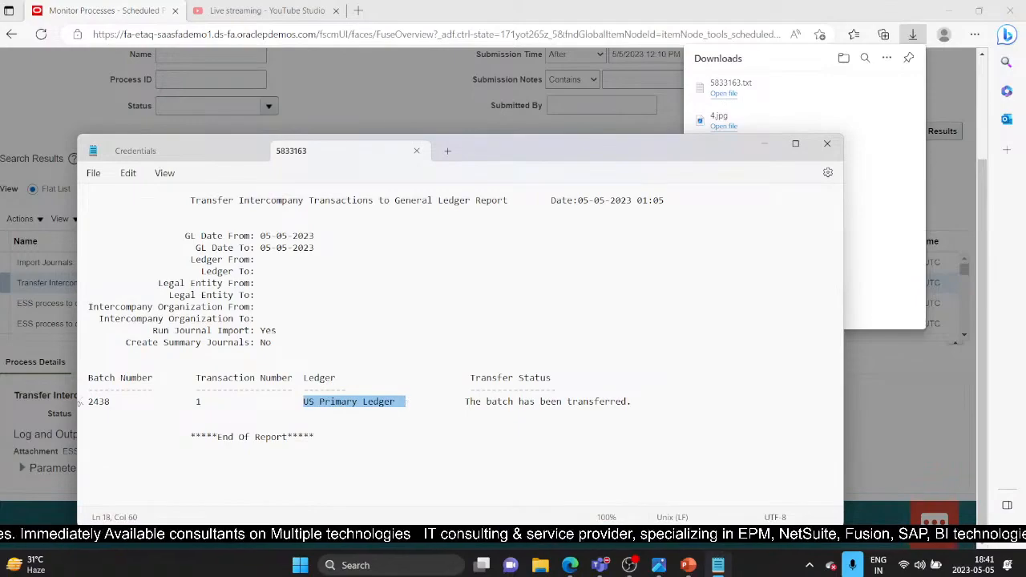
pyautogui.moveTo(92, 401); pyautogui.dragTo(116, 401)
pyautogui.click(468, 299)
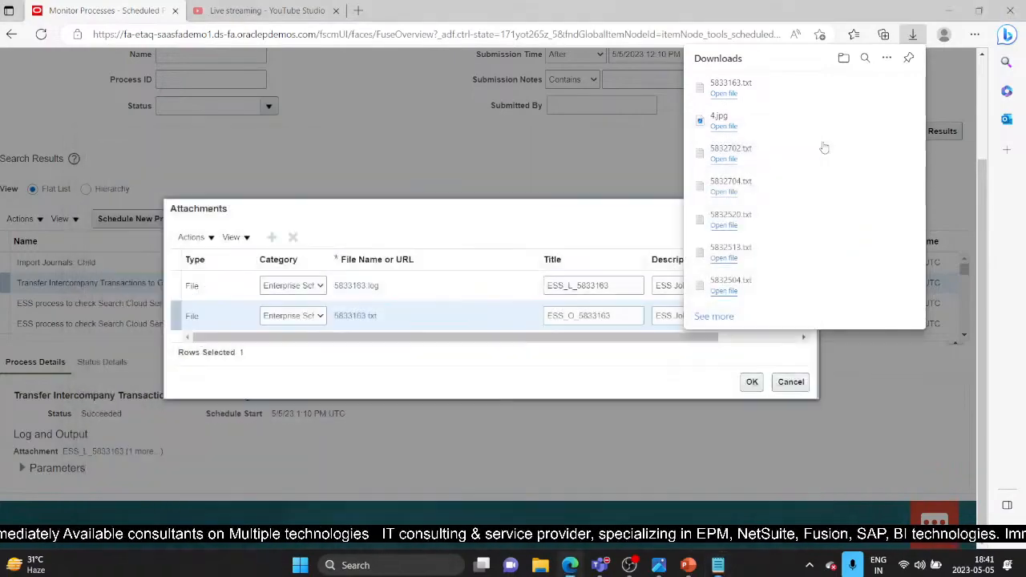
# Step: Close the Notepad report and the Attachments dialog
pyautogui.click(827, 144)
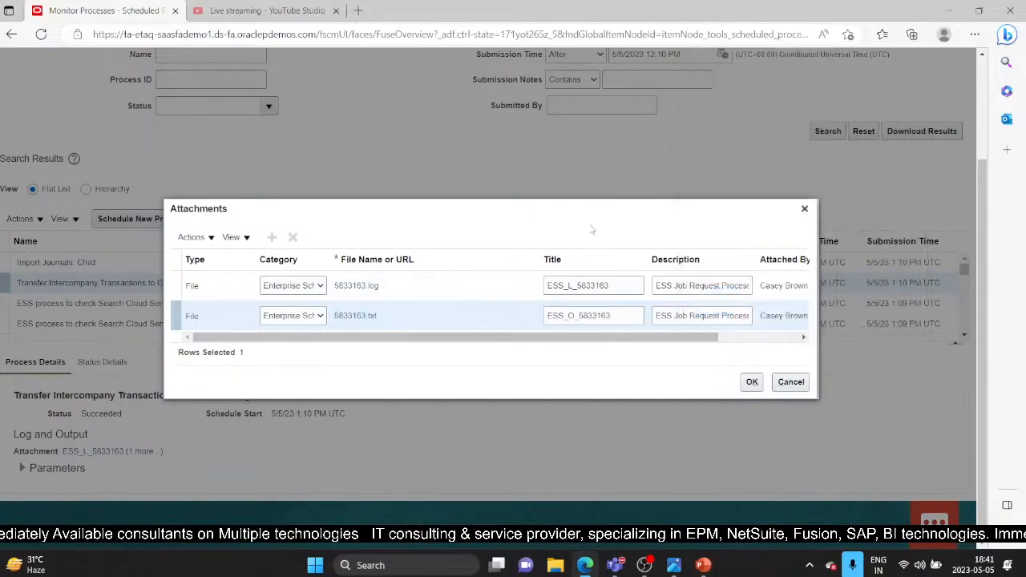
pyautogui.click(790, 382)
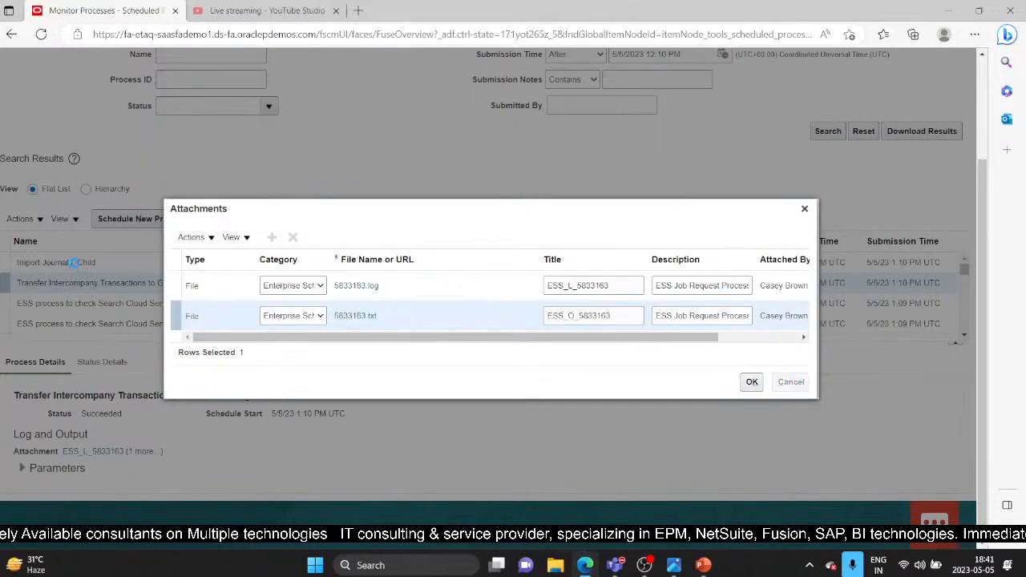
pyautogui.scroll(3, 17, 109)
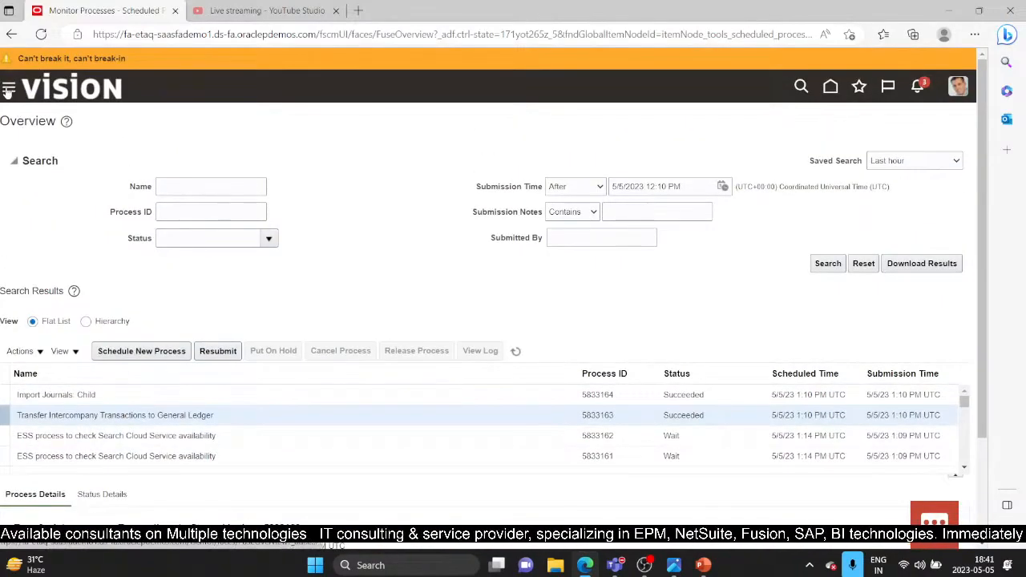
# Step: Go to General Accounting > Journals and open the Manage Journals search
pyautogui.click(8, 91)
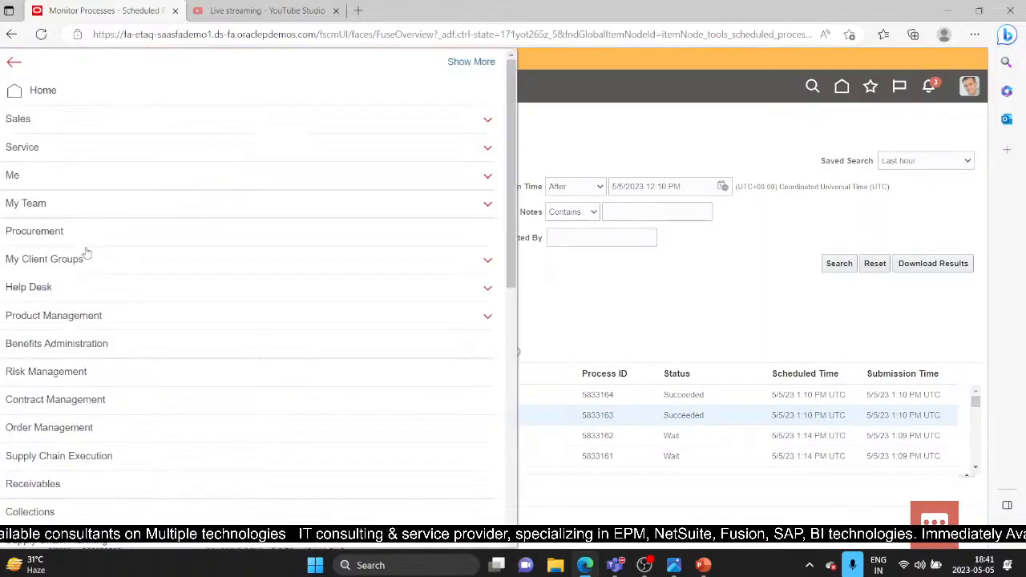
pyautogui.scroll(-6, 112, 352)
pyautogui.click(80, 298)
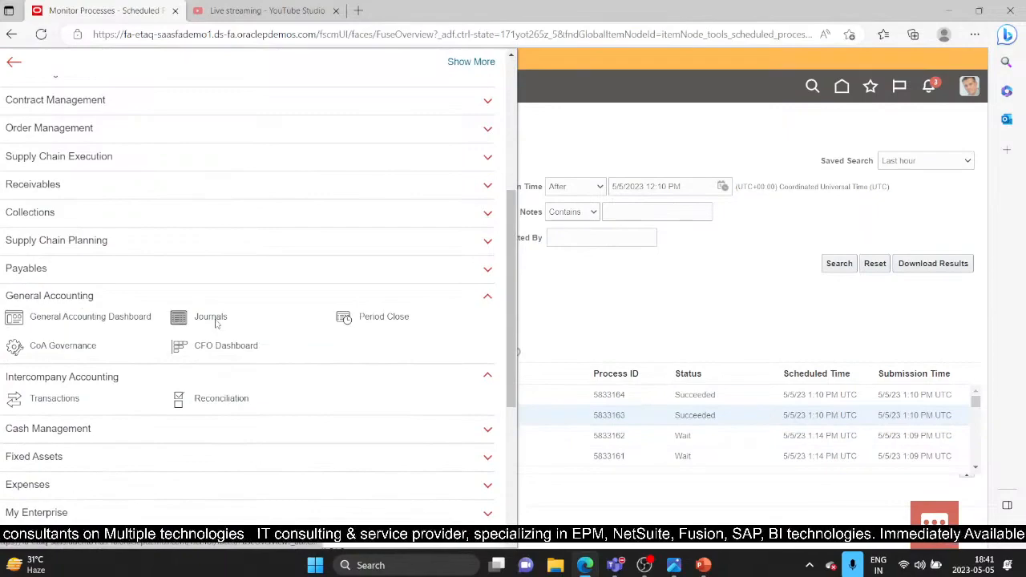
pyautogui.click(215, 317)
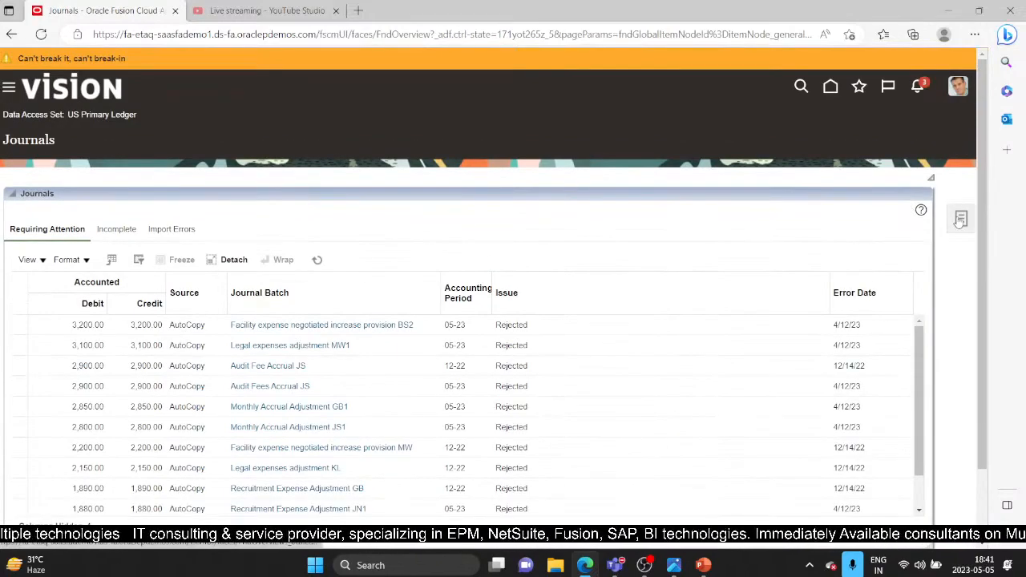
pyautogui.click(960, 219)
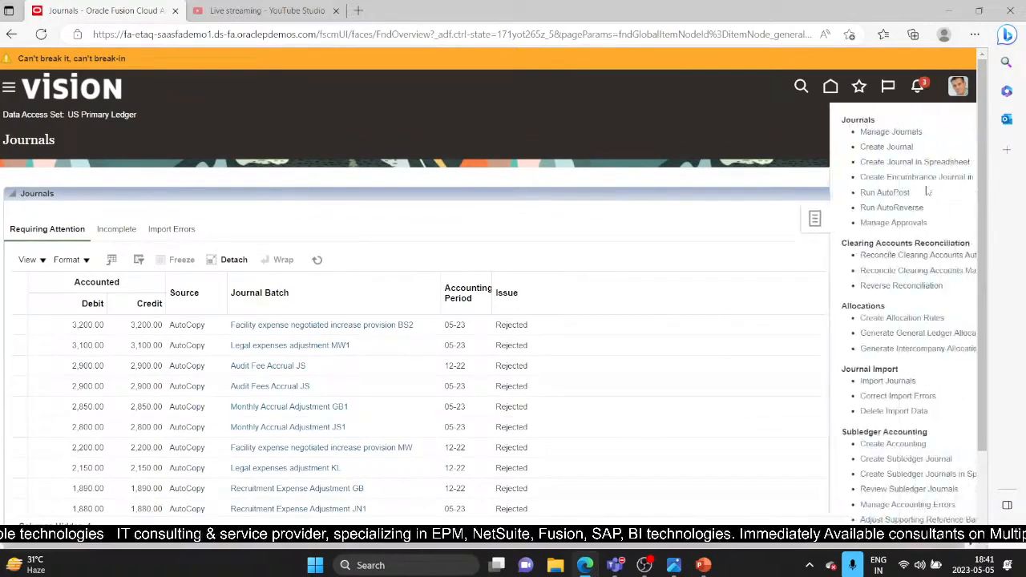
pyautogui.click(880, 131)
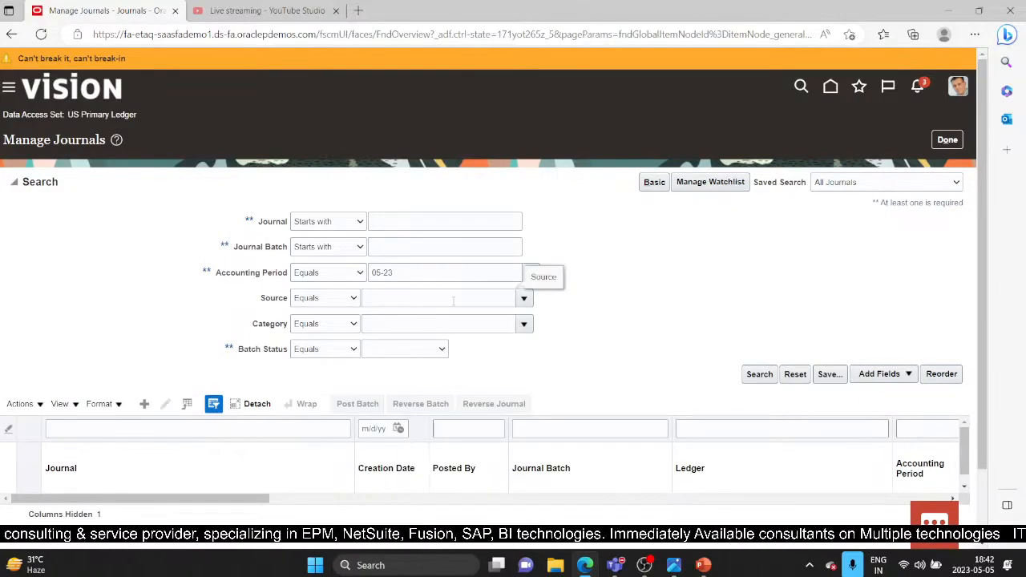
# Step: Set the journal Source to Global Intercompany and search period 05-23 journals
pyautogui.click(523, 301)
pyautogui.scroll(-1, 407, 362)
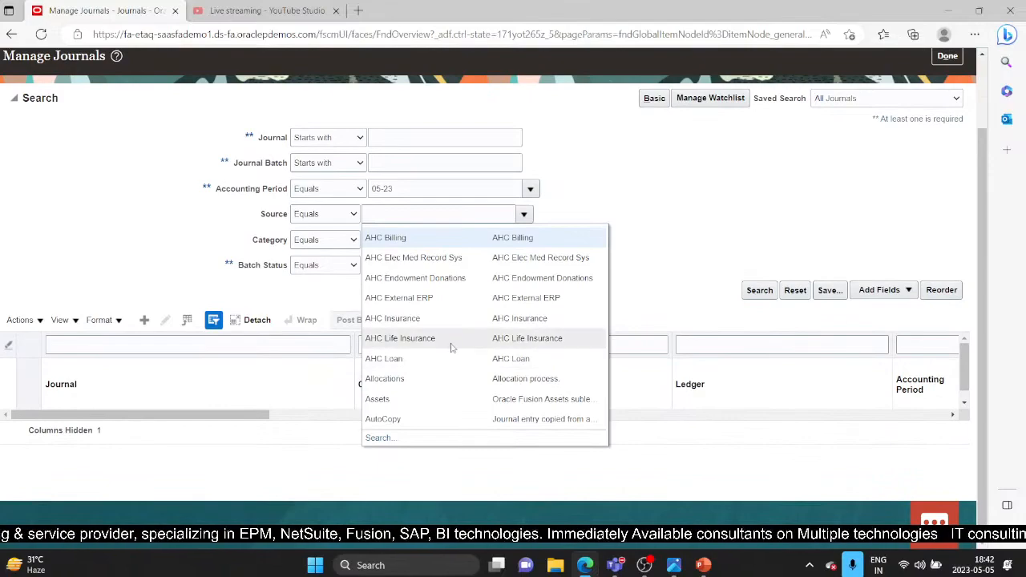
pyautogui.click(412, 214)
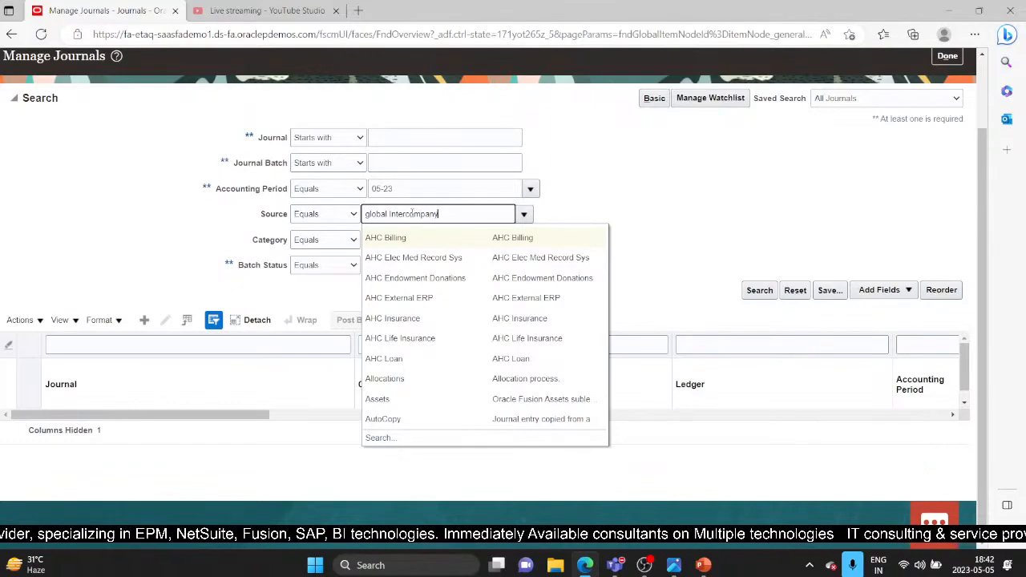
pyautogui.hotkey('ctrl', 'a')
pyautogui.hotkey('ctrl', 'c')
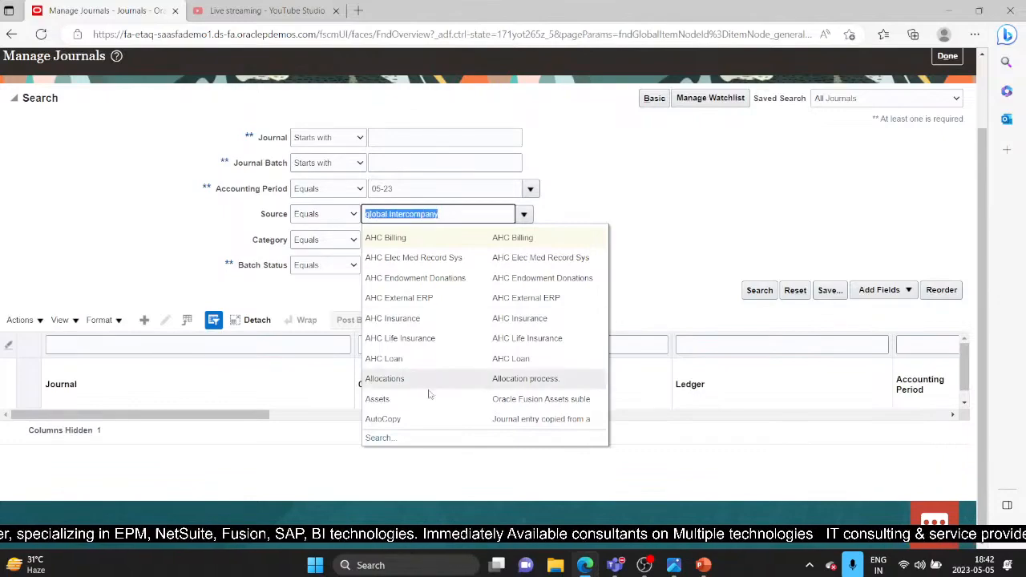
pyautogui.press('BackSpace')
pyautogui.hotkey('ctrl', 'v')
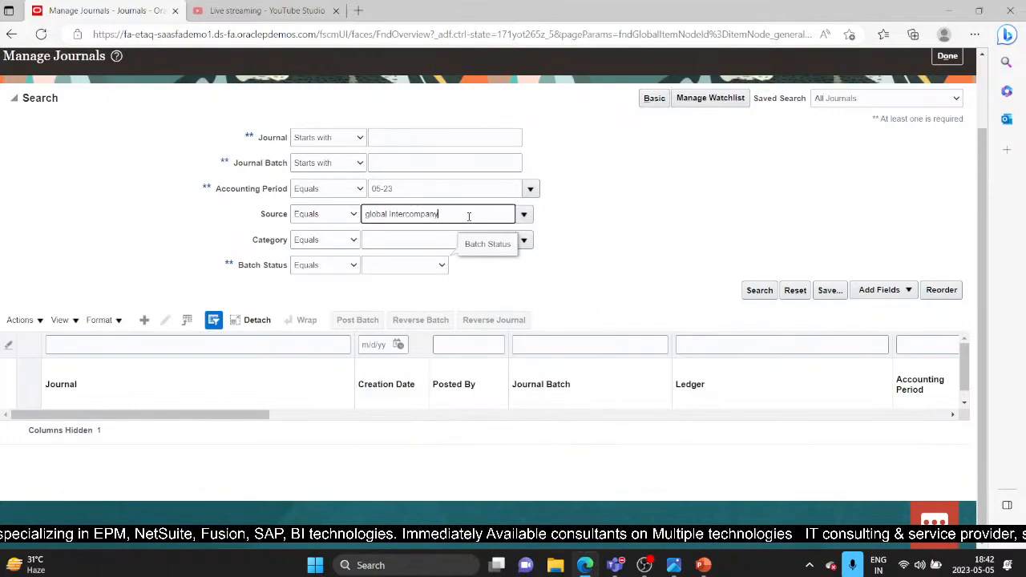
pyautogui.click(759, 290)
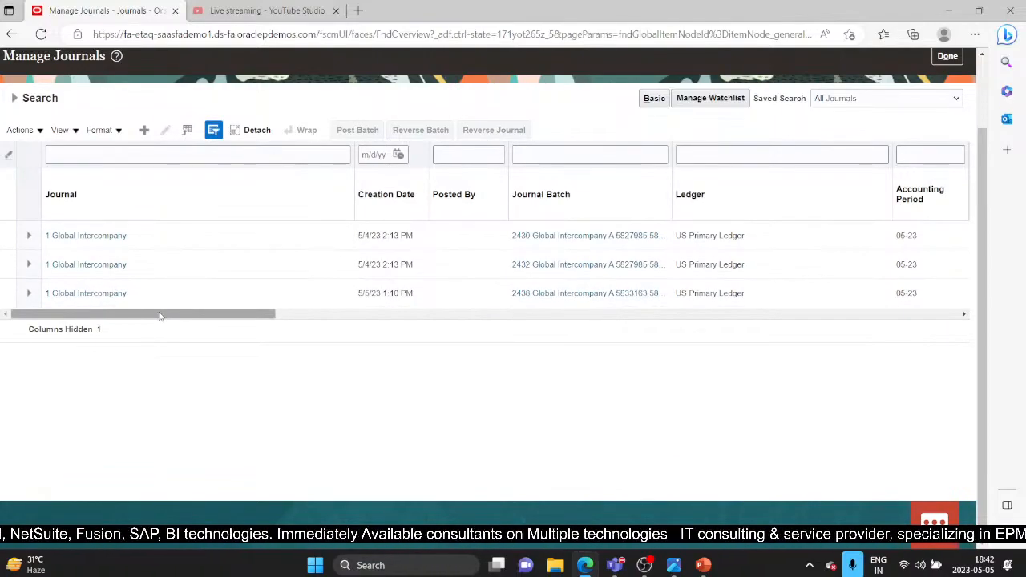
# Step: Scroll the results to read Batch Status and select the Unposted 1,500.00 GBP batch 2438
pyautogui.moveTo(160, 315); pyautogui.dragTo(399, 339)
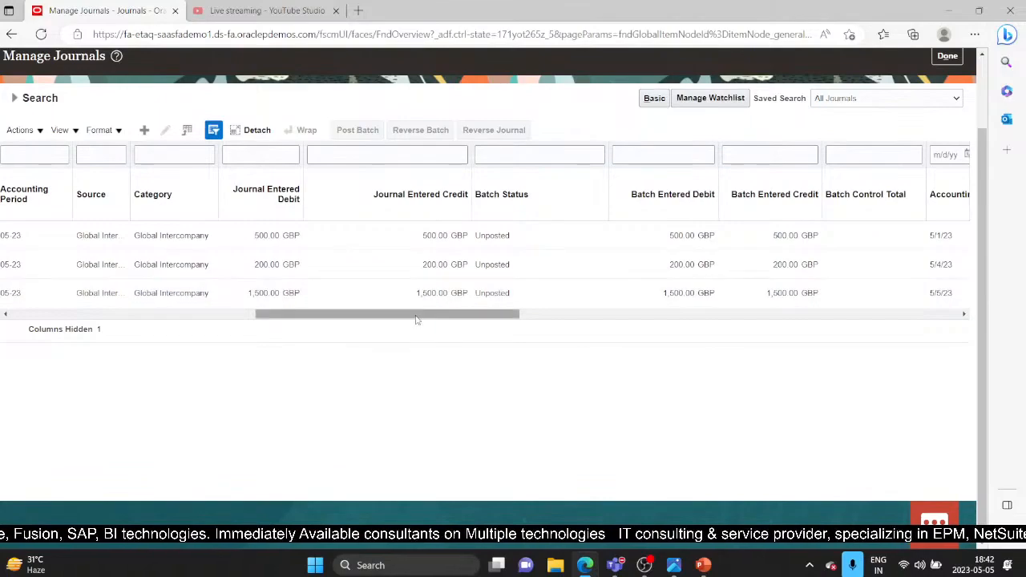
pyautogui.moveTo(436, 321); pyautogui.dragTo(153, 338)
pyautogui.click(111, 293)
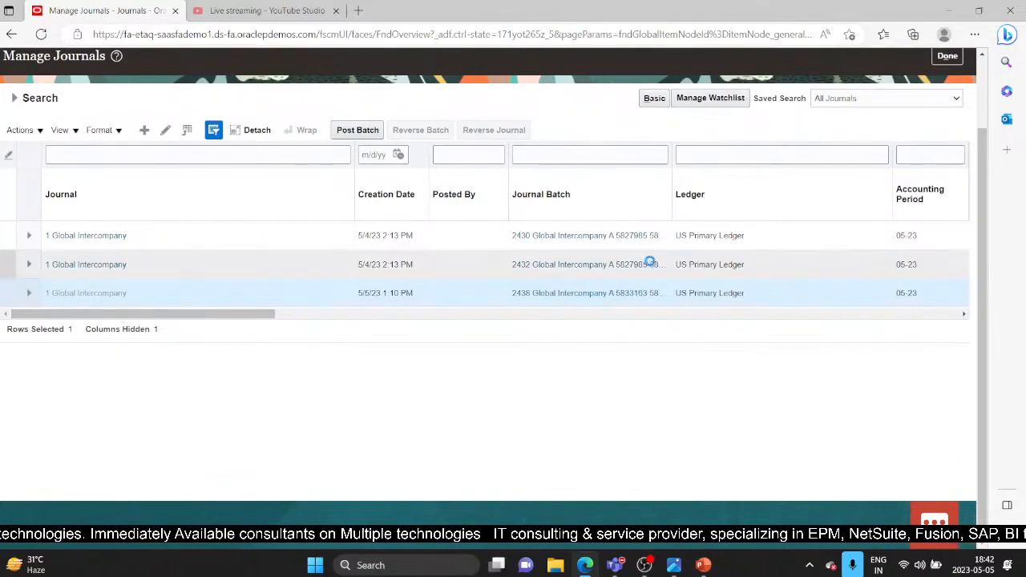
# Step: Open journal batch 2438 for editing and select its first journal line
pyautogui.click(529, 295)
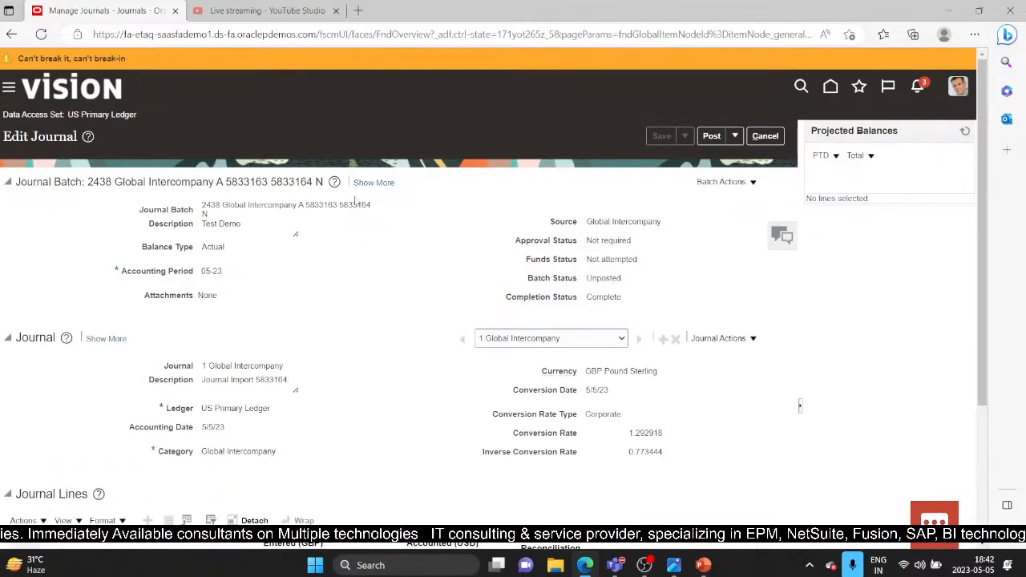
pyautogui.click(621, 343)
pyautogui.click(662, 297)
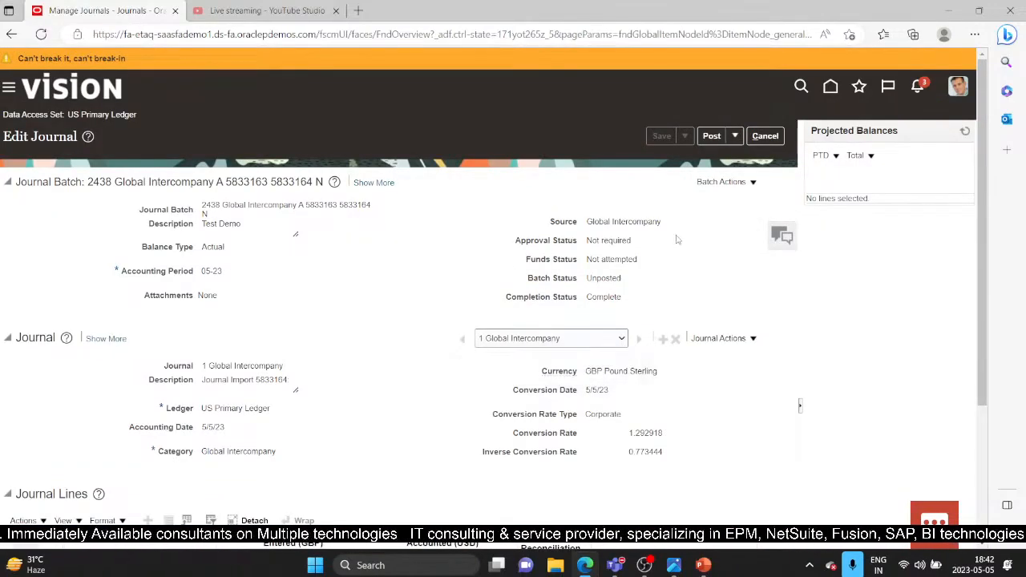
pyautogui.scroll(-1, 313, 265)
pyautogui.scroll(-1, 313, 265)
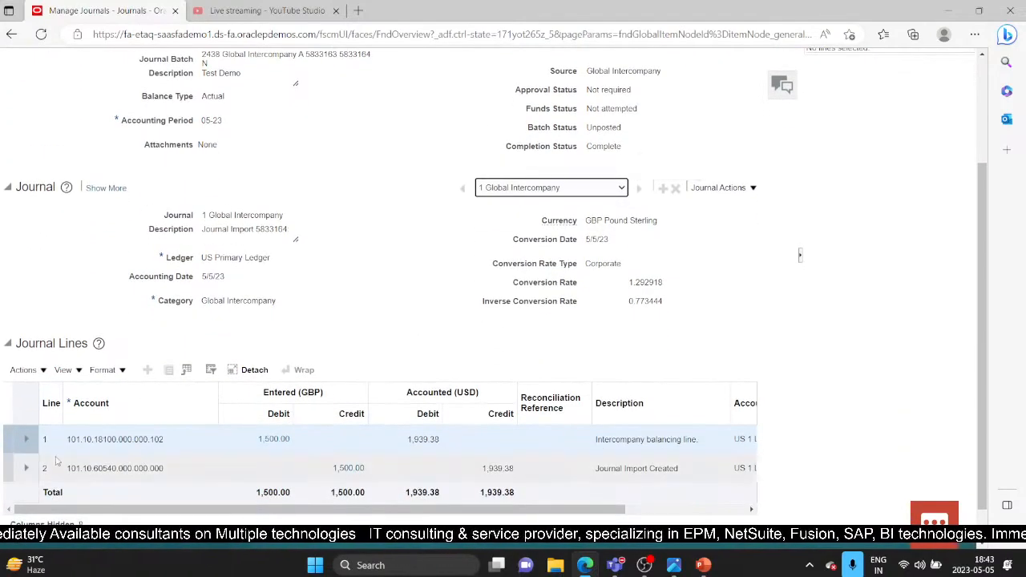
pyautogui.click(271, 439)
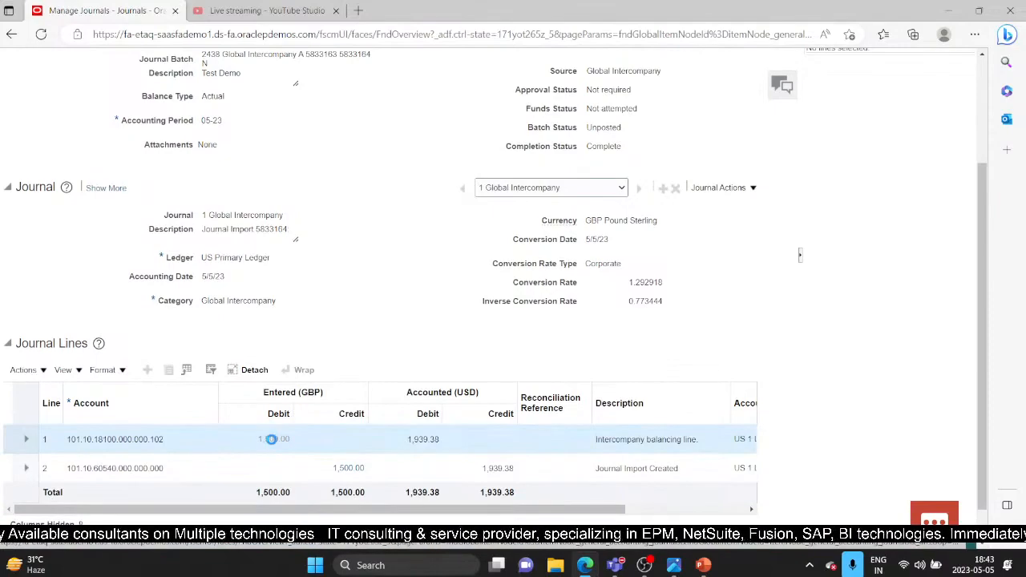
pyautogui.scroll(-2, 181, 234)
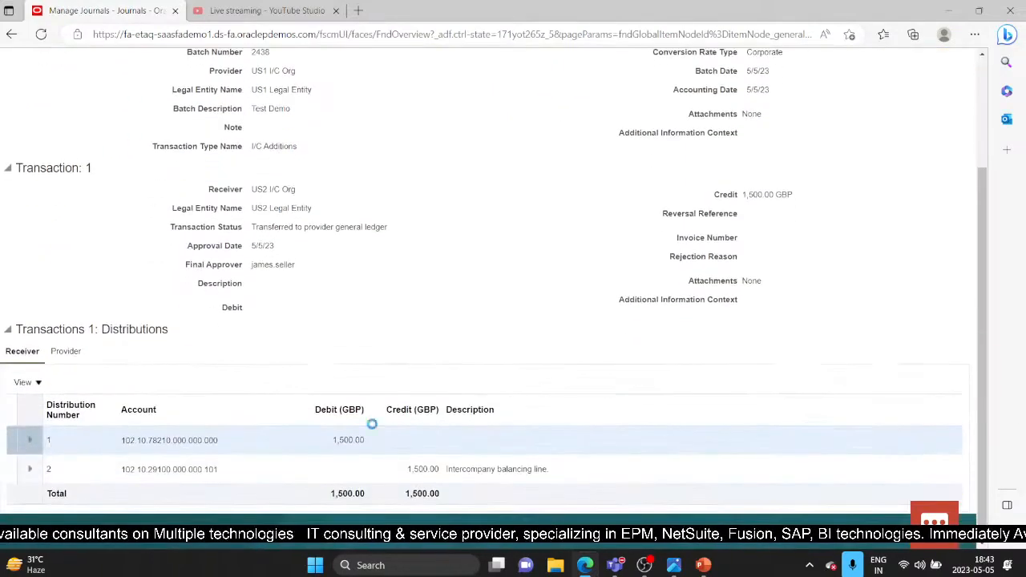
pyautogui.scroll(3, 381, 396)
# Step: Drill into the 1,500.00 debit's intercompany transaction and confirm it is Transferred to provider general ledger
pyautogui.click(945, 139)
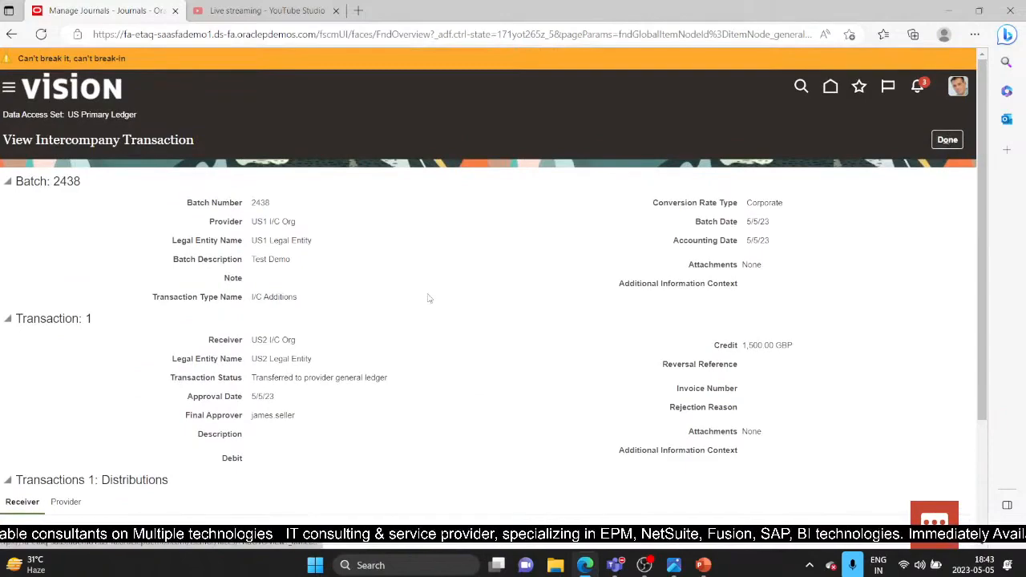
pyautogui.scroll(-3, 429, 298)
pyautogui.scroll(3, 429, 299)
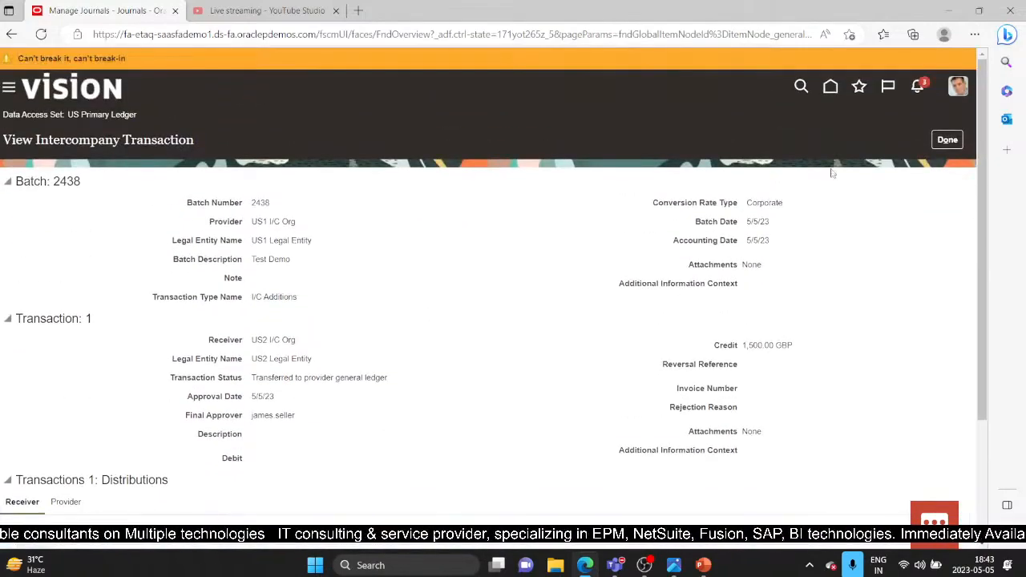
pyautogui.click(955, 141)
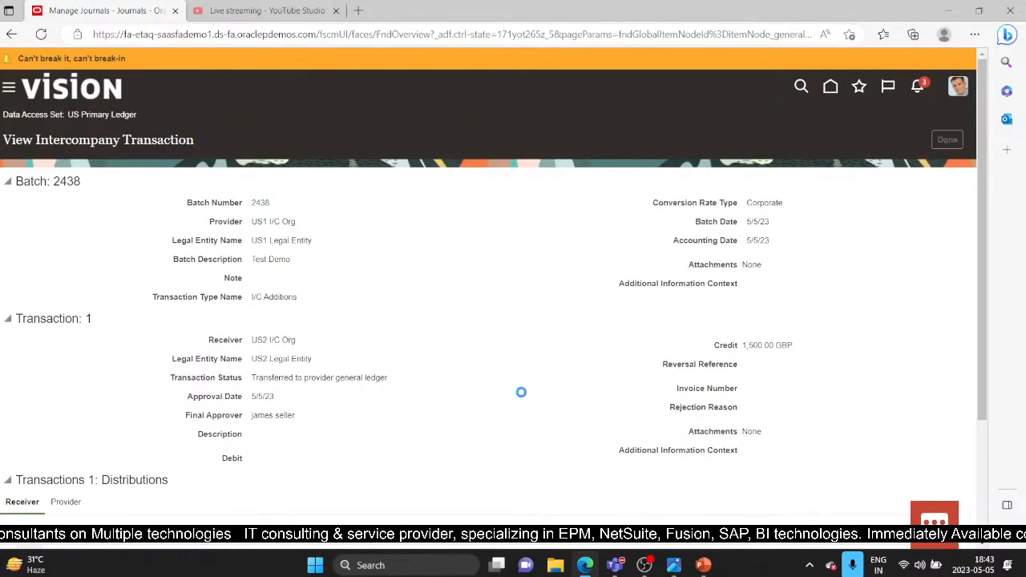
pyautogui.scroll(-3, 232, 449)
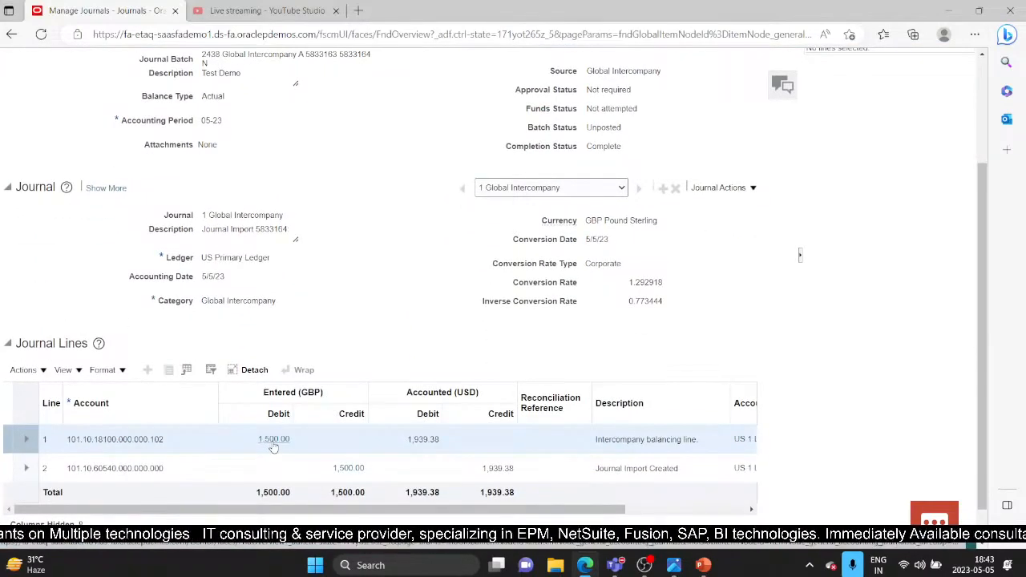
pyautogui.click(274, 439)
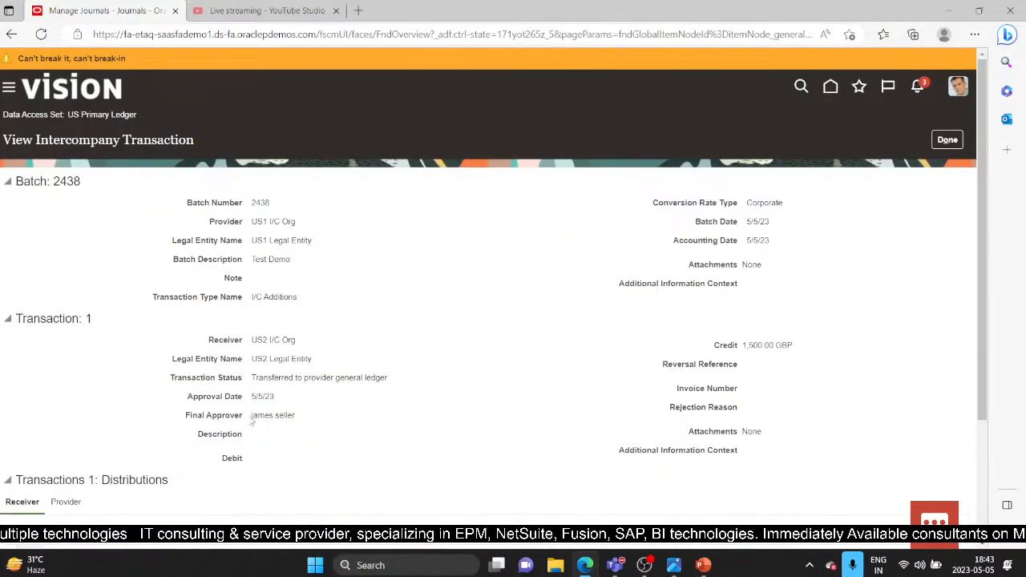
pyautogui.moveTo(252, 417); pyautogui.dragTo(295, 416)
pyautogui.click(355, 422)
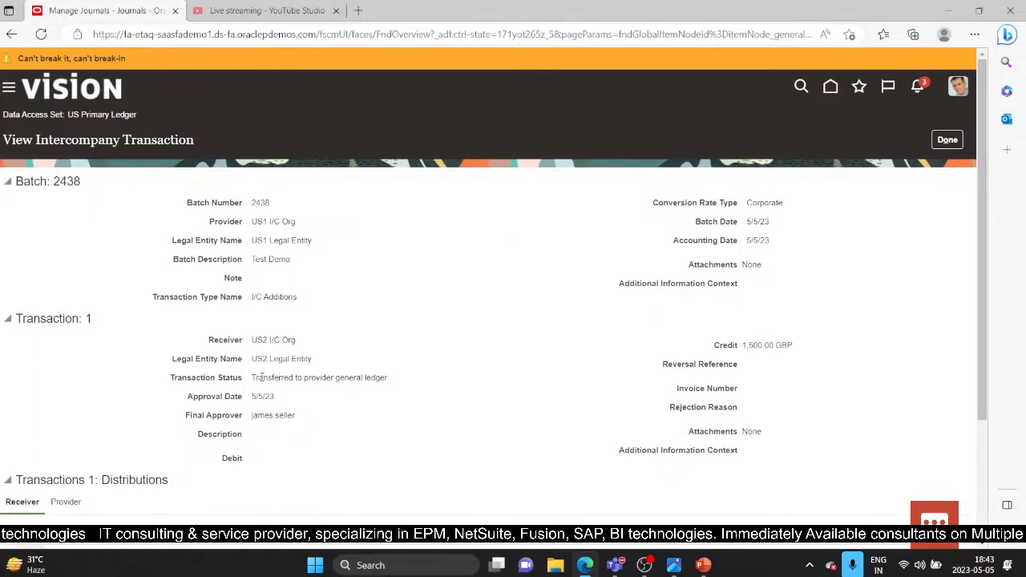
pyautogui.moveTo(250, 383); pyautogui.dragTo(389, 394)
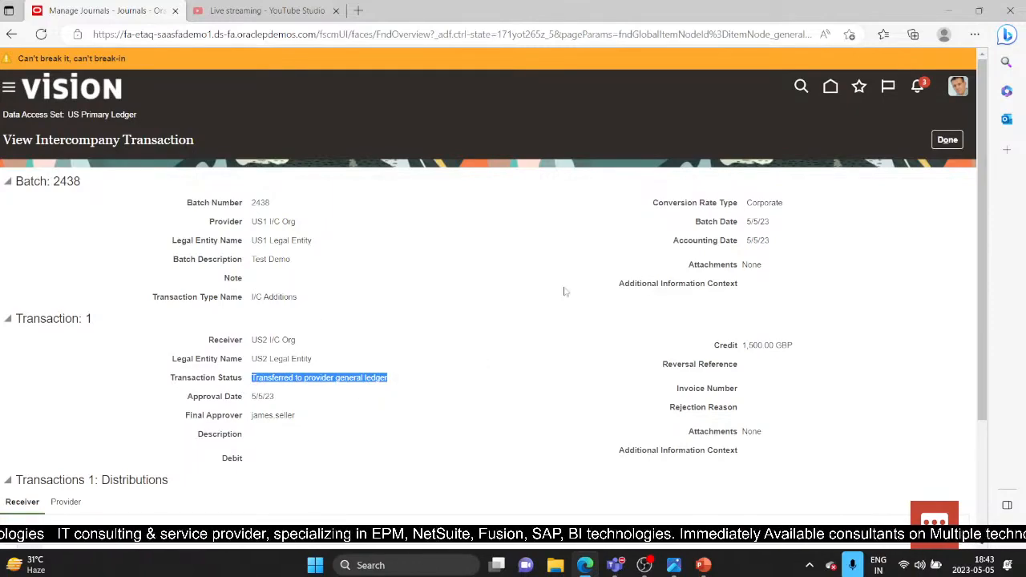
# Step: Post journal batch 2438, acknowledge the posting process submission, and cancel out of the journal
pyautogui.click(946, 140)
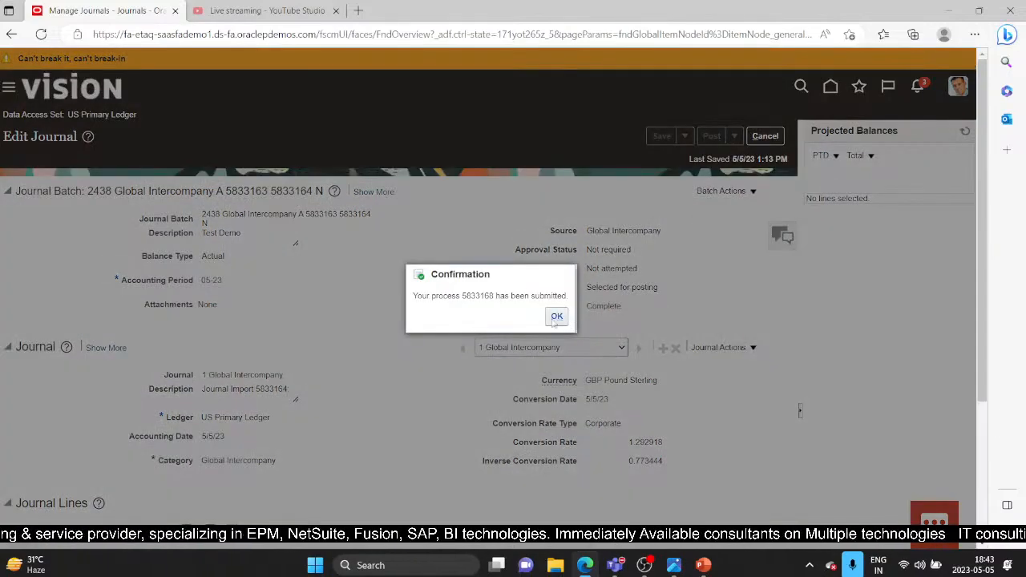
pyautogui.click(557, 316)
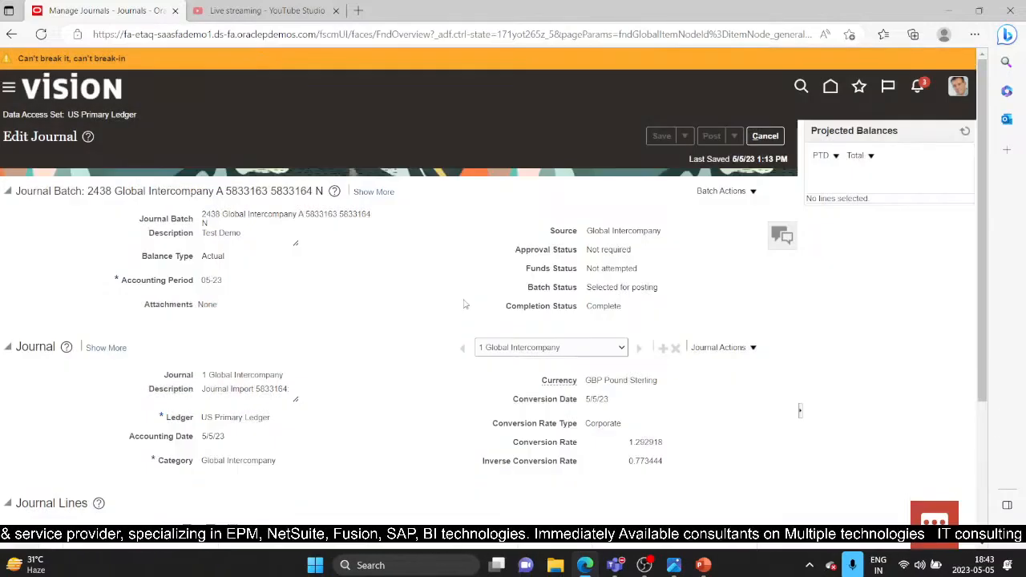
pyautogui.click(766, 136)
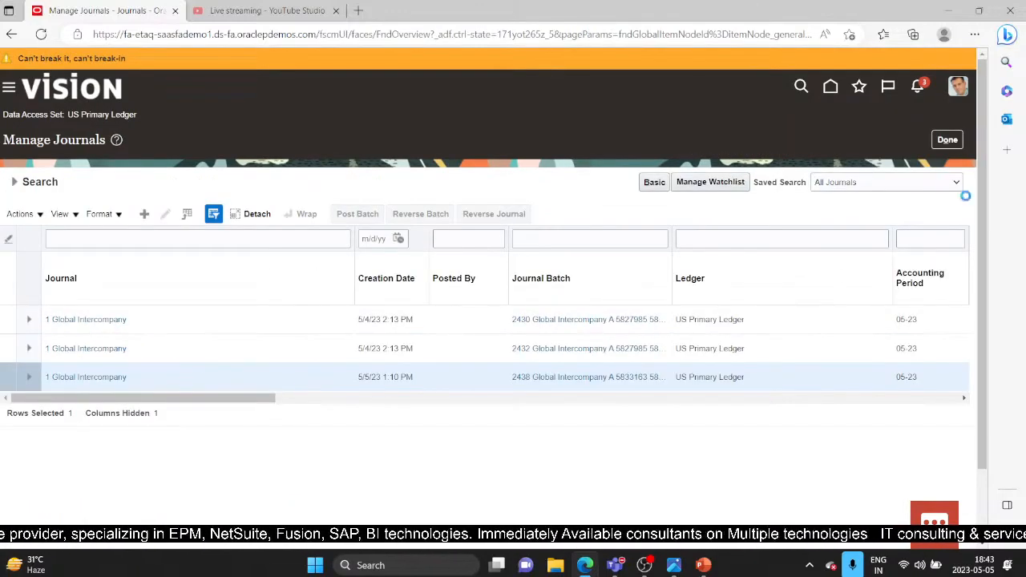
# Step: Search Manage Journals for source Global Intercompany in period 05-23
pyautogui.click(947, 140)
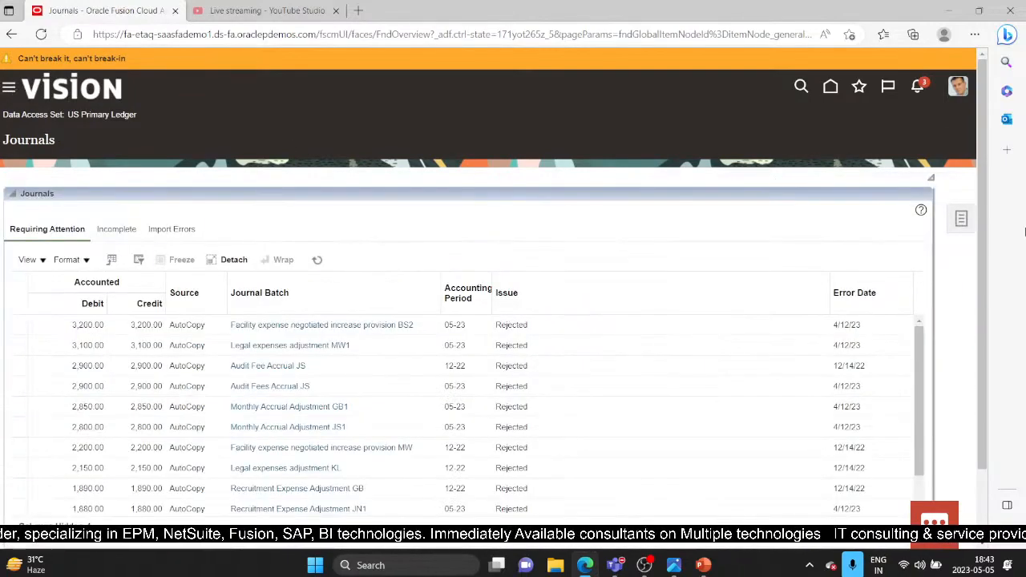
pyautogui.click(961, 220)
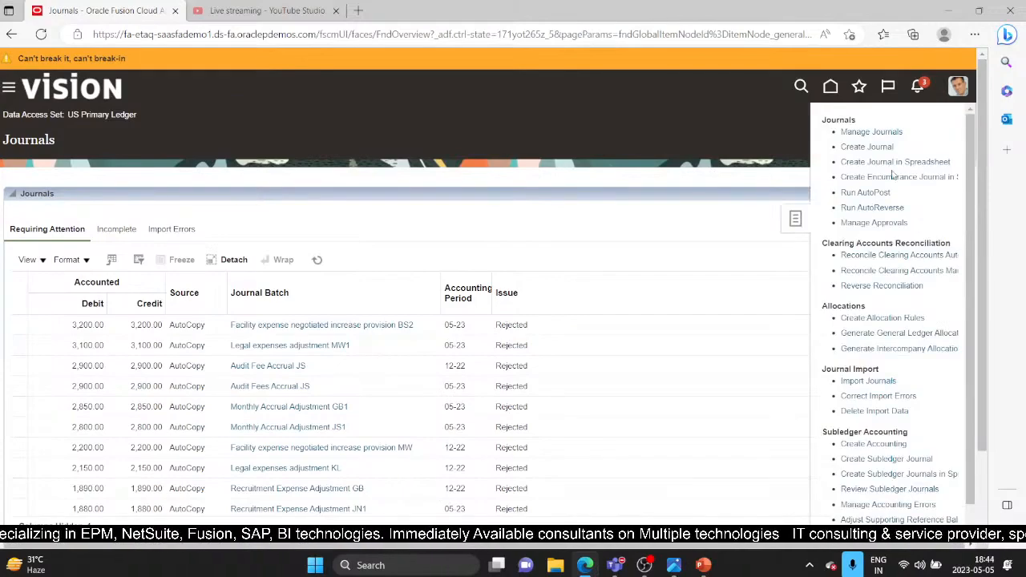
pyautogui.click(873, 133)
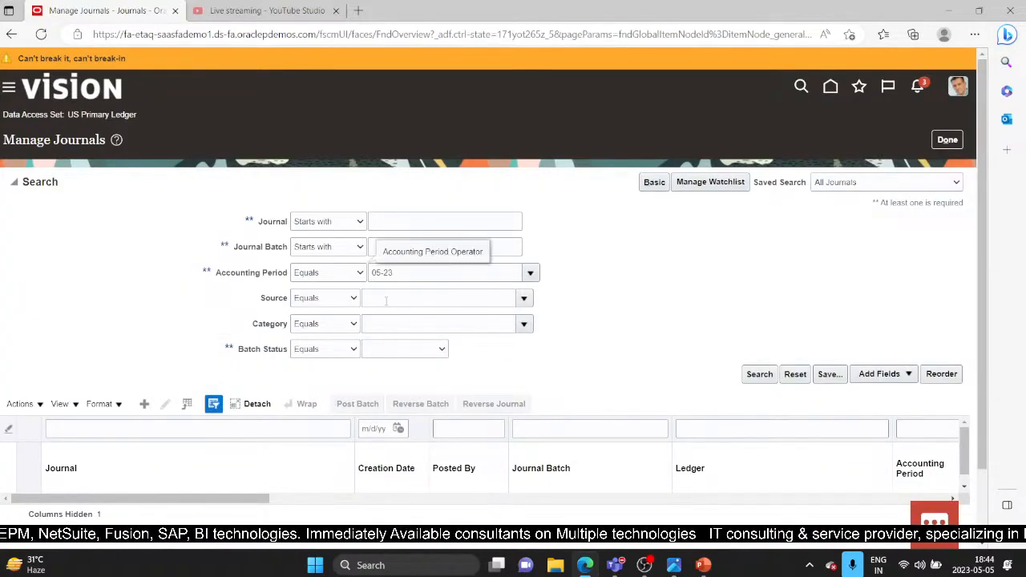
pyautogui.click(385, 297)
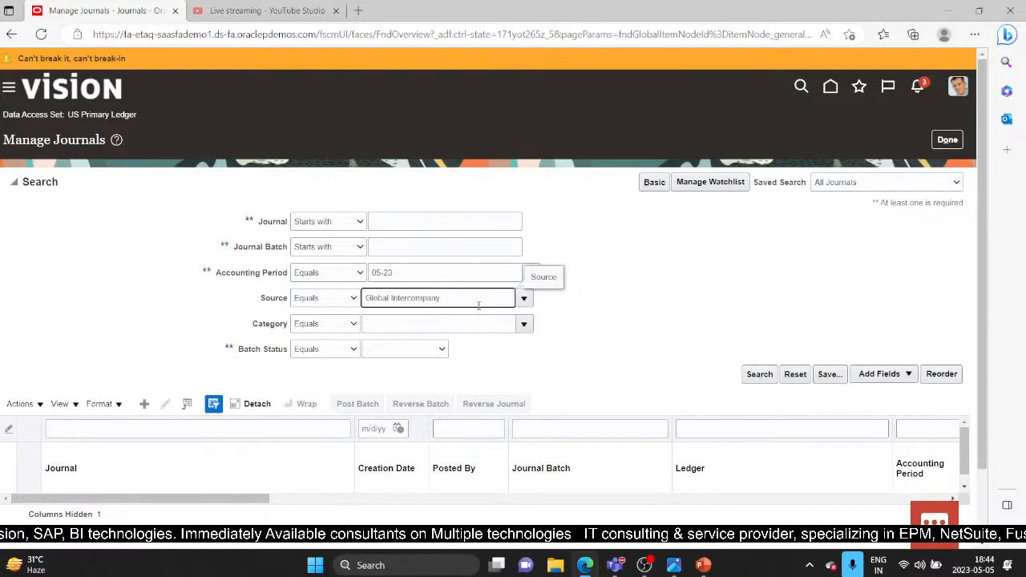
pyautogui.click(752, 376)
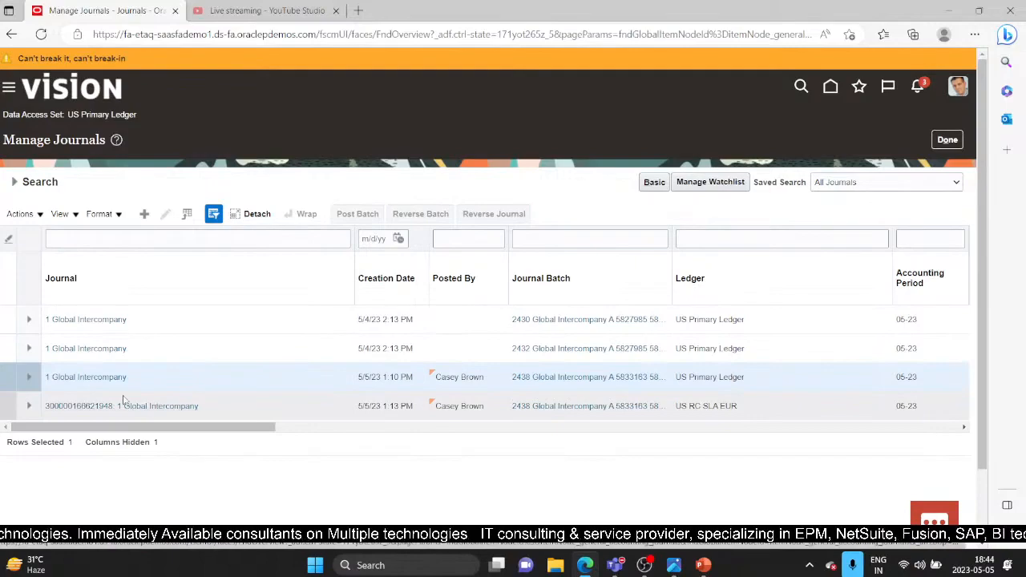
# Step: Open the batch 2438 journal in US Primary Ledger and confirm its batch status is Posted
pyautogui.click(97, 377)
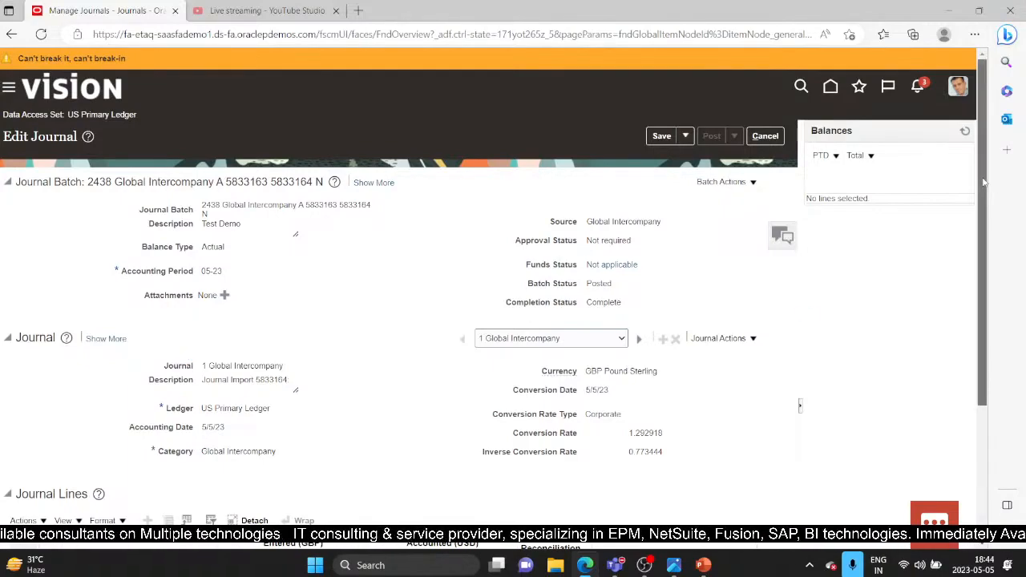
pyautogui.scroll(-2, 984, 183)
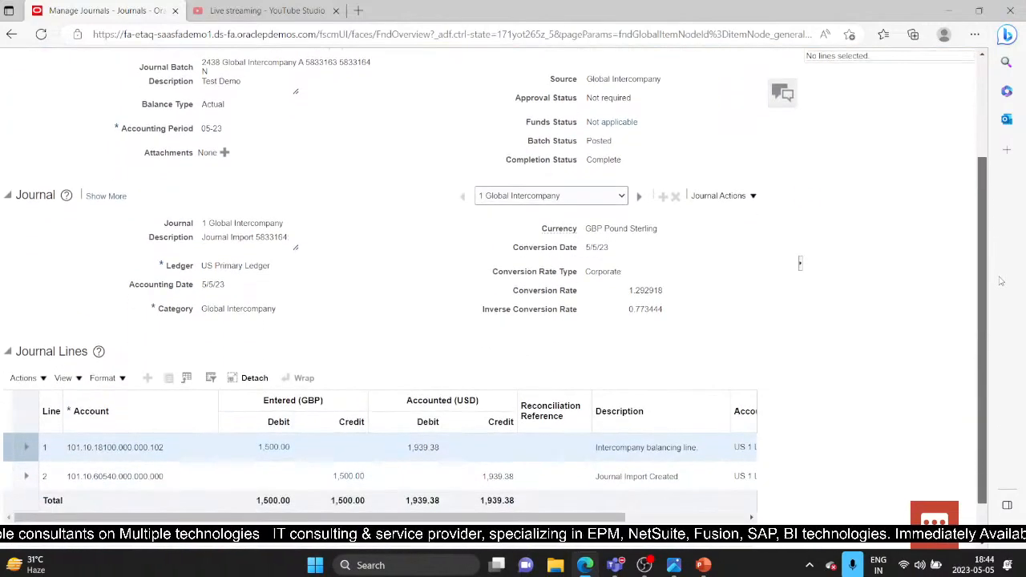
pyautogui.hscroll(5, 561, 449)
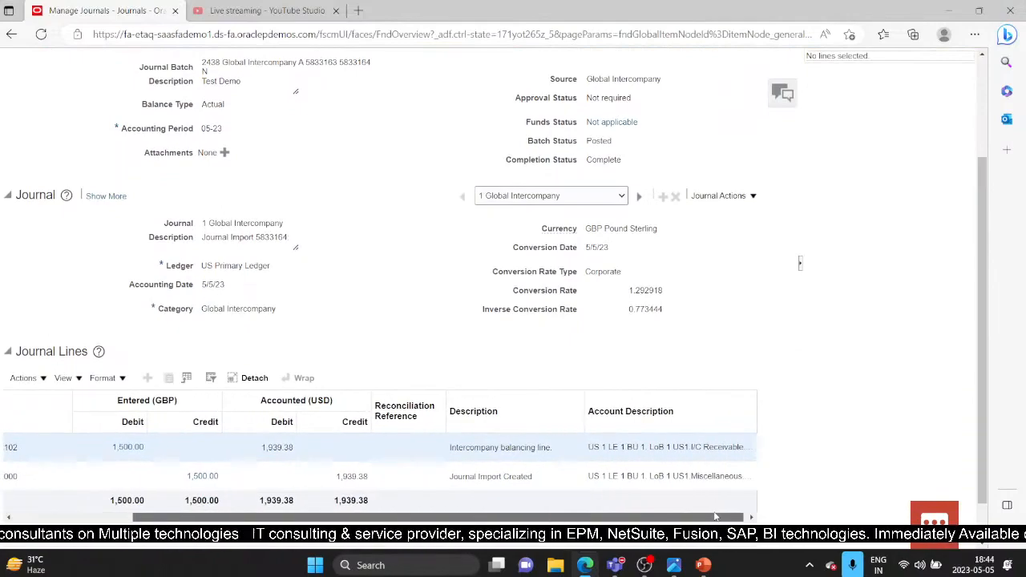
pyautogui.scroll(1, 517, 391)
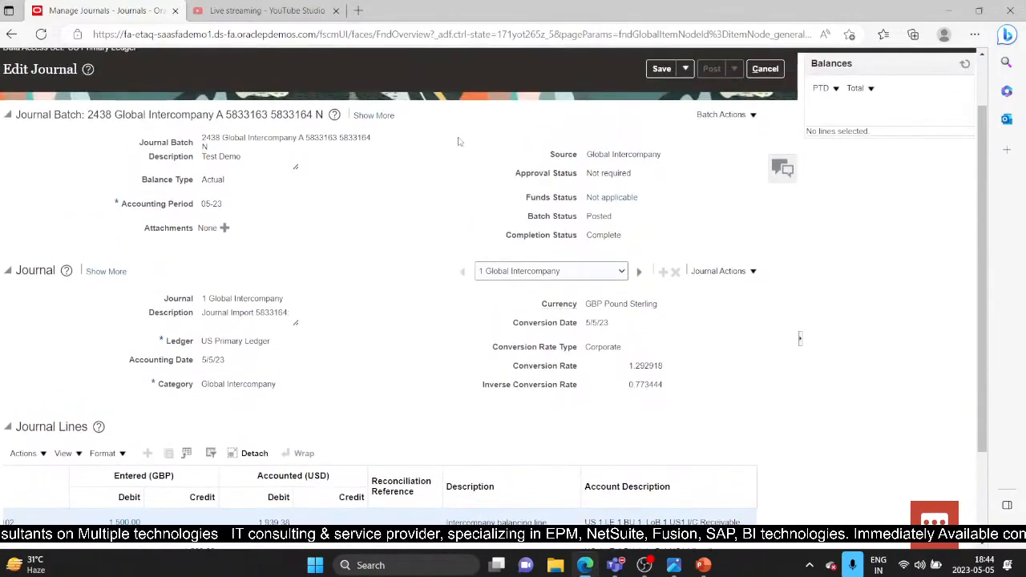
pyautogui.moveTo(587, 216); pyautogui.dragTo(617, 217)
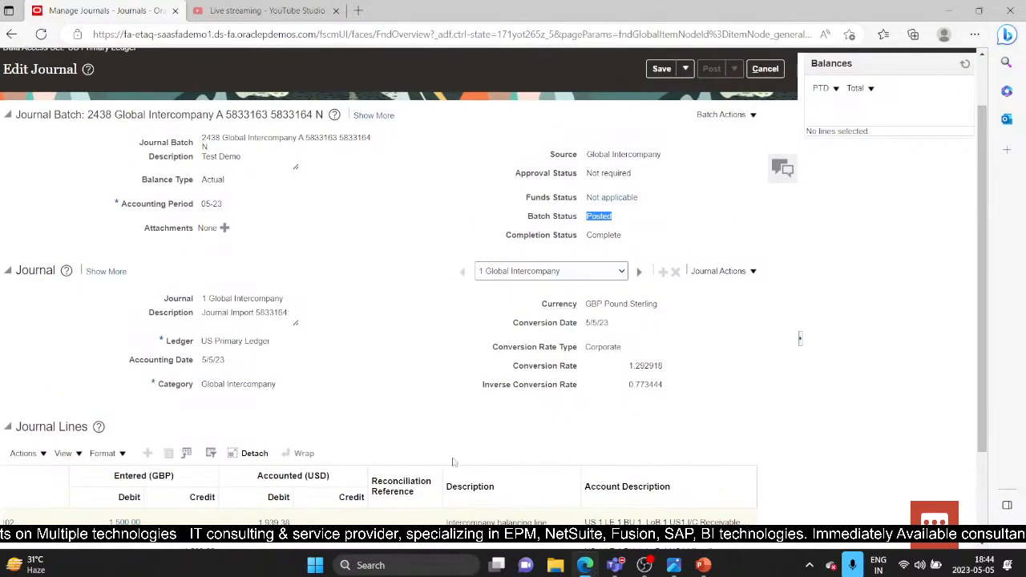
pyautogui.scroll(-2, 456, 463)
# Step: Check the intercompany transaction behind the 1,500.00 debit, then save the posted journal
pyautogui.click(120, 398)
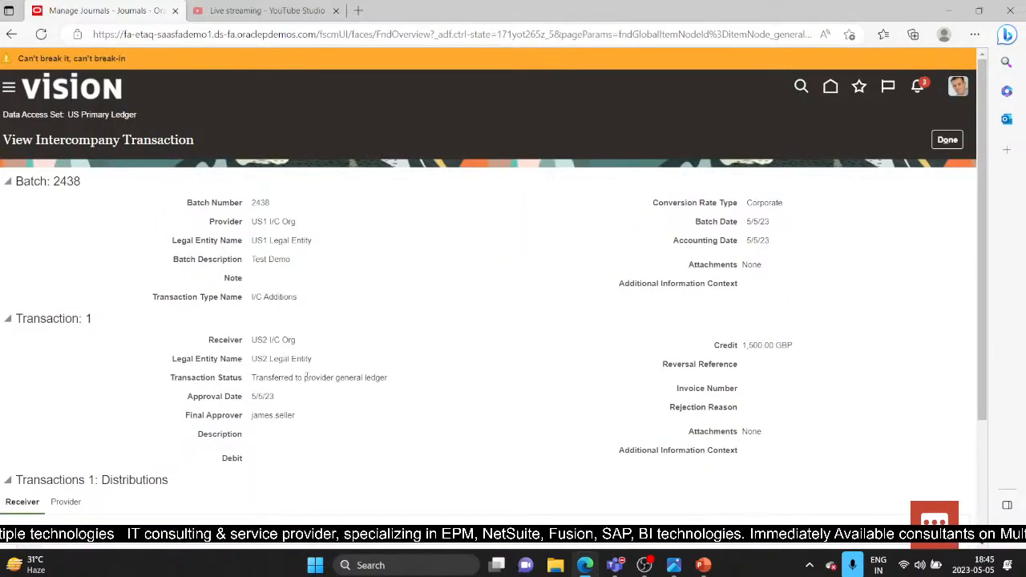
pyautogui.click(945, 140)
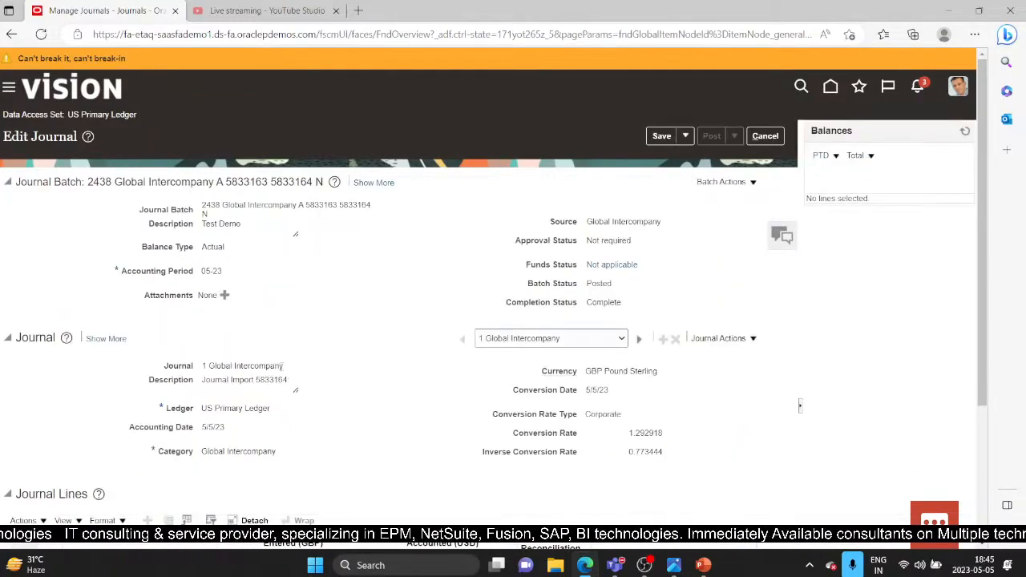
pyautogui.scroll(-2, 298, 378)
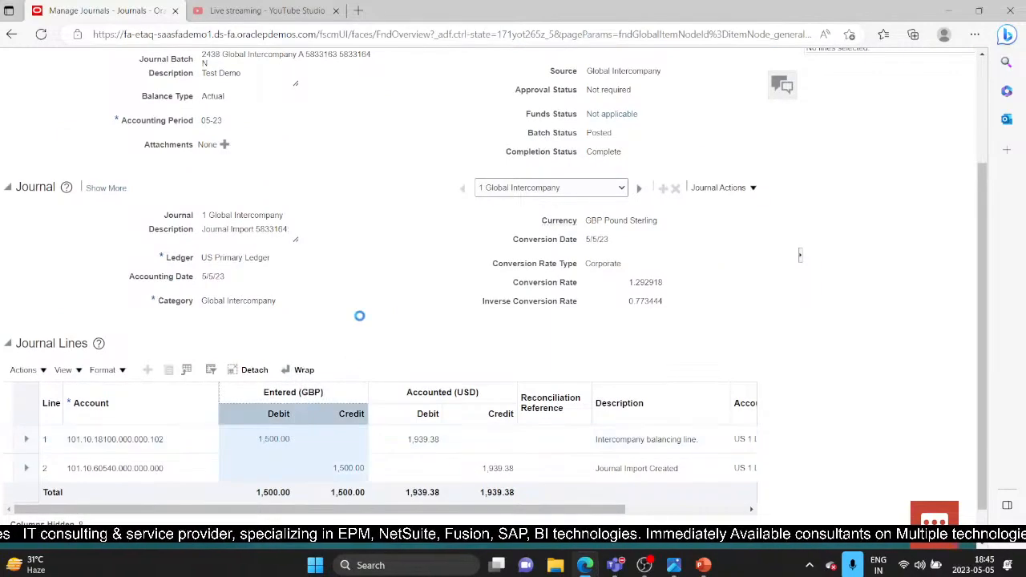
pyautogui.scroll(2, 361, 316)
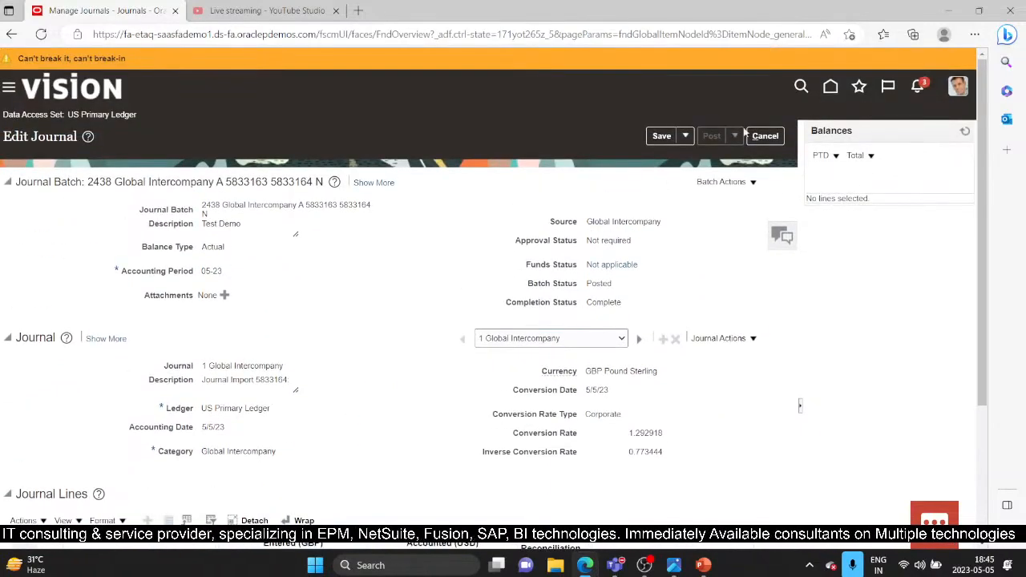
pyautogui.click(665, 138)
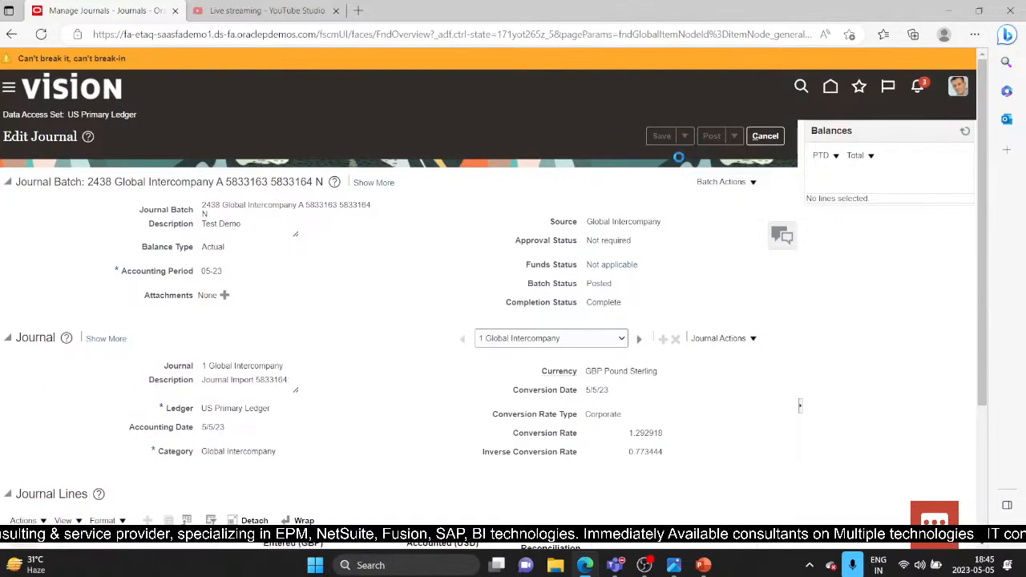
# Step: Go via the Navigator to Intercompany Transactions and open Manage Intercompany Outbound Transactions
pyautogui.click(7, 90)
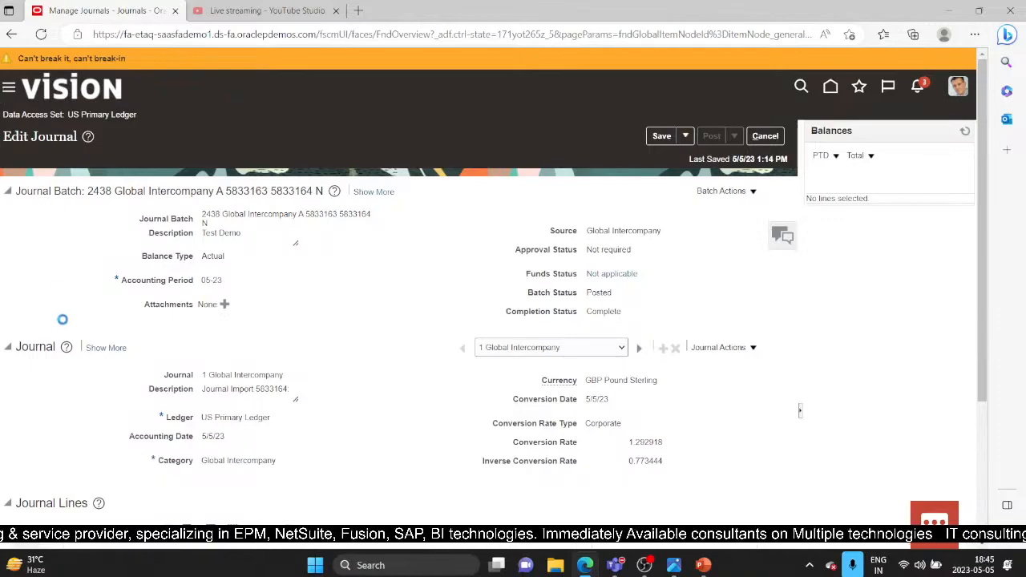
pyautogui.scroll(-3, 179, 365)
pyautogui.scroll(-4, 179, 365)
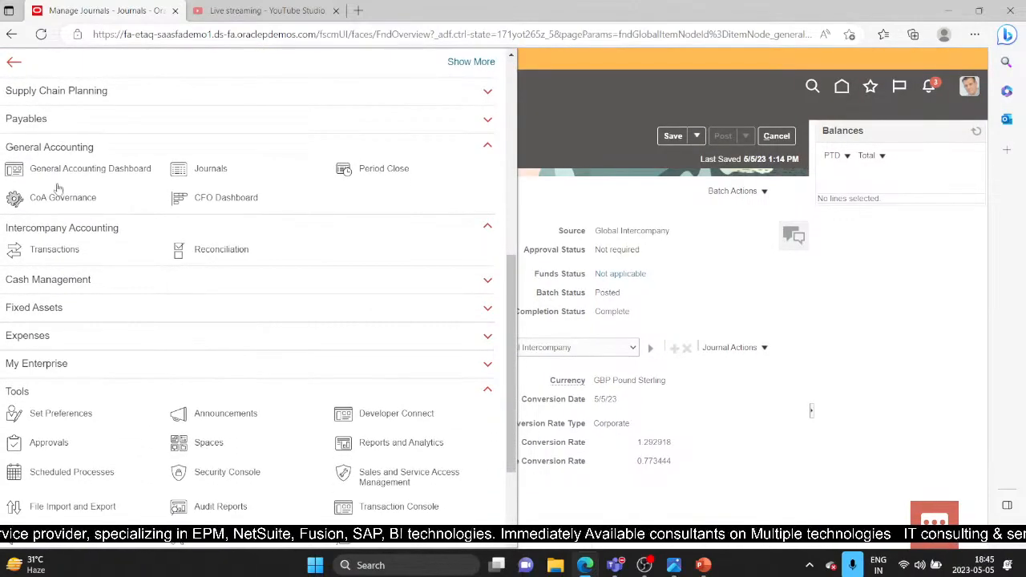
pyautogui.scroll(-1, 74, 214)
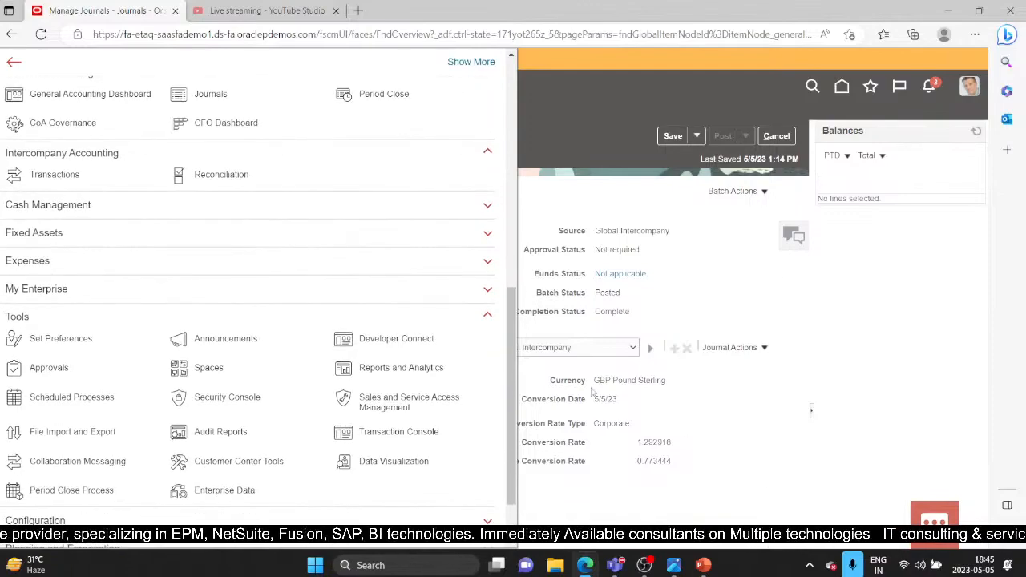
pyautogui.click(714, 397)
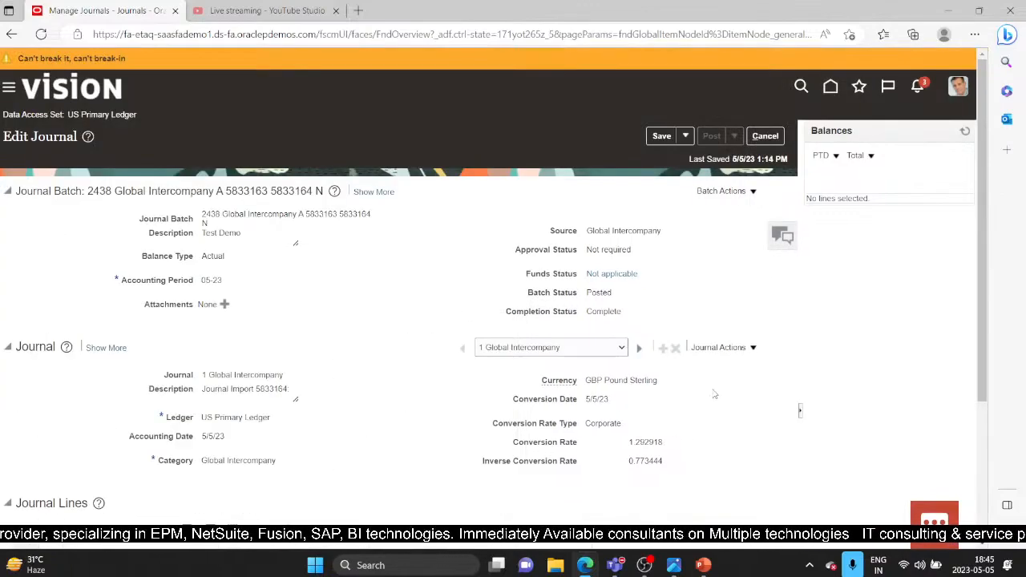
pyautogui.scroll(-3, 514, 427)
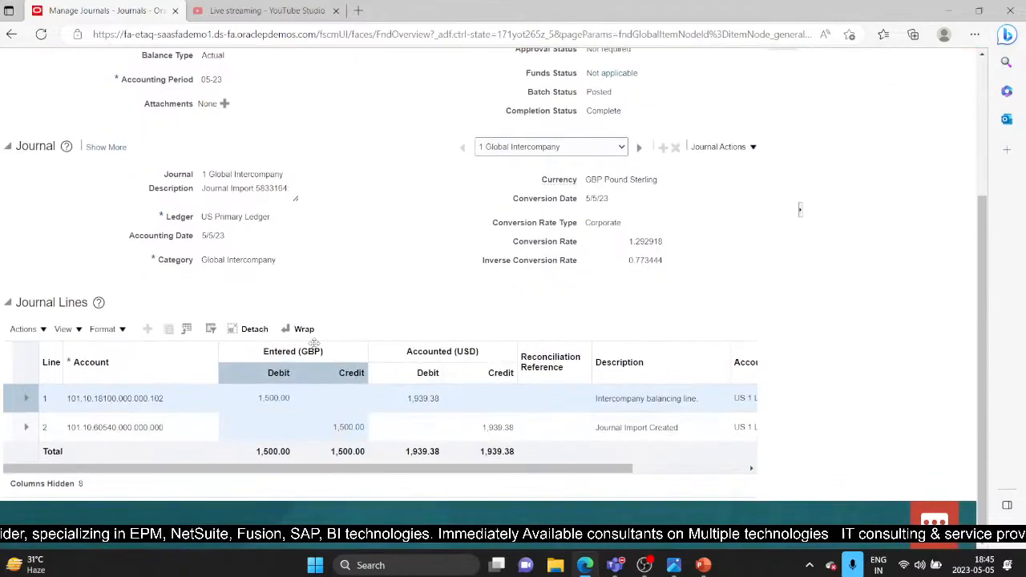
pyautogui.scroll(3, 500, 373)
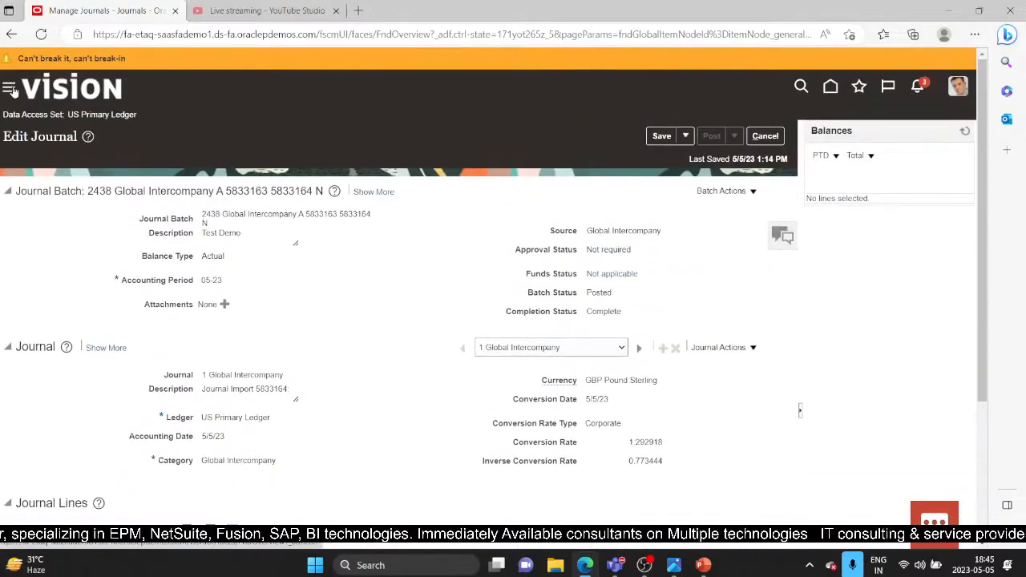
pyautogui.click(10, 89)
pyautogui.scroll(-1, 86, 376)
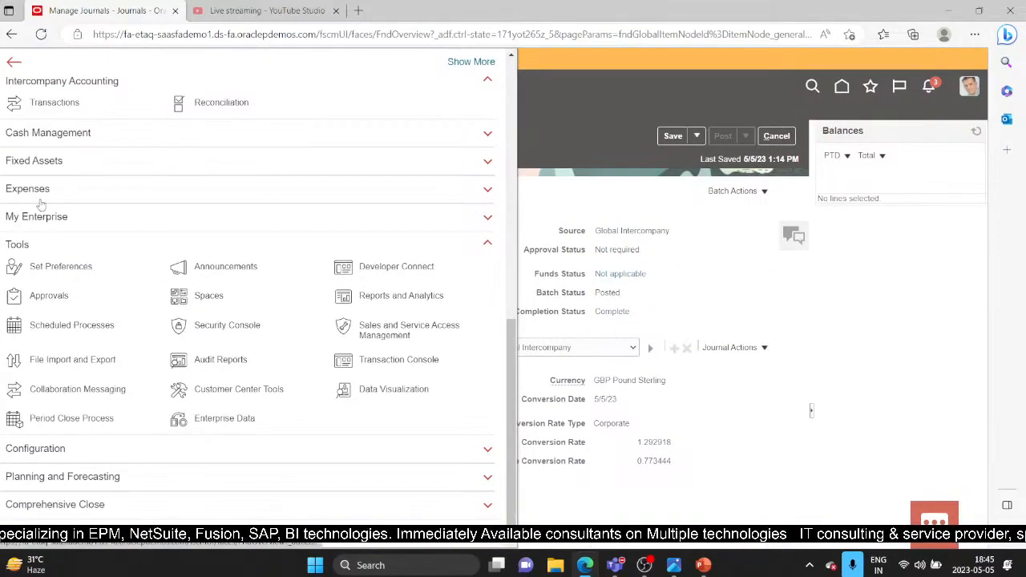
pyautogui.scroll(2, 55, 189)
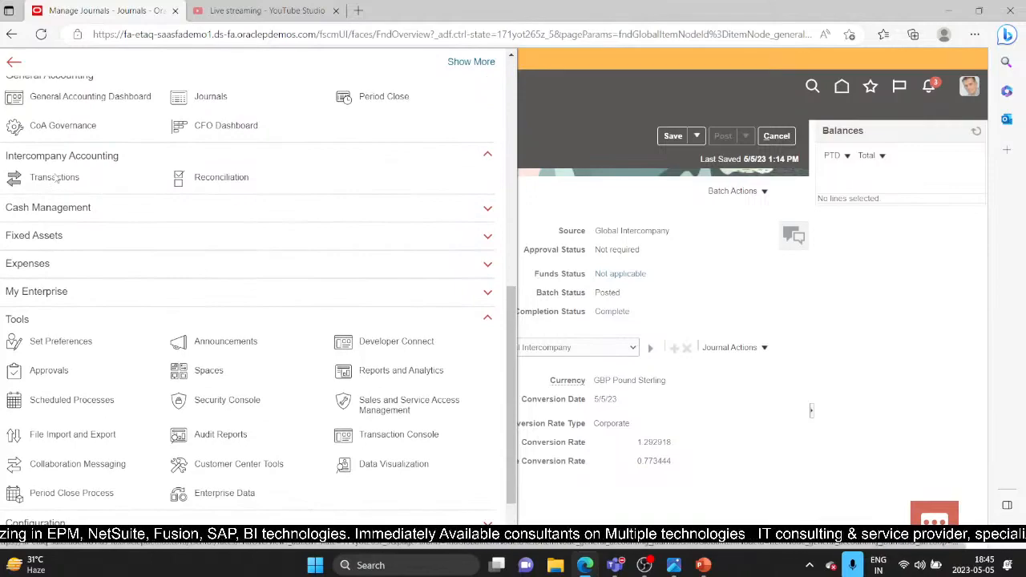
pyautogui.click(54, 177)
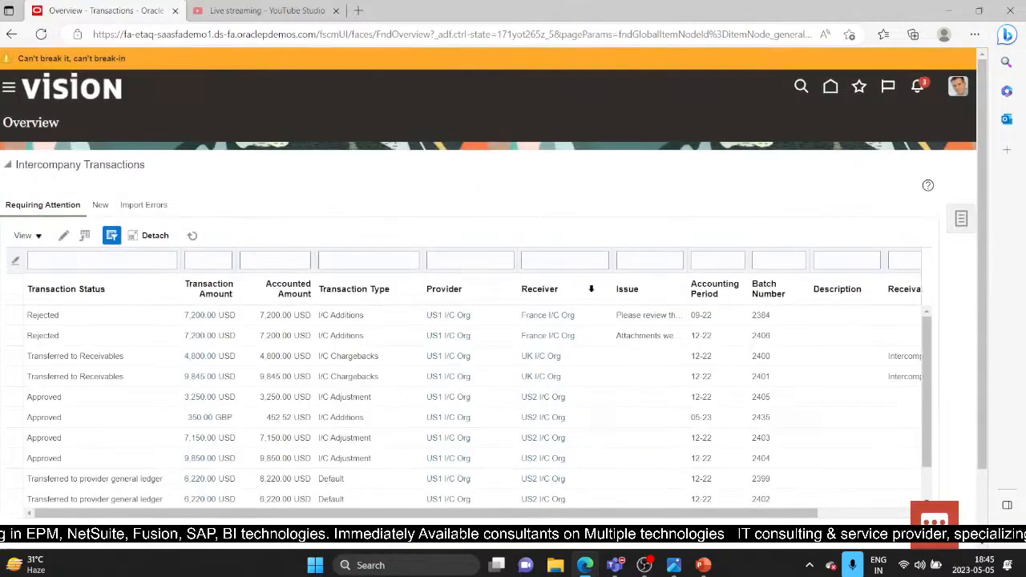
pyautogui.click(962, 222)
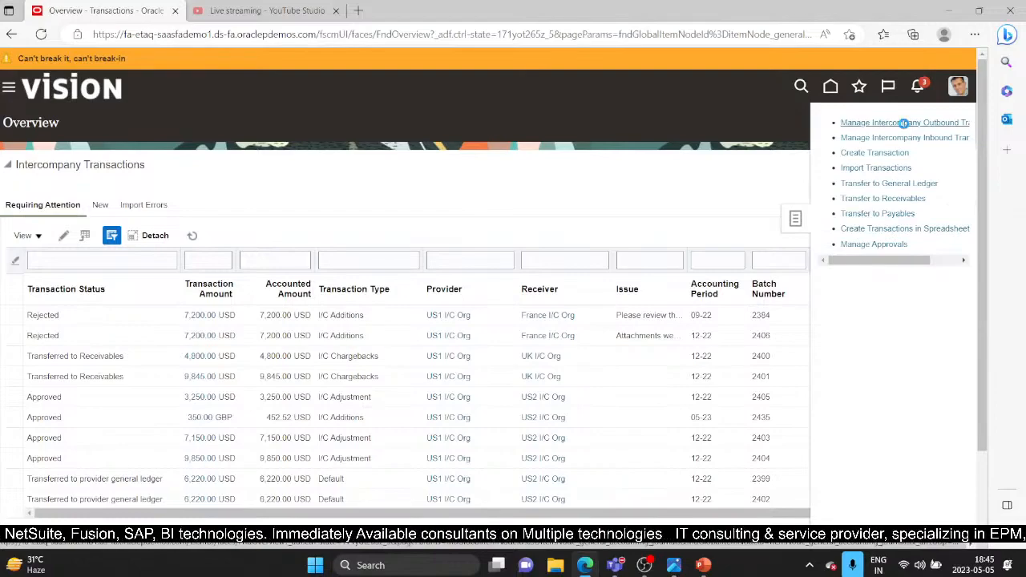
pyautogui.click(903, 124)
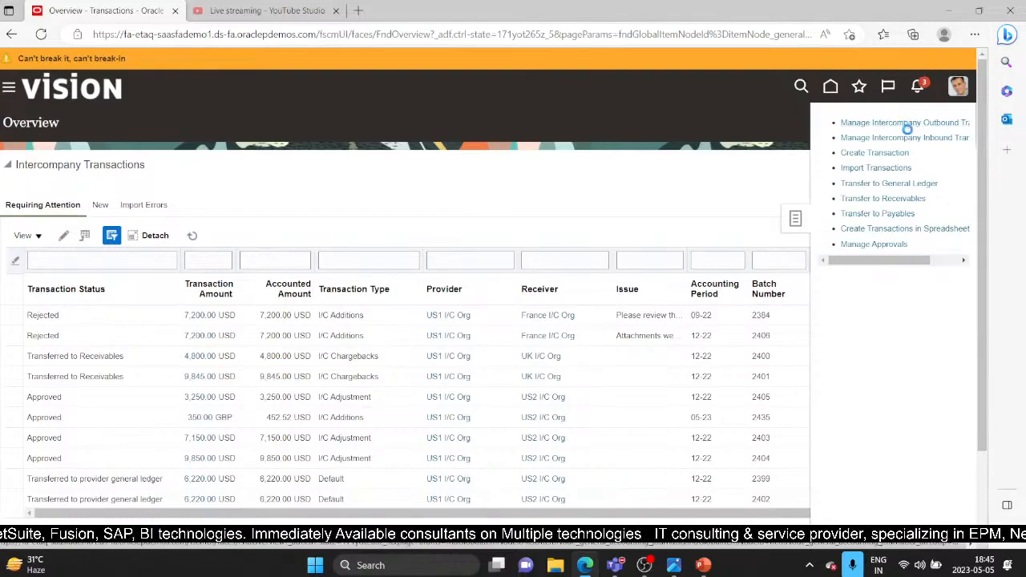
# Step: Search outbound batch 2438, review its 1,500.00 GBP transaction and distributions, then cancel
pyautogui.click(222, 204)
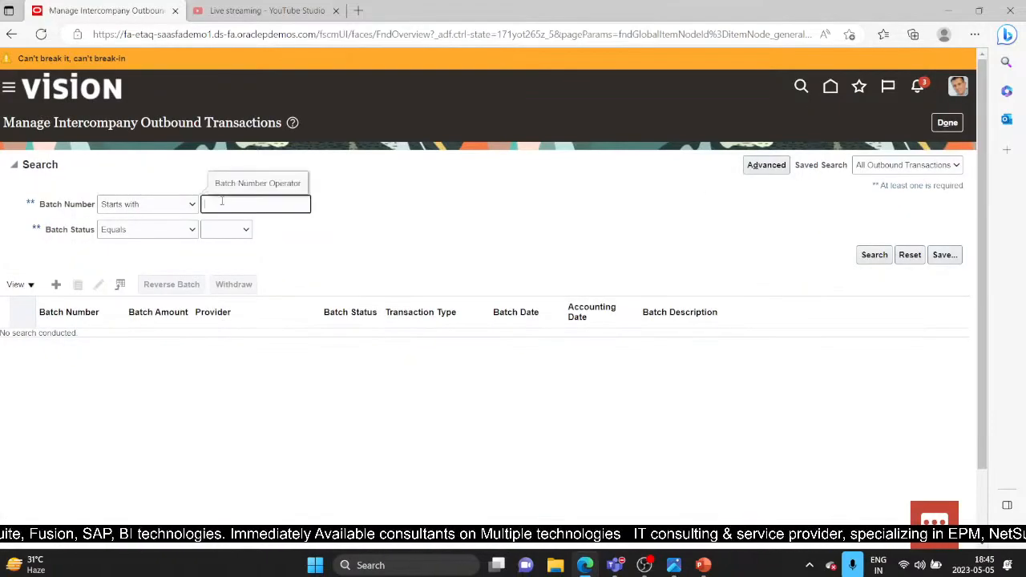
pyautogui.write('2438')
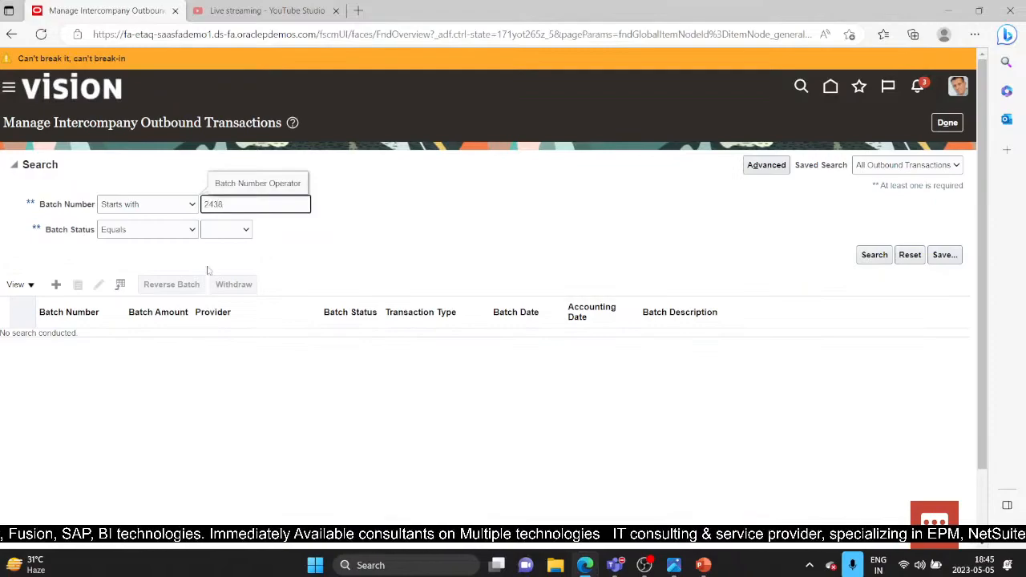
pyautogui.press('Return')
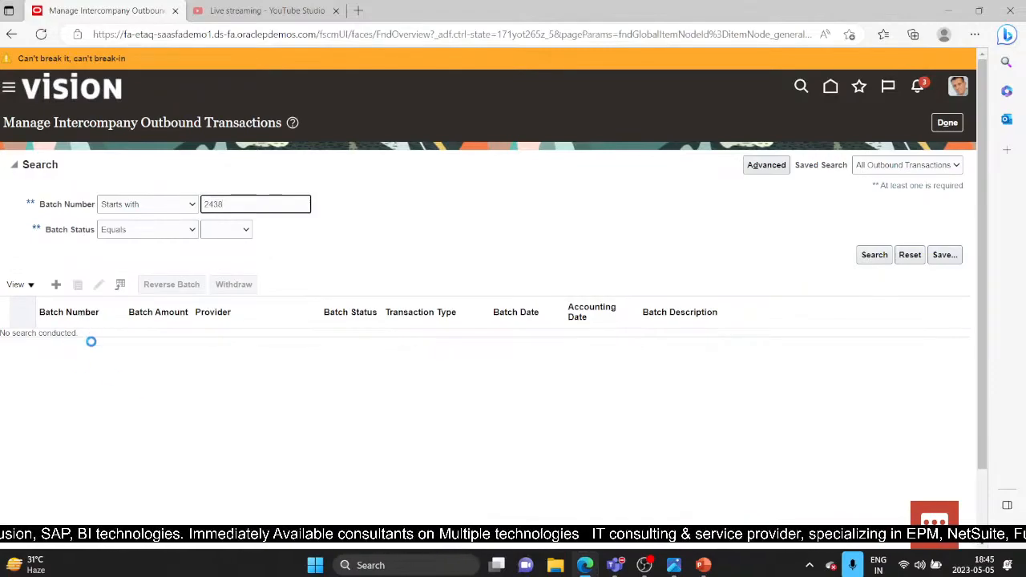
pyautogui.click(48, 255)
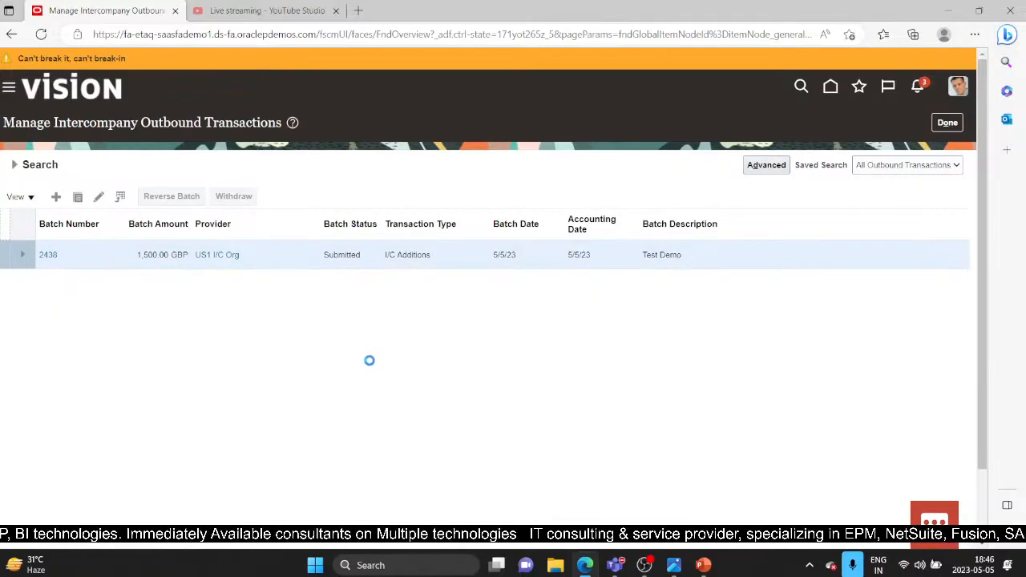
pyautogui.scroll(-1, 214, 334)
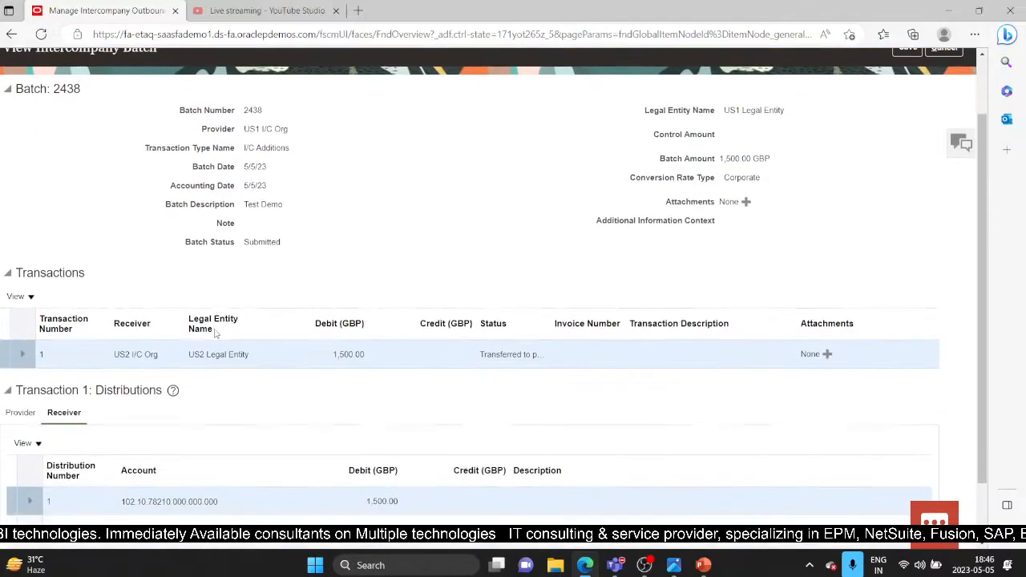
pyautogui.scroll(-1, 515, 355)
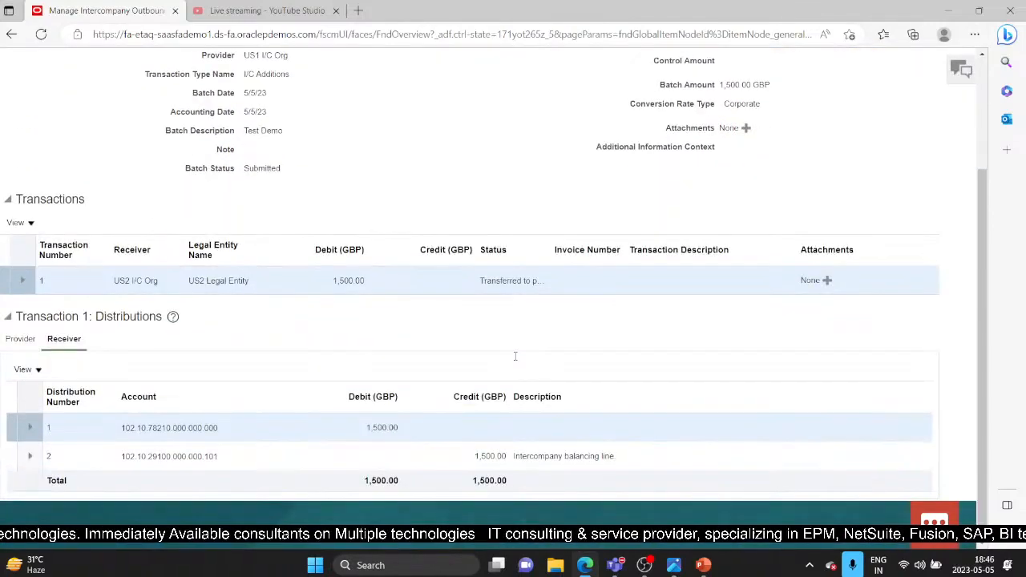
pyautogui.scroll(1, 516, 355)
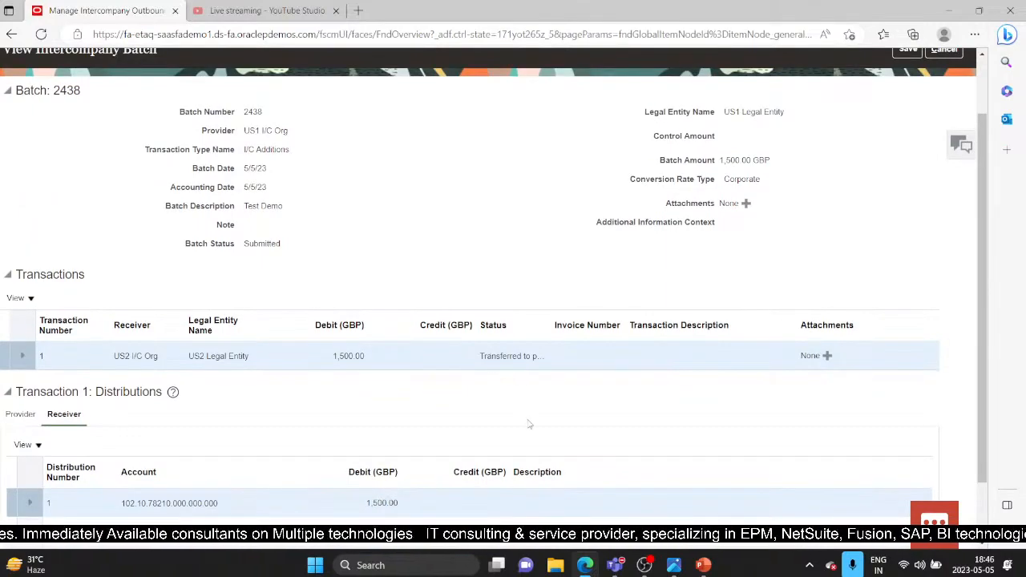
pyautogui.scroll(1, 527, 424)
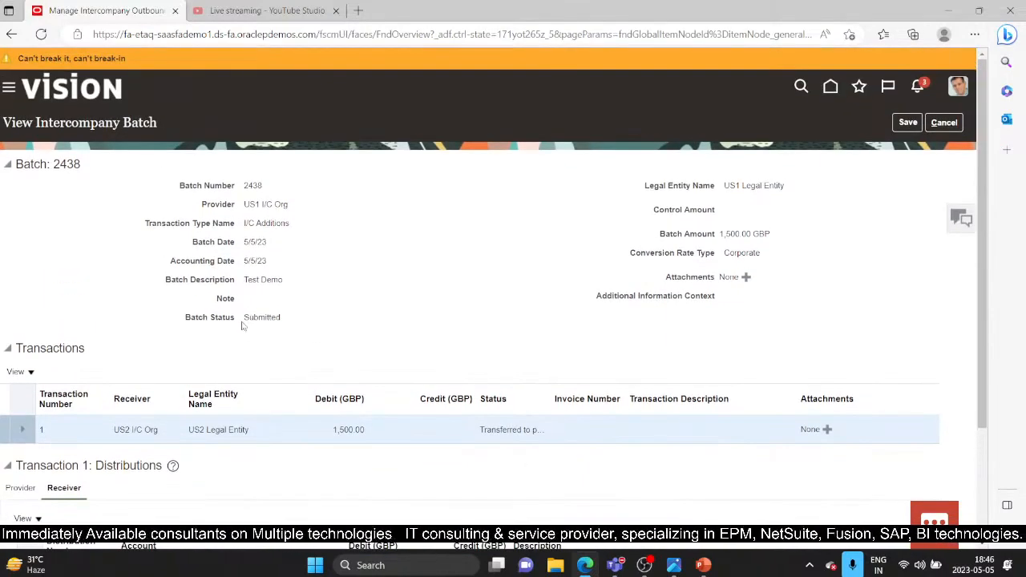
pyautogui.click(939, 122)
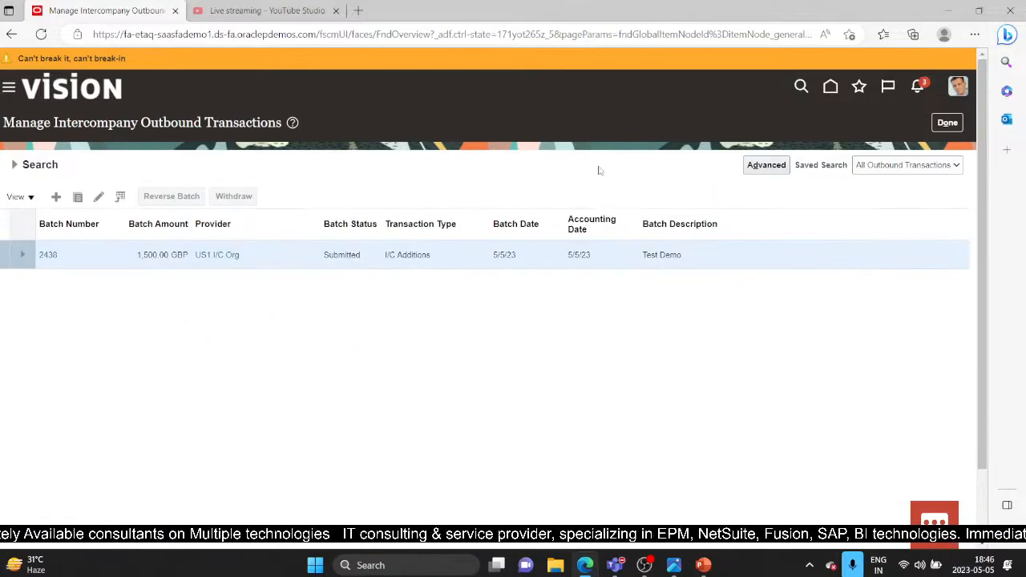
# Step: Click Done on Manage Intercompany Outbound Transactions to go back to the overview
pyautogui.click(948, 123)
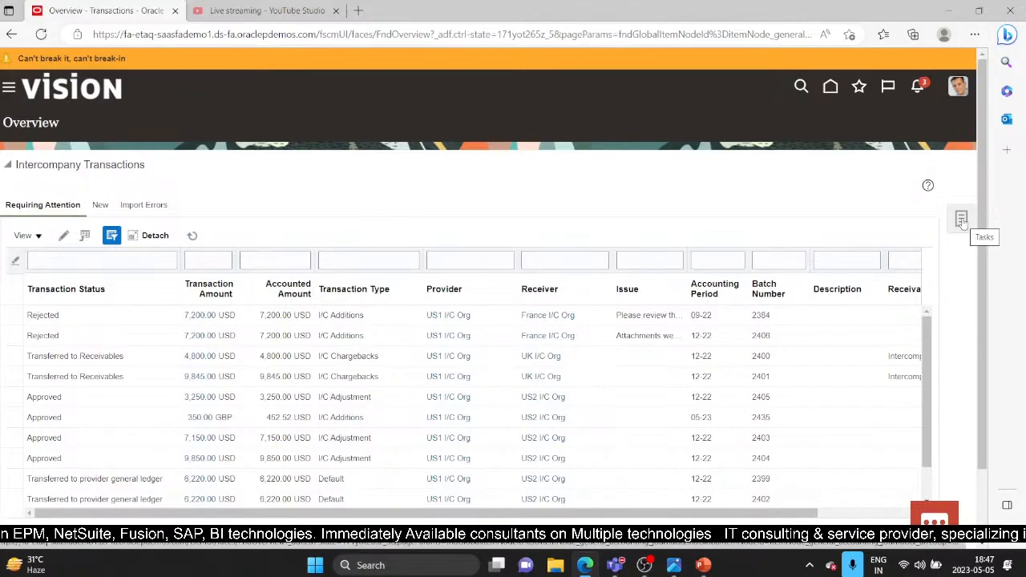
# Step: Scroll the intercompany transactions table, show the task list, then switch to the webinar's PowerPoint agenda
pyautogui.moveTo(800, 513); pyautogui.dragTo(846, 513)
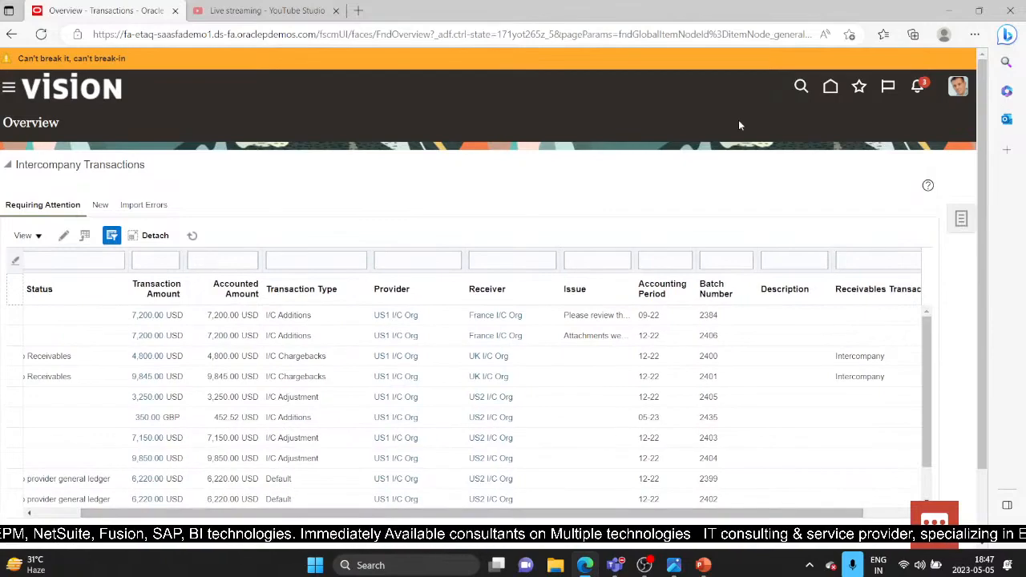
pyautogui.moveTo(455, 510); pyautogui.dragTo(409, 511)
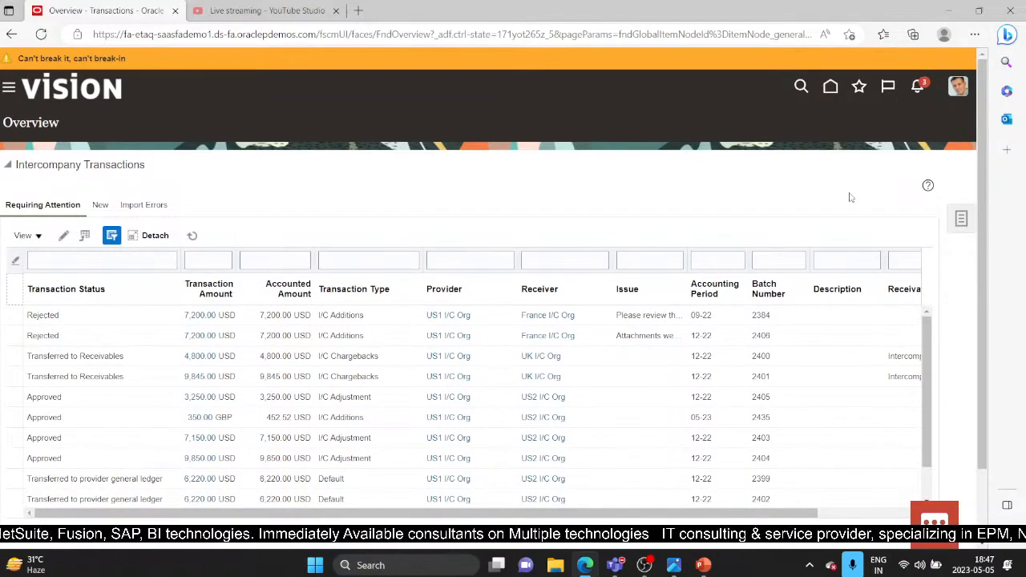
pyautogui.moveTo(703, 565)
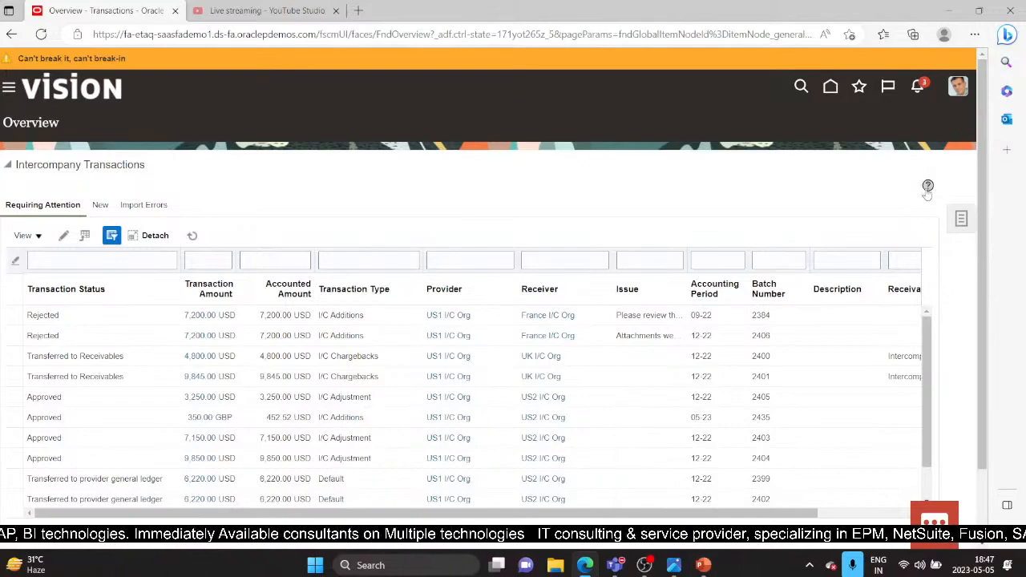
pyautogui.click(958, 219)
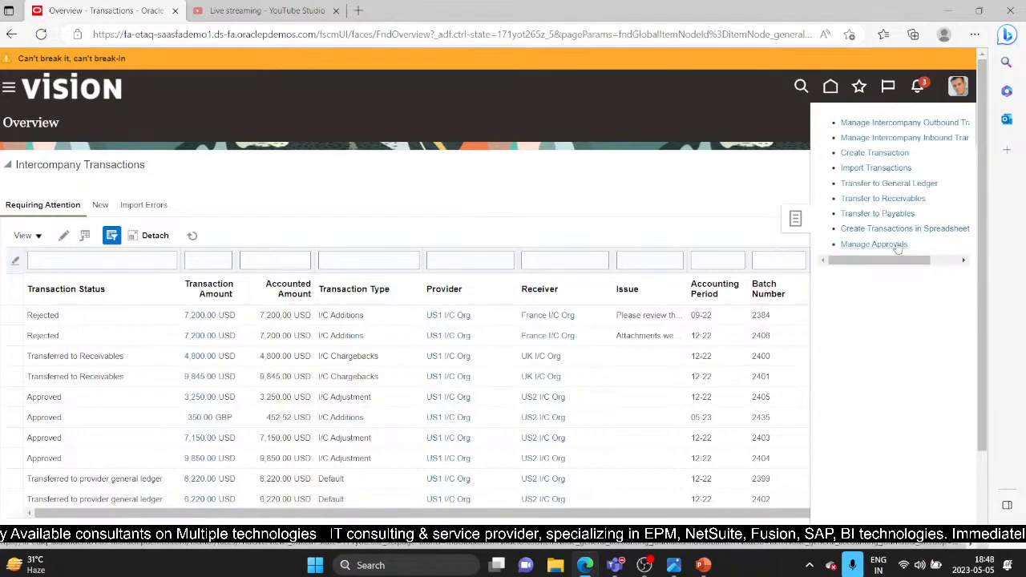
pyautogui.click(703, 565)
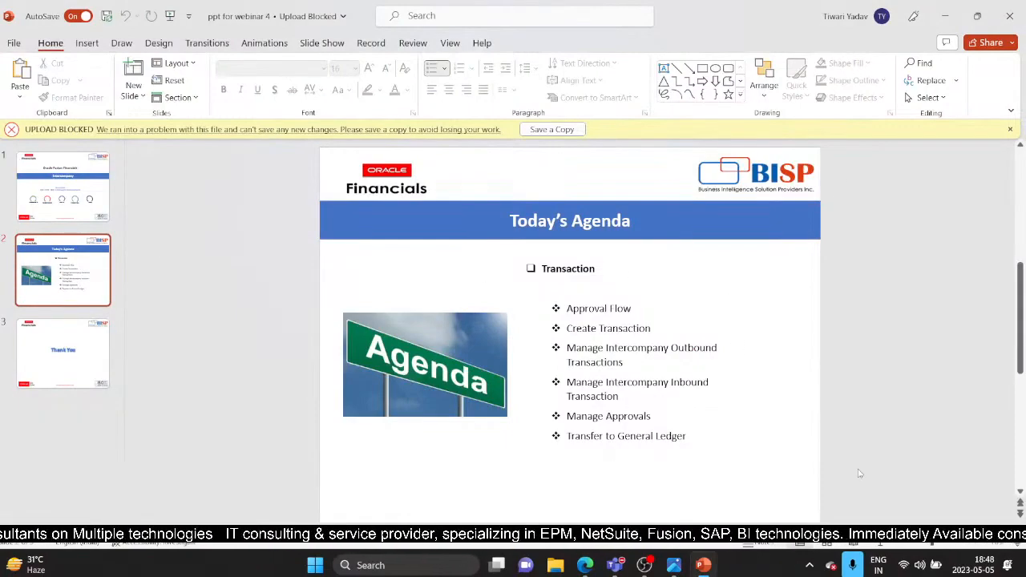
# Step: Move the deck to the Thank You slide and switch to Edge's Live streaming - YouTube Studio tab
pyautogui.click(38, 361)
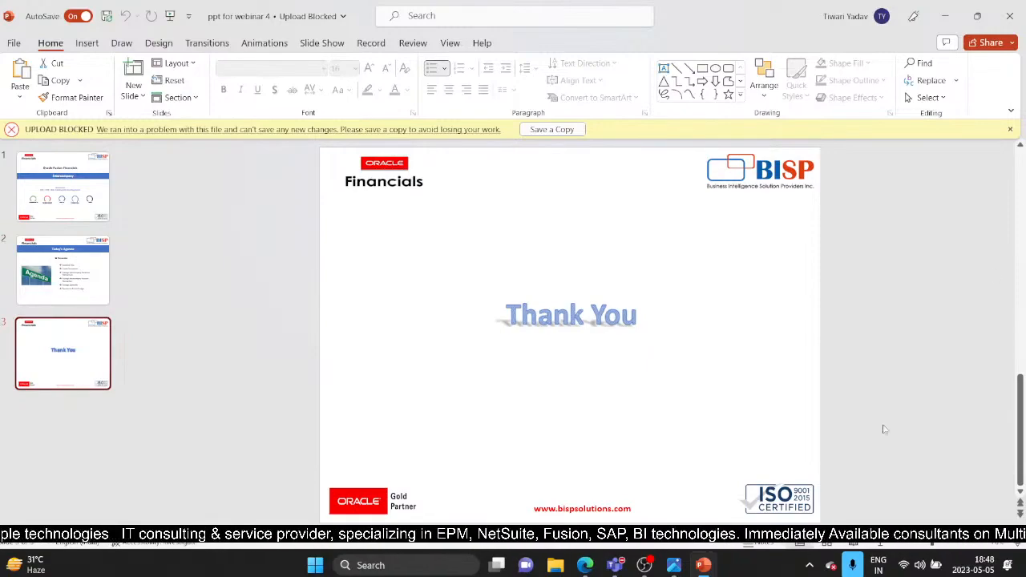
pyautogui.click(585, 564)
pyautogui.click(240, 11)
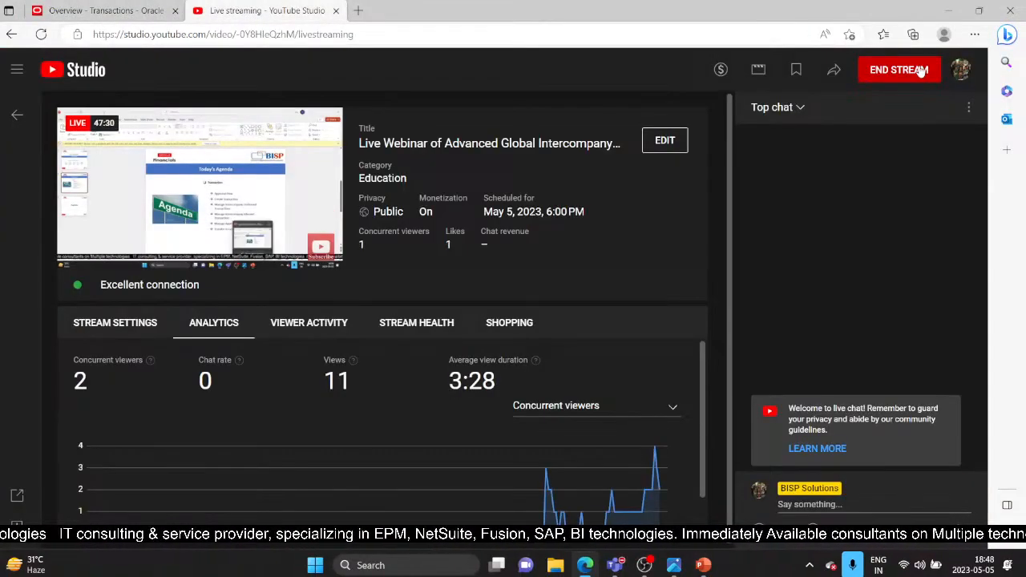
# Step: Stop the webinar broadcast with END STREAM and confirm END
pyautogui.click(922, 70)
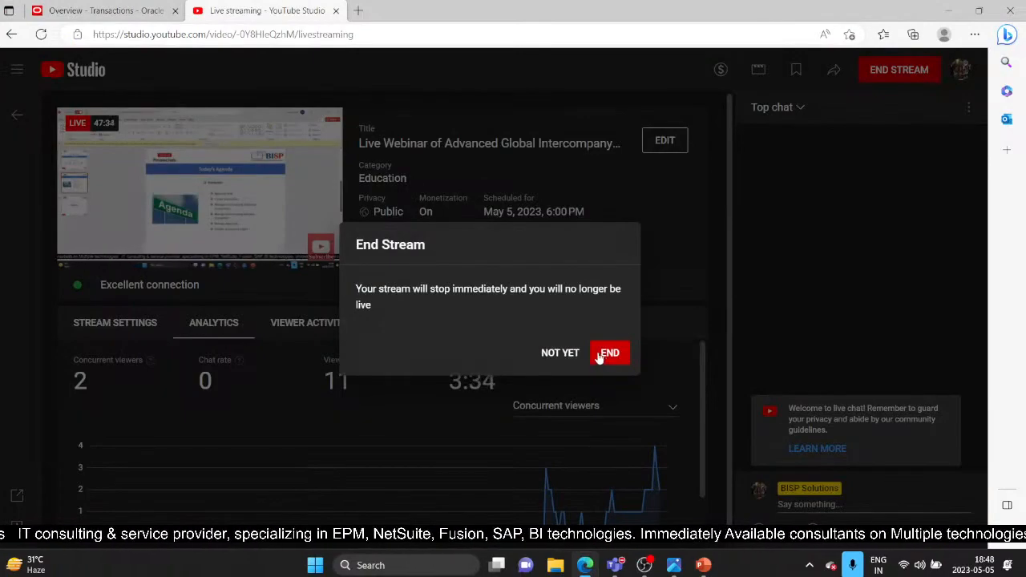
pyautogui.click(610, 353)
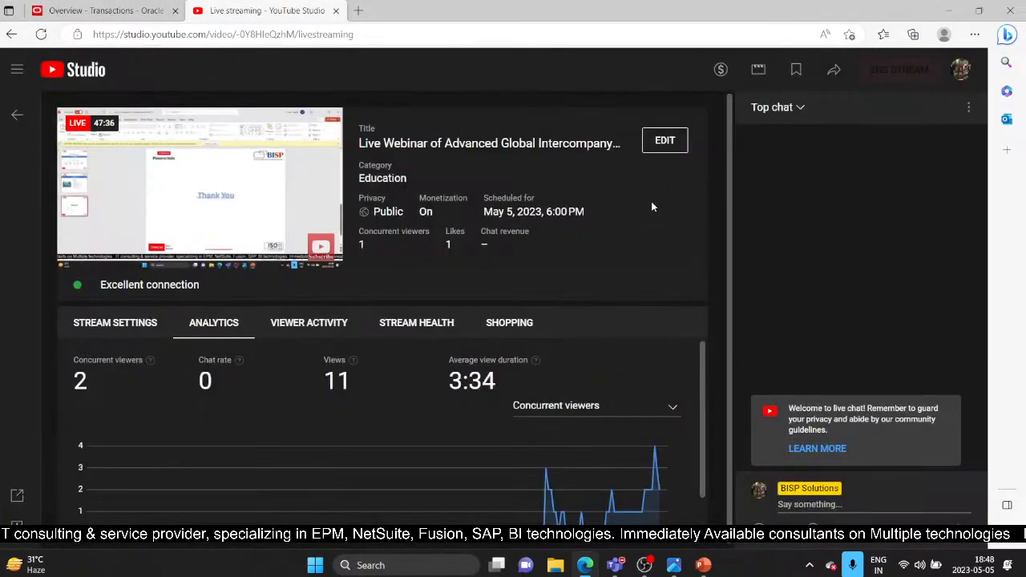